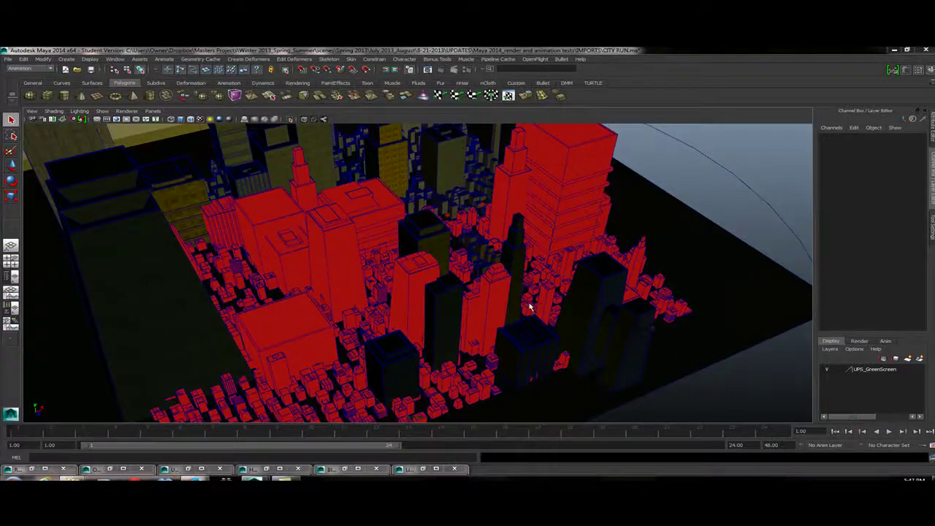
Step: Create a new plain camera, camera1, in the city scene
{"action": "left_click_drag", "start_coordinate": [548, 290], "coordinate": [536, 263], "text": "alt"}
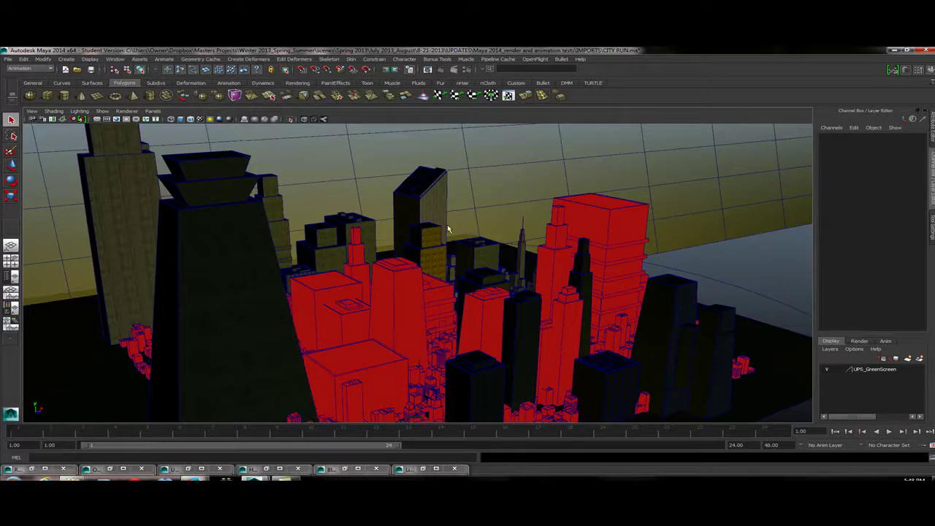
{"action": "left_click_drag", "start_coordinate": [449, 229], "coordinate": [477, 265], "text": "alt"}
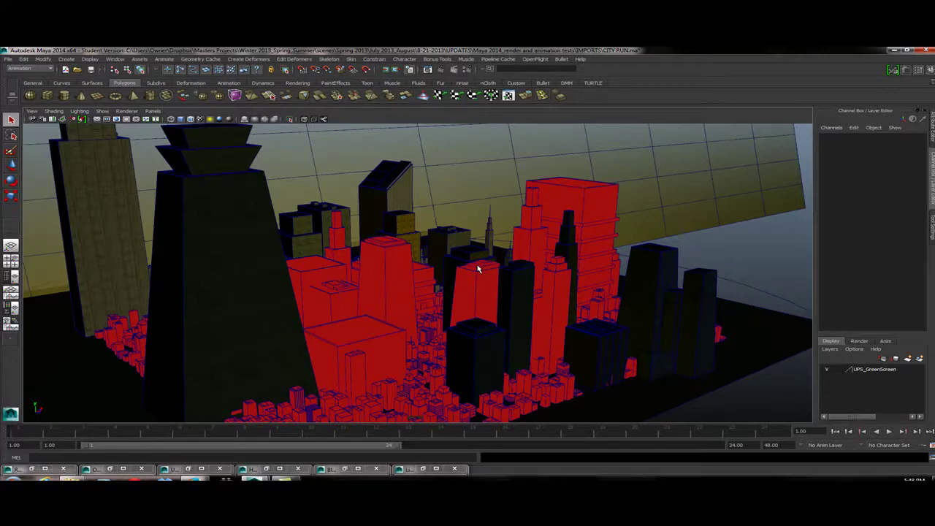
{"action": "left_click_drag", "start_coordinate": [459, 285], "coordinate": [361, 278], "text": "alt"}
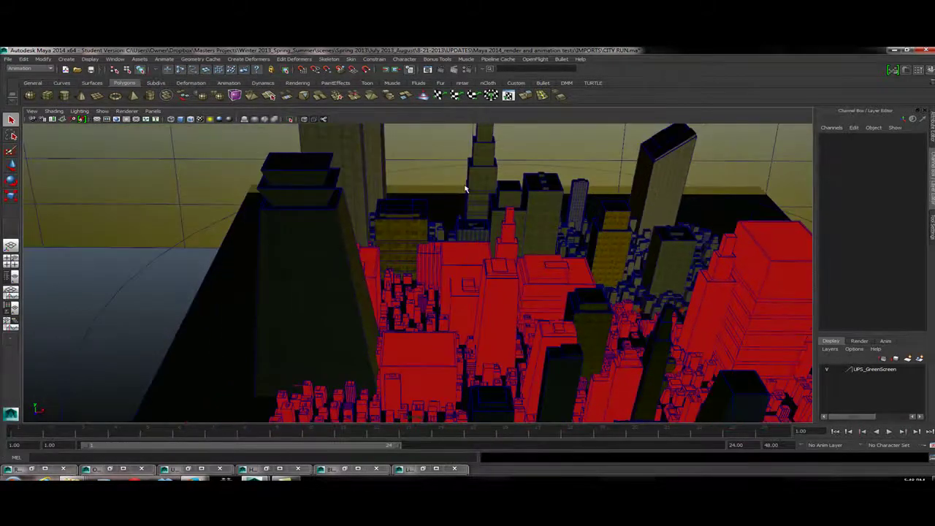
{"action": "left_click_drag", "start_coordinate": [591, 252], "coordinate": [575, 276], "text": "alt"}
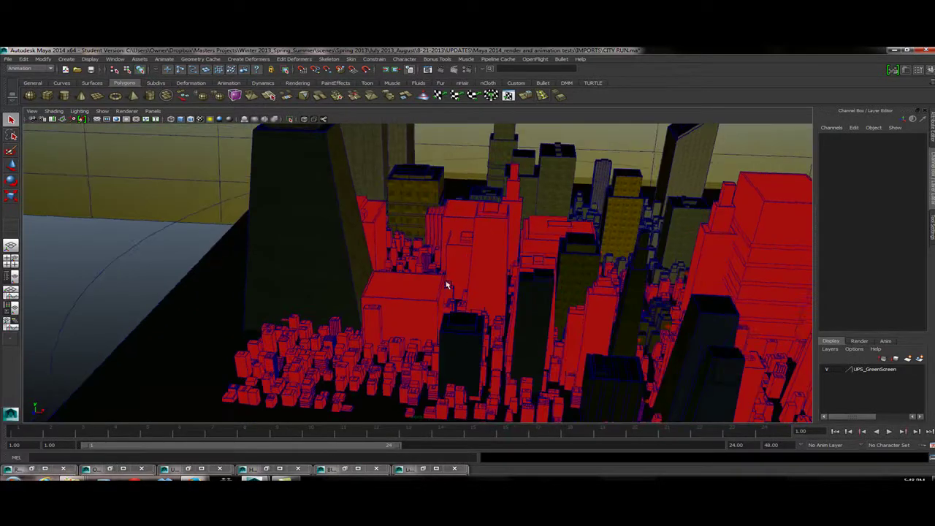
{"action": "left_click_drag", "start_coordinate": [447, 285], "coordinate": [460, 307], "text": "alt"}
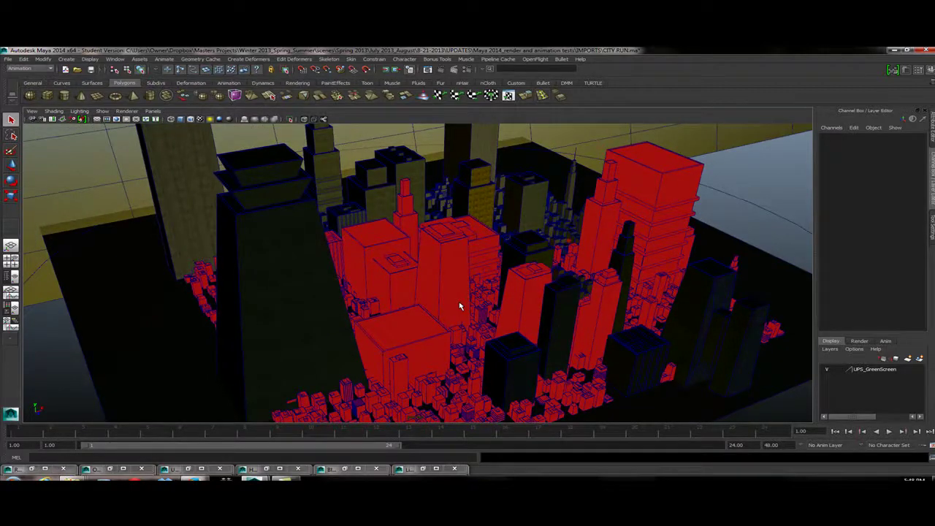
{"action": "left_click_drag", "start_coordinate": [387, 295], "coordinate": [451, 296], "text": "alt"}
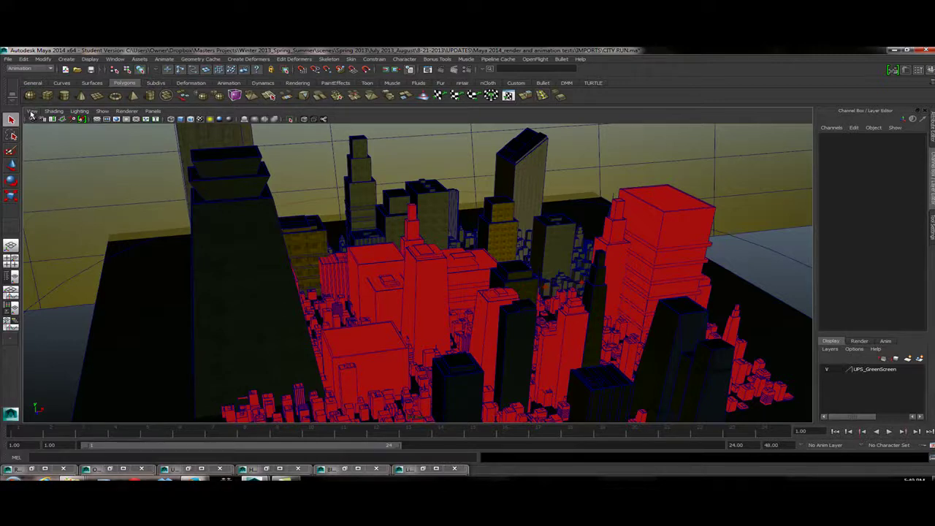
{"action": "left_click", "coordinate": [67, 59]}
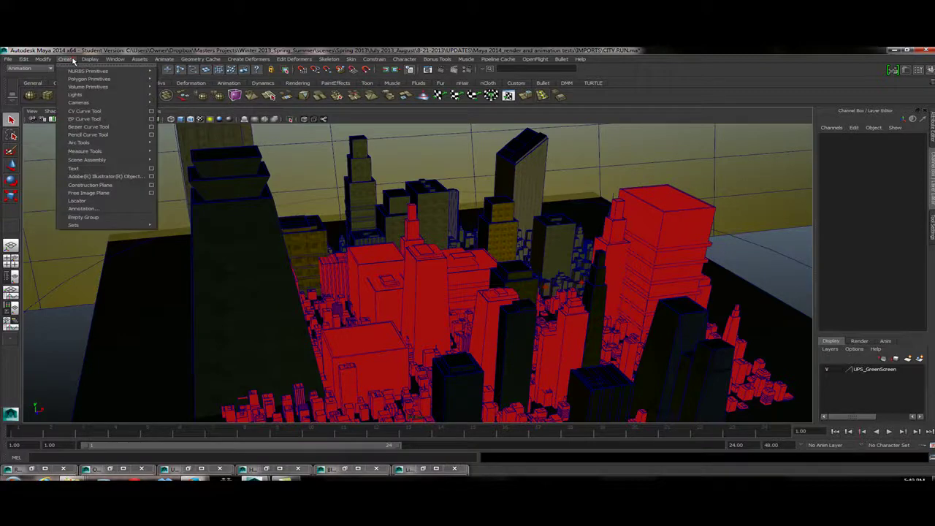
{"action": "mouse_move", "coordinate": [108, 106]}
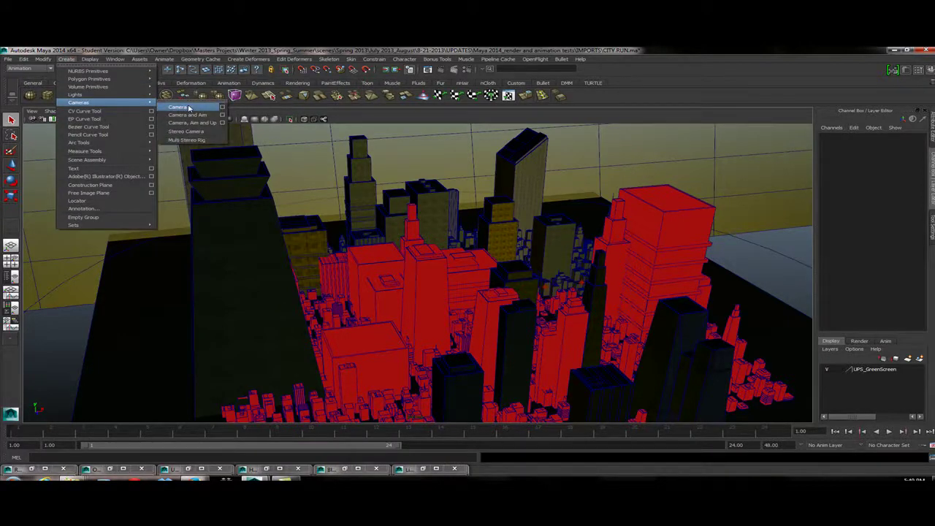
{"action": "left_click", "coordinate": [179, 107]}
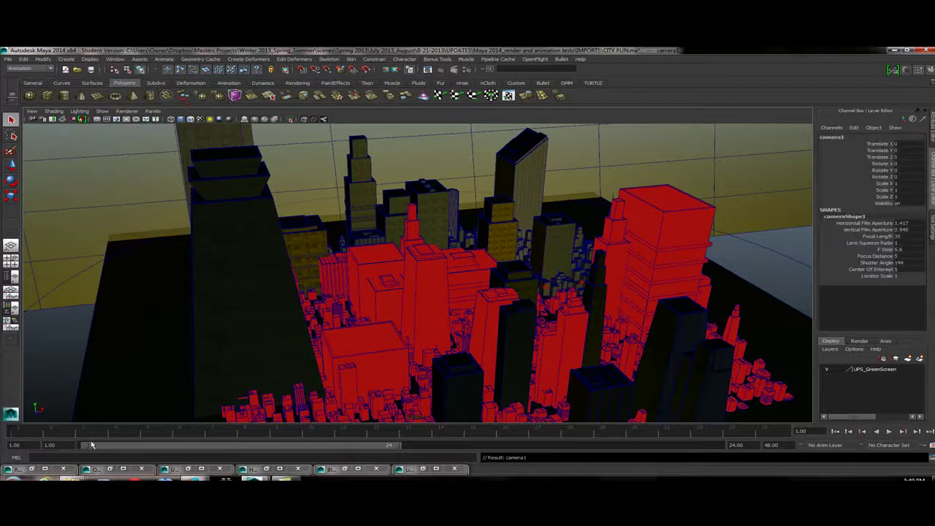
Step: Restore the Outliner with Show > Objects checked and dock it on the right side
{"action": "left_click", "coordinate": [80, 469]}
{"action": "left_click", "coordinate": [98, 410]}
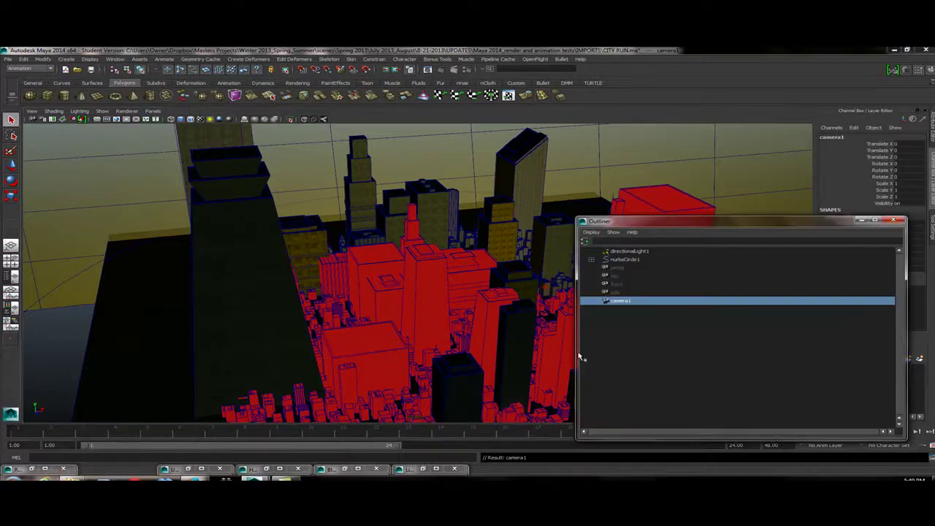
{"action": "left_click", "coordinate": [612, 231]}
{"action": "mouse_move", "coordinate": [636, 244]}
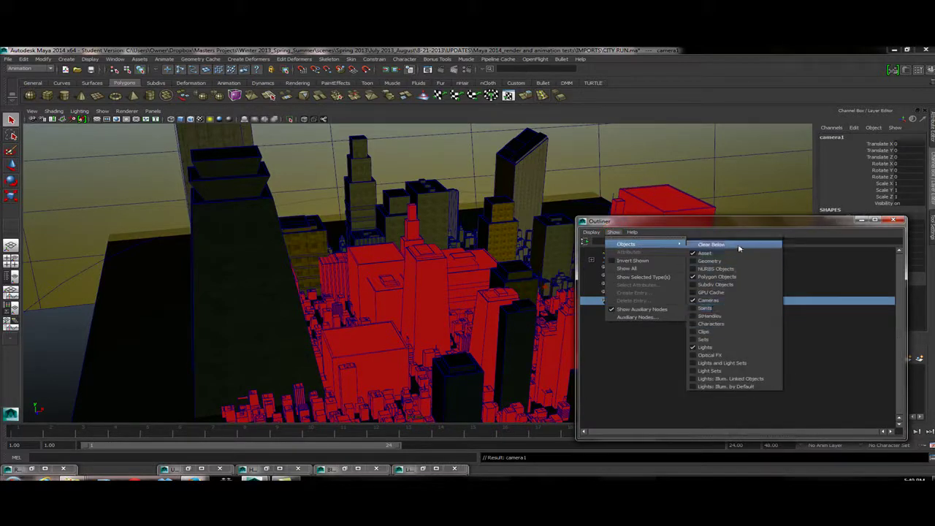
{"action": "left_click", "coordinate": [757, 222]}
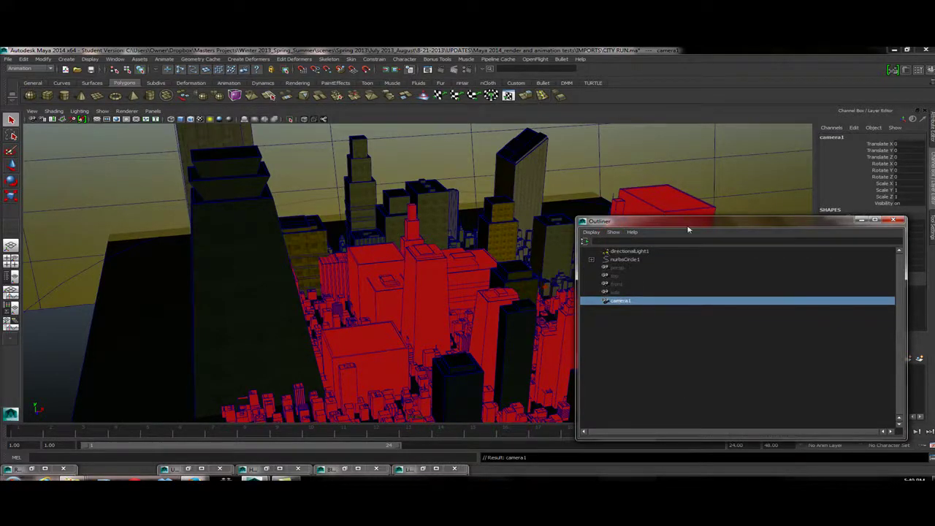
{"action": "left_click_drag", "start_coordinate": [690, 224], "coordinate": [862, 259]}
Step: Scale camera1 up to about 10.5 times its size
{"action": "key", "text": "a"}
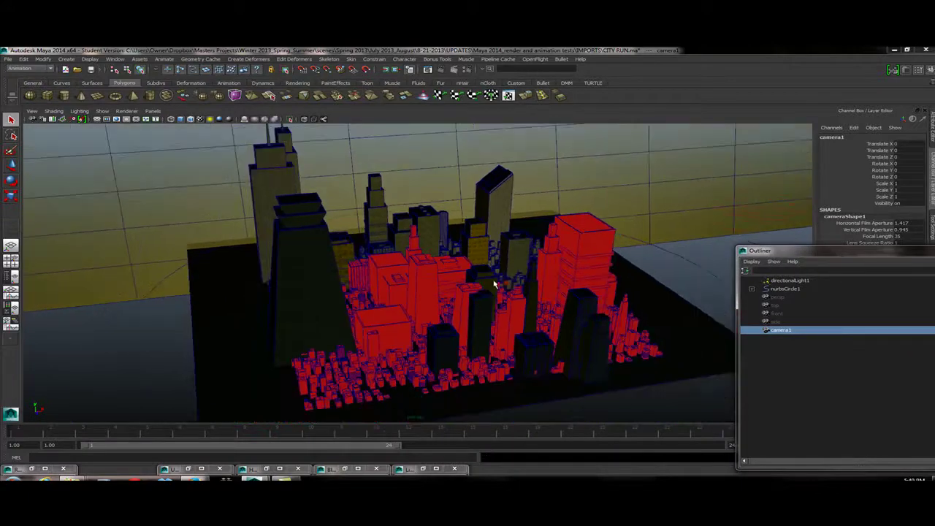
{"action": "left_click", "coordinate": [12, 196]}
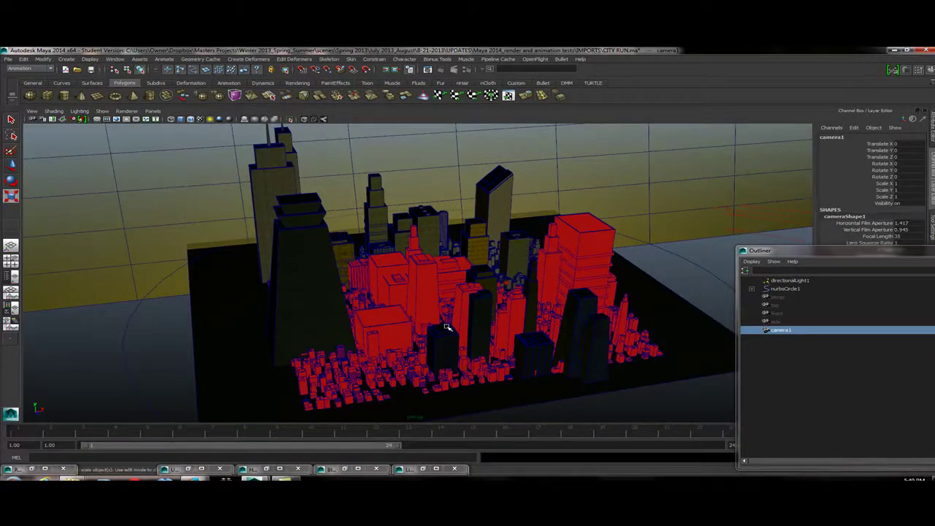
{"action": "key", "text": "a"}
{"action": "left_click_drag", "start_coordinate": [534, 359], "coordinate": [730, 336]}
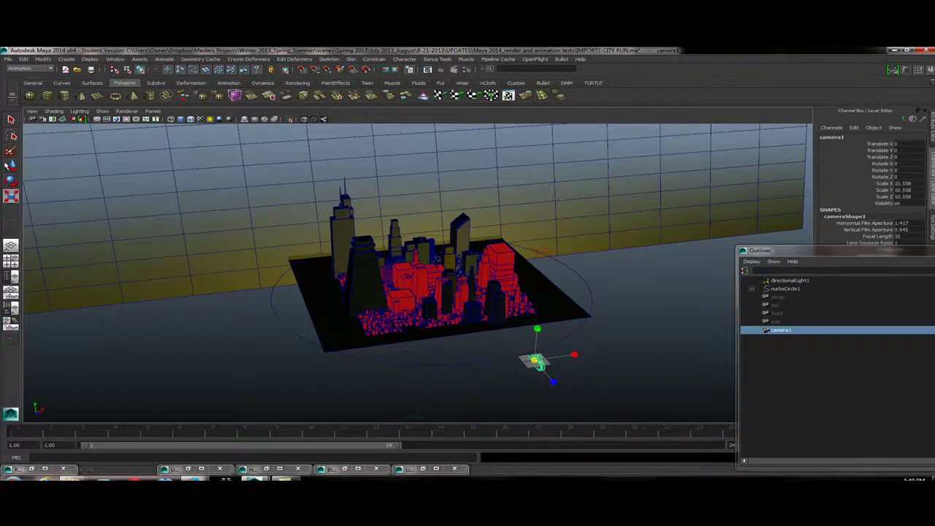
Step: Move camera1 to X -40.694, Z -66.423 and scale it down to 6.669
{"action": "left_click", "coordinate": [11, 165]}
{"action": "left_click_drag", "start_coordinate": [548, 375], "coordinate": [477, 318]}
{"action": "scroll", "coordinate": [479, 319], "scroll_direction": "up", "scroll_amount": 5}
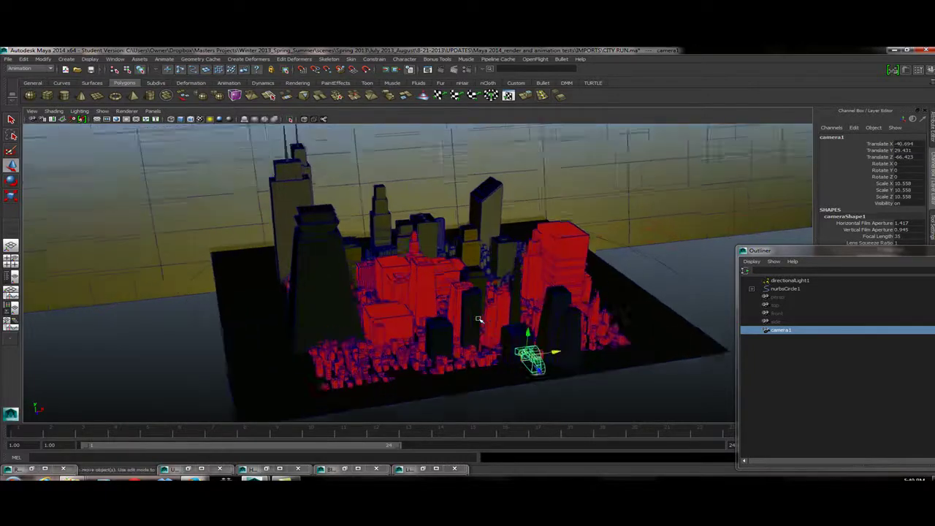
{"action": "scroll", "coordinate": [478, 319], "scroll_direction": "up", "scroll_amount": 2}
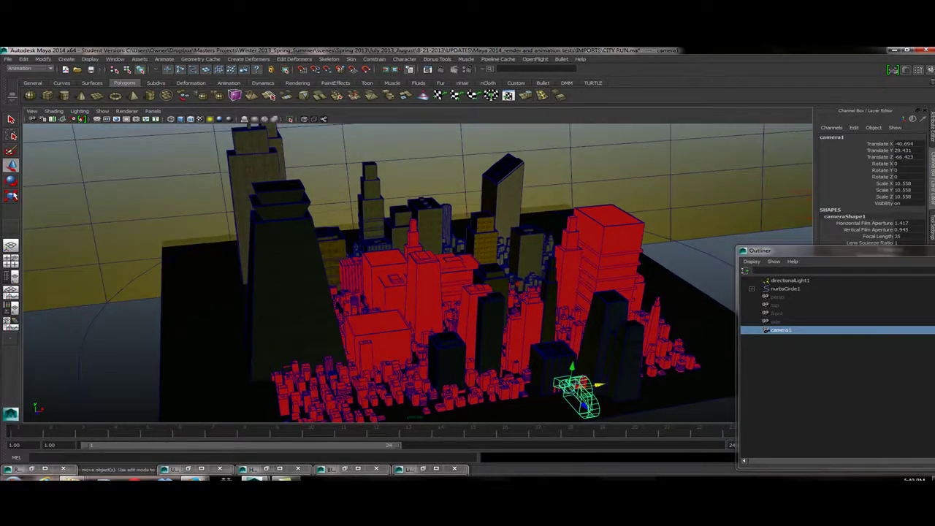
{"action": "left_click", "coordinate": [11, 196]}
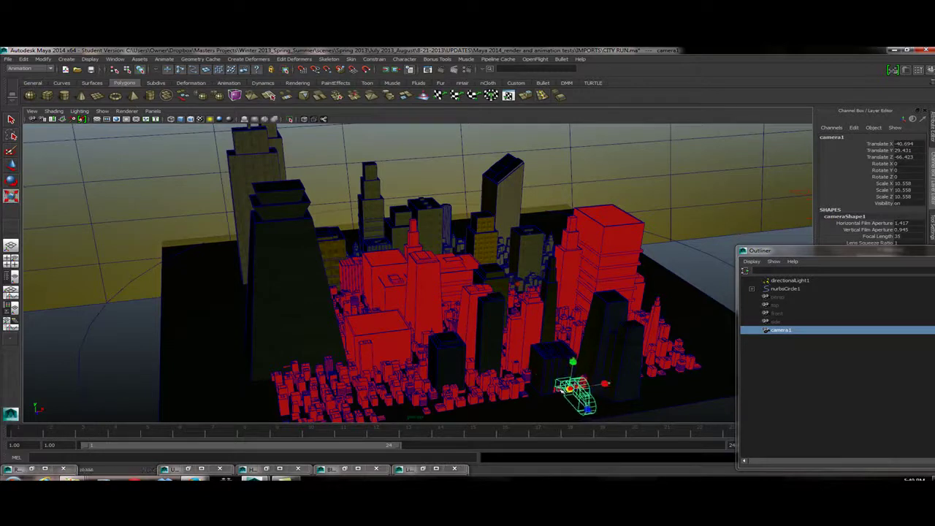
{"action": "left_click_drag", "start_coordinate": [556, 387], "coordinate": [540, 385]}
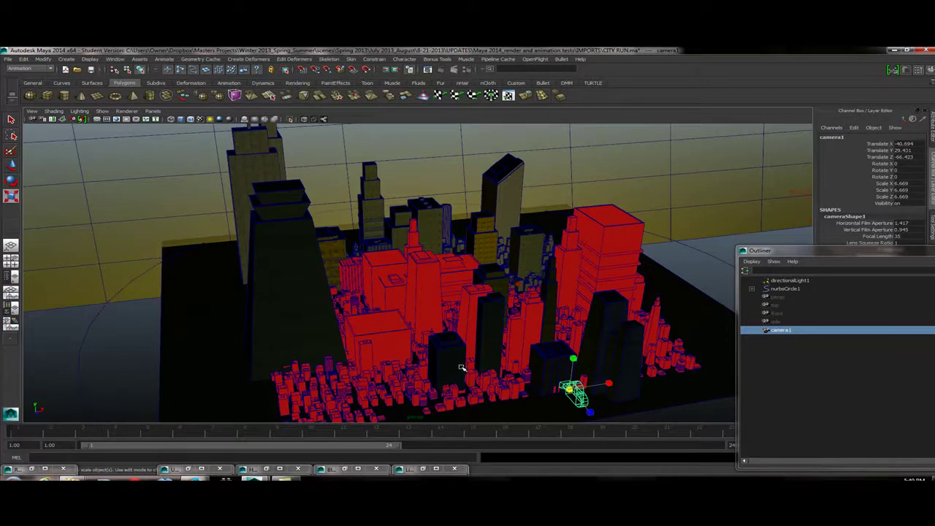
{"action": "left_click_drag", "start_coordinate": [462, 368], "coordinate": [612, 331], "text": "alt"}
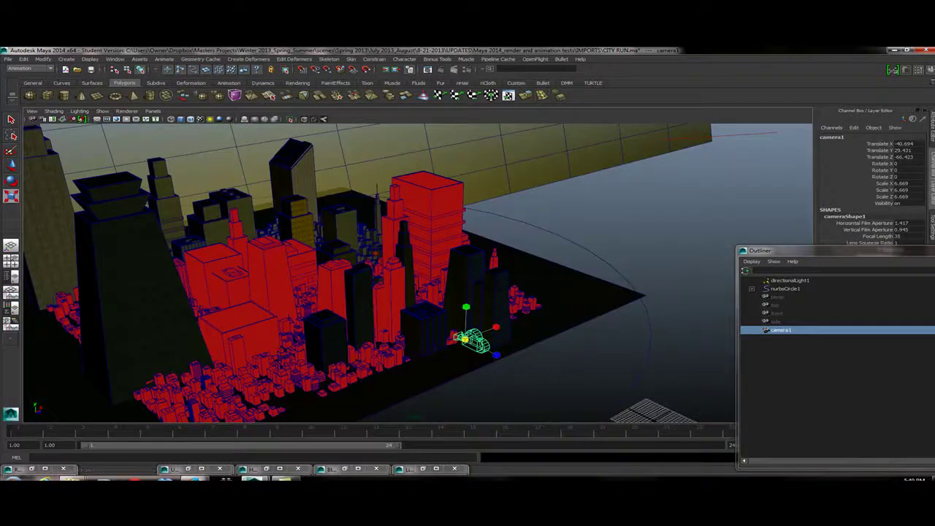
Step: Create a Camera and Aim rig, camera2_group, in the scene
{"action": "left_click", "coordinate": [66, 59]}
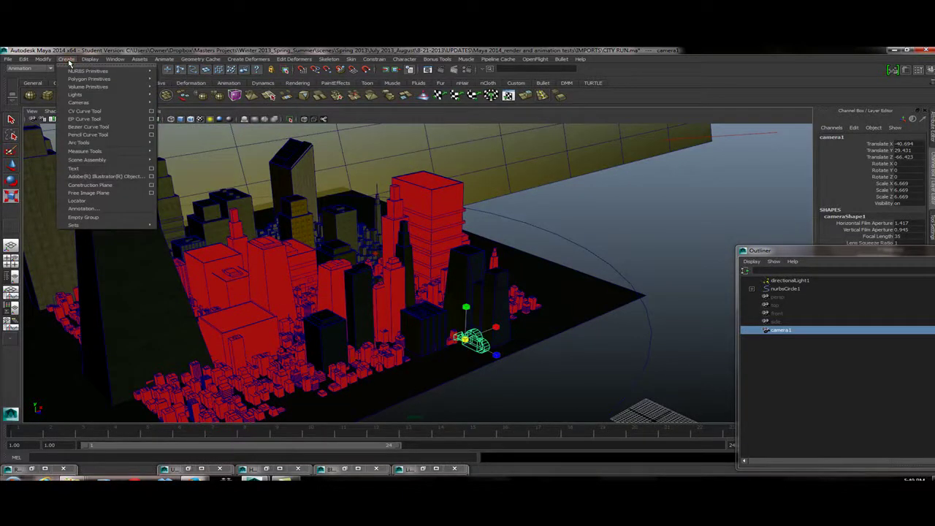
{"action": "mouse_move", "coordinate": [80, 103]}
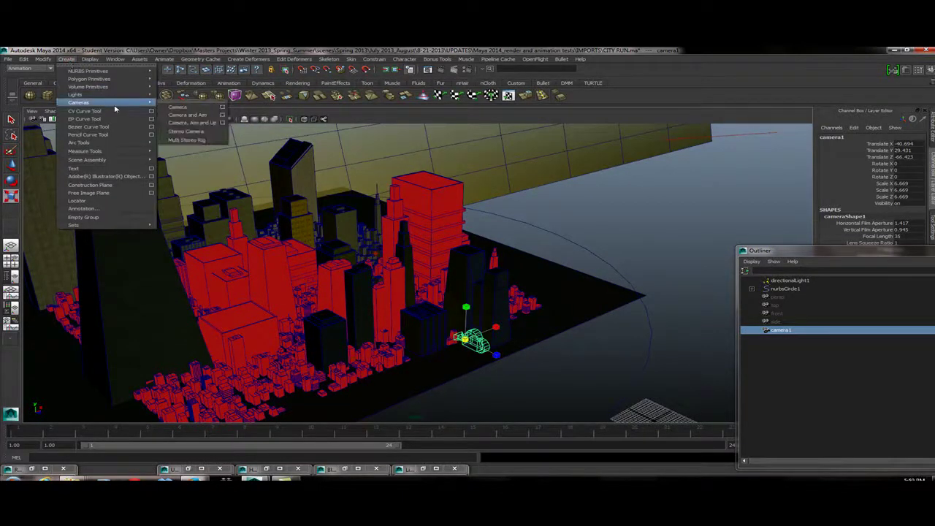
{"action": "left_click", "coordinate": [190, 117]}
{"action": "middle_click_drag", "start_coordinate": [506, 334], "coordinate": [461, 300], "text": "alt"}
Step: Scale camera2_group to 6.77 and move it to X -78.462, Z -30.244
{"action": "left_click", "coordinate": [790, 338]}
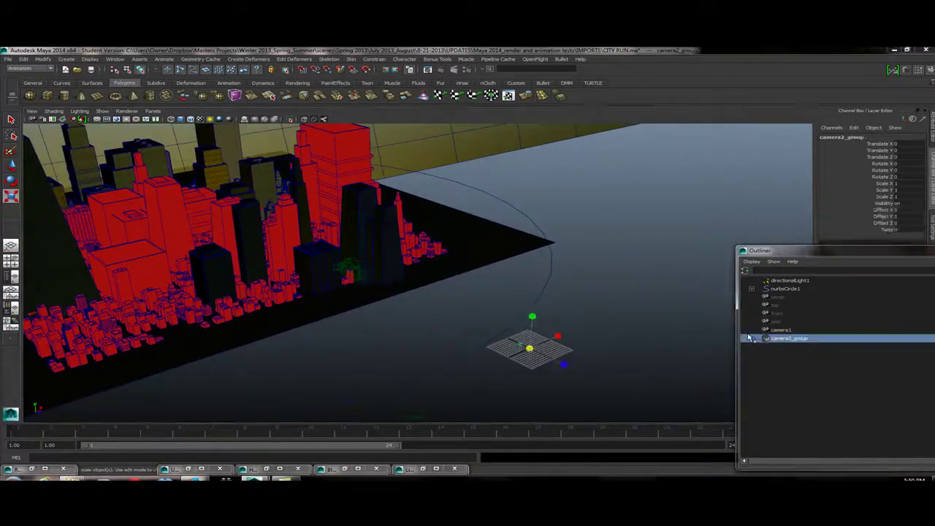
{"action": "left_click_drag", "start_coordinate": [531, 348], "coordinate": [618, 357]}
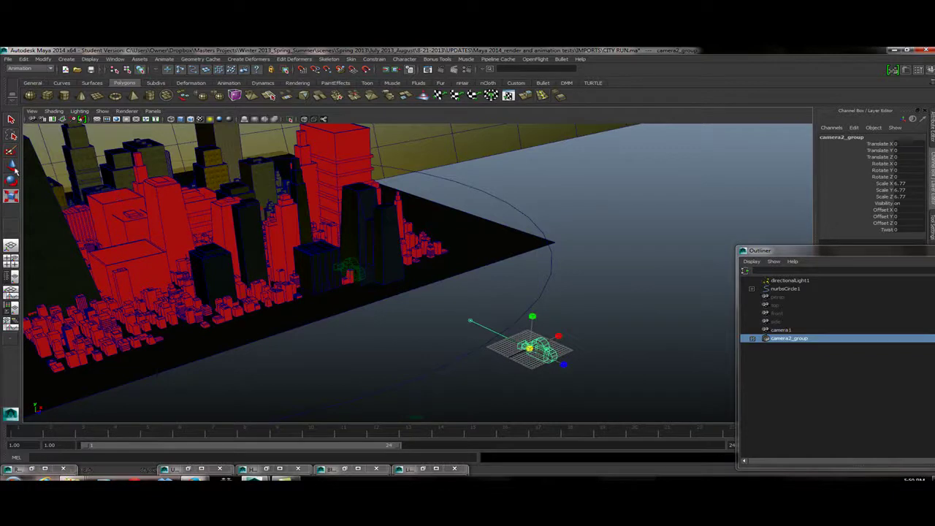
{"action": "key", "text": "w"}
{"action": "left_click_drag", "start_coordinate": [552, 341], "coordinate": [303, 261]}
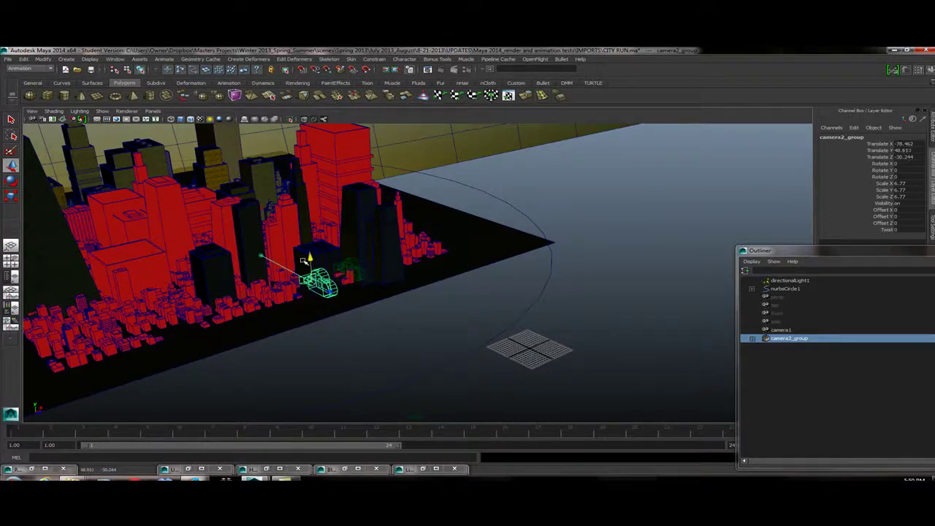
Step: Create a Camera, Aim and Up rig and select camera3_group
{"action": "left_click", "coordinate": [73, 60]}
{"action": "mouse_move", "coordinate": [96, 103]}
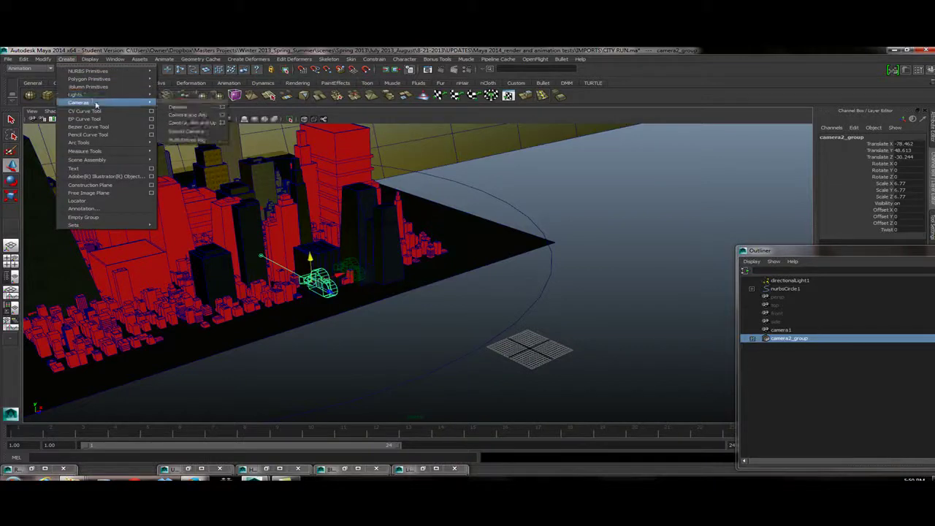
{"action": "left_click", "coordinate": [192, 124]}
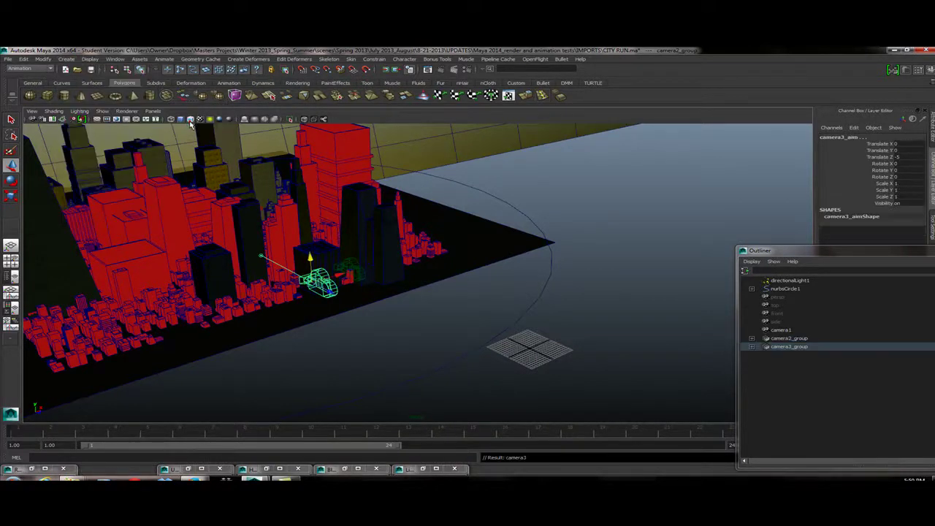
{"action": "left_click", "coordinate": [788, 346]}
Step: Scale camera3_group to 6.332 and shift it up and to the right
{"action": "left_click_drag", "start_coordinate": [531, 323], "coordinate": [409, 326]}
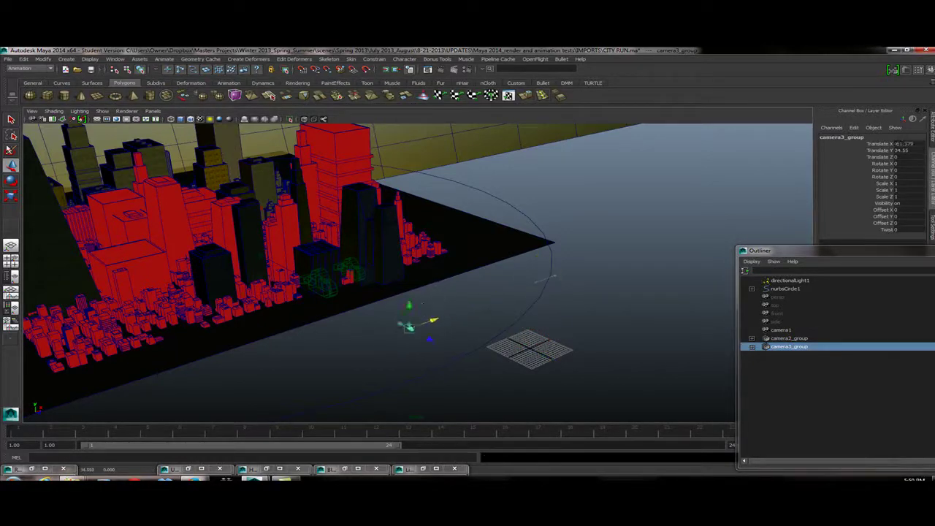
{"action": "key", "text": "e"}
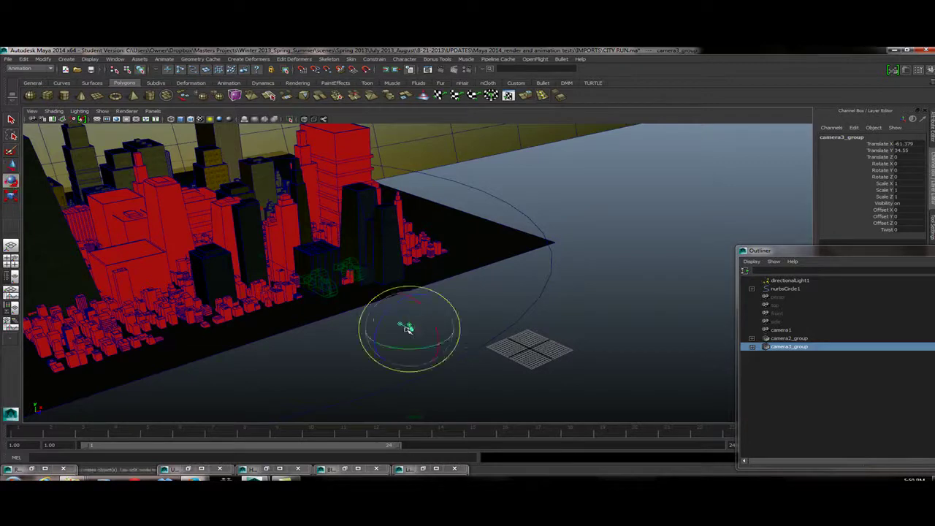
{"action": "key", "text": "r"}
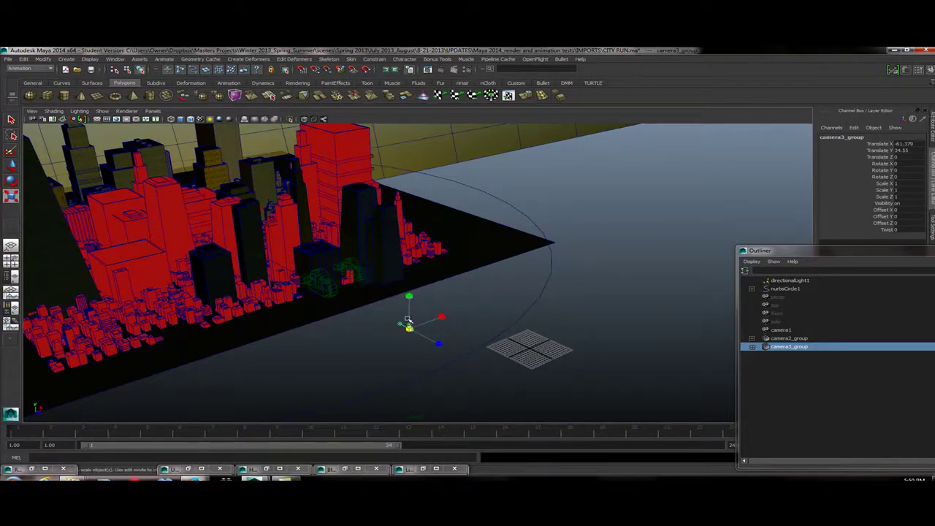
{"action": "left_click_drag", "start_coordinate": [409, 328], "coordinate": [484, 317]}
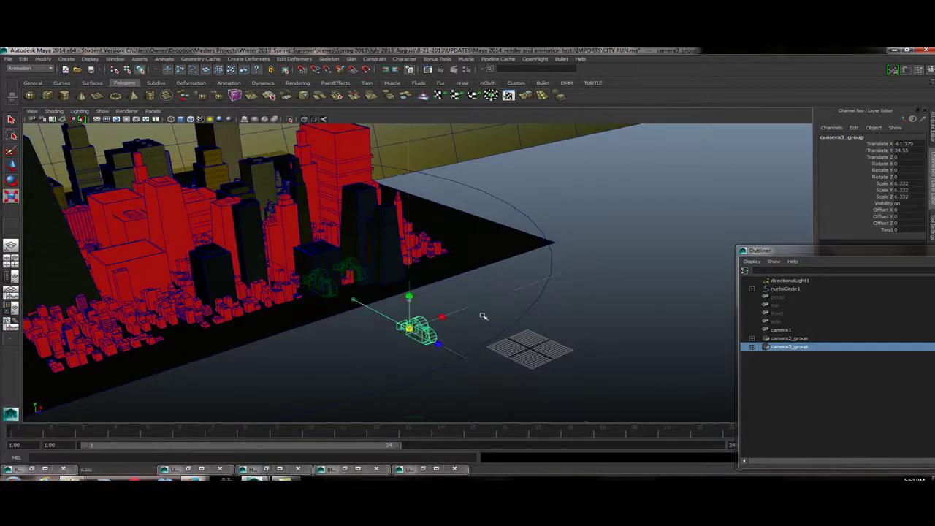
{"action": "key", "text": "w"}
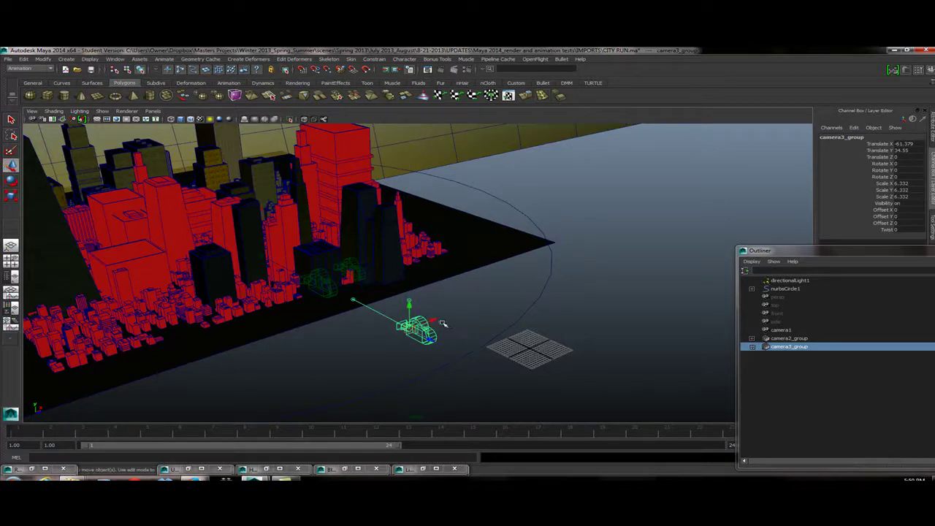
{"action": "left_click_drag", "start_coordinate": [427, 317], "coordinate": [465, 281]}
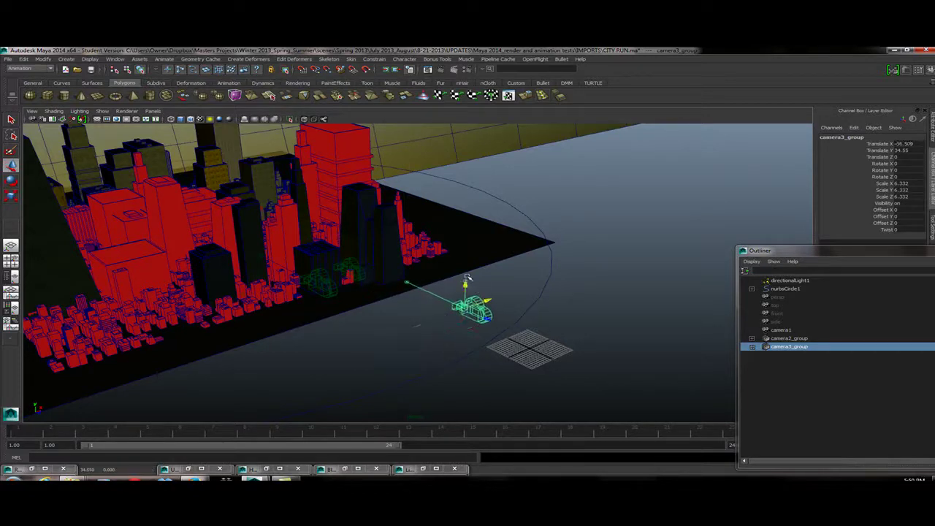
Step: Re-aim the camera by moving camera3_up, then lift camera3_group beside the city edge
{"action": "left_click", "coordinate": [467, 278]}
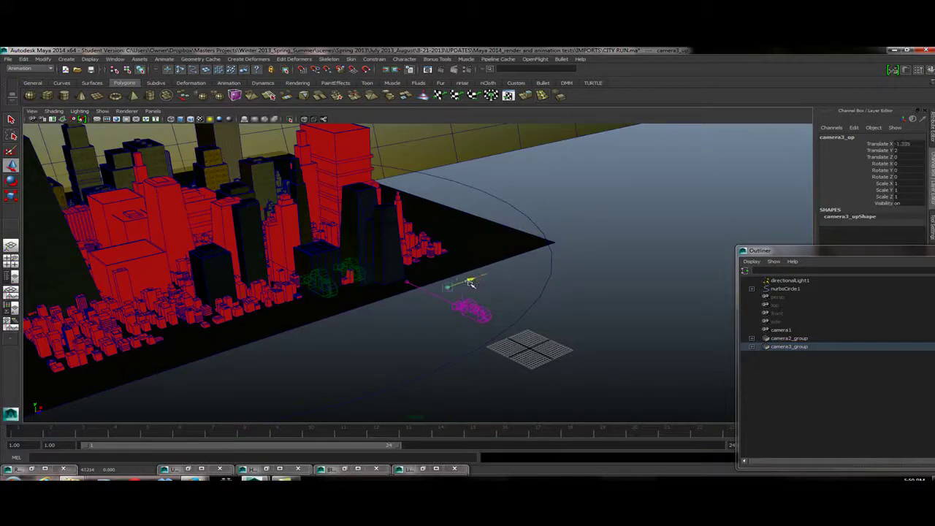
{"action": "left_click_drag", "start_coordinate": [471, 284], "coordinate": [447, 289]}
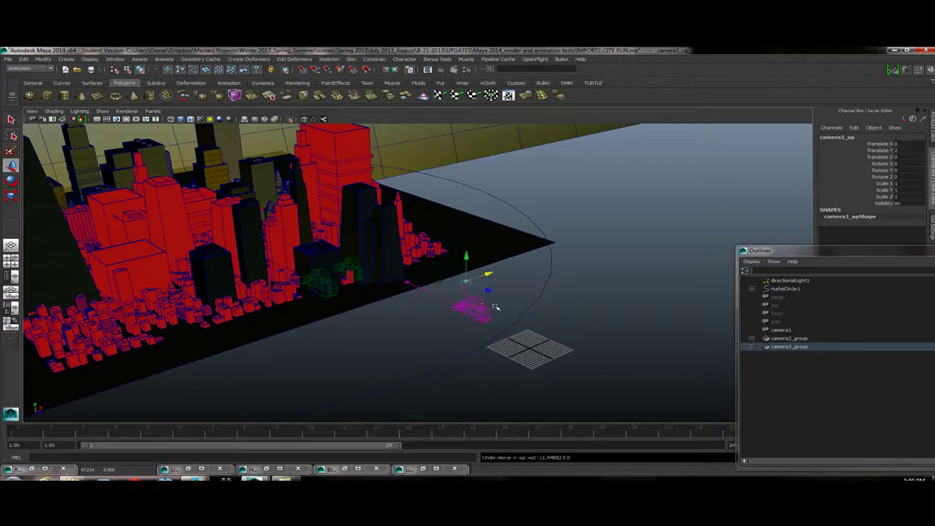
{"action": "key", "text": "Up"}
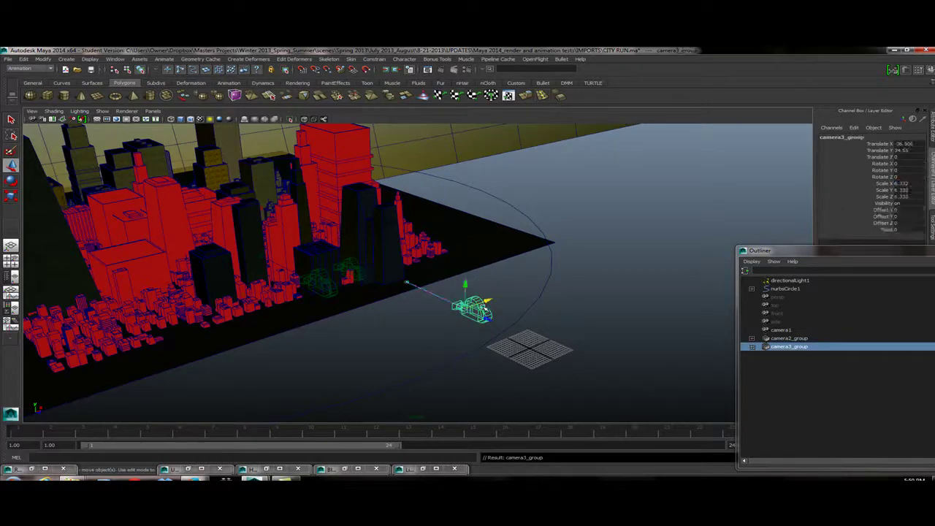
{"action": "left_click", "coordinate": [444, 319]}
{"action": "left_click", "coordinate": [474, 310]}
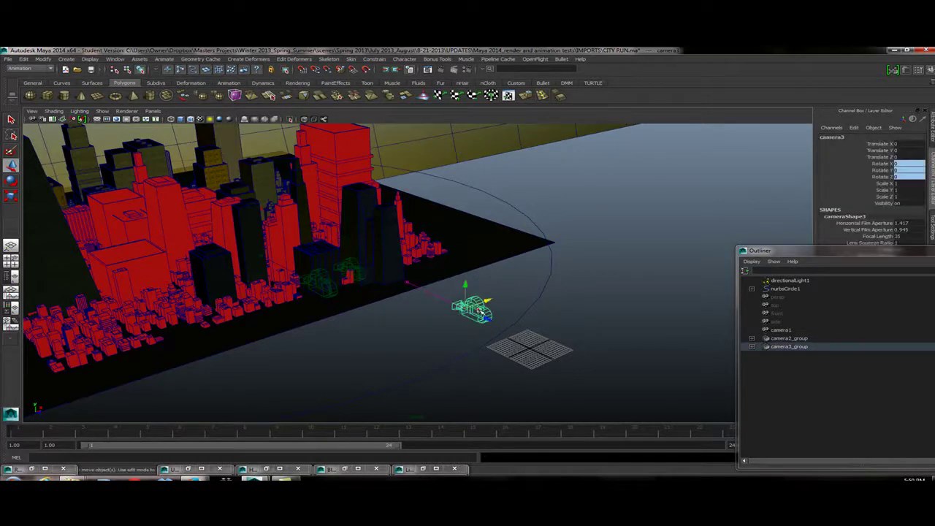
{"action": "key", "text": "Up"}
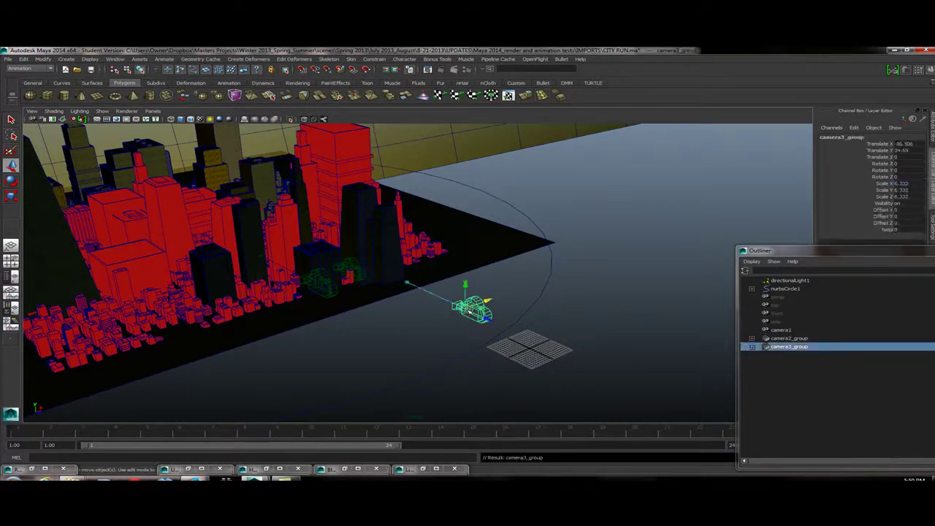
{"action": "left_click_drag", "start_coordinate": [466, 284], "coordinate": [466, 241]}
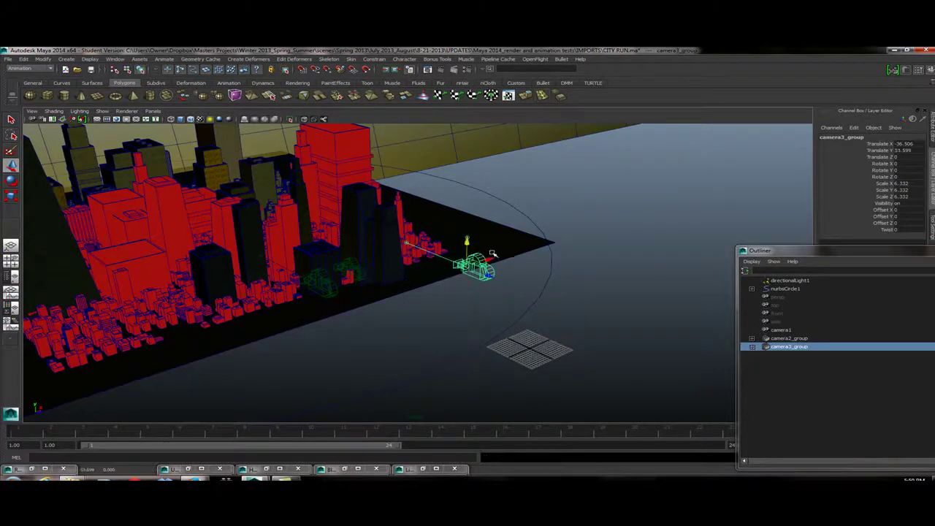
{"action": "left_click_drag", "start_coordinate": [491, 276], "coordinate": [450, 258]}
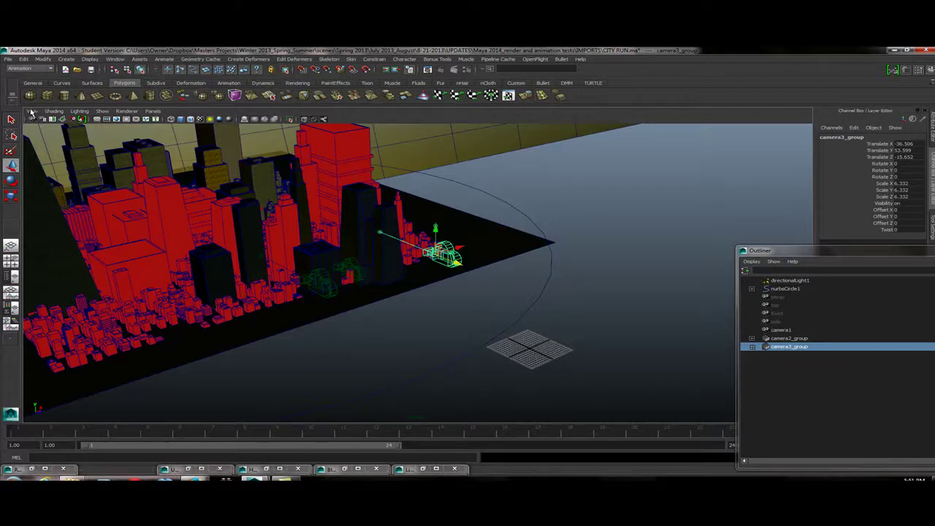
{"action": "left_click_drag", "start_coordinate": [241, 214], "coordinate": [333, 274], "text": "alt"}
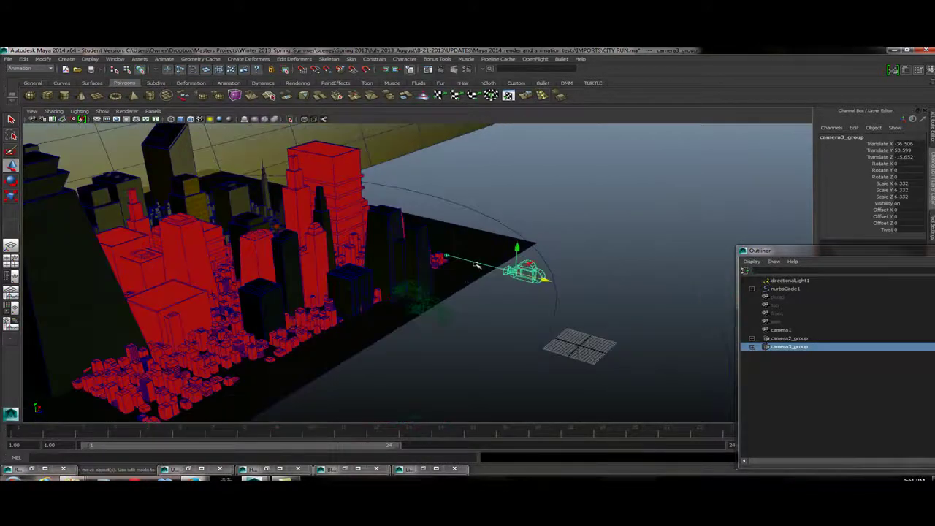
Step: Raise camera1 a little higher on Y above the ground
{"action": "left_click_drag", "start_coordinate": [444, 288], "coordinate": [543, 285], "text": "alt"}
{"action": "left_click", "coordinate": [451, 293]}
{"action": "left_click_drag", "start_coordinate": [453, 323], "coordinate": [300, 214]}
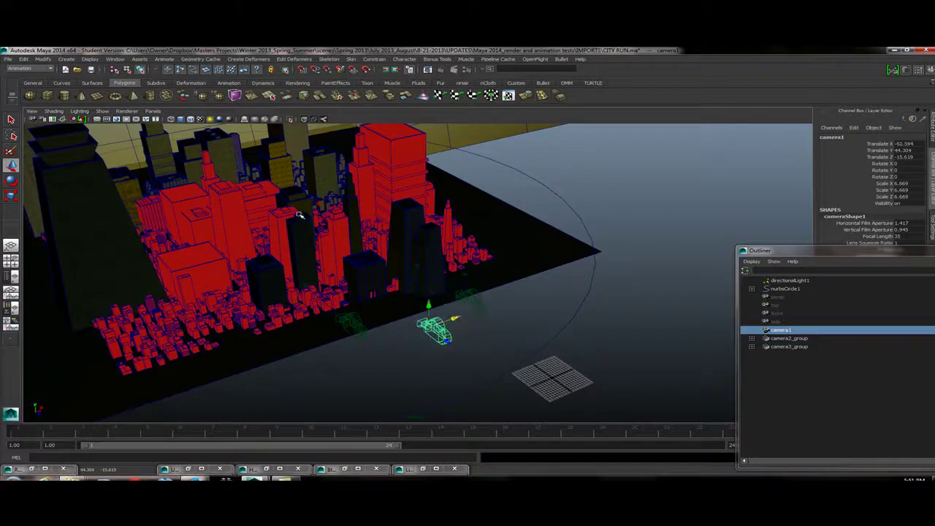
{"action": "middle_click_drag", "start_coordinate": [236, 260], "coordinate": [309, 281], "text": "alt"}
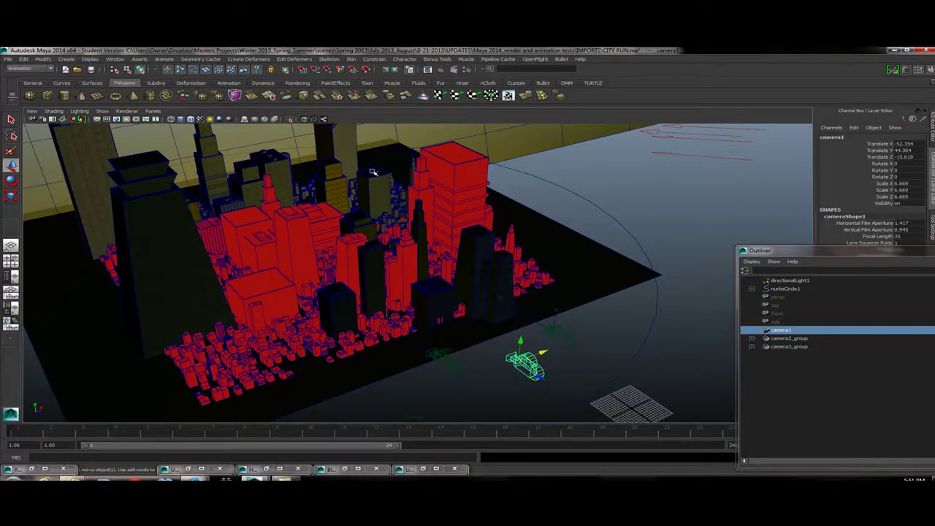
{"action": "left_click_drag", "start_coordinate": [267, 255], "coordinate": [336, 249], "text": "alt"}
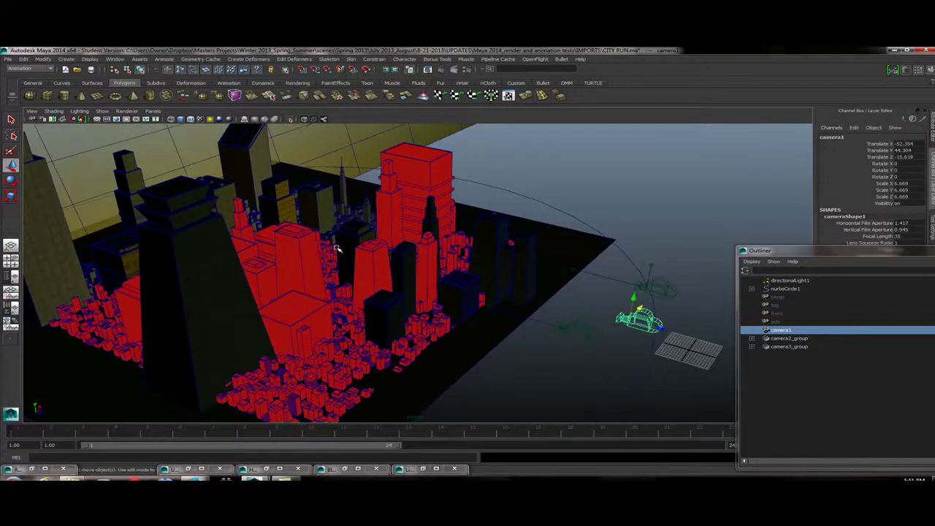
{"action": "mouse_move", "coordinate": [336, 249]}
{"action": "left_mouse_down", "text": "alt"}
{"action": "mouse_move", "coordinate": [372, 244]}
{"action": "mouse_move", "coordinate": [334, 246]}
{"action": "left_mouse_up", "text": "alt"}
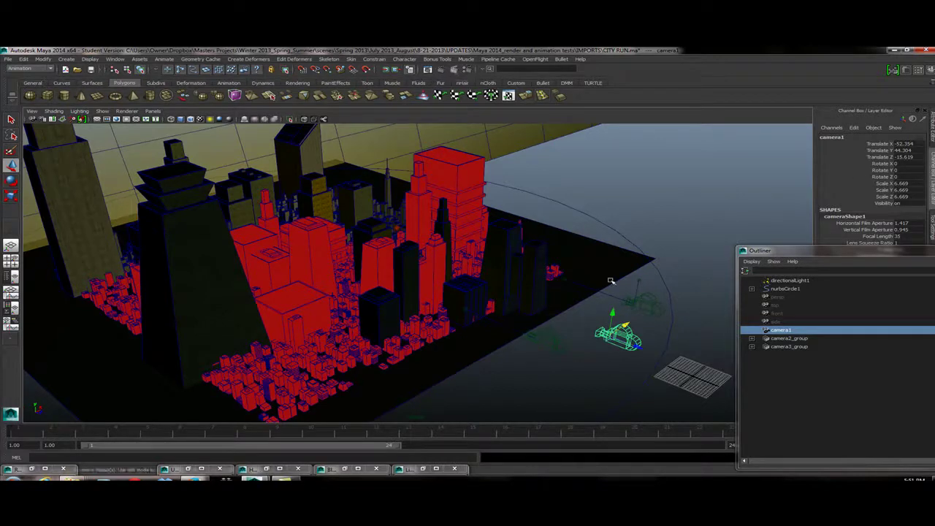
{"action": "left_click_drag", "start_coordinate": [395, 313], "coordinate": [430, 338], "text": "alt"}
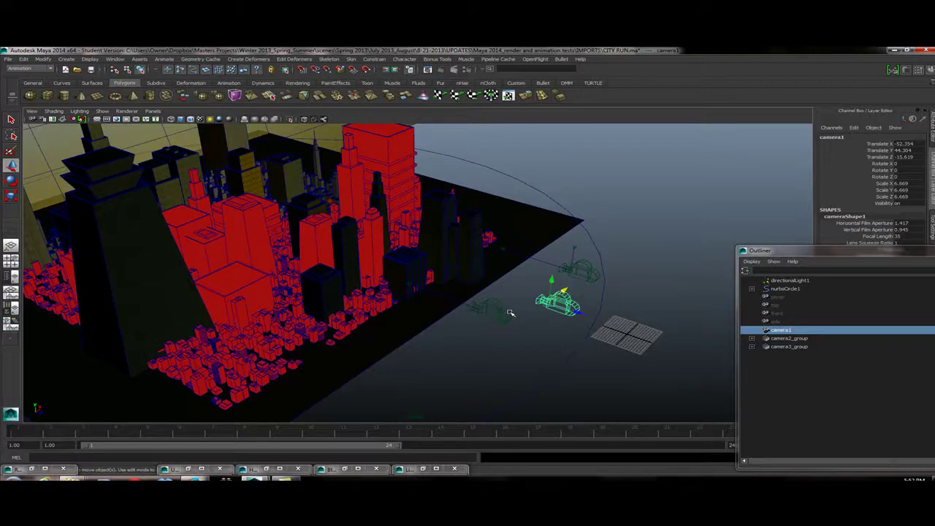
Step: Select persp, camera1, camera3 and camera2 in turn to check their placement
{"action": "left_click", "coordinate": [776, 297]}
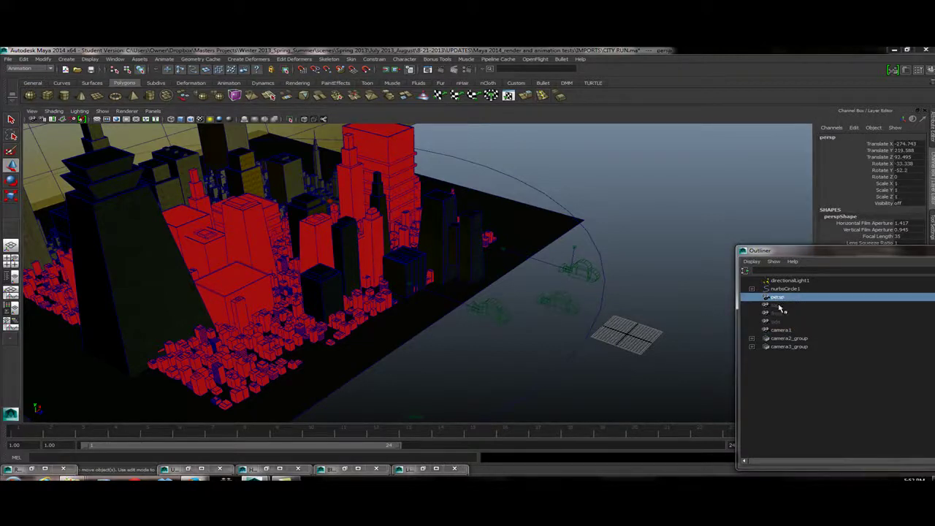
{"action": "left_click", "coordinate": [780, 330]}
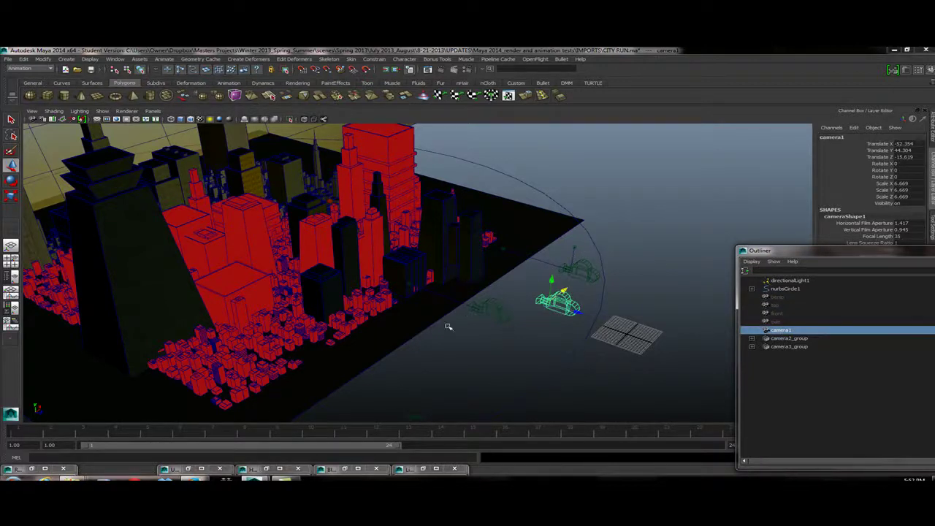
{"action": "left_click", "coordinate": [588, 277]}
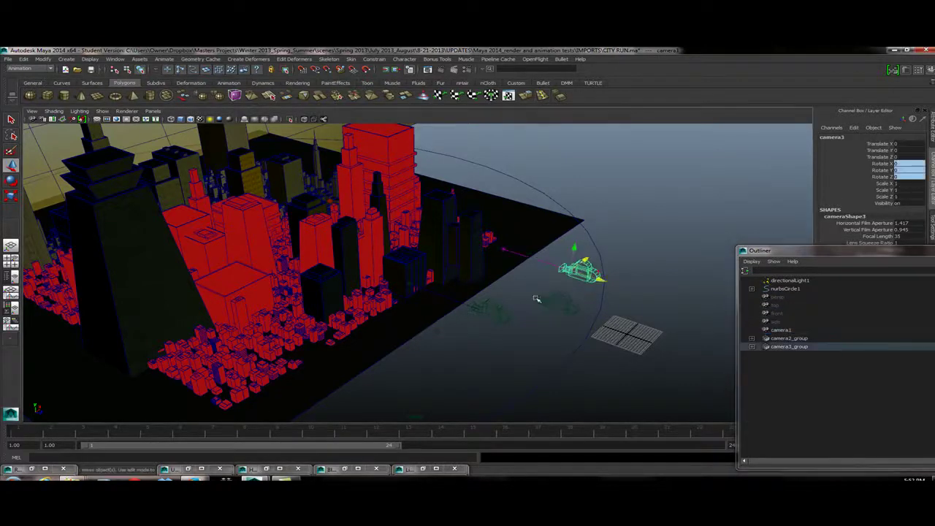
{"action": "left_click", "coordinate": [503, 313]}
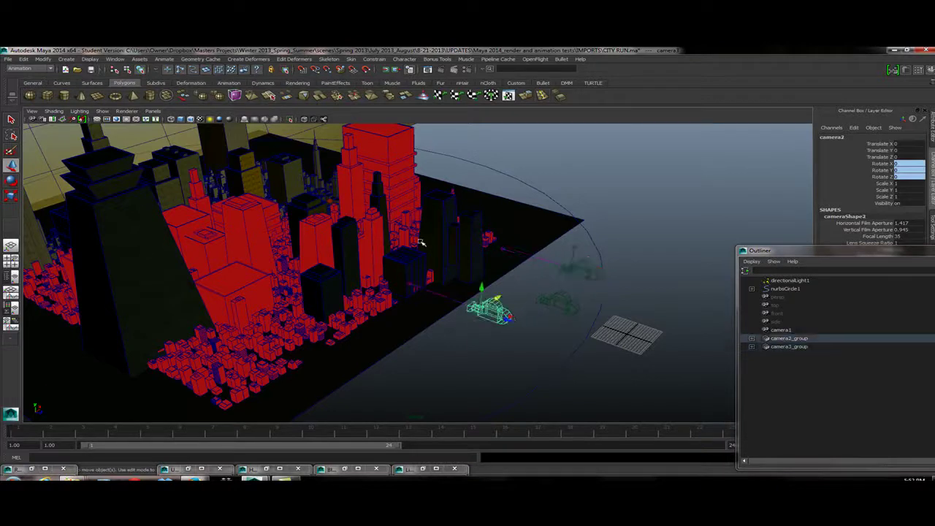
Step: Create a fourth plain camera, camera4
{"action": "left_click", "coordinate": [64, 60]}
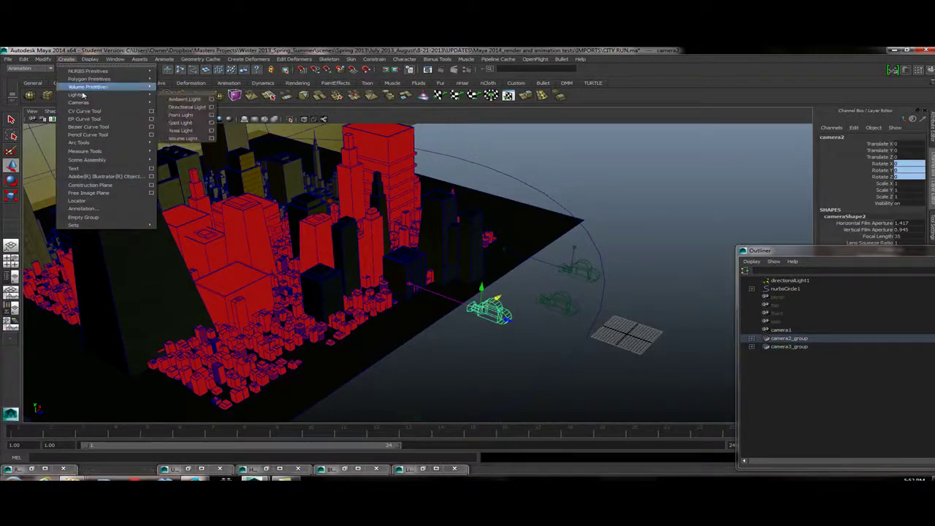
{"action": "mouse_move", "coordinate": [85, 87]}
{"action": "mouse_move", "coordinate": [91, 104]}
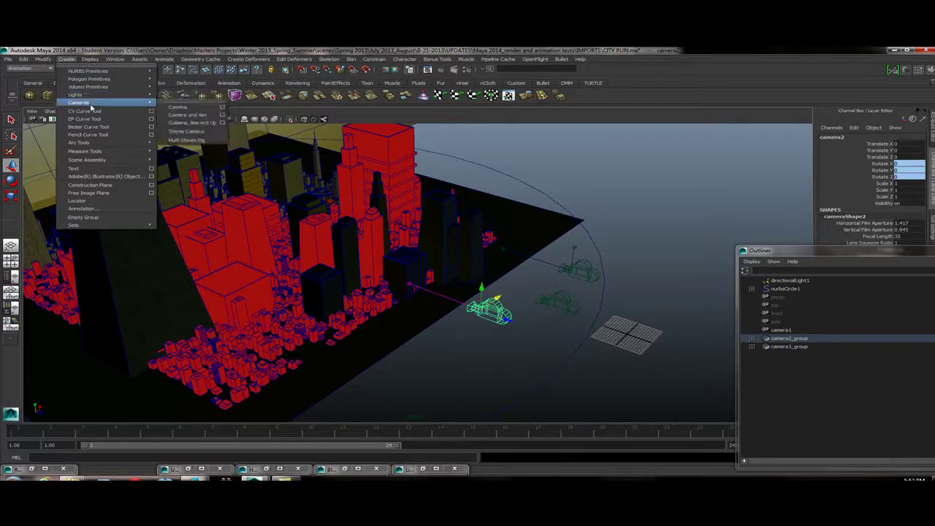
{"action": "left_click", "coordinate": [175, 108]}
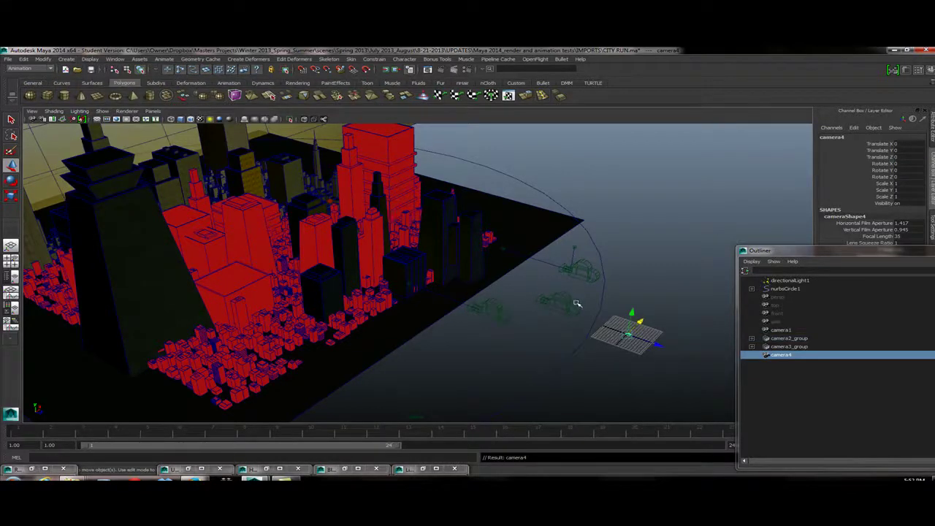
Step: Raise camera4, scale it uniformly to 5.768, and move it toward the city
{"action": "left_click_drag", "start_coordinate": [630, 313], "coordinate": [340, 274]}
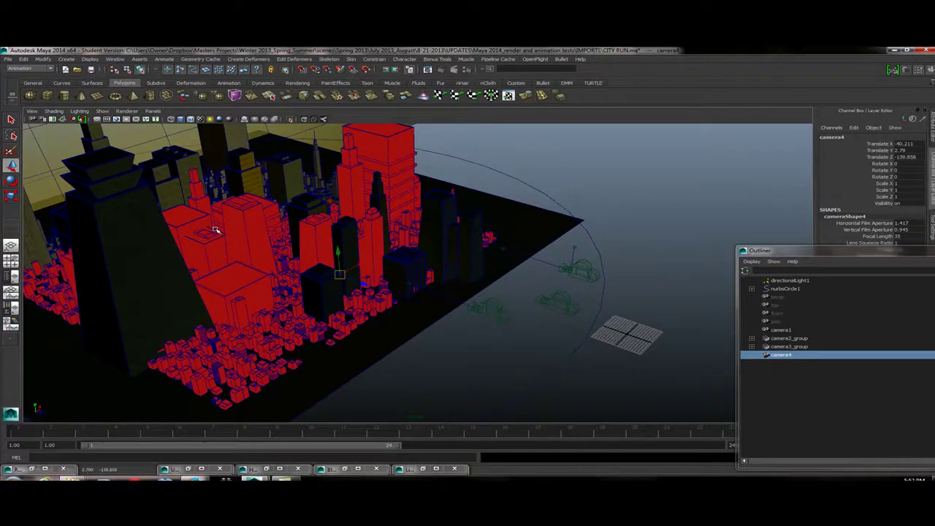
{"action": "key", "text": "r"}
{"action": "left_click_drag", "start_coordinate": [338, 273], "coordinate": [367, 259]}
{"action": "left_click", "coordinate": [12, 166]}
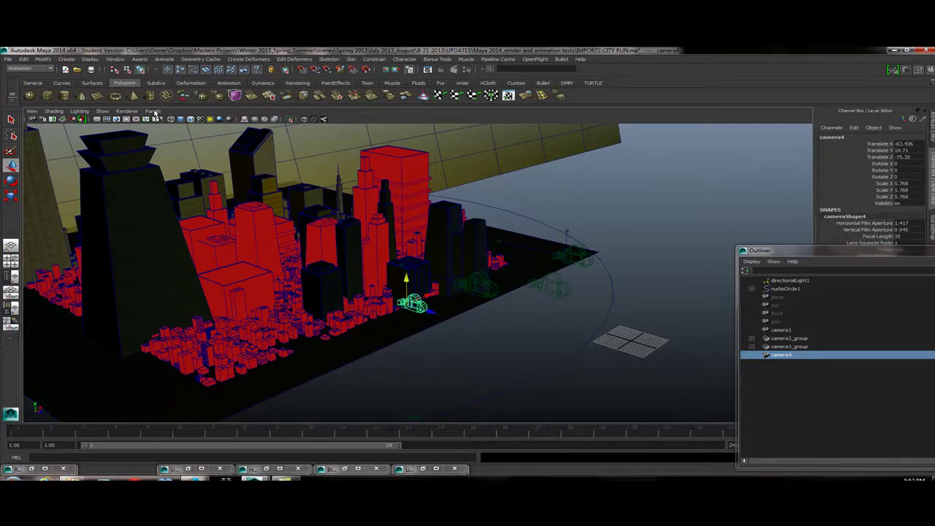
Step: Switch the viewport to look through camera4
{"action": "left_click", "coordinate": [153, 111]}
{"action": "mouse_move", "coordinate": [165, 122]}
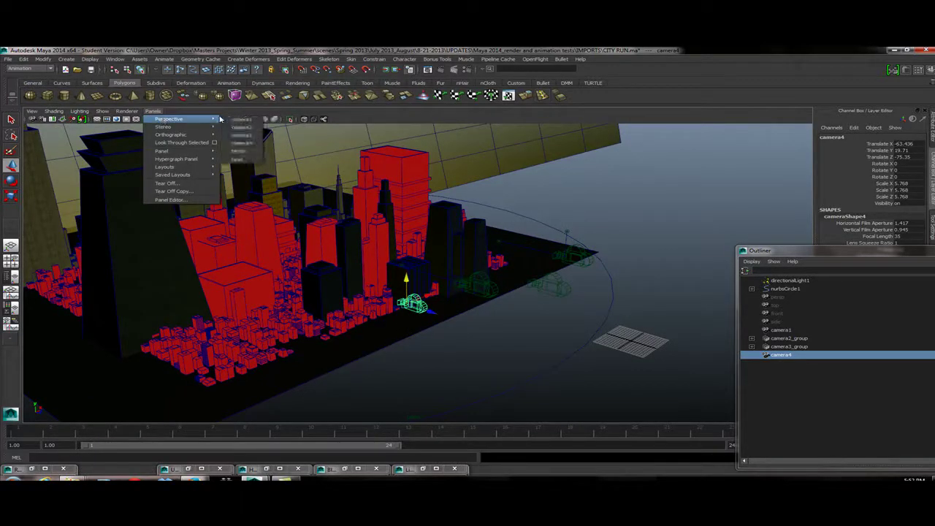
{"action": "left_click", "coordinate": [242, 143]}
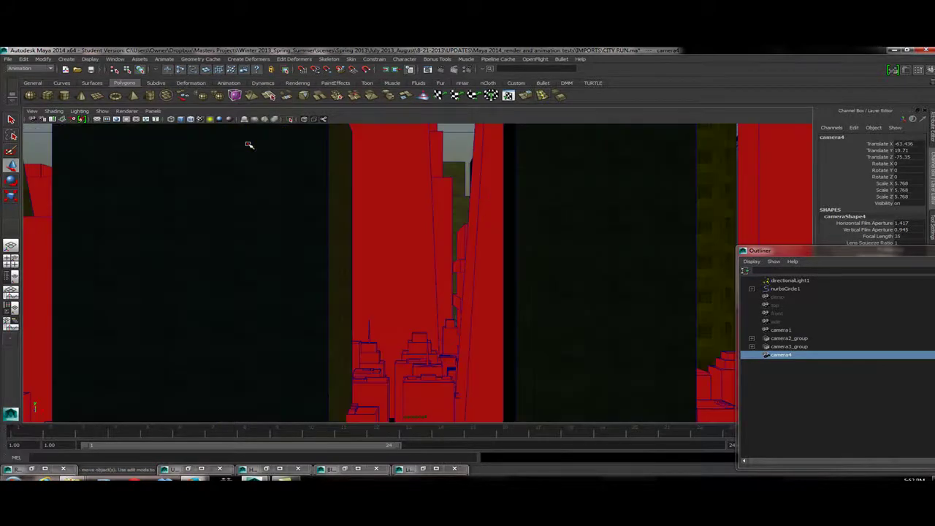
Step: Dolly, tumble and track camera4 to a low view across the red and dark skyscrapers
{"action": "right_click_drag", "start_coordinate": [492, 271], "coordinate": [338, 240], "text": "alt"}
{"action": "left_click_drag", "start_coordinate": [338, 240], "coordinate": [368, 285], "text": "alt"}
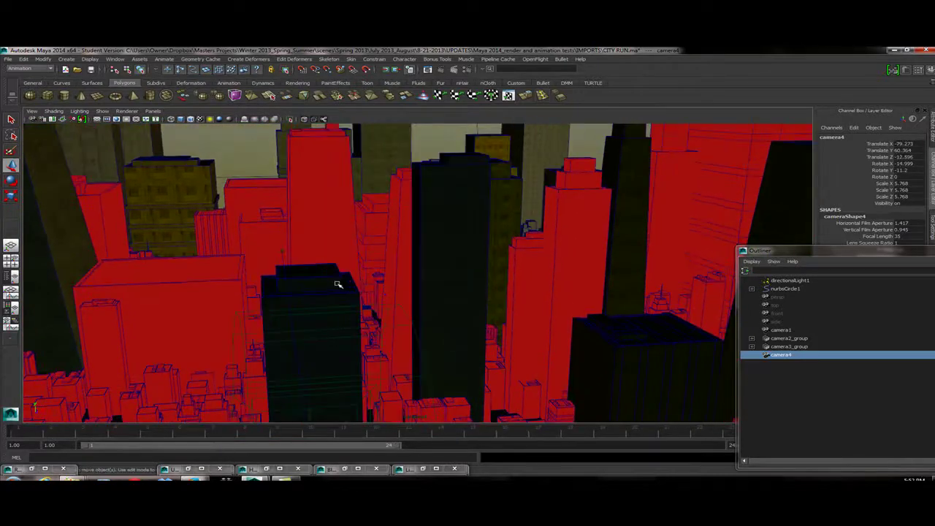
{"action": "middle_click_drag", "start_coordinate": [341, 280], "coordinate": [493, 216], "text": "alt"}
{"action": "mouse_move", "coordinate": [493, 216]}
{"action": "left_mouse_down", "text": "alt"}
{"action": "mouse_move", "coordinate": [387, 209]}
{"action": "mouse_move", "coordinate": [305, 237]}
{"action": "left_mouse_up", "text": "alt"}
{"action": "middle_click_drag", "start_coordinate": [305, 237], "coordinate": [354, 235], "text": "alt"}
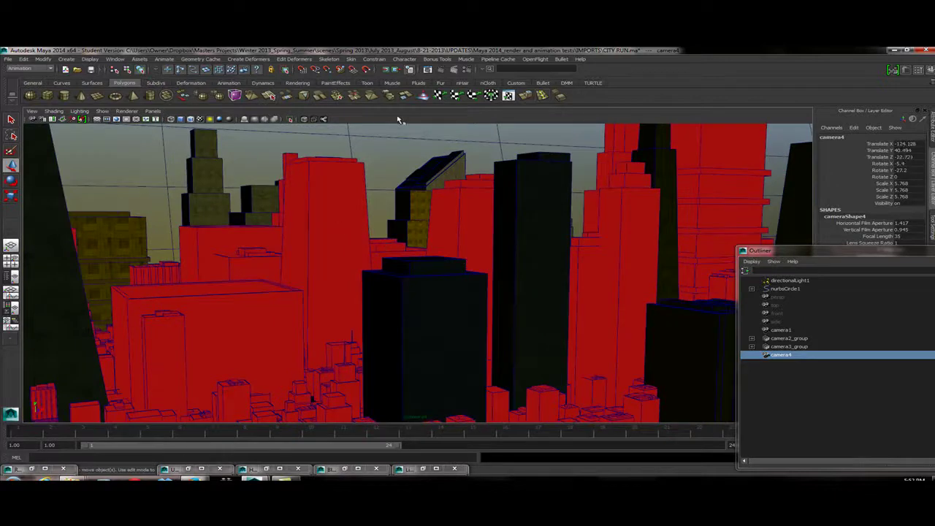
{"action": "key", "text": "w"}
Step: Set the Render Settings image size preset to HD 1080 (1920 × 1080)
{"action": "left_click", "coordinate": [468, 69]}
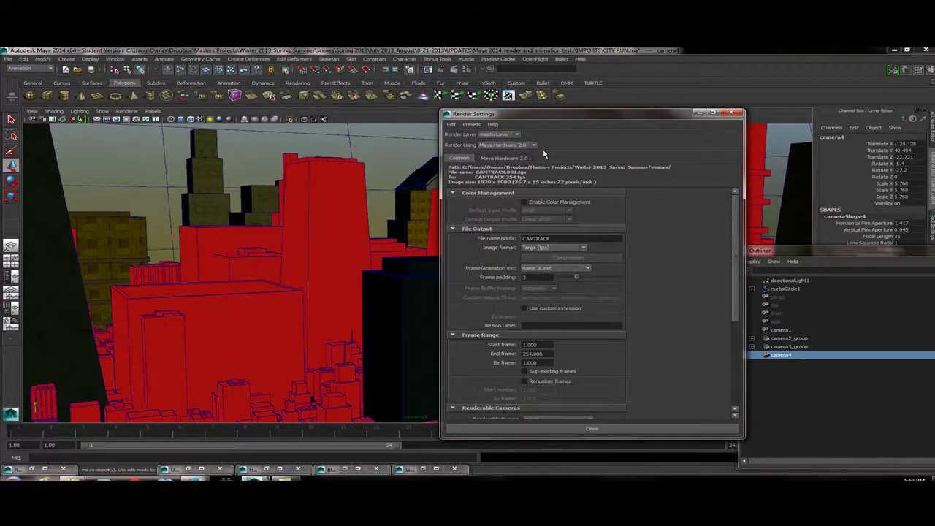
{"action": "scroll", "coordinate": [678, 287], "scroll_direction": "down", "scroll_amount": 5}
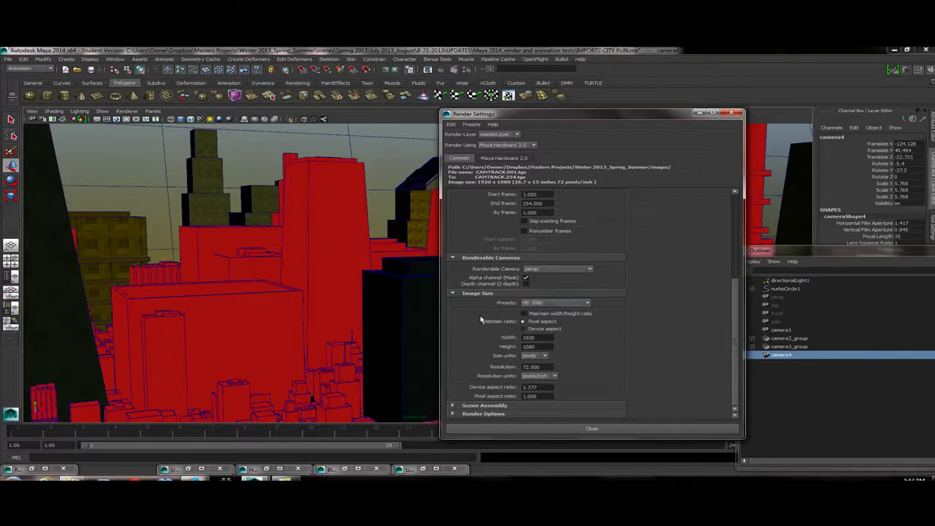
{"action": "left_click", "coordinate": [588, 303]}
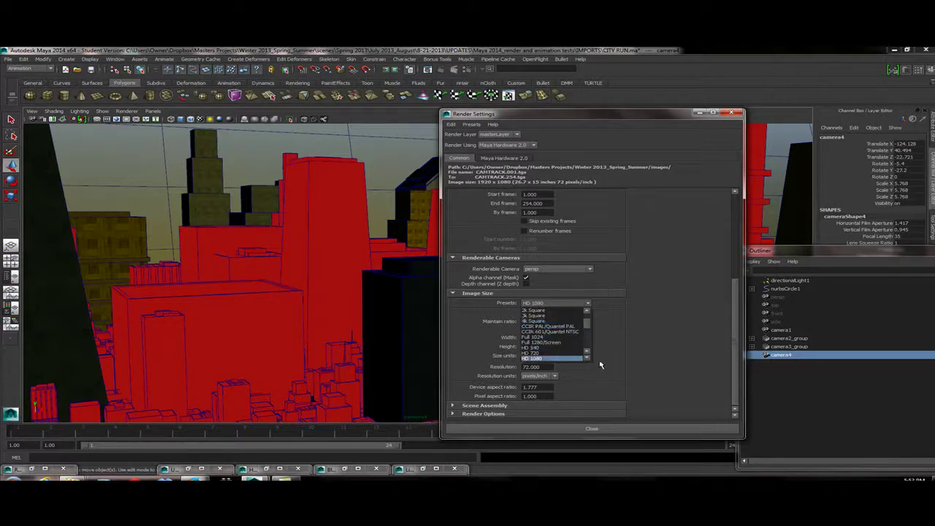
{"action": "left_click", "coordinate": [542, 358]}
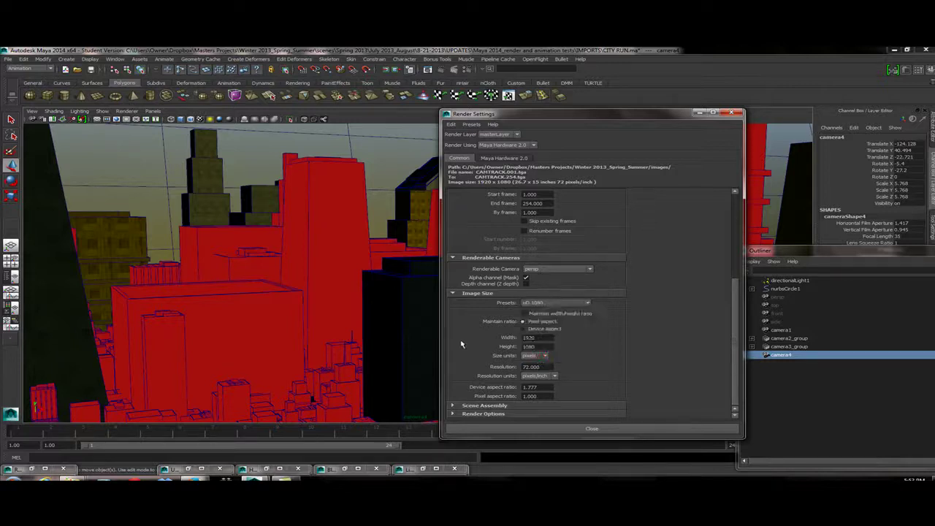
{"action": "left_click", "coordinate": [33, 112]}
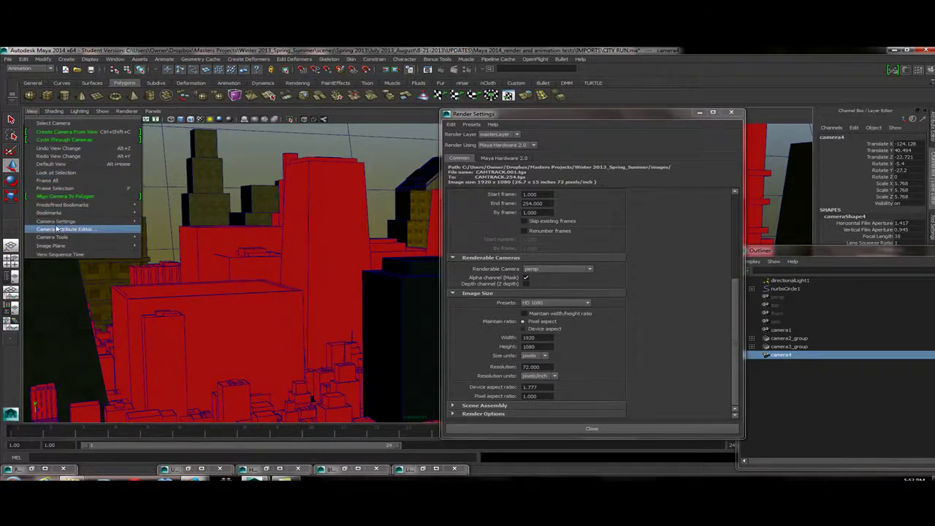
Step: Turn on the resolution gate in camera4's view and move Render Settings aside
{"action": "mouse_move", "coordinate": [55, 220]}
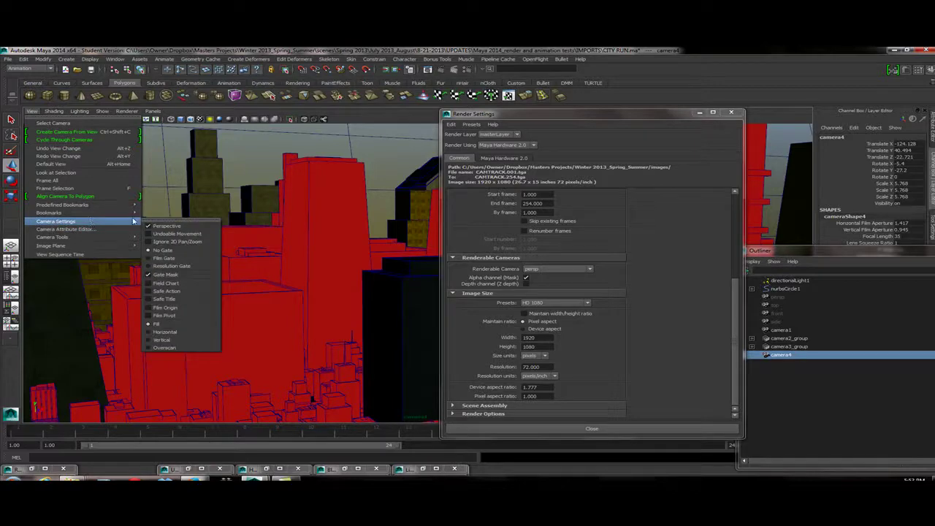
{"action": "left_click", "coordinate": [178, 266]}
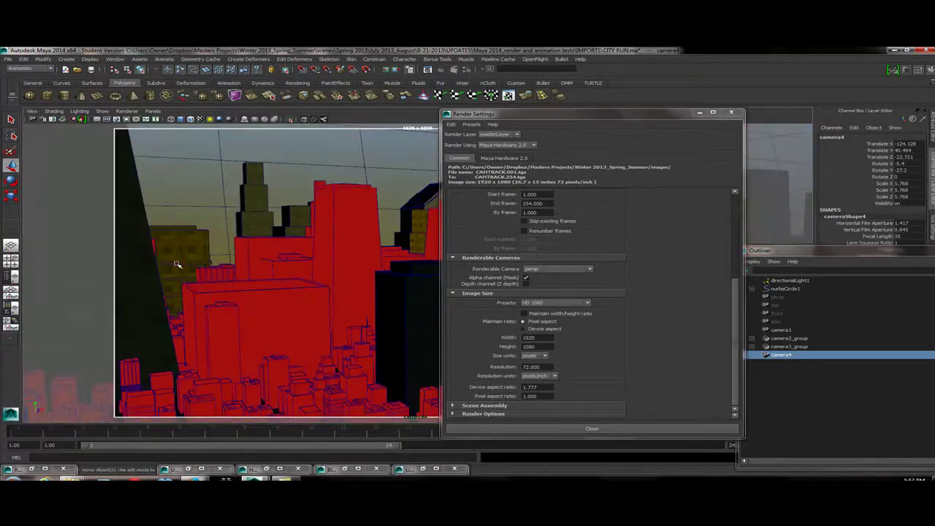
{"action": "left_click_drag", "start_coordinate": [693, 117], "coordinate": [931, 261]}
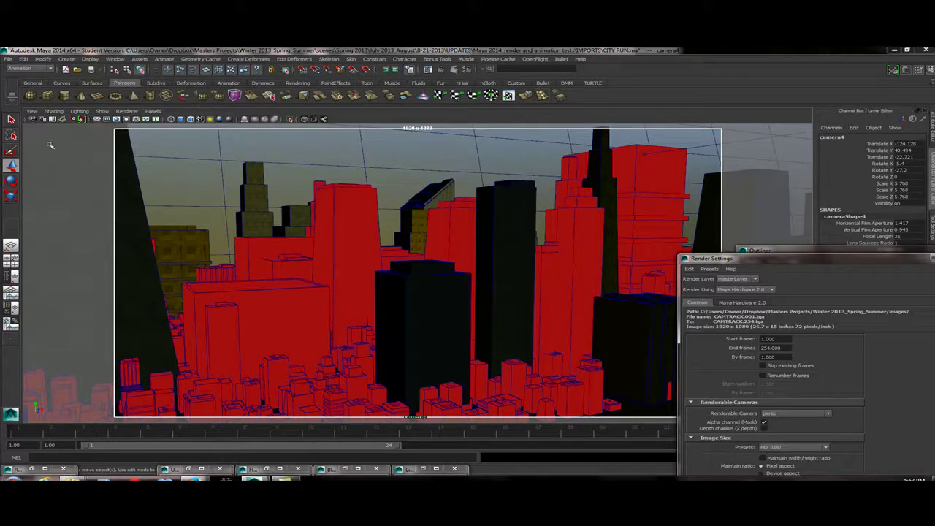
Step: Turn off the gate mask so scenery outside the gate is unshaded
{"action": "left_click", "coordinate": [32, 111]}
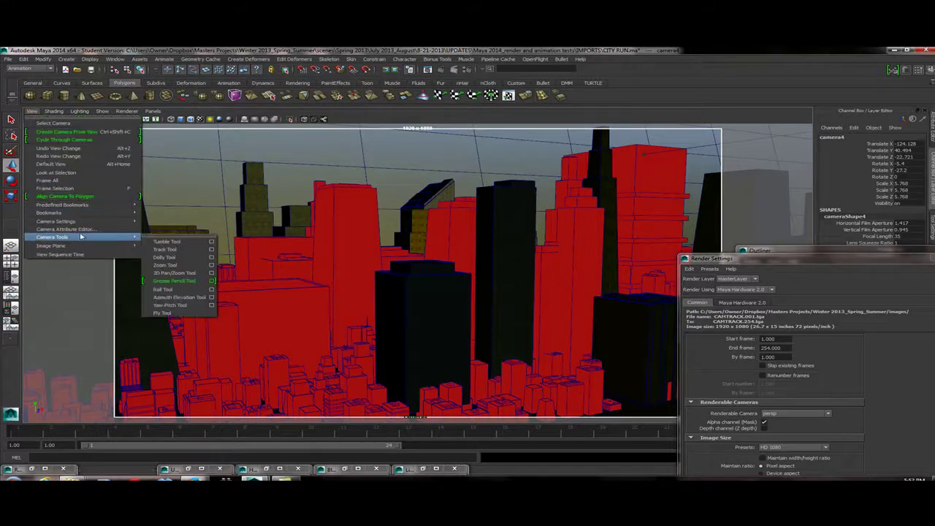
{"action": "mouse_move", "coordinate": [67, 224]}
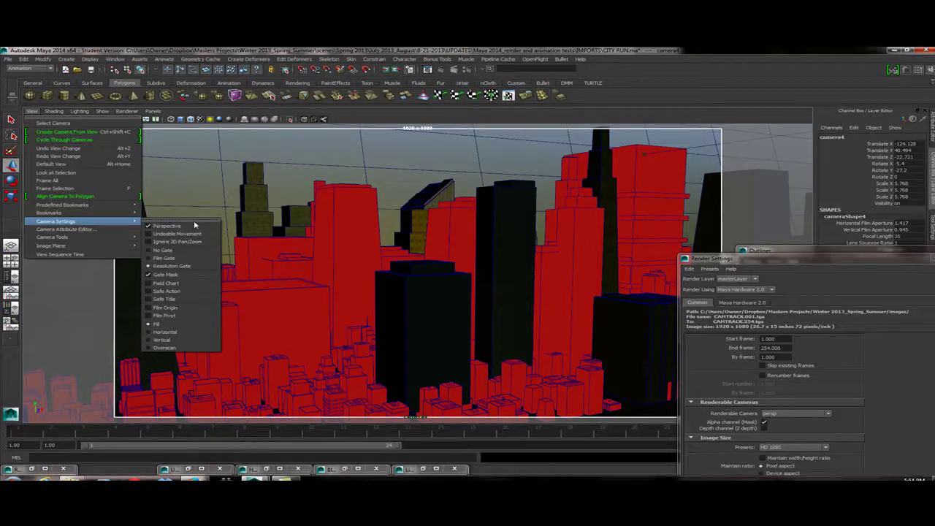
{"action": "left_click", "coordinate": [166, 274]}
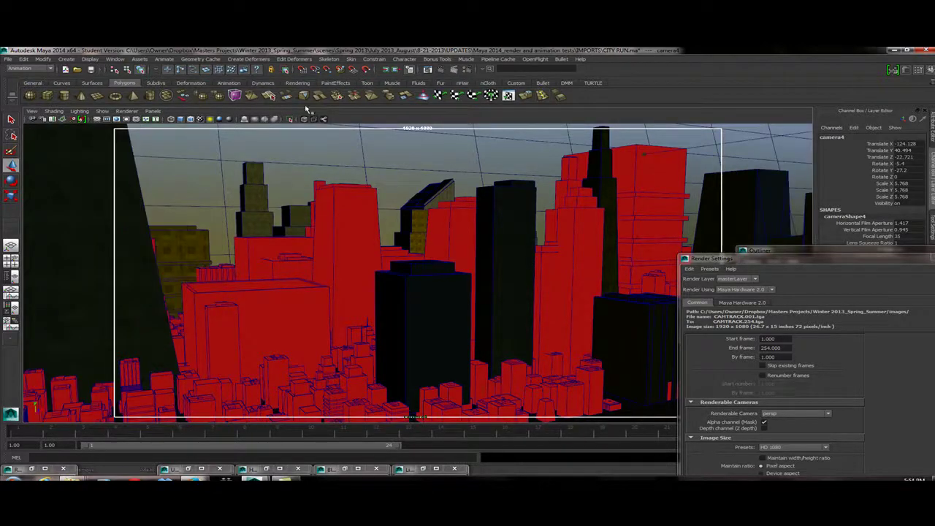
Step: Turn the gate mask back on and tumble camera4 to re-aim over the city
{"action": "left_click", "coordinate": [32, 111]}
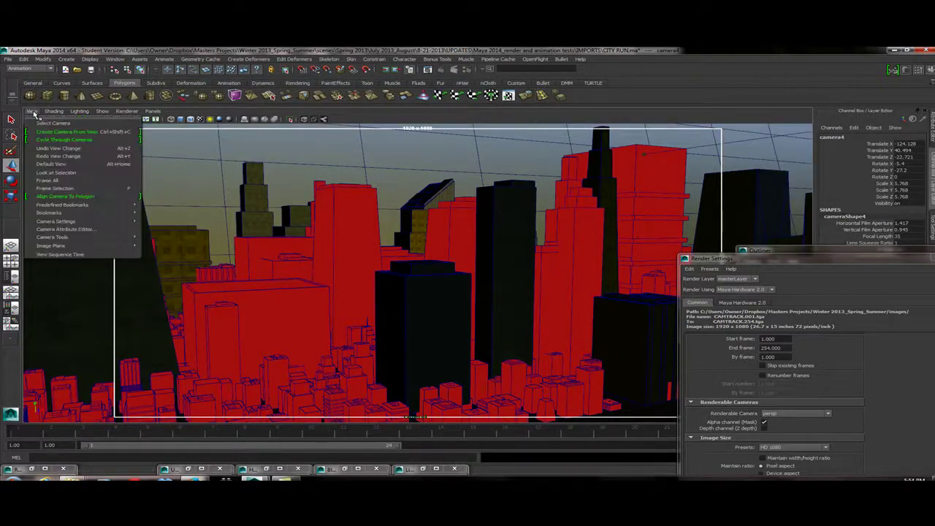
{"action": "mouse_move", "coordinate": [74, 238]}
{"action": "mouse_move", "coordinate": [72, 221]}
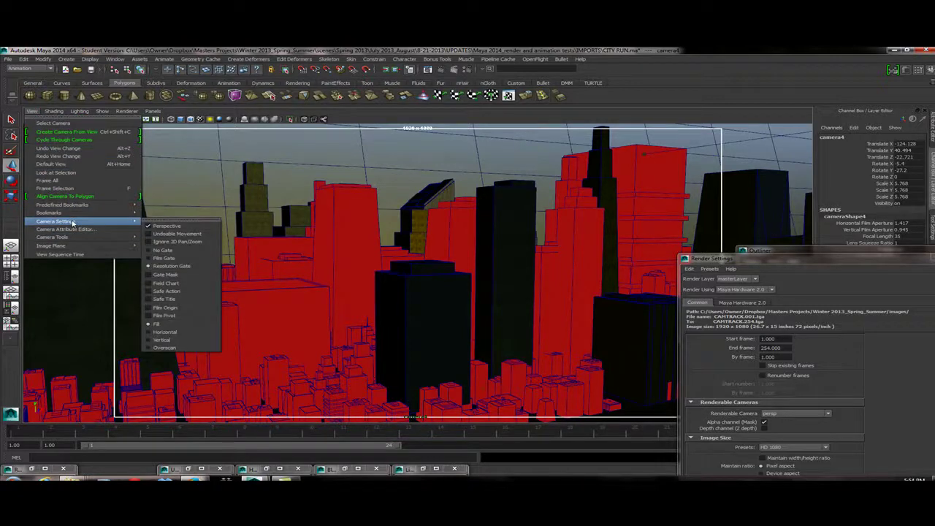
{"action": "left_click", "coordinate": [187, 275]}
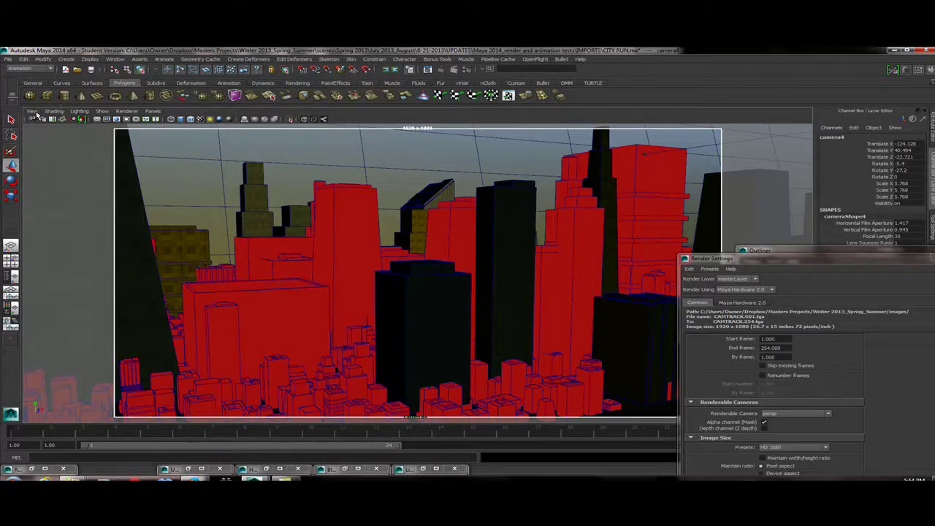
{"action": "left_click_drag", "start_coordinate": [350, 289], "coordinate": [299, 244], "text": "alt"}
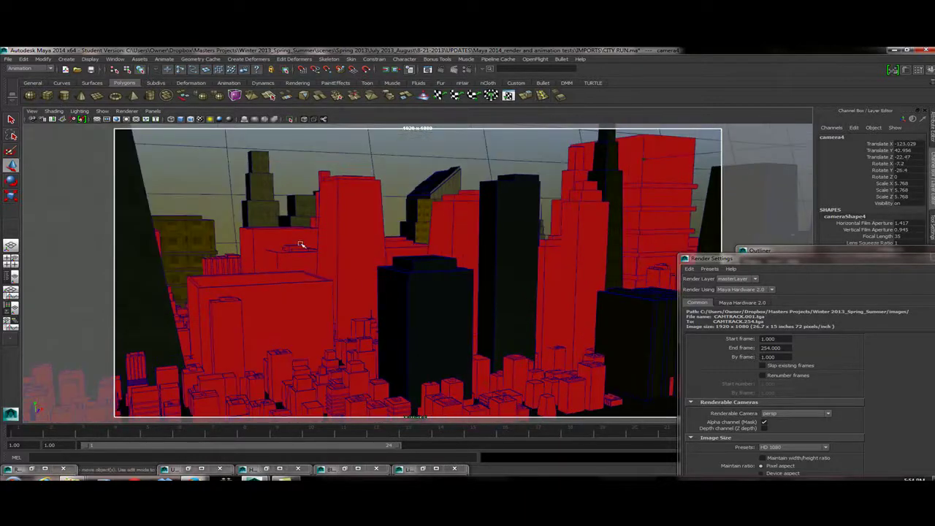
Step: Enable Undoable Movement, test a camera dolly, and undo it with Ctrl+Z
{"action": "left_click", "coordinate": [33, 111]}
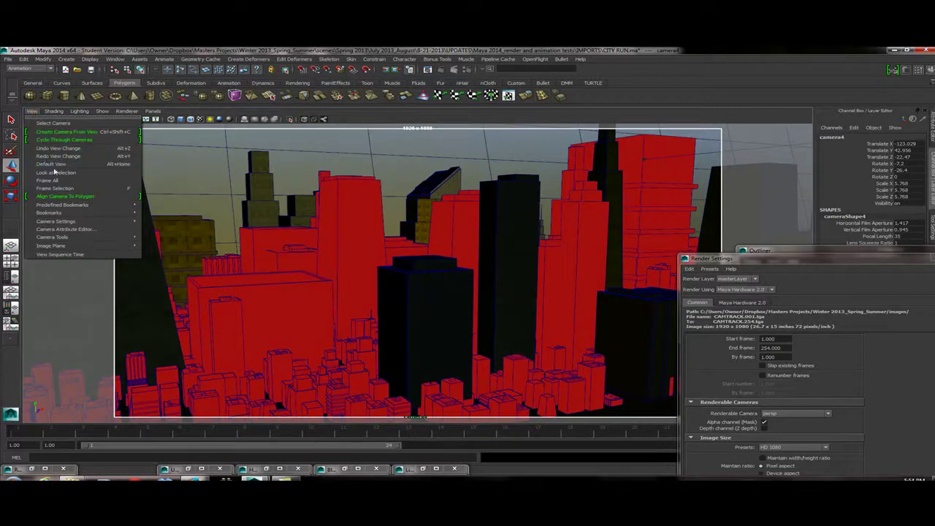
{"action": "mouse_move", "coordinate": [72, 211]}
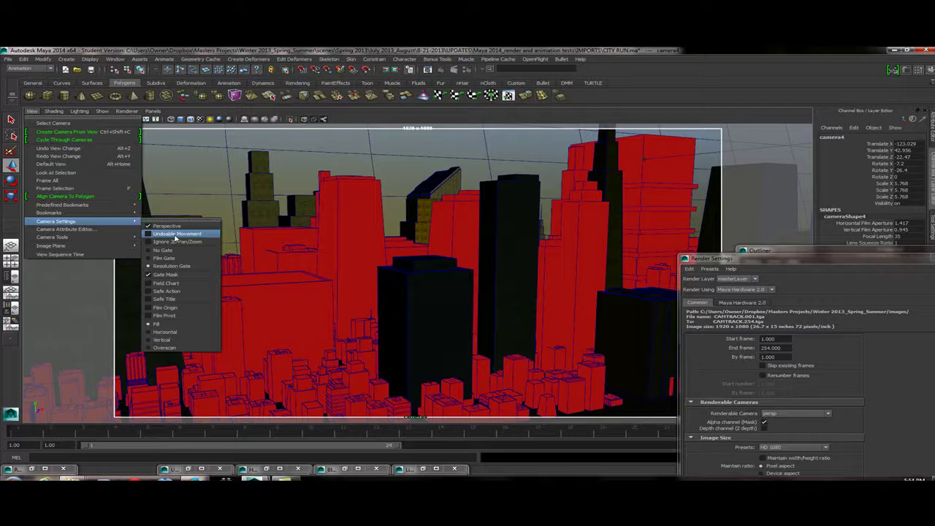
{"action": "left_click", "coordinate": [175, 234]}
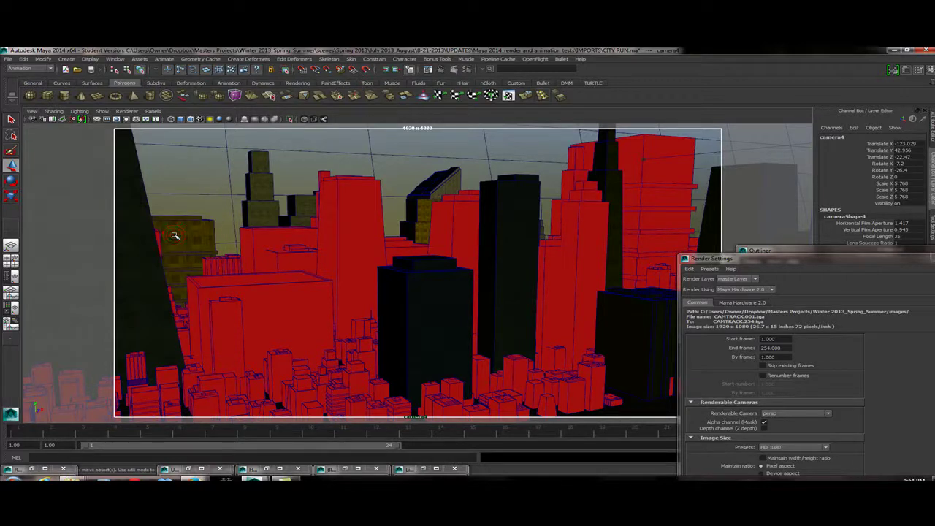
{"action": "right_click_drag", "start_coordinate": [467, 314], "coordinate": [215, 278], "text": "alt"}
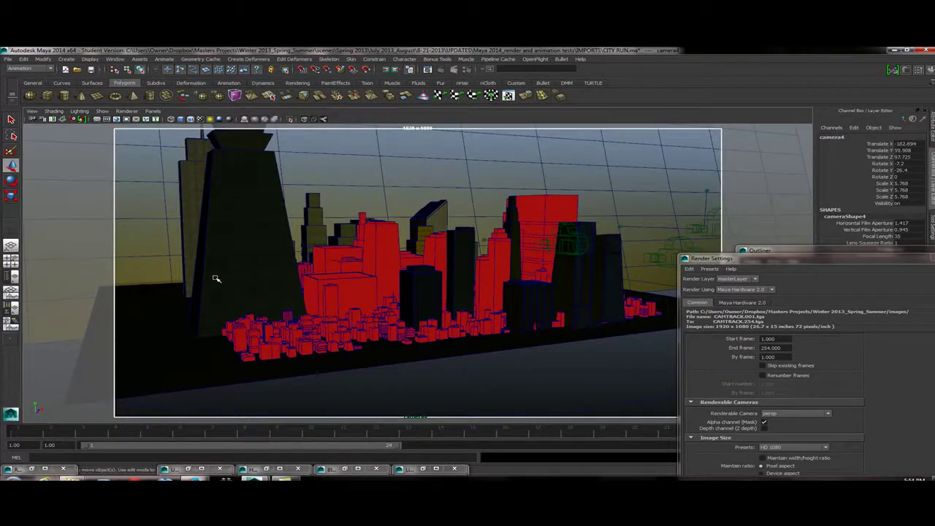
{"action": "key", "text": "ctrl+z"}
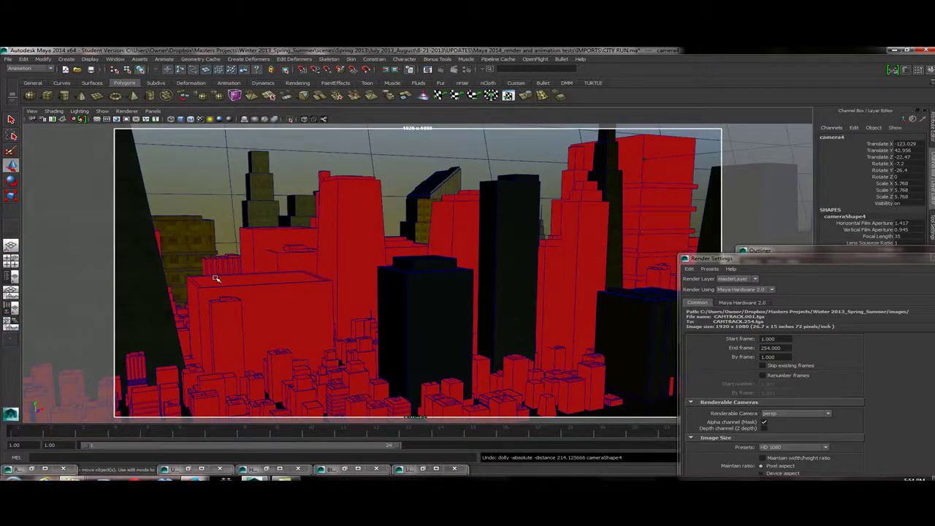
{"action": "key", "text": "ctrl+z"}
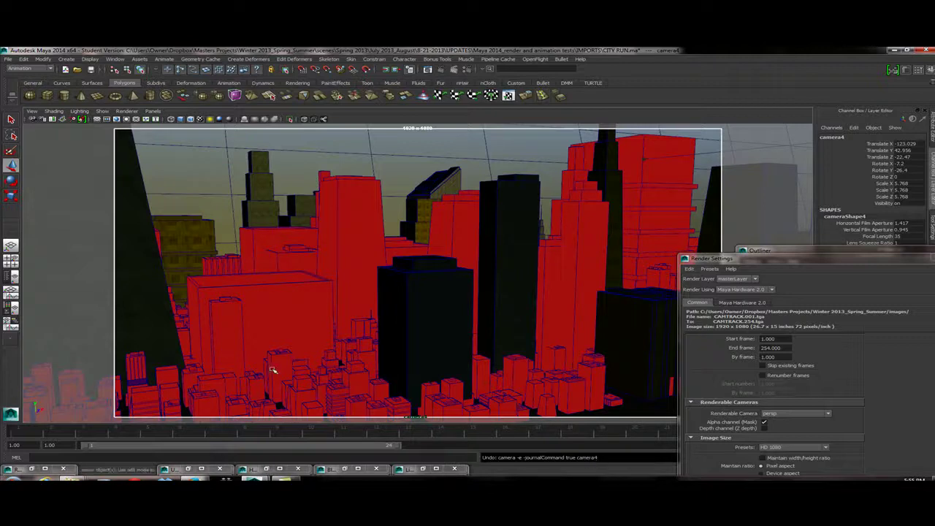
Step: Turn Undoable Movement back on for camera4
{"action": "left_click", "coordinate": [32, 111]}
{"action": "mouse_move", "coordinate": [72, 217]}
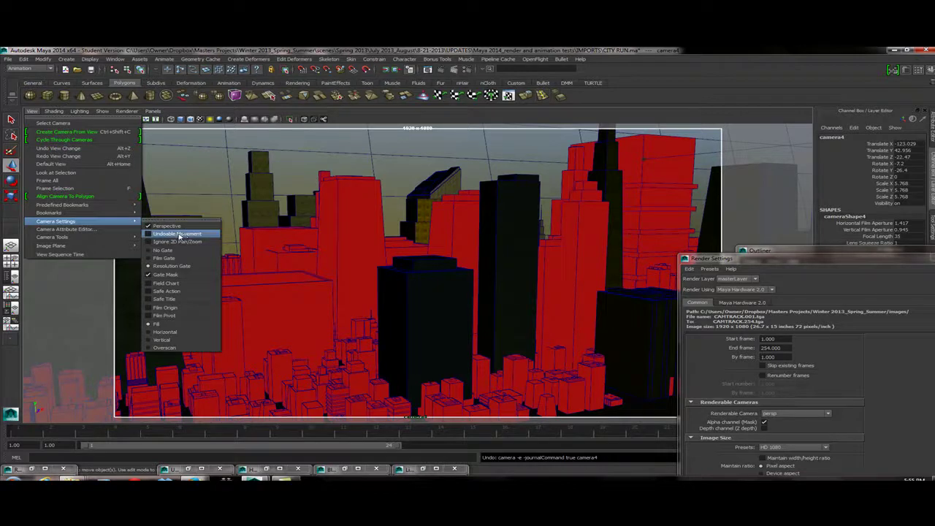
{"action": "left_click", "coordinate": [617, 126]}
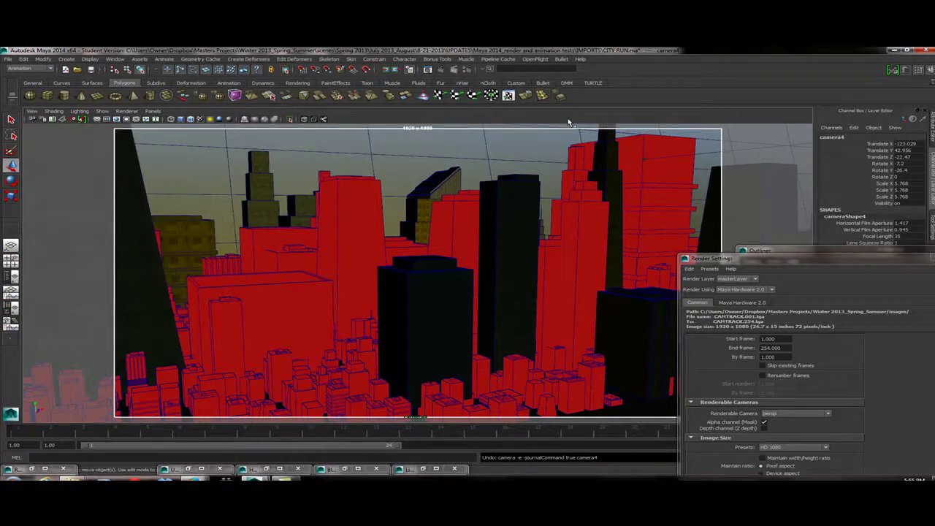
{"action": "left_click", "coordinate": [33, 113]}
{"action": "mouse_move", "coordinate": [102, 215]}
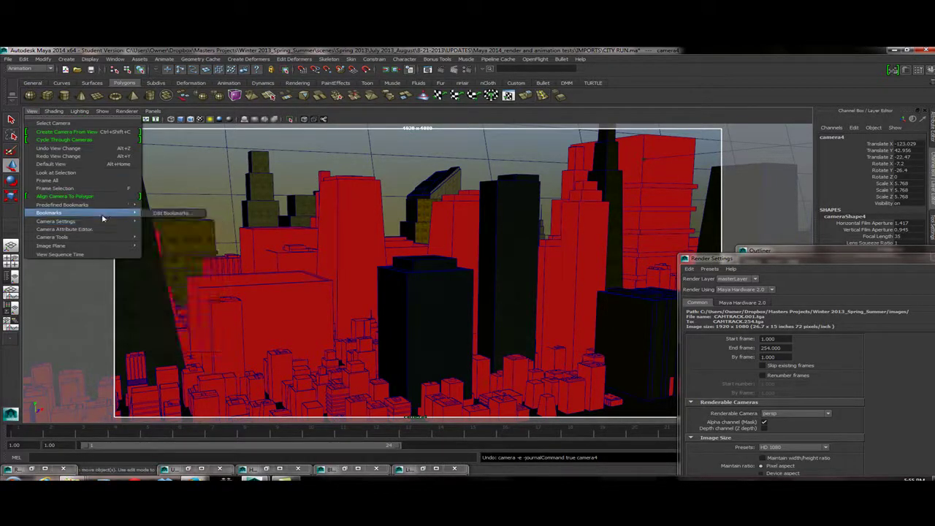
Step: Save camera4's current city view as a new bookmark named AMAZEBALLS_SHOT
{"action": "left_click", "coordinate": [157, 213]}
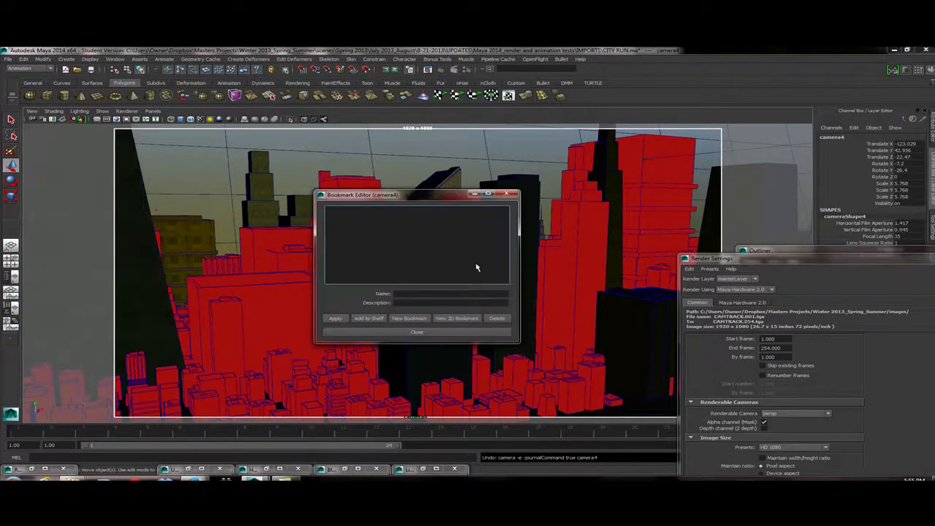
{"action": "left_click", "coordinate": [411, 293]}
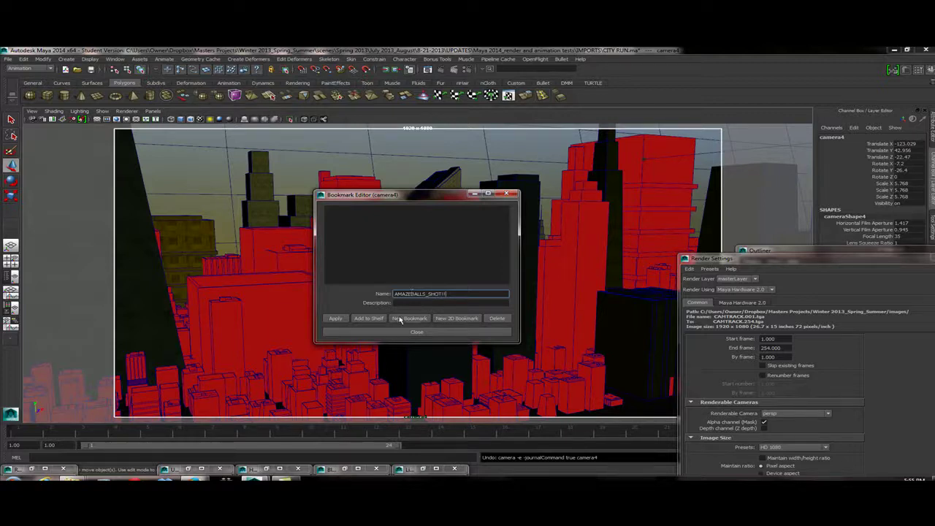
{"action": "key", "text": "BackSpace"}
{"action": "key", "text": "Return"}
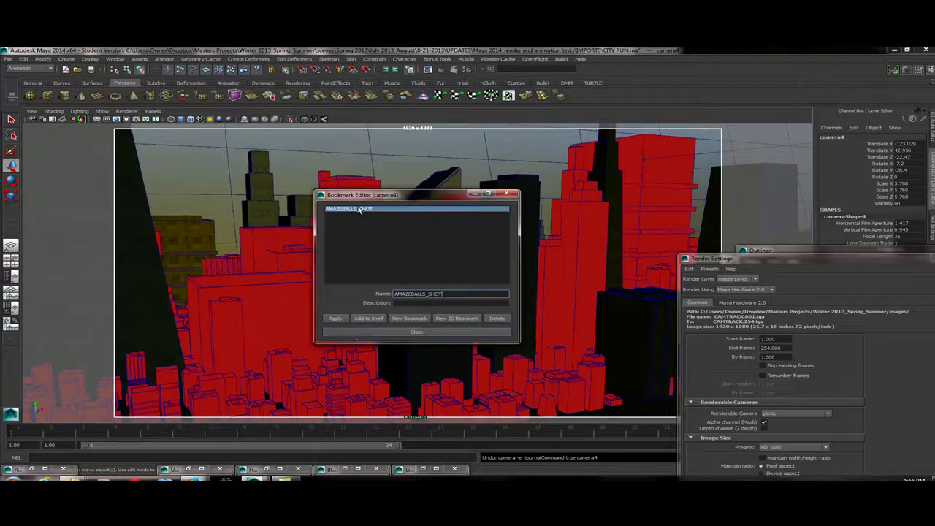
{"action": "left_click", "coordinate": [514, 194]}
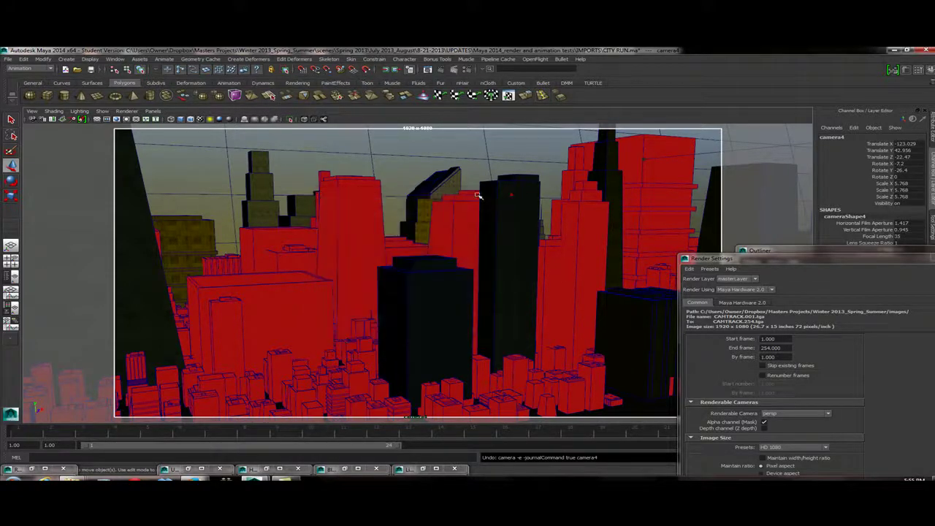
Step: Frame the whole city, return to the AMAZEBALLS_SHOT bookmark and orbit to a new angle
{"action": "key", "text": "a"}
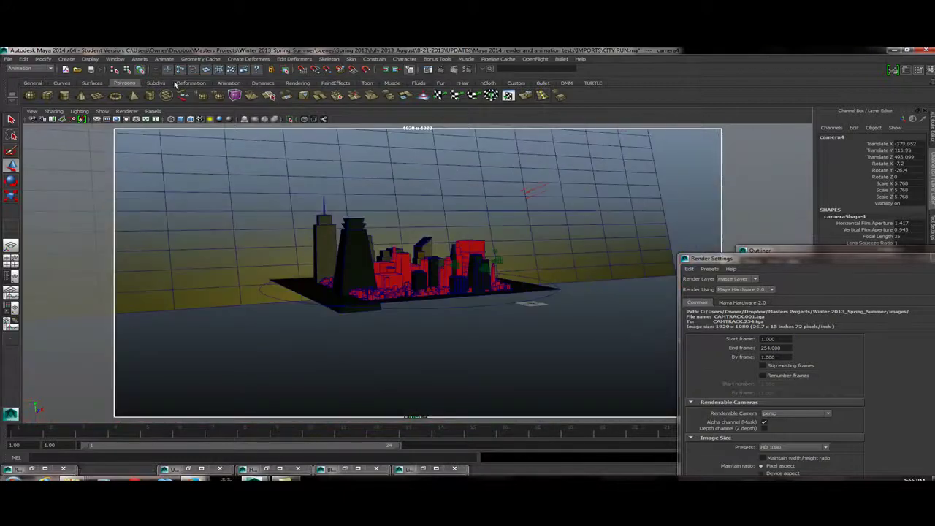
{"action": "left_click", "coordinate": [32, 111]}
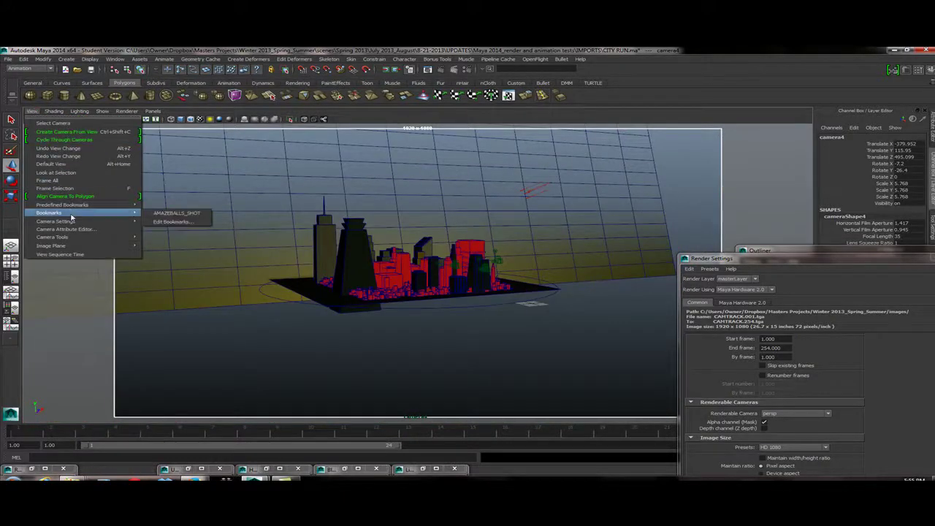
{"action": "left_click", "coordinate": [158, 213]}
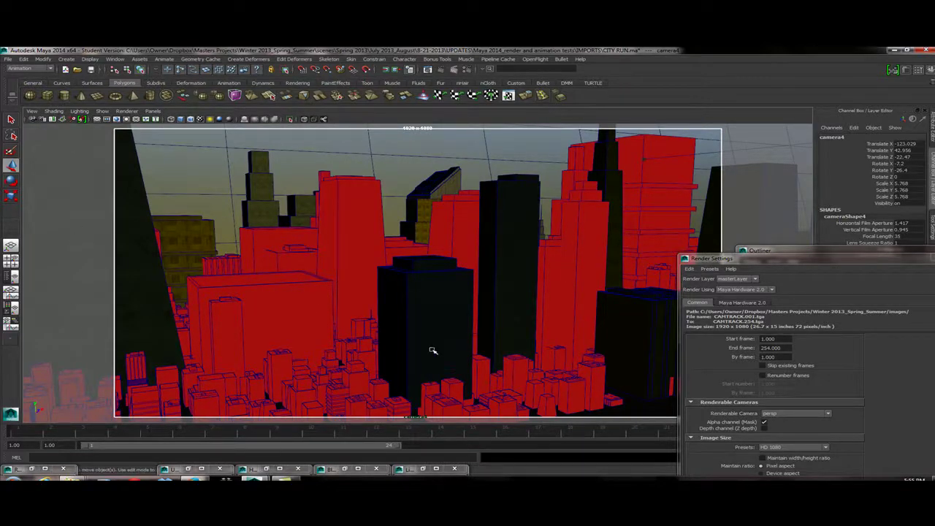
{"action": "left_click_drag", "start_coordinate": [434, 350], "coordinate": [453, 341], "text": "alt"}
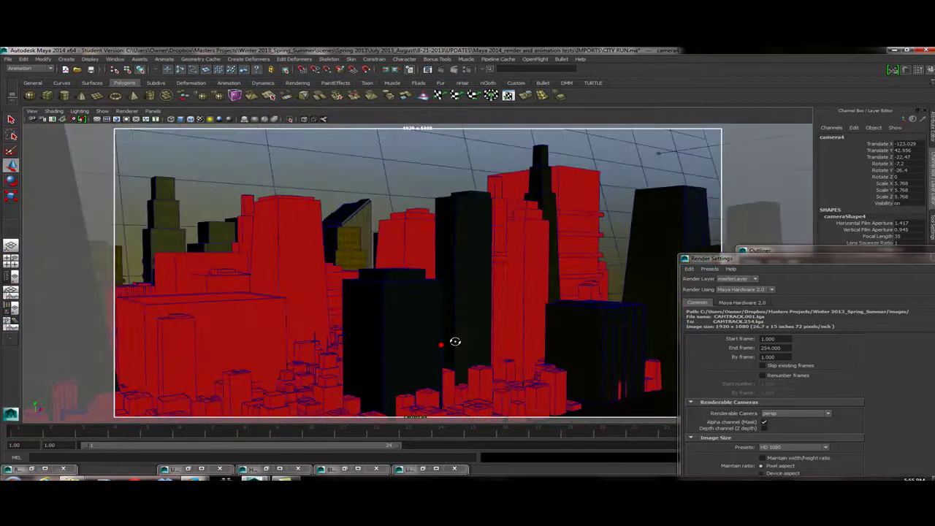
Step: Move the Render Settings and Outliner windows to the centre of the screen
{"action": "left_click", "coordinate": [31, 111]}
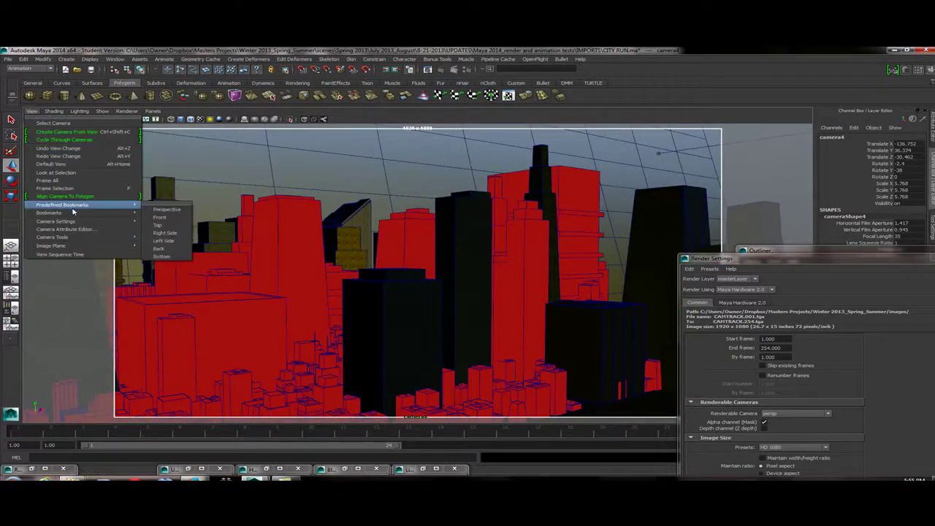
{"action": "mouse_move", "coordinate": [81, 221]}
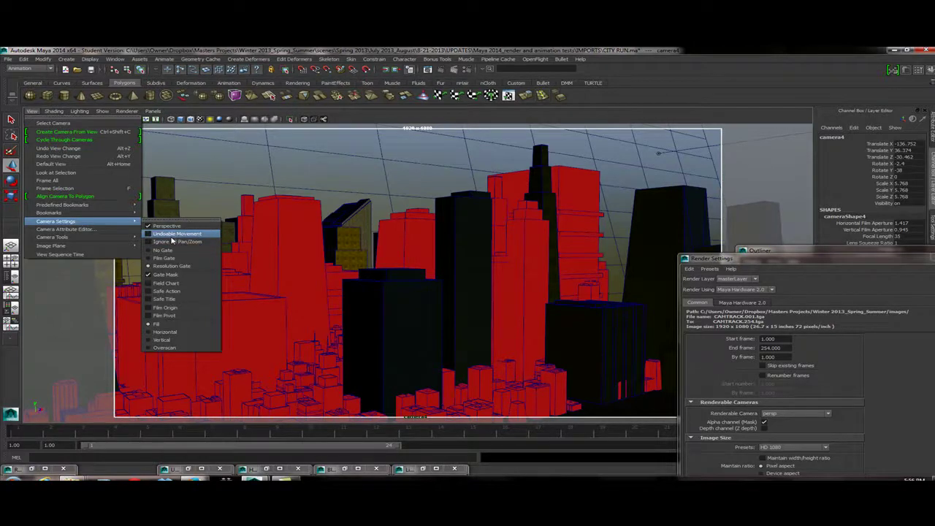
{"action": "left_click", "coordinate": [172, 235]}
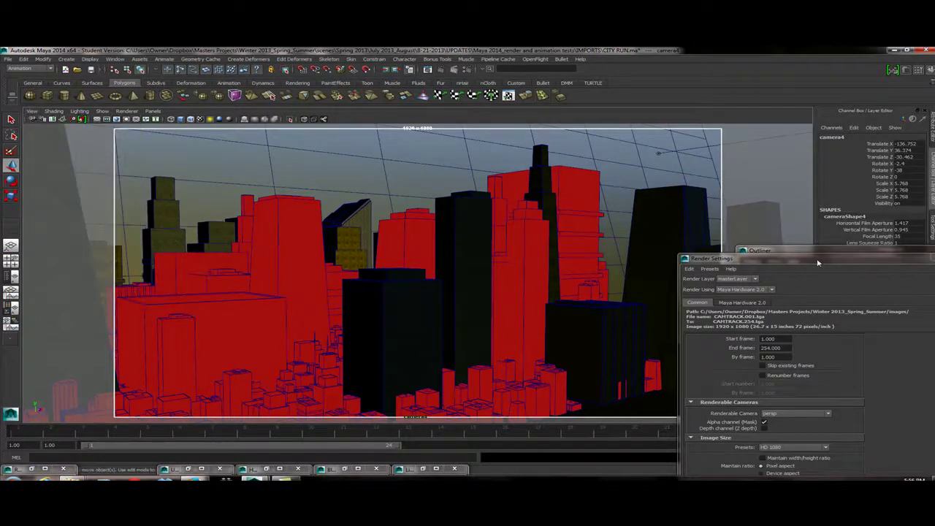
{"action": "left_click_drag", "start_coordinate": [808, 261], "coordinate": [404, 215]}
{"action": "left_click_drag", "start_coordinate": [842, 252], "coordinate": [311, 253]}
Step: Toggle the camera's Undoable Movement setting and bring up the Script Editor
{"action": "left_click", "coordinate": [31, 111]}
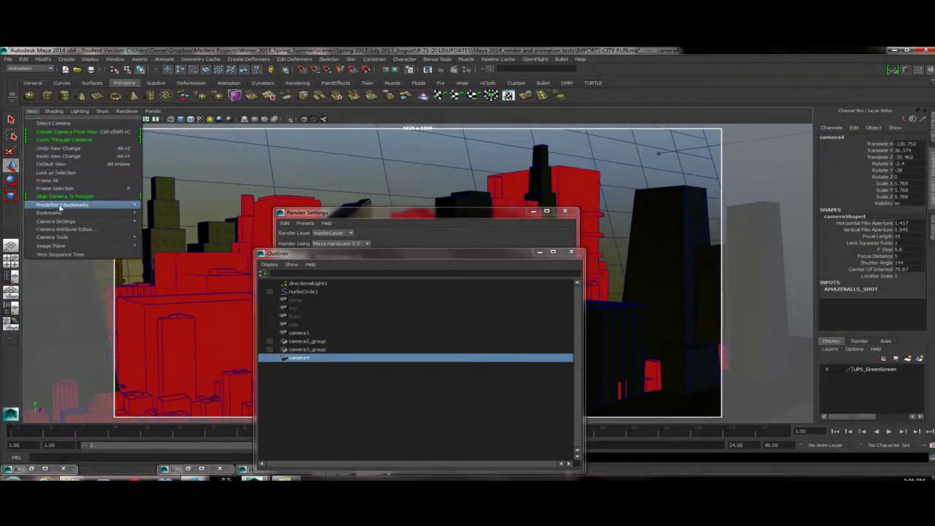
{"action": "mouse_move", "coordinate": [67, 213]}
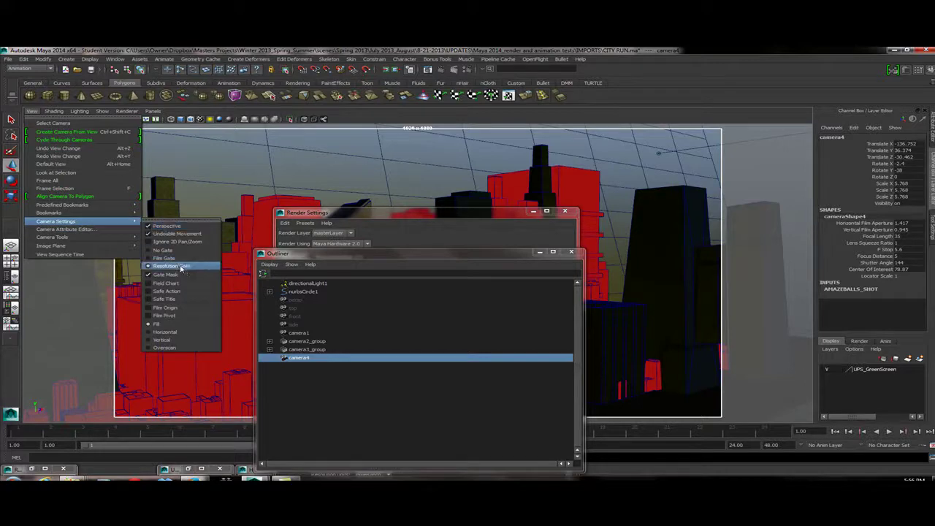
{"action": "left_click", "coordinate": [171, 234]}
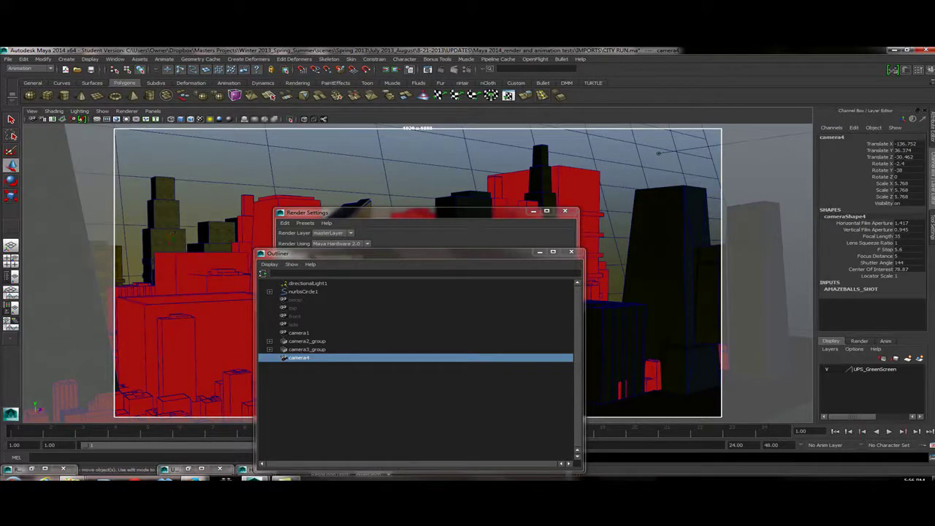
{"action": "left_click", "coordinate": [930, 457]}
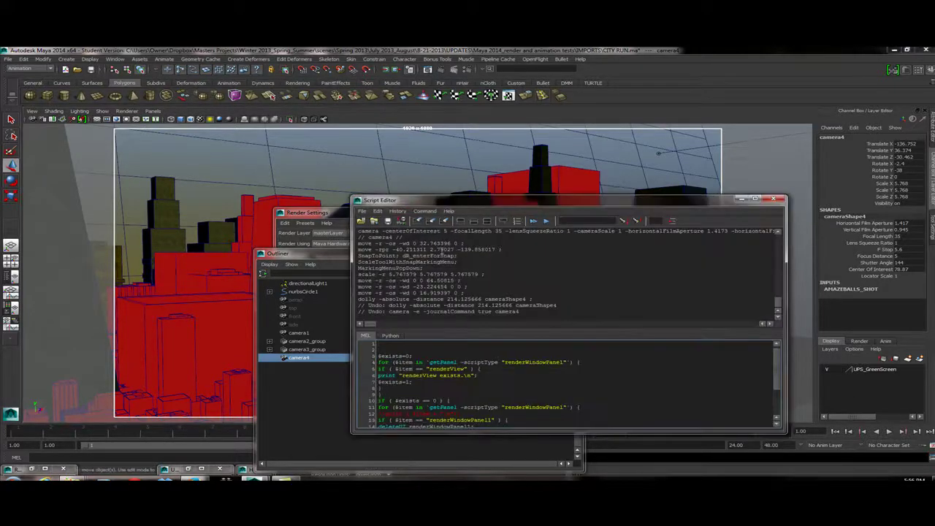
Step: Turn on Echo All Commands in the Script Editor and reposition its window
{"action": "left_click", "coordinate": [415, 211]}
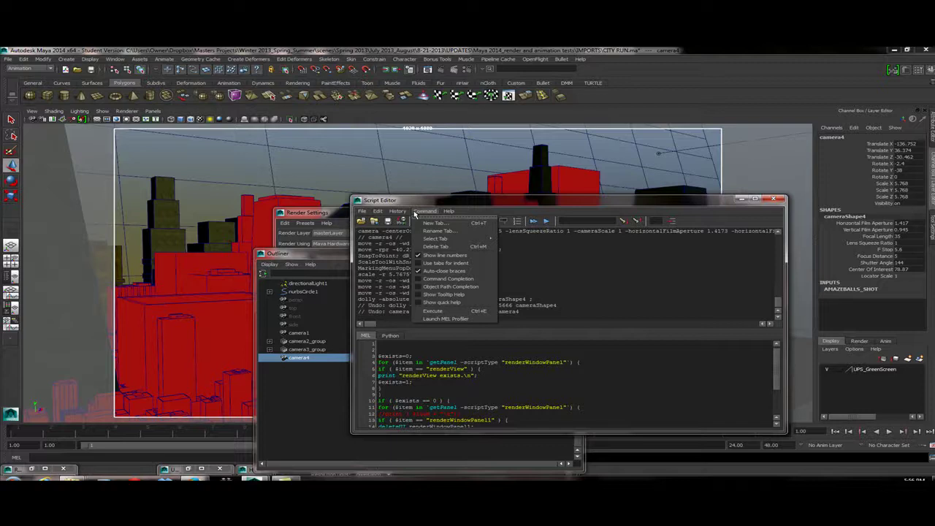
{"action": "mouse_move", "coordinate": [401, 211]}
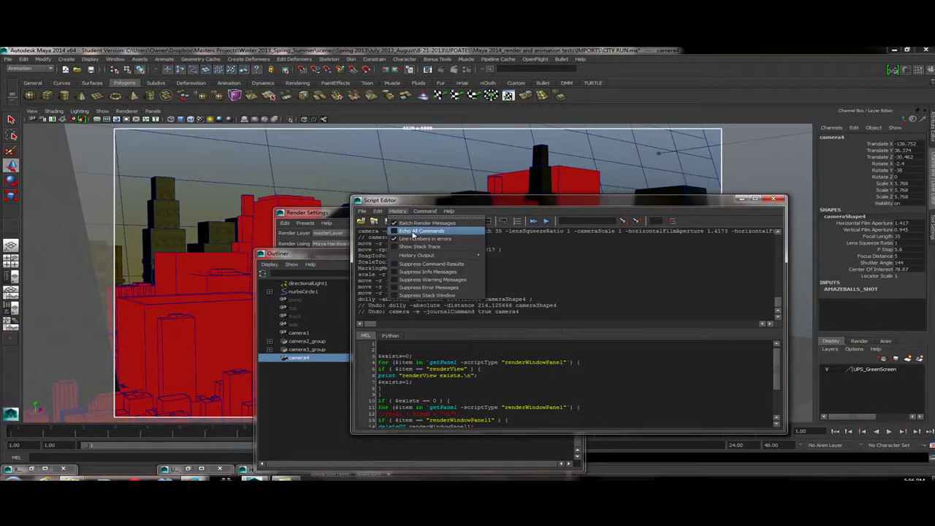
{"action": "left_click", "coordinate": [414, 232]}
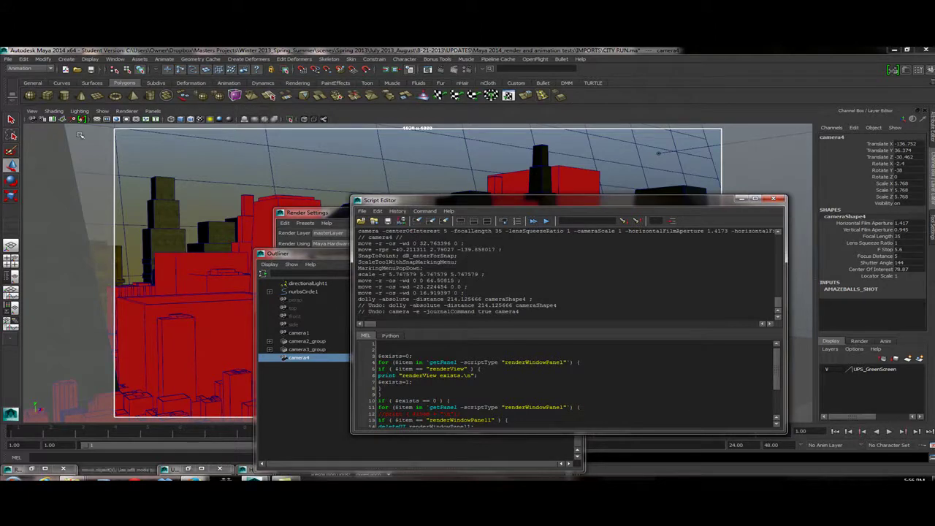
{"action": "left_click_drag", "start_coordinate": [545, 205], "coordinate": [630, 296]}
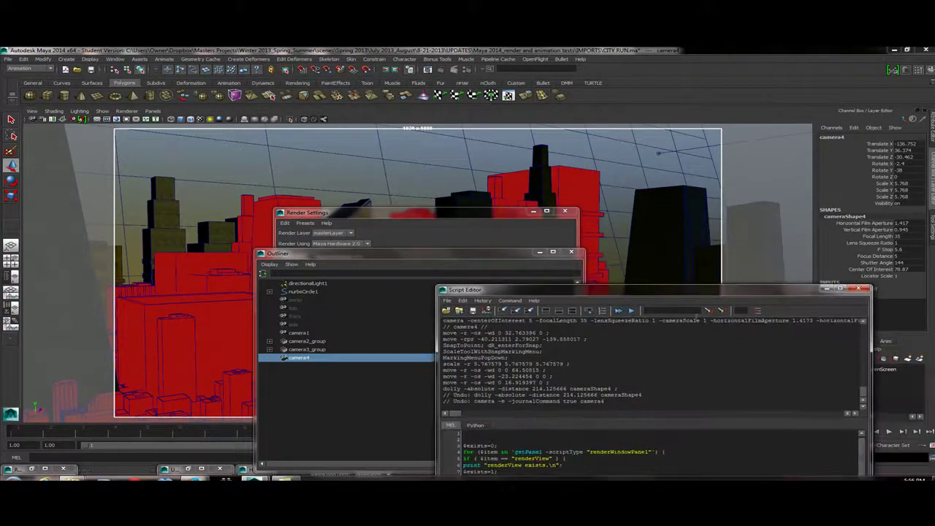
Step: Make camera4's view movements undoable via Camera Settings > Undoable Movement
{"action": "left_click", "coordinate": [10, 60]}
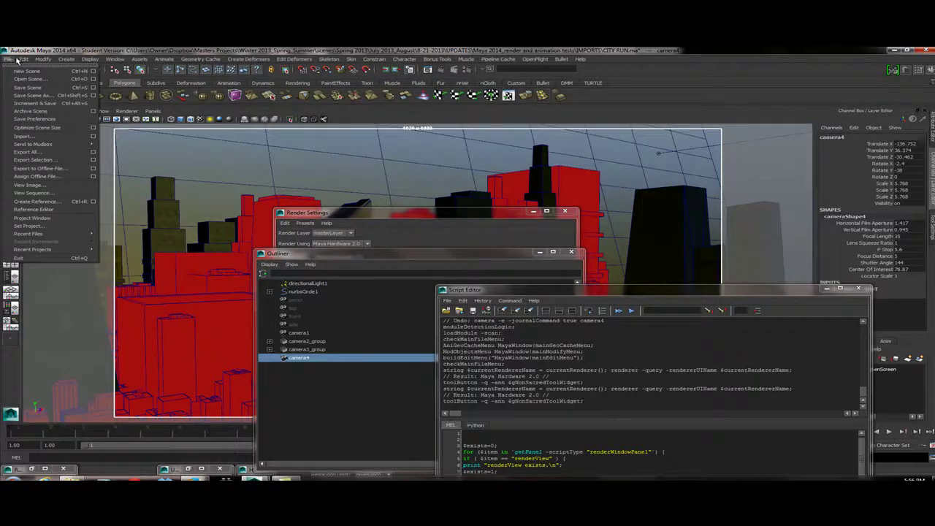
{"action": "mouse_move", "coordinate": [24, 61]}
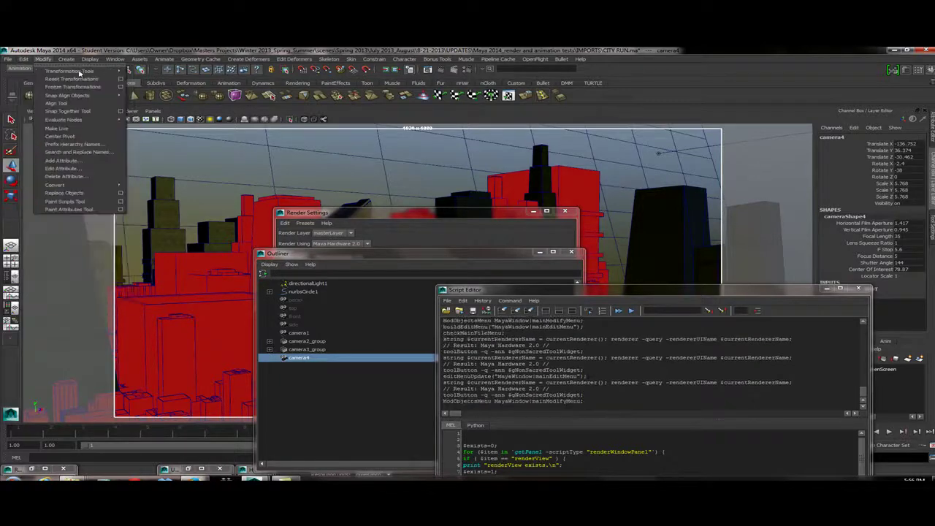
{"action": "key", "text": "Escape"}
{"action": "left_click", "coordinate": [32, 113]}
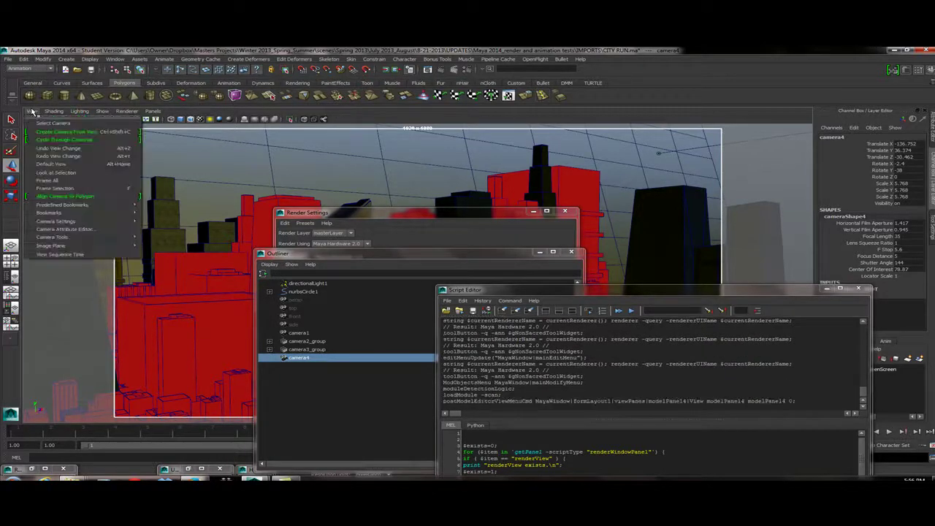
{"action": "mouse_move", "coordinate": [65, 213]}
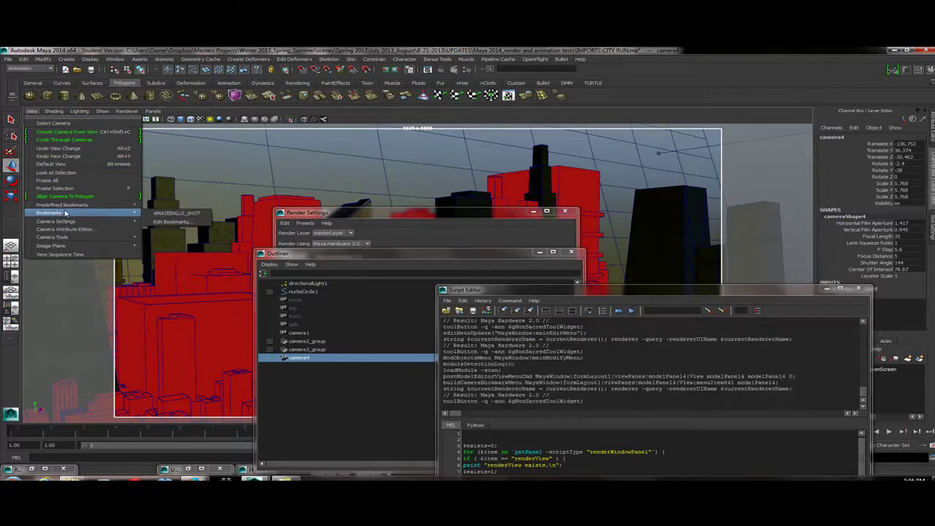
{"action": "mouse_move", "coordinate": [93, 221]}
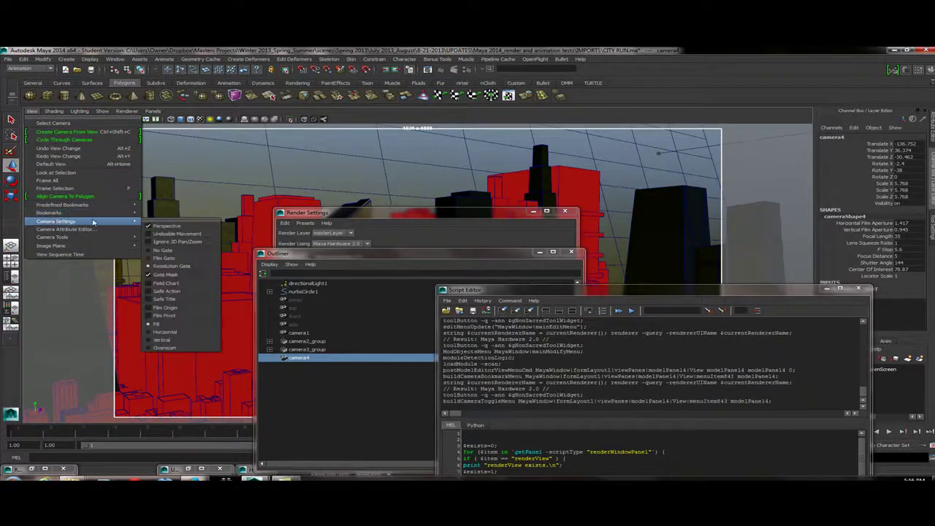
{"action": "left_click", "coordinate": [167, 234]}
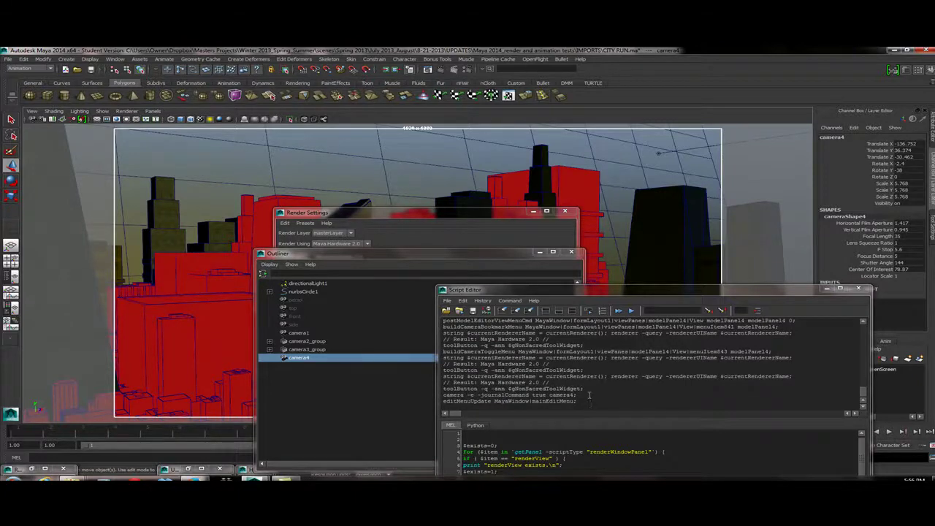
Step: Select the journalCommand and camera4 lines in the history, then switch the shelf to Custom
{"action": "left_click_drag", "start_coordinate": [588, 395], "coordinate": [503, 406]}
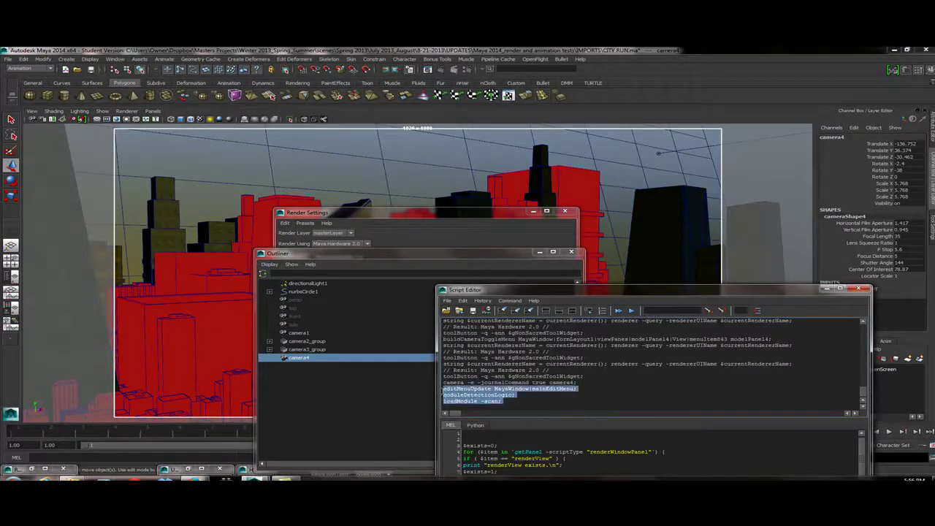
{"action": "left_click", "coordinate": [574, 380]}
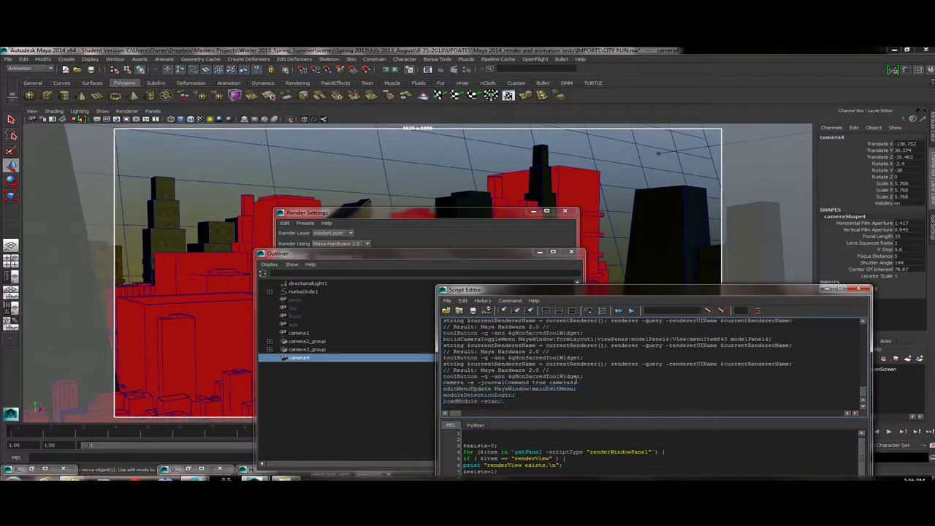
{"action": "left_click_drag", "start_coordinate": [588, 381], "coordinate": [443, 384]}
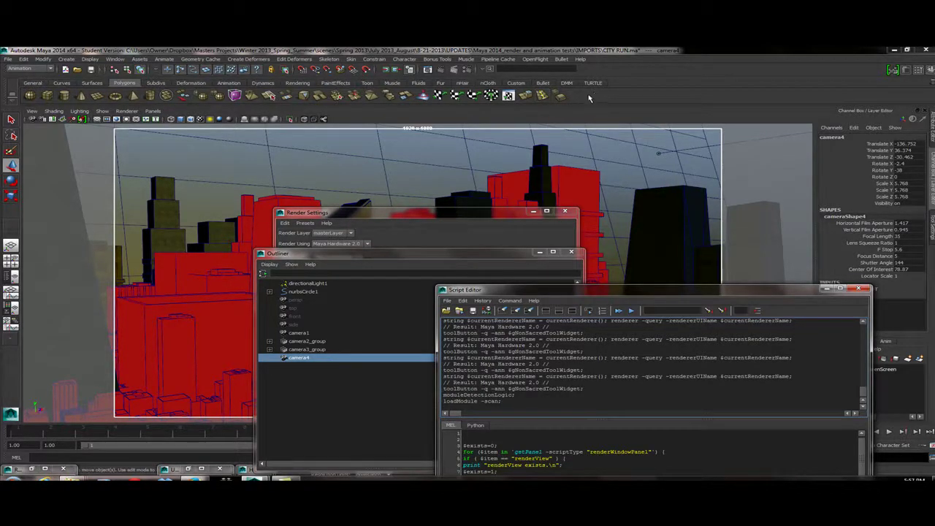
{"action": "left_click", "coordinate": [516, 82]}
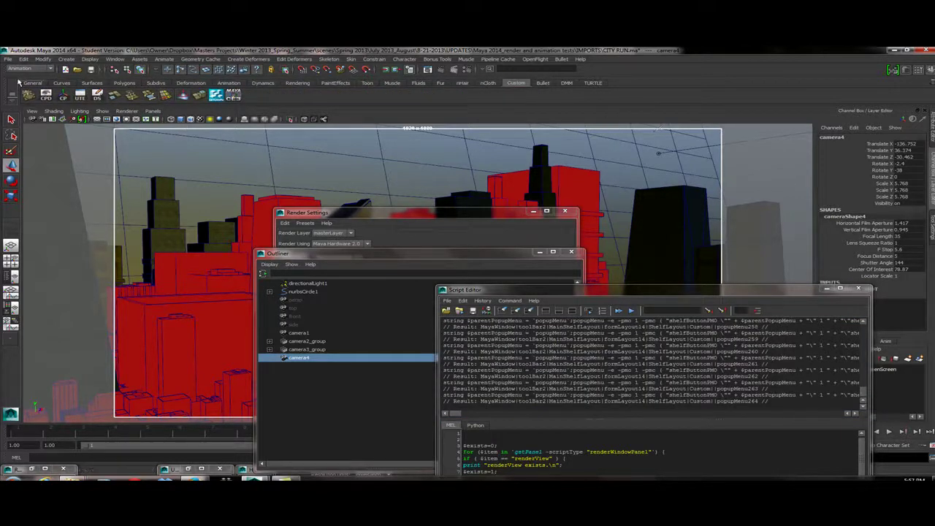
Step: Close the Script Editor and move the Outliner lower right and Render Settings upper right
{"action": "left_click", "coordinate": [466, 301]}
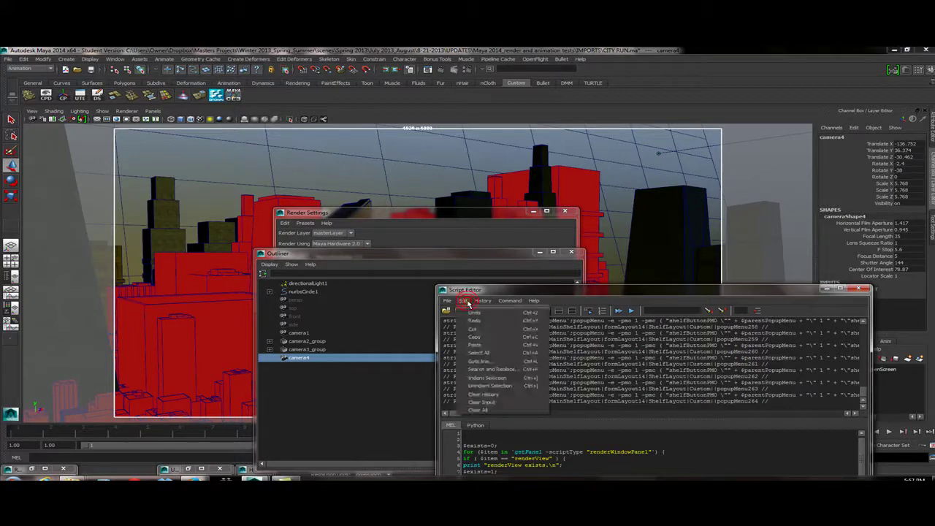
{"action": "left_click", "coordinate": [507, 320]}
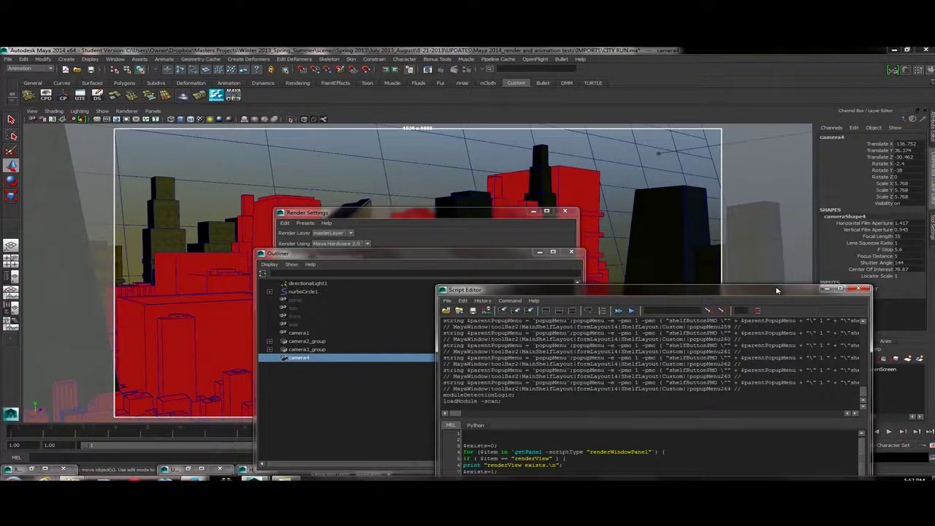
{"action": "left_click_drag", "start_coordinate": [777, 286], "coordinate": [747, 235]}
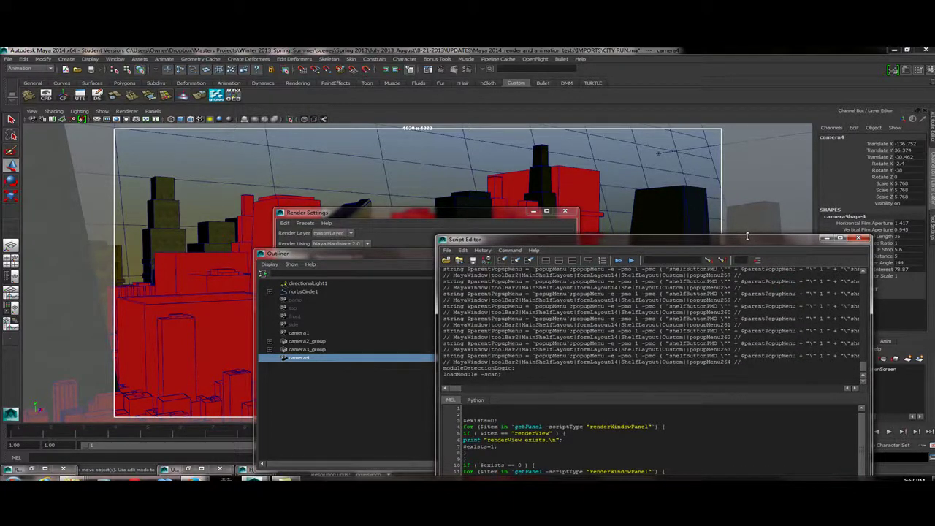
{"action": "left_click_drag", "start_coordinate": [748, 235], "coordinate": [755, 270]}
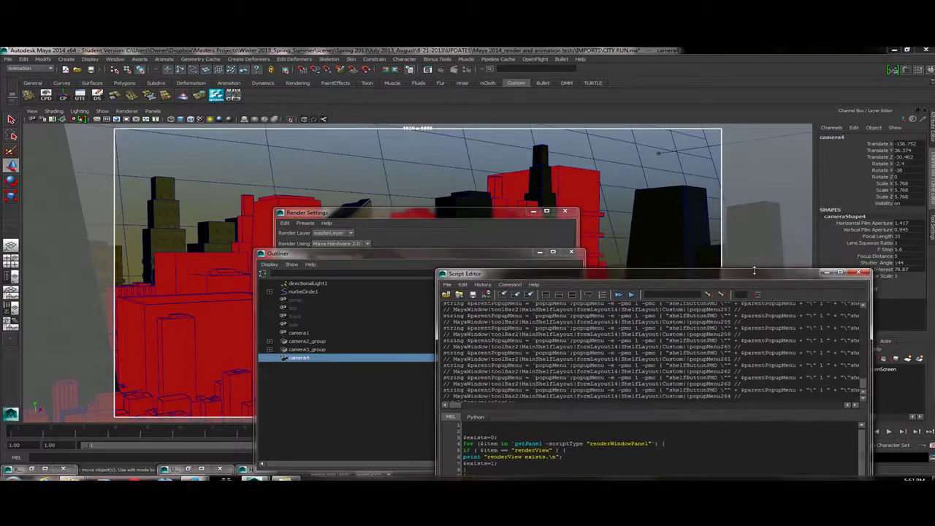
{"action": "left_click", "coordinate": [858, 275]}
{"action": "left_click_drag", "start_coordinate": [448, 259], "coordinate": [674, 333]}
{"action": "left_click_drag", "start_coordinate": [481, 212], "coordinate": [737, 161]}
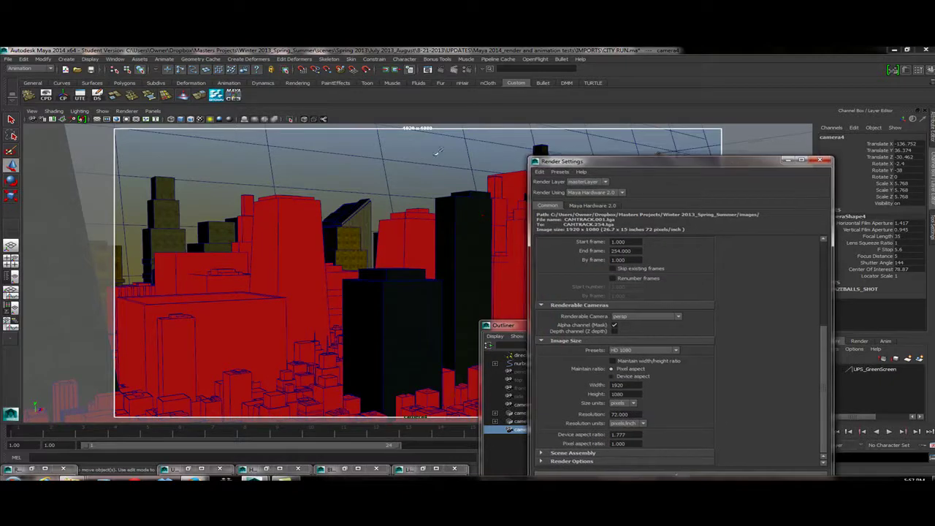
Step: Look through the viewport View and Panels menus, then move Render Settings down-right
{"action": "left_click", "coordinate": [32, 111]}
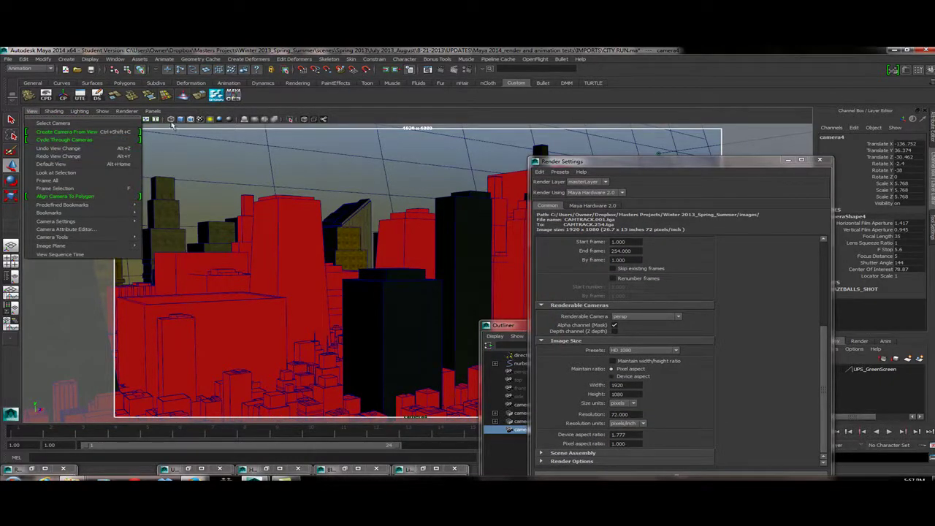
{"action": "left_click", "coordinate": [153, 111]}
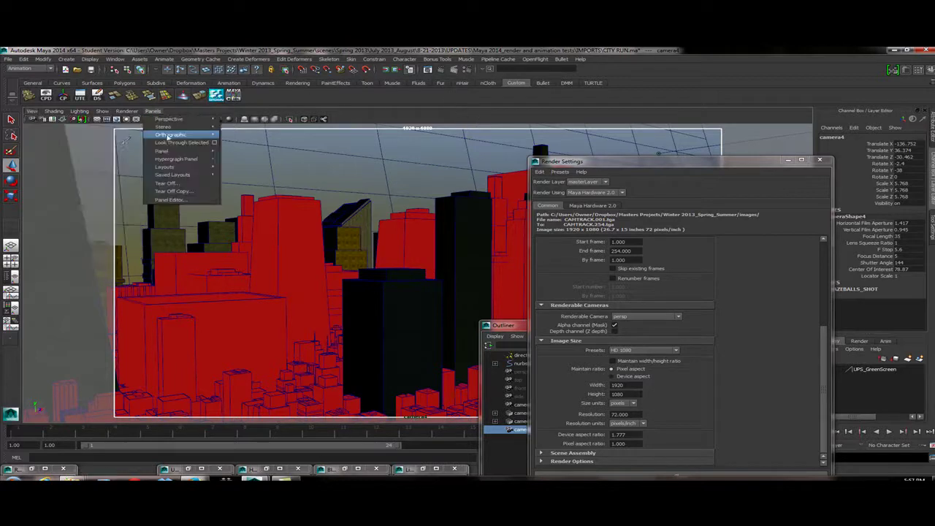
{"action": "mouse_move", "coordinate": [179, 135]}
{"action": "left_click", "coordinate": [33, 112]}
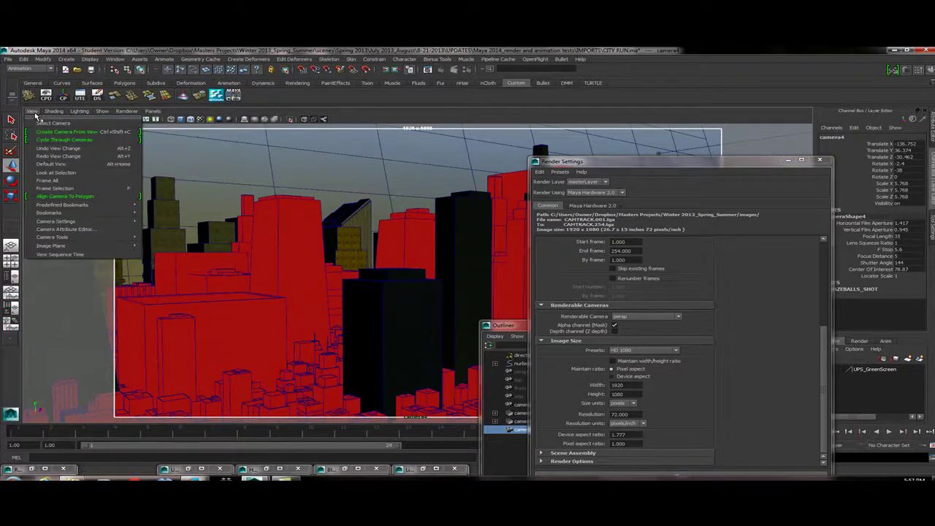
{"action": "mouse_move", "coordinate": [45, 238]}
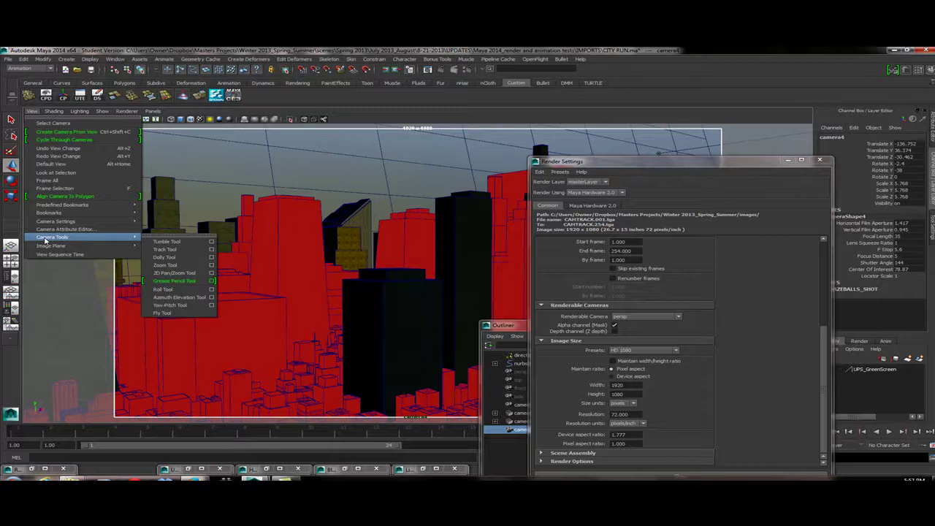
{"action": "mouse_move", "coordinate": [49, 222]}
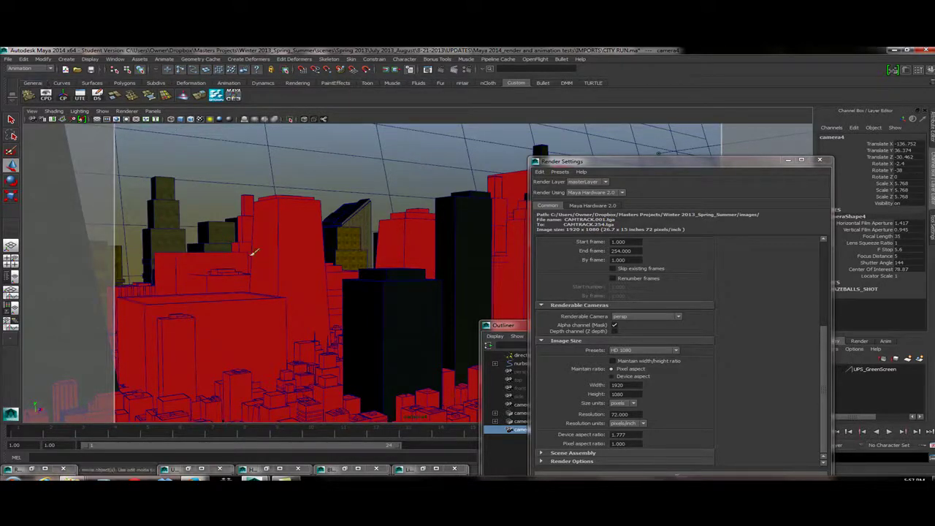
{"action": "left_click_drag", "start_coordinate": [733, 163], "coordinate": [863, 264]}
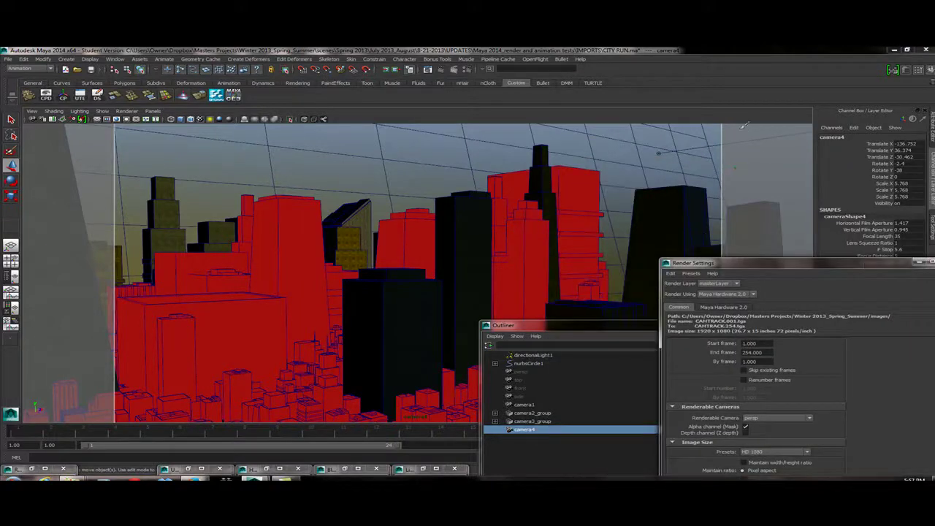
Step: Turn on Resolution Gate and Field Chart in camera4's Camera Settings
{"action": "left_click", "coordinate": [32, 111]}
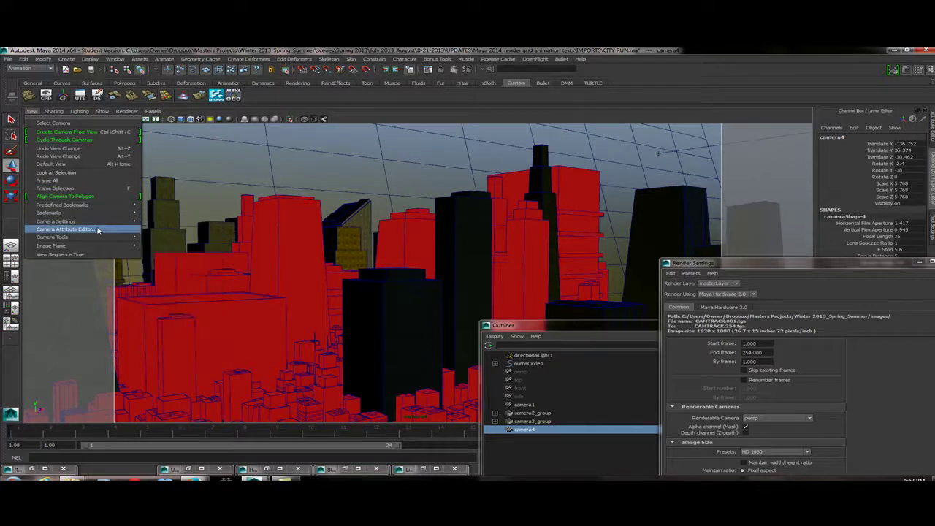
{"action": "mouse_move", "coordinate": [90, 225]}
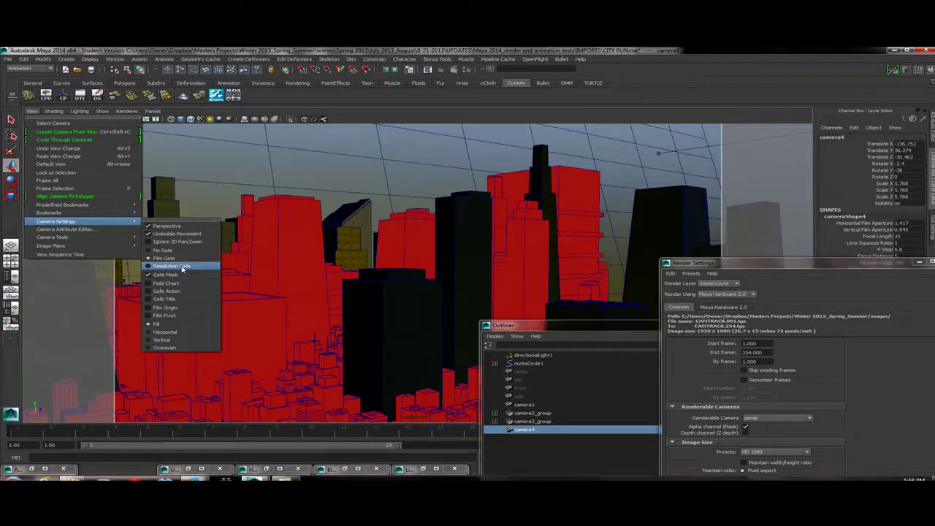
{"action": "left_click", "coordinate": [183, 267]}
{"action": "left_click", "coordinate": [31, 111]}
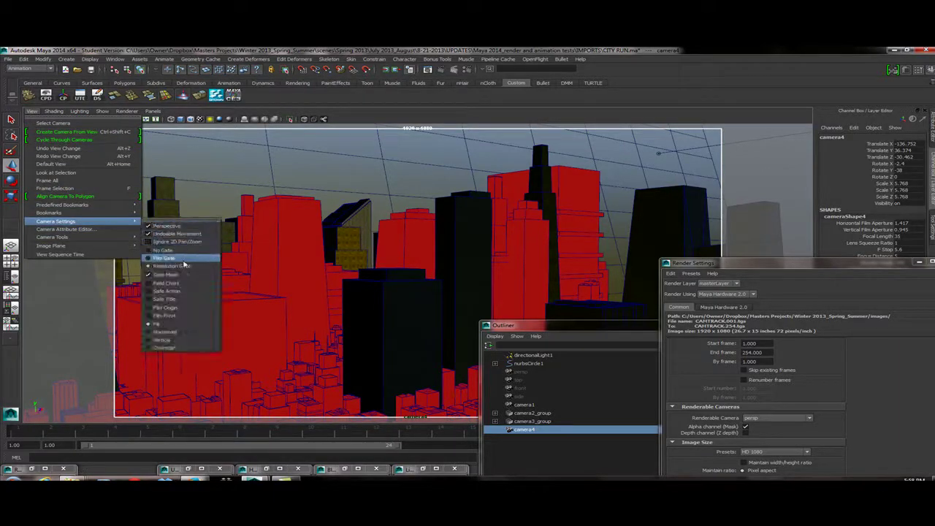
{"action": "left_click", "coordinate": [183, 282]}
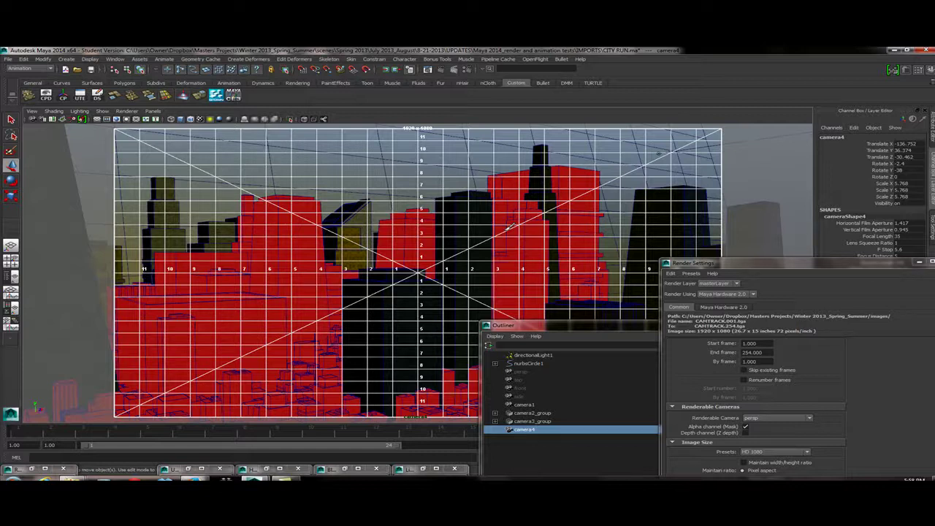
Step: Replace the Field Chart with the Safe Action frame and bring the Outliner in front
{"action": "left_click", "coordinate": [33, 111]}
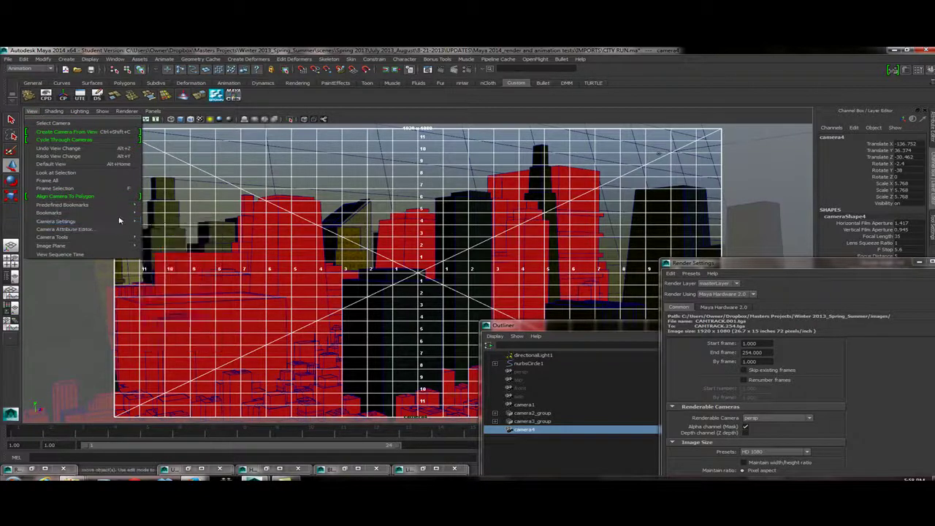
{"action": "mouse_move", "coordinate": [120, 220]}
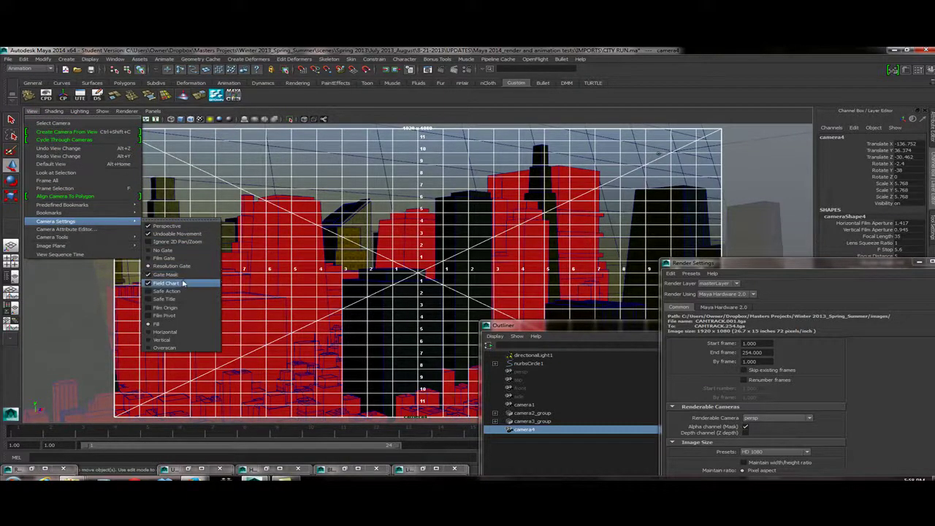
{"action": "left_click", "coordinate": [183, 283]}
{"action": "left_click", "coordinate": [32, 111]}
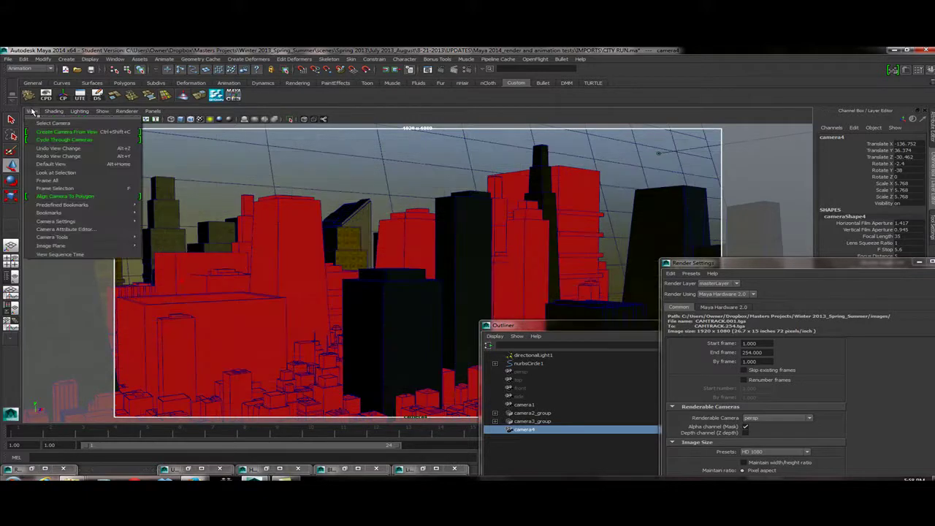
{"action": "mouse_move", "coordinate": [102, 221]}
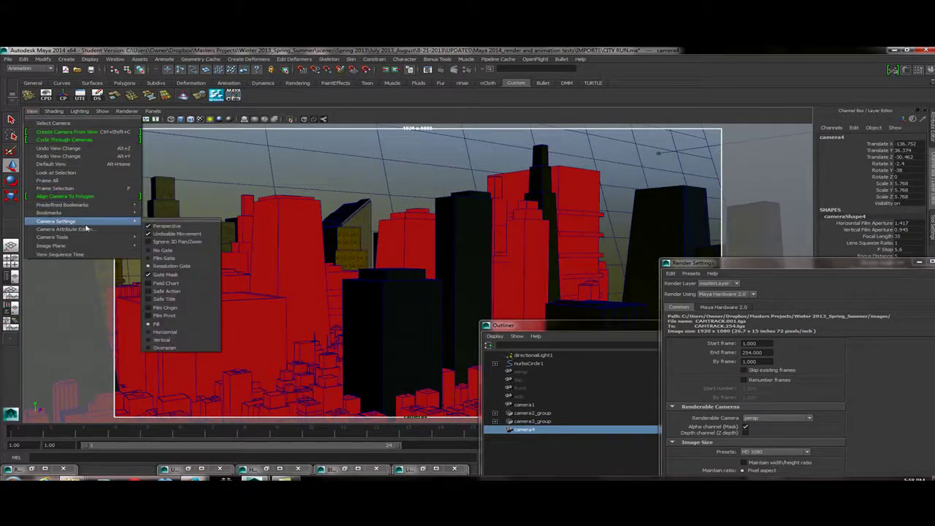
{"action": "left_click", "coordinate": [179, 292]}
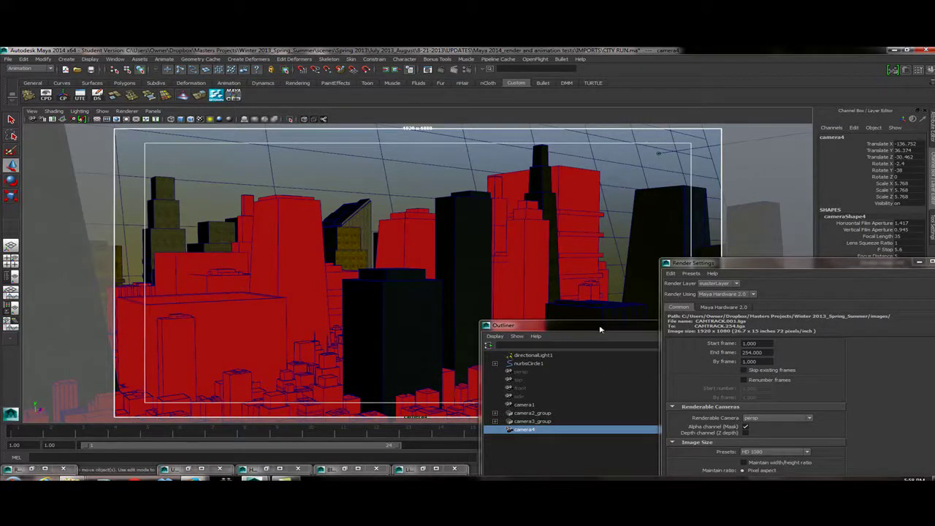
{"action": "left_click_drag", "start_coordinate": [601, 328], "coordinate": [687, 381]}
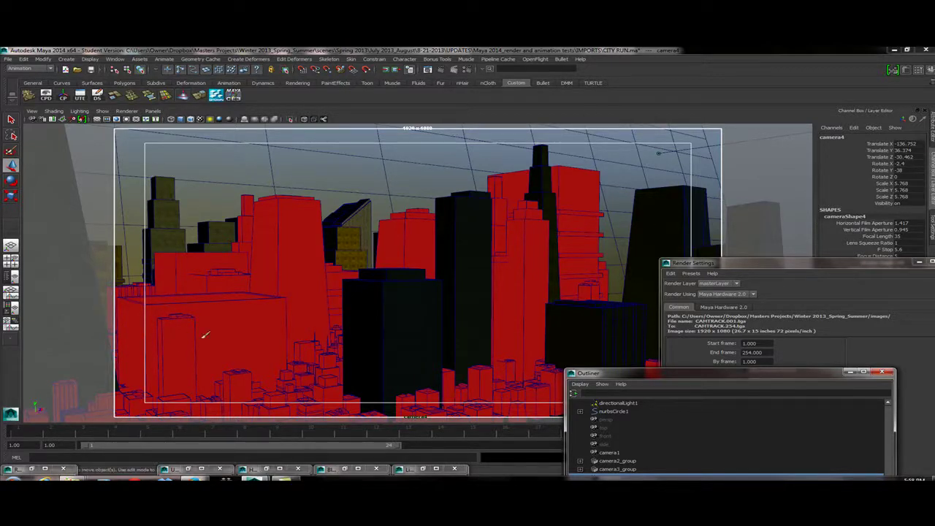
Step: Show the Safe Title frame inside the Safe Action frame in camera4's view
{"action": "left_click", "coordinate": [32, 111]}
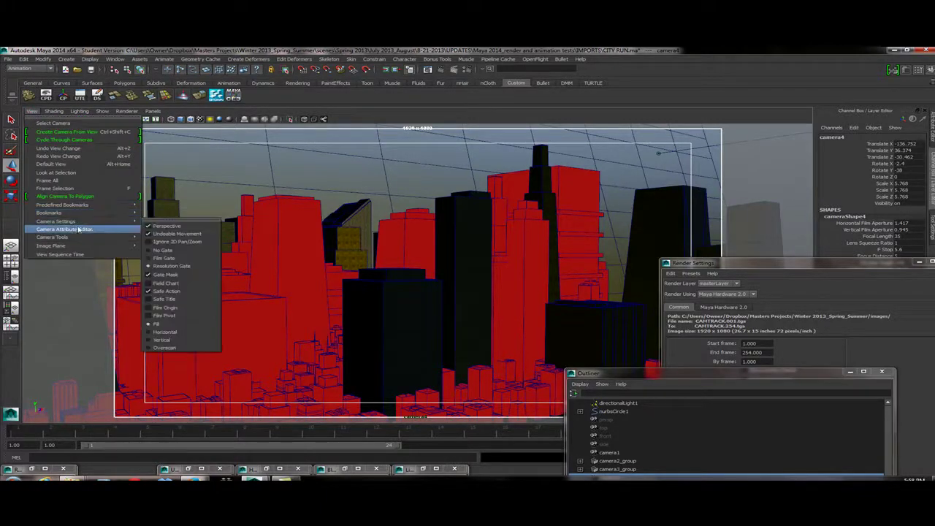
{"action": "mouse_move", "coordinate": [86, 239]}
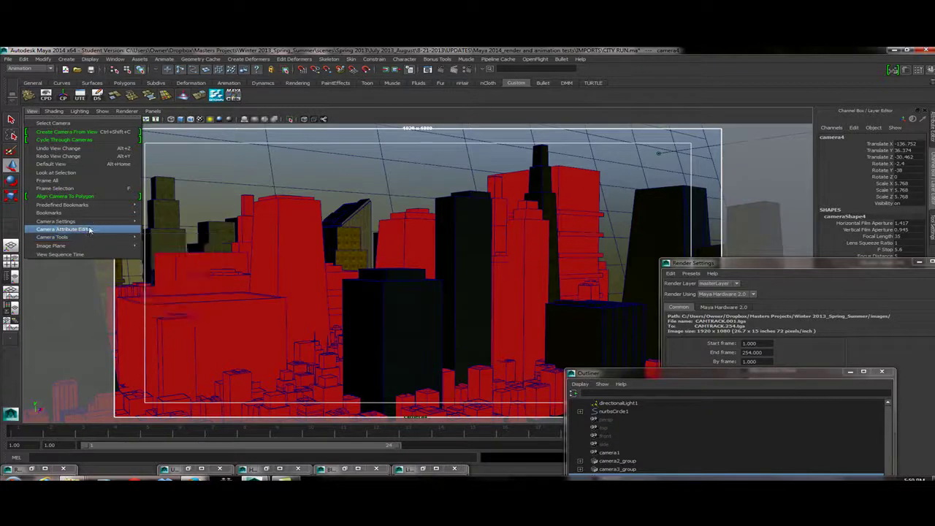
{"action": "mouse_move", "coordinate": [109, 222]}
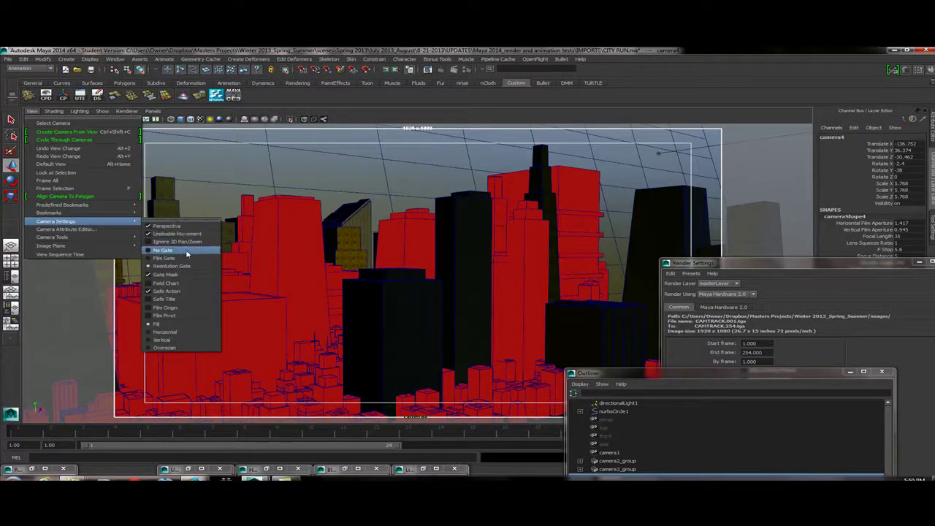
{"action": "left_click", "coordinate": [184, 300]}
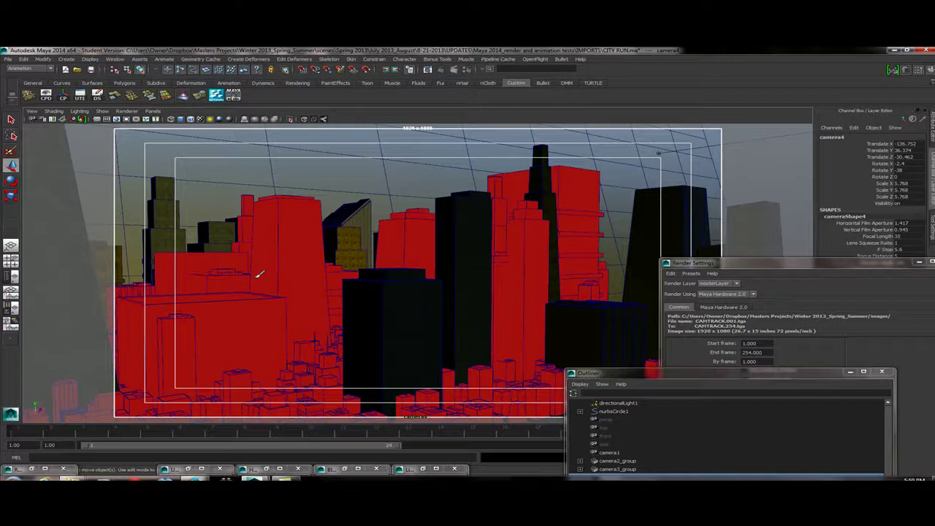
{"action": "left_click", "coordinate": [32, 111]}
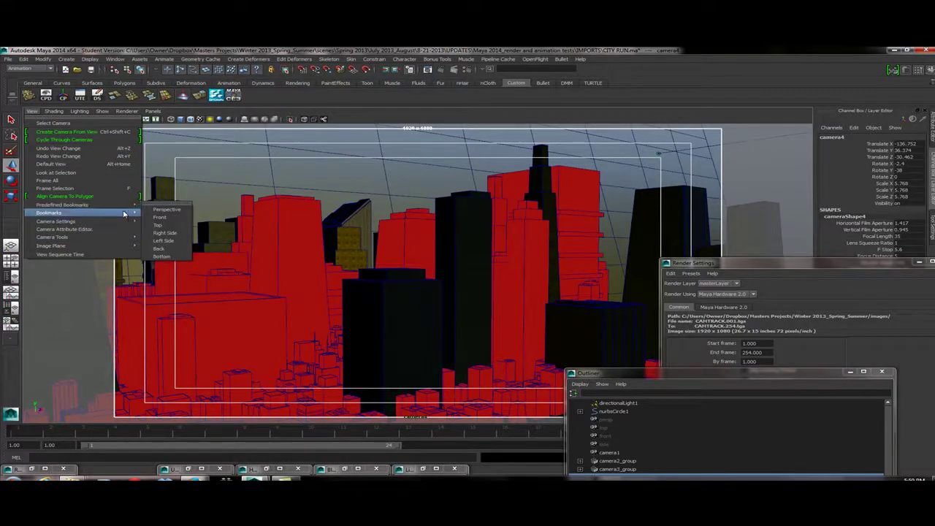
Step: Turn off the Safe Action and Safe Title guides in camera4's view
{"action": "mouse_move", "coordinate": [103, 221]}
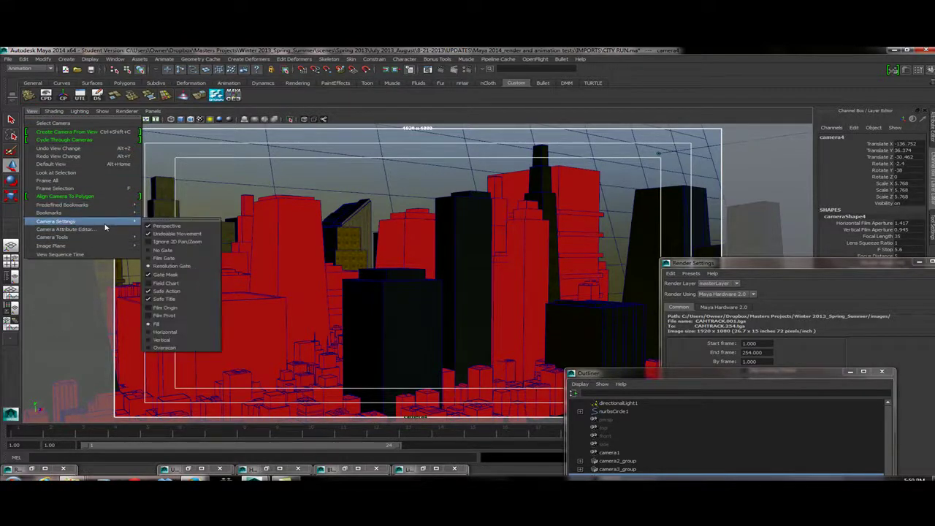
{"action": "left_click", "coordinate": [179, 291]}
{"action": "left_click", "coordinate": [33, 112]}
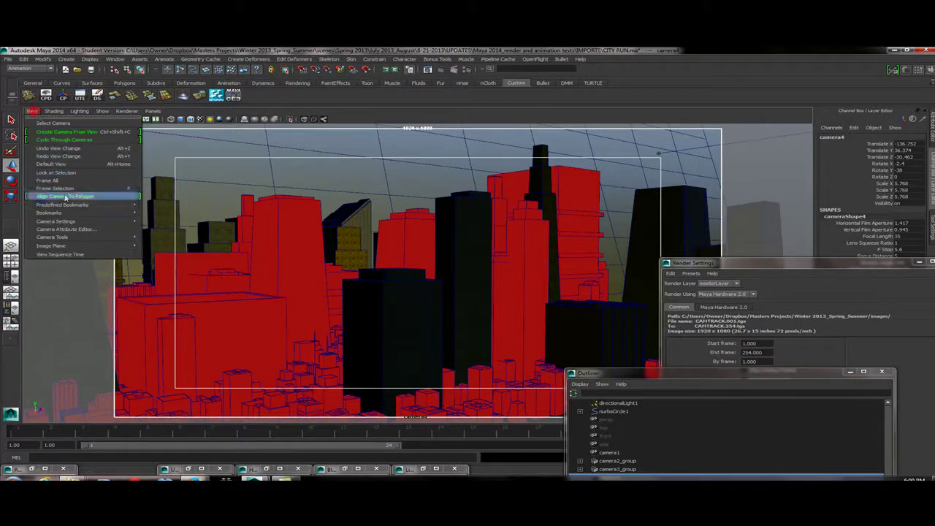
{"action": "mouse_move", "coordinate": [87, 222]}
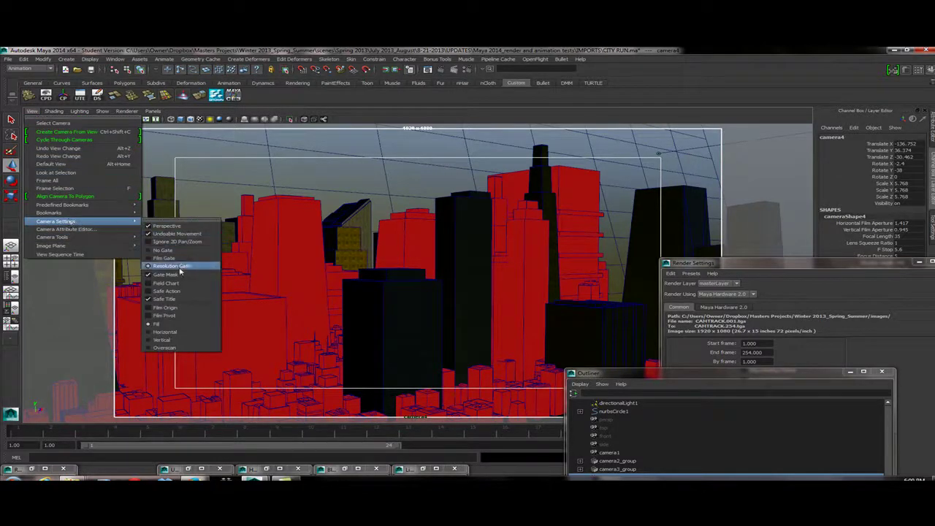
{"action": "left_click", "coordinate": [182, 299]}
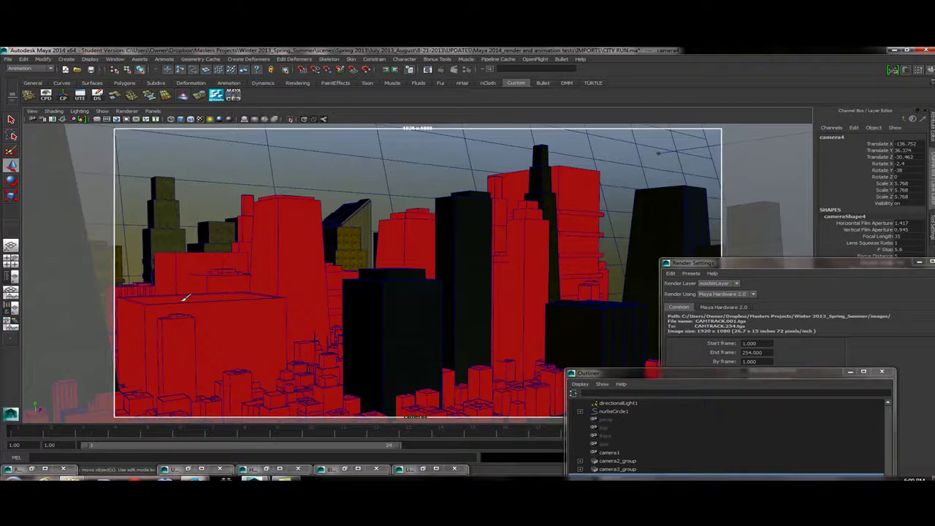
Step: Turn on the Film Origin and Film Pivot markers at the frame's centre
{"action": "left_click", "coordinate": [33, 112]}
{"action": "mouse_move", "coordinate": [74, 221]}
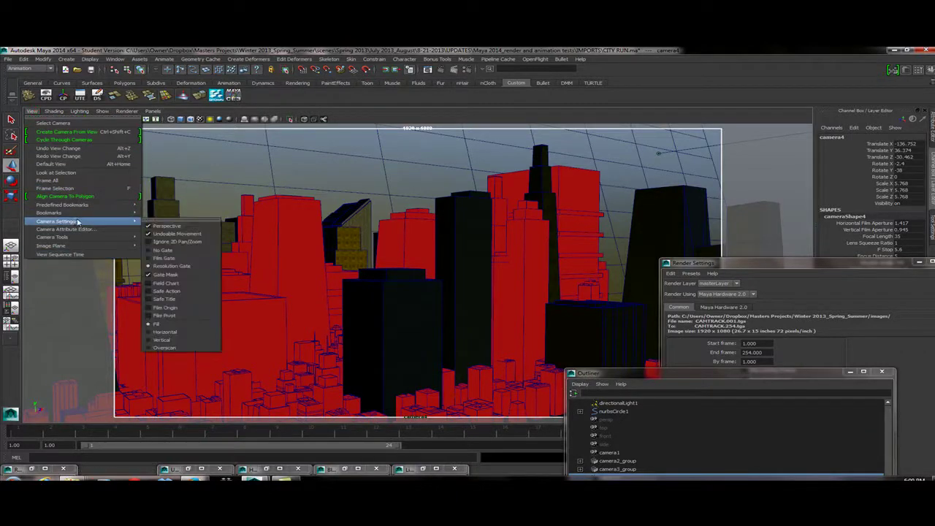
{"action": "left_click", "coordinate": [176, 310]}
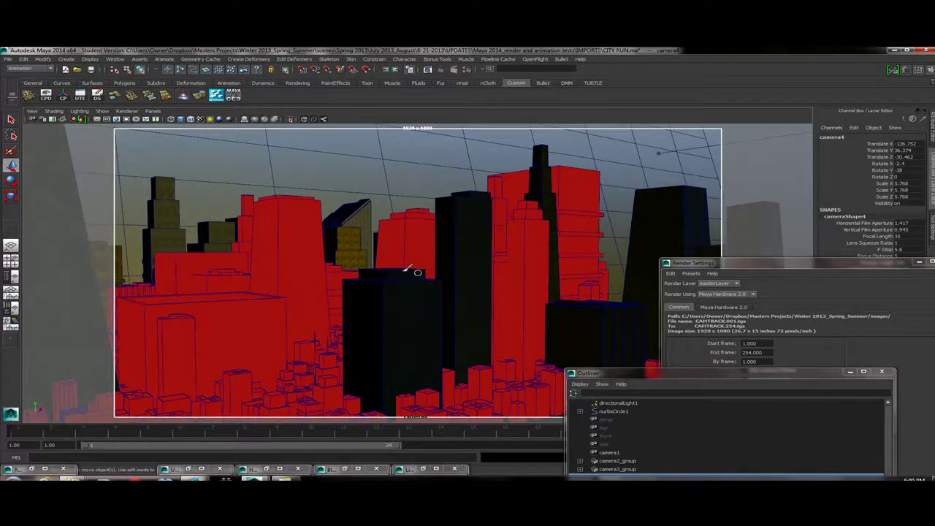
{"action": "left_click", "coordinate": [32, 112]}
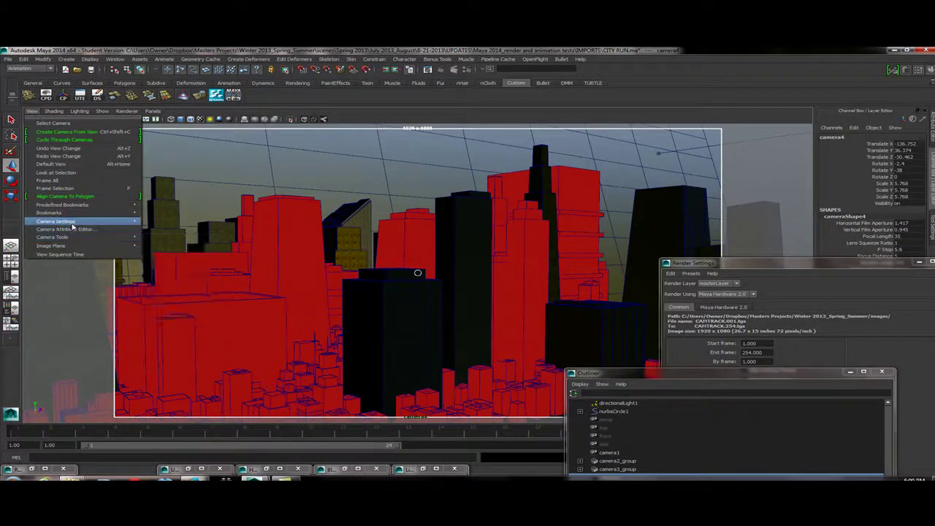
{"action": "mouse_move", "coordinate": [73, 221]}
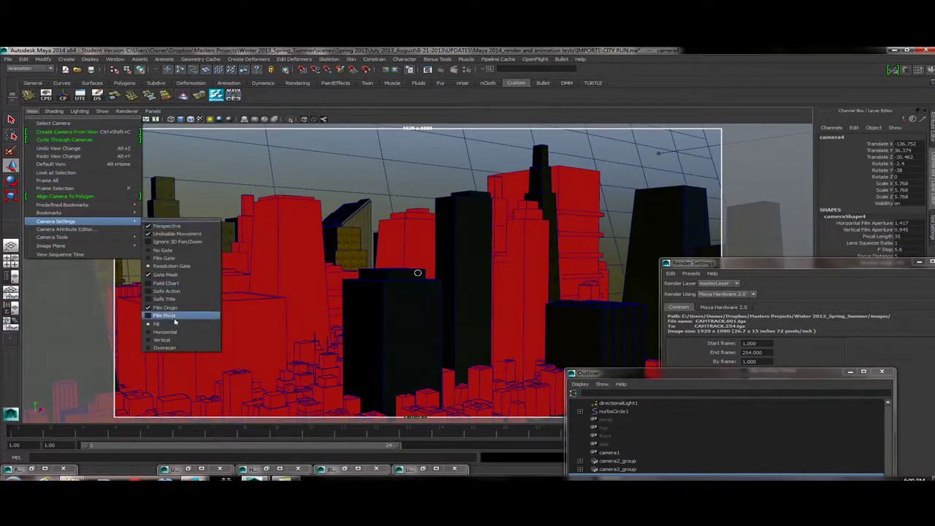
{"action": "left_click", "coordinate": [176, 317]}
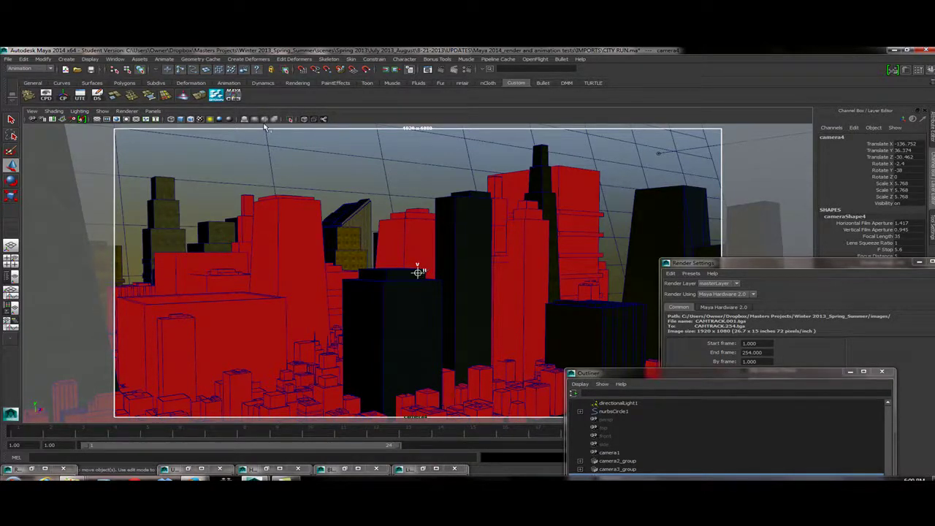
{"action": "left_click", "coordinate": [33, 112]}
Step: Turn off the Film Origin and Film Pivot markers
{"action": "mouse_move", "coordinate": [89, 221]}
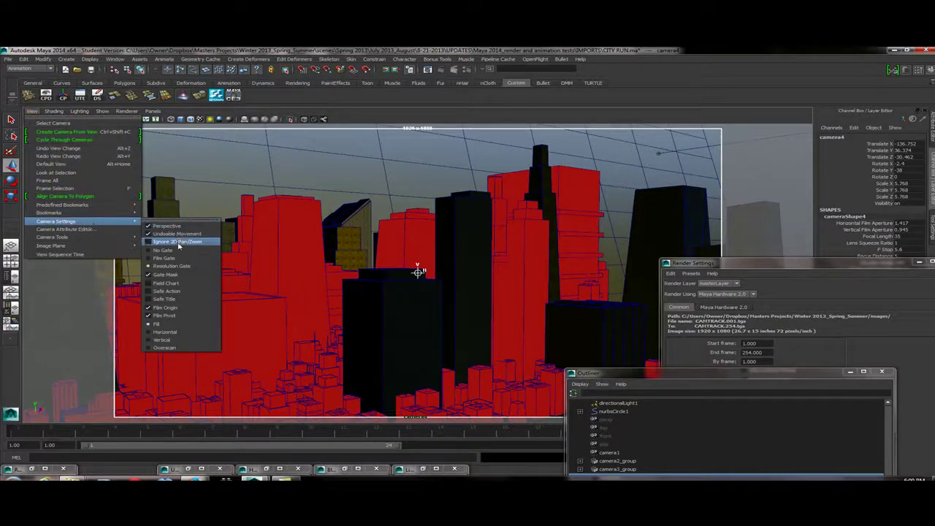
{"action": "left_click", "coordinate": [186, 307]}
{"action": "left_click", "coordinate": [35, 113]}
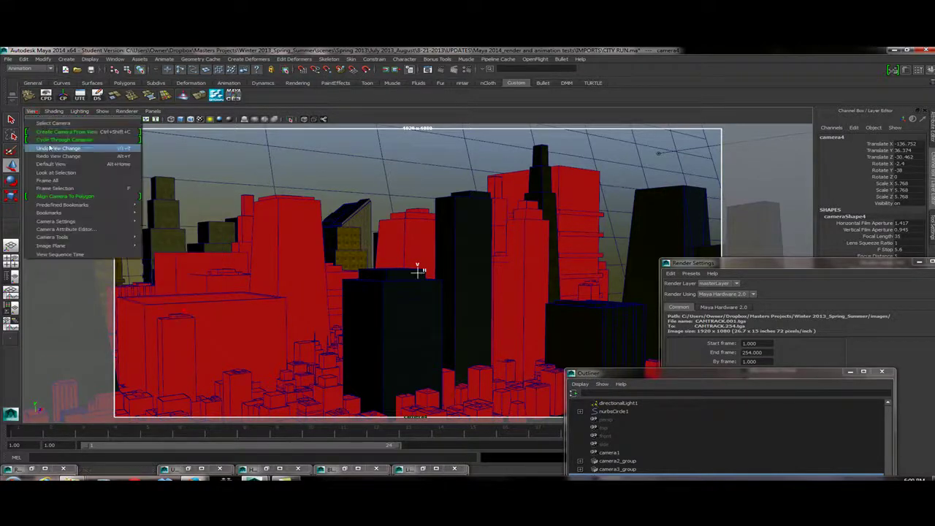
{"action": "mouse_move", "coordinate": [87, 237]}
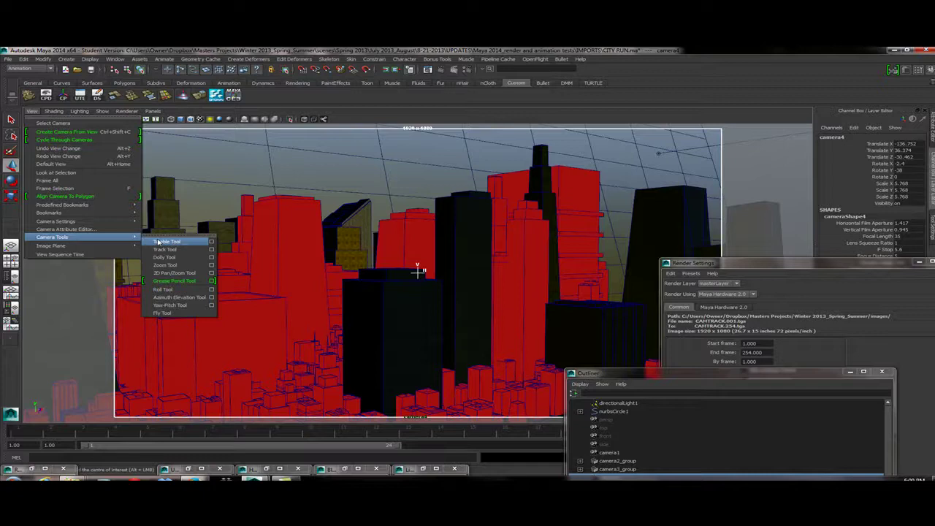
{"action": "mouse_move", "coordinate": [120, 222]}
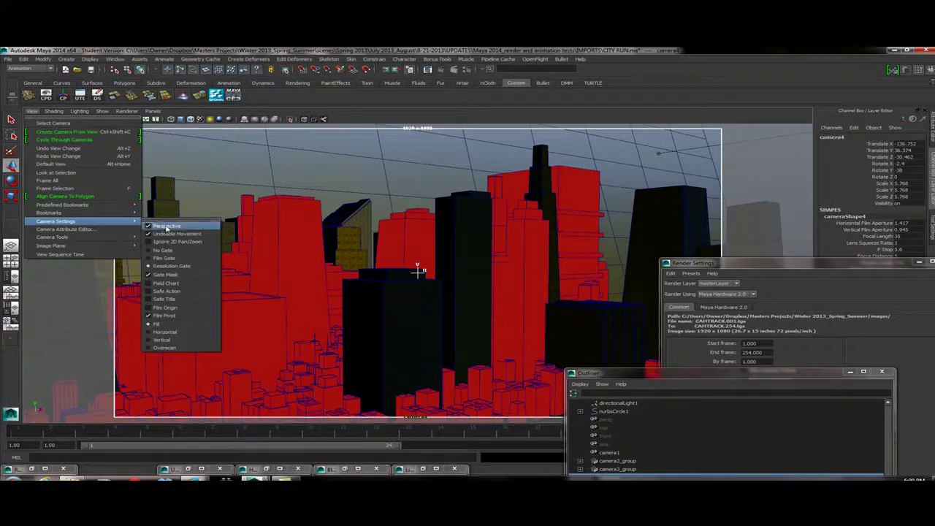
{"action": "left_click", "coordinate": [208, 318]}
Step: Set camera4's film fit to Horizontal, then to Fill
{"action": "left_click", "coordinate": [32, 111]}
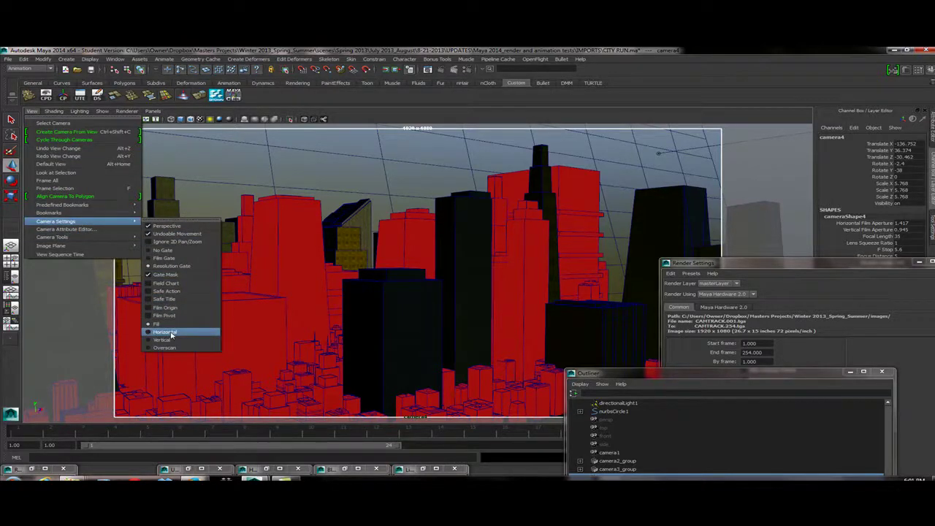
{"action": "left_click", "coordinate": [172, 333]}
{"action": "left_click", "coordinate": [33, 111]}
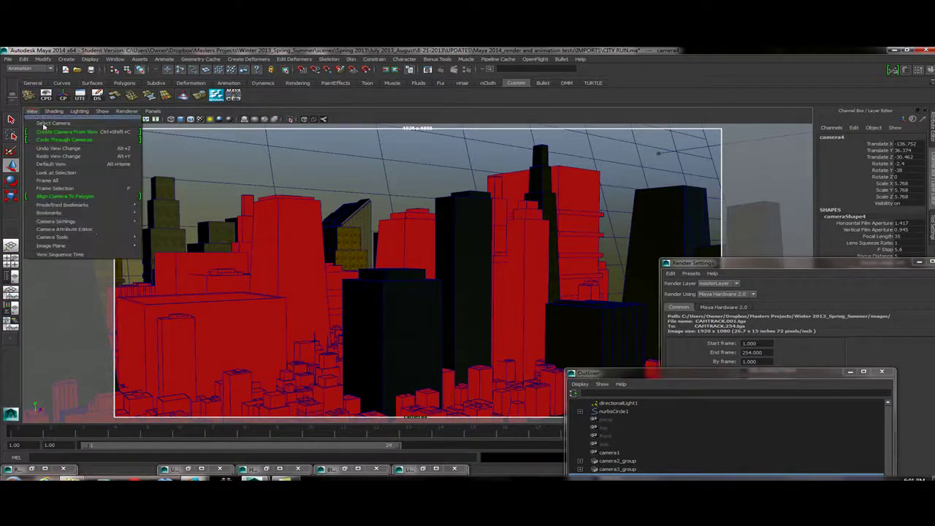
{"action": "mouse_move", "coordinate": [90, 244]}
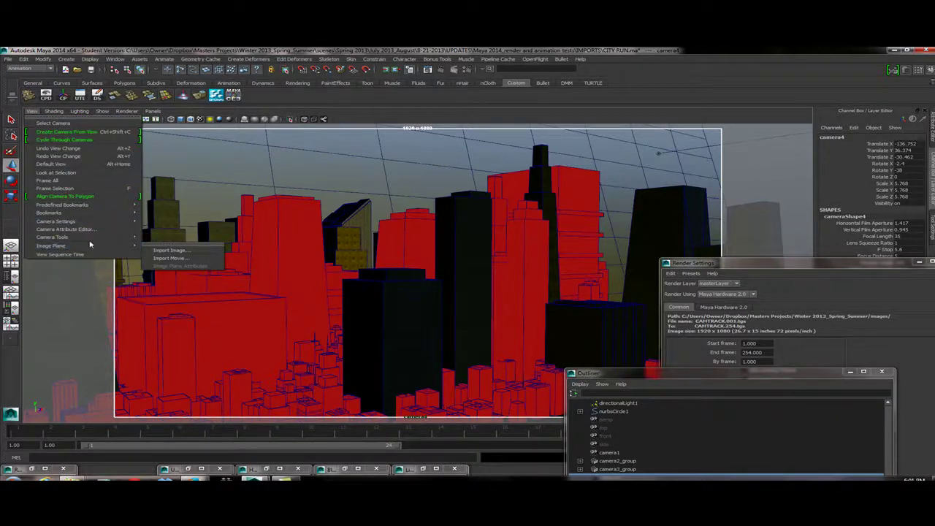
{"action": "mouse_move", "coordinate": [103, 228]}
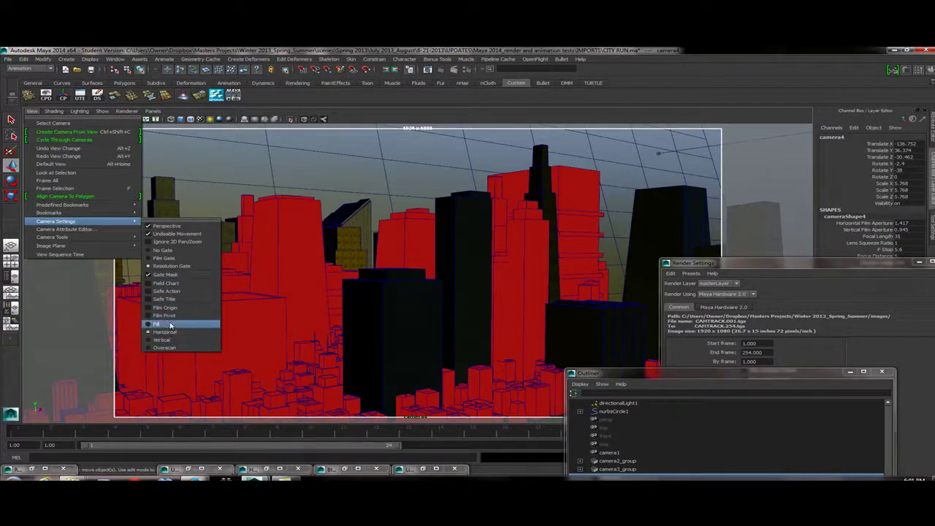
{"action": "left_click", "coordinate": [170, 325]}
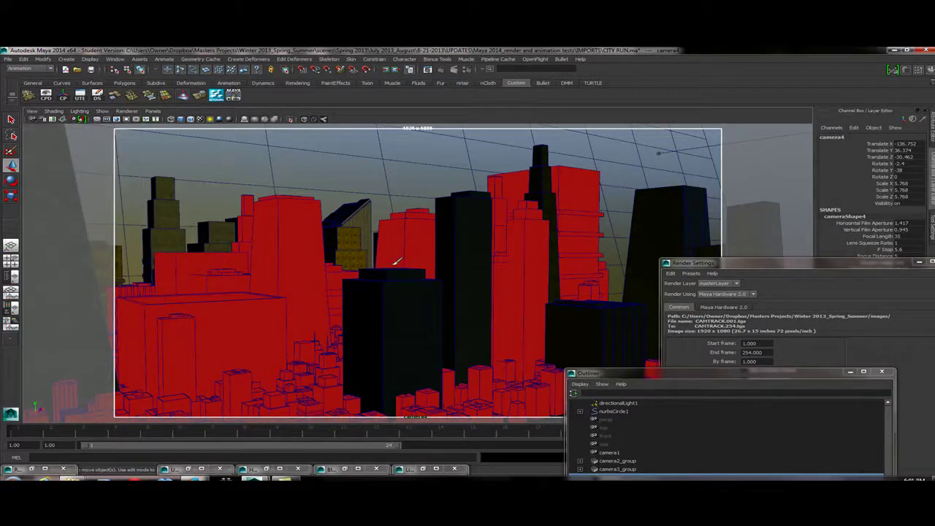
Step: Swing the camera around the city and minimize the Render Settings and Outliner windows
{"action": "left_click_drag", "start_coordinate": [400, 302], "coordinate": [377, 258], "text": "alt"}
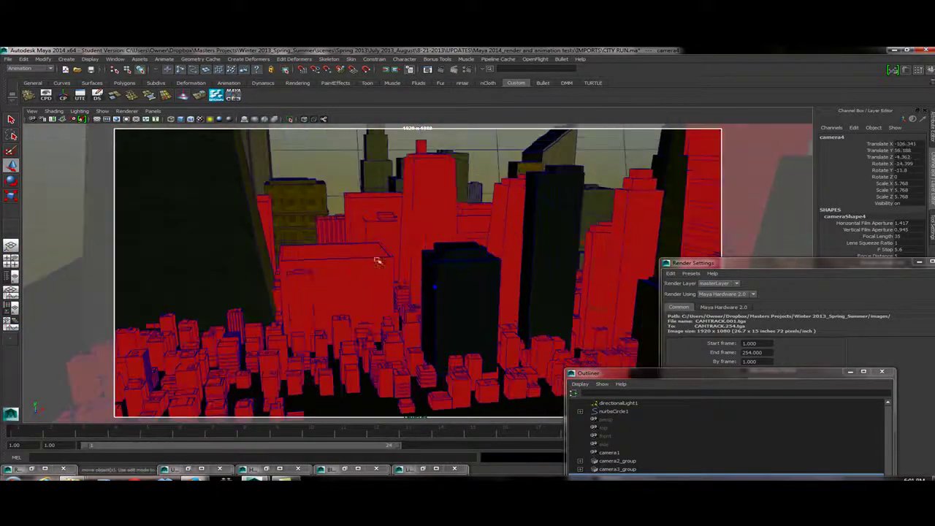
{"action": "left_click", "coordinate": [919, 262]}
{"action": "left_click_drag", "start_coordinate": [823, 376], "coordinate": [592, 293]}
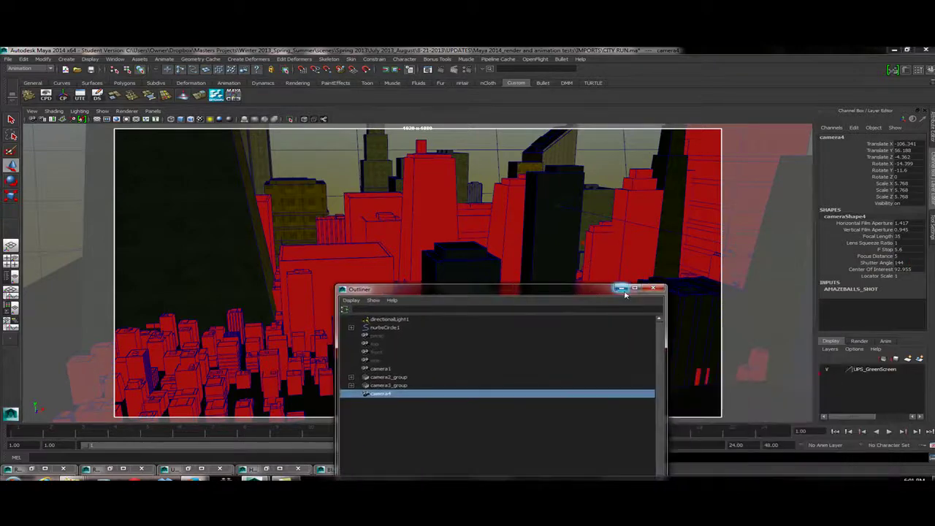
{"action": "left_click", "coordinate": [620, 289]}
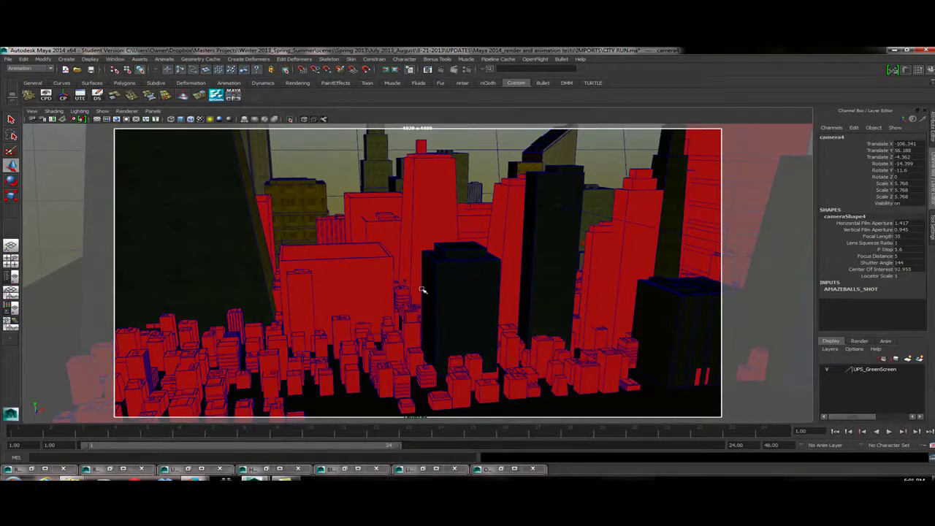
Step: Tumble camera4 to a lower, closer view of the towers using the Camera Tools Tumble Tool
{"action": "left_click_drag", "start_coordinate": [424, 288], "coordinate": [498, 296], "text": "alt"}
{"action": "middle_click_drag", "start_coordinate": [498, 296], "coordinate": [279, 238], "text": "alt"}
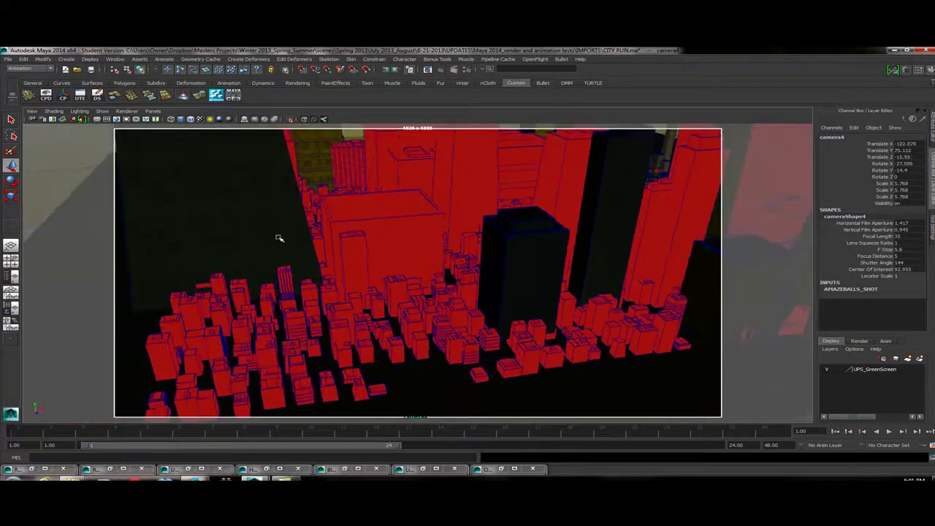
{"action": "left_click", "coordinate": [31, 111]}
{"action": "mouse_move", "coordinate": [64, 237]}
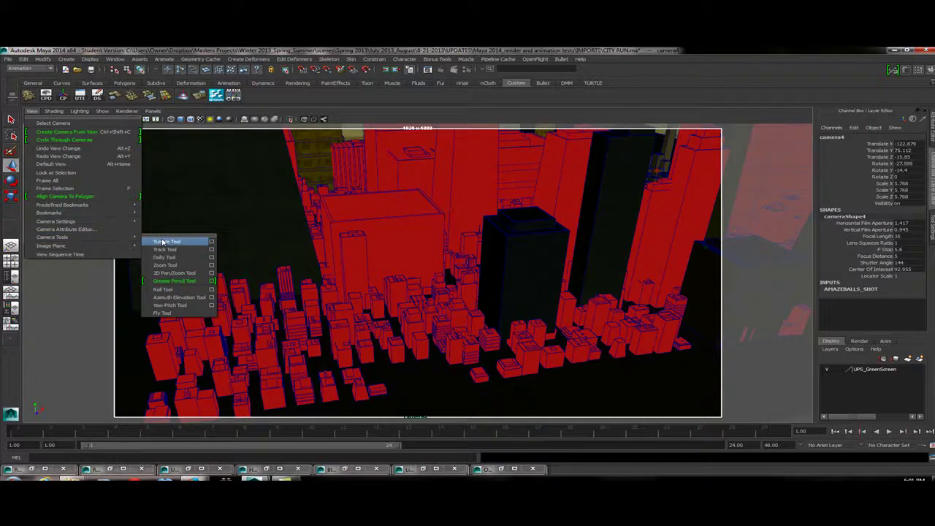
{"action": "left_click", "coordinate": [30, 83]}
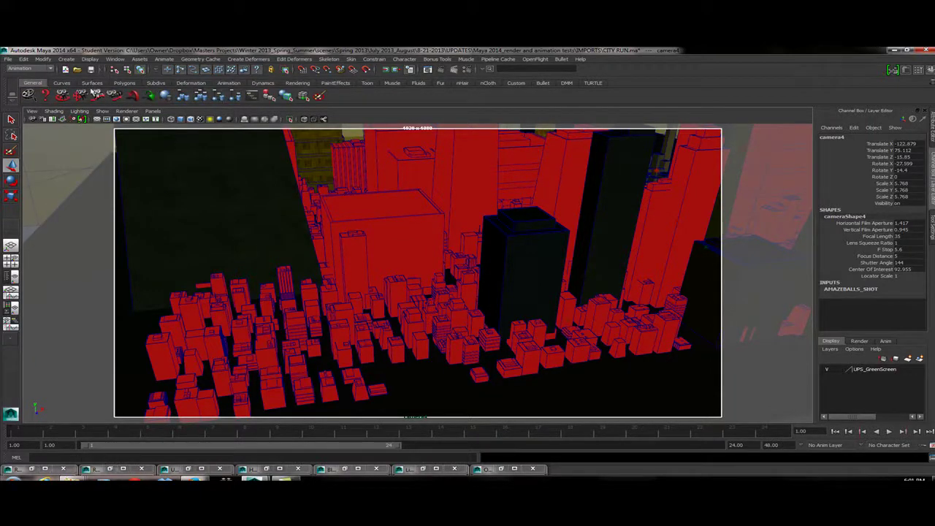
{"action": "left_click", "coordinate": [40, 112]}
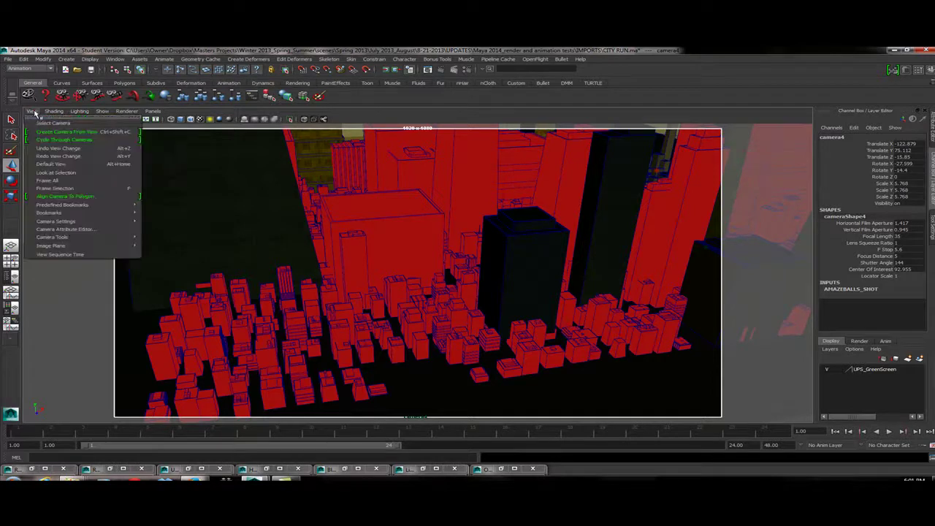
{"action": "mouse_move", "coordinate": [132, 233]}
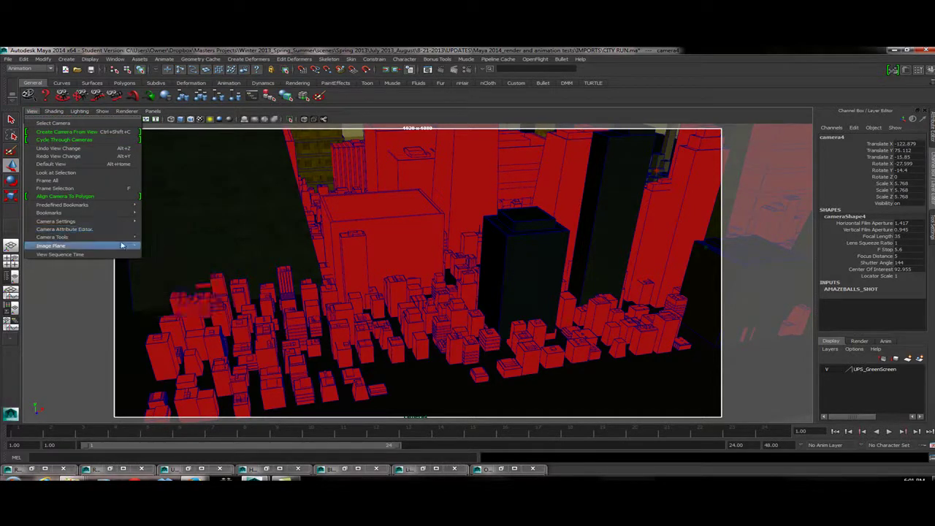
{"action": "left_click", "coordinate": [165, 242]}
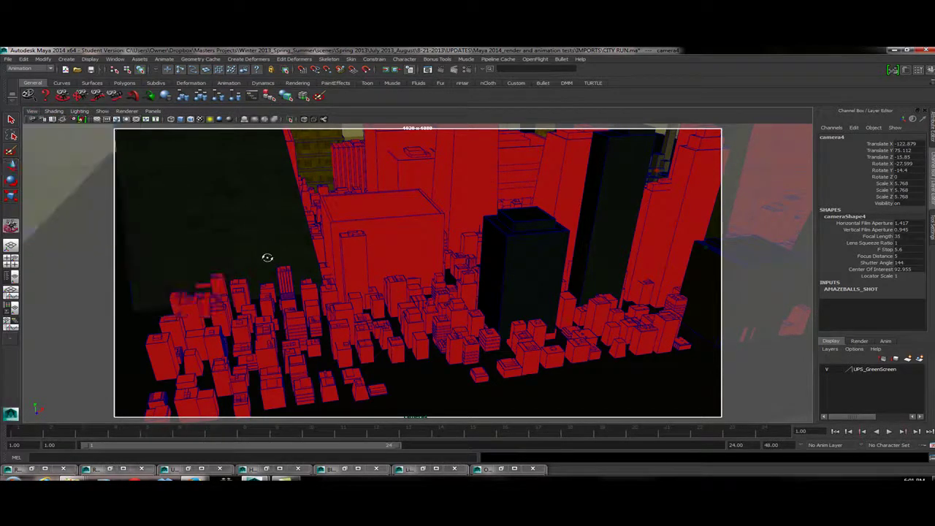
{"action": "mouse_move", "coordinate": [347, 259]}
{"action": "left_mouse_down"}
{"action": "mouse_move", "coordinate": [334, 258]}
{"action": "mouse_move", "coordinate": [381, 251]}
{"action": "mouse_move", "coordinate": [357, 251]}
{"action": "mouse_move", "coordinate": [361, 244]}
{"action": "mouse_move", "coordinate": [357, 261]}
{"action": "mouse_move", "coordinate": [344, 250]}
{"action": "mouse_move", "coordinate": [354, 256]}
{"action": "left_mouse_up"}
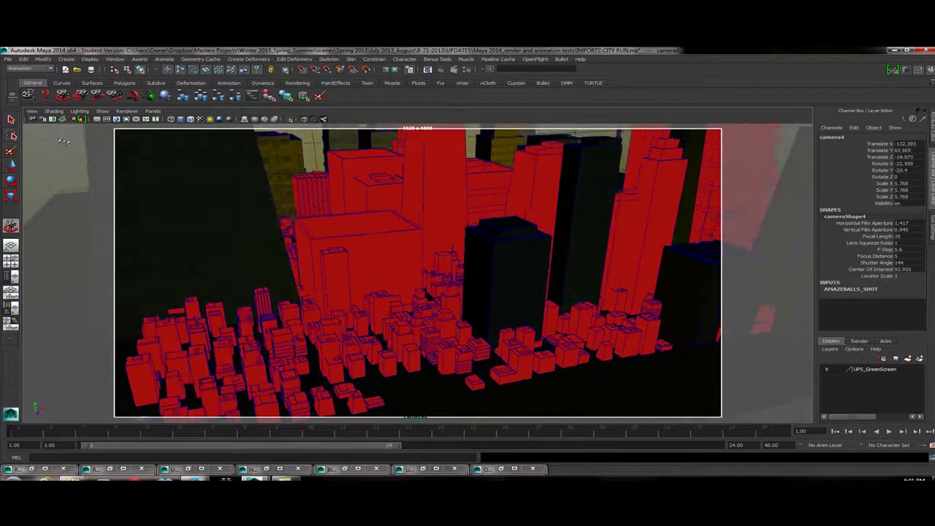
Step: Track camera4 sideways and back across the city to reframe the red towers
{"action": "left_click", "coordinate": [32, 111]}
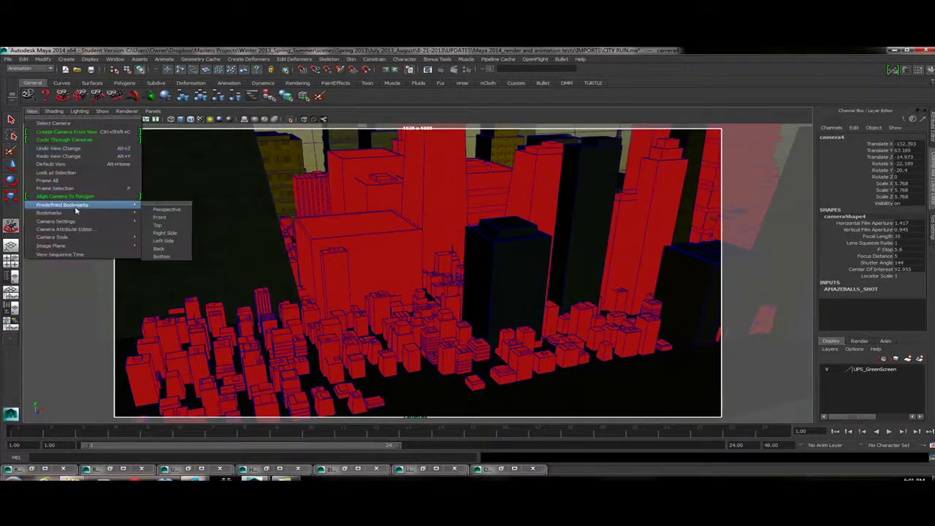
{"action": "mouse_move", "coordinate": [78, 216]}
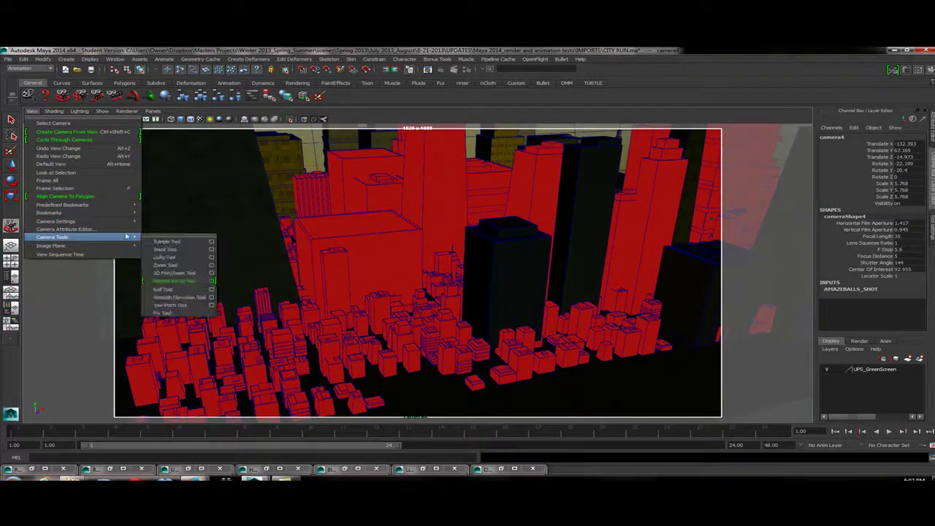
{"action": "mouse_move", "coordinate": [124, 241]}
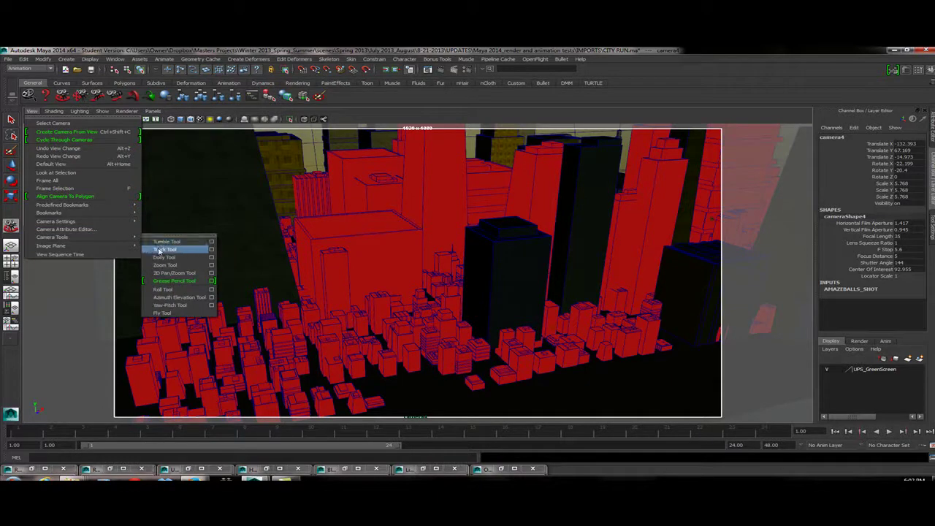
{"action": "left_click", "coordinate": [160, 250]}
{"action": "mouse_move", "coordinate": [390, 270]}
{"action": "left_mouse_down"}
{"action": "mouse_move", "coordinate": [328, 268]}
{"action": "mouse_move", "coordinate": [413, 267]}
{"action": "mouse_move", "coordinate": [380, 263]}
{"action": "left_mouse_up"}
{"action": "left_click", "coordinate": [32, 111]}
{"action": "mouse_move", "coordinate": [73, 236]}
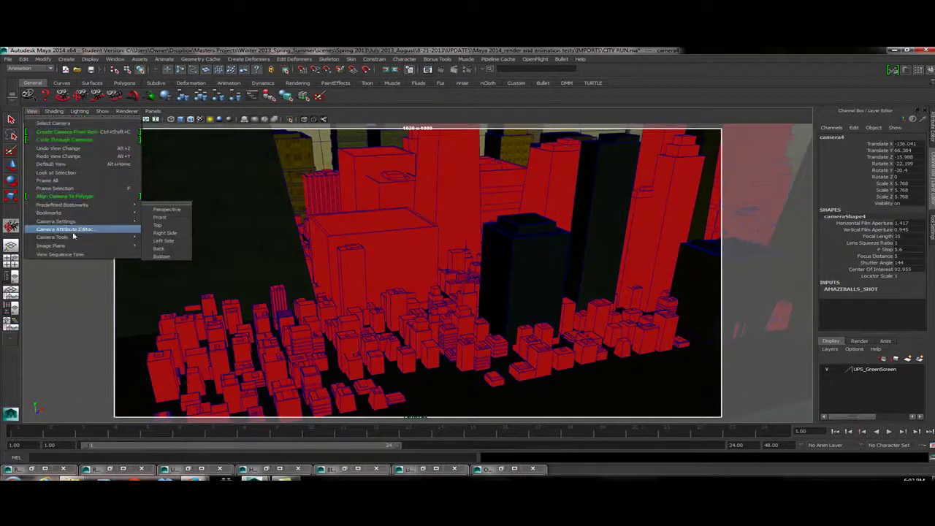
{"action": "left_click", "coordinate": [173, 251]}
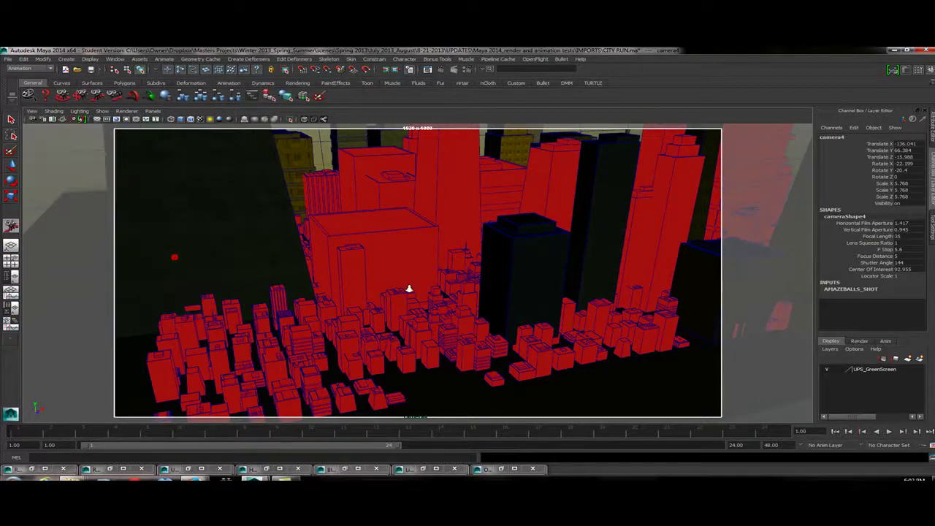
{"action": "left_click_drag", "start_coordinate": [409, 288], "coordinate": [443, 294]}
{"action": "scroll", "coordinate": [438, 289], "scroll_direction": "up", "scroll_amount": 5}
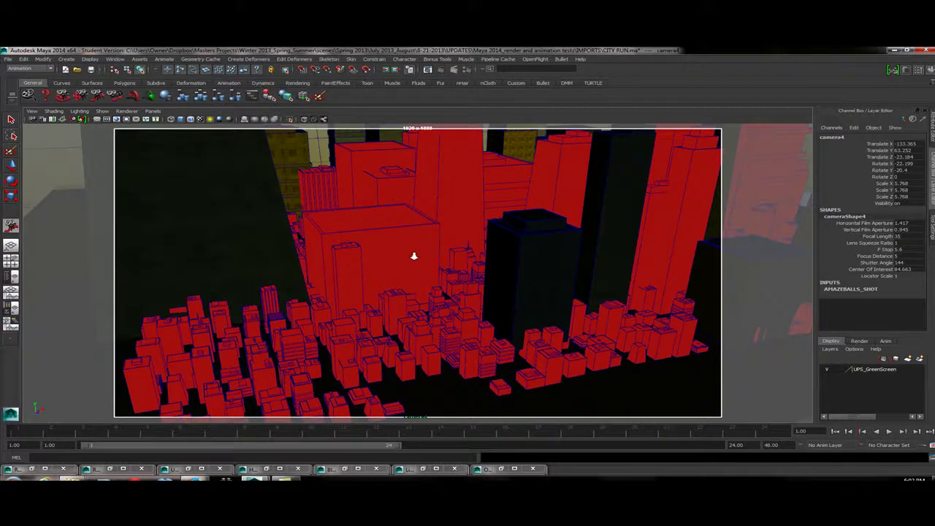
{"action": "scroll", "coordinate": [414, 257], "scroll_direction": "down", "scroll_amount": 3}
{"action": "left_click", "coordinate": [12, 120]}
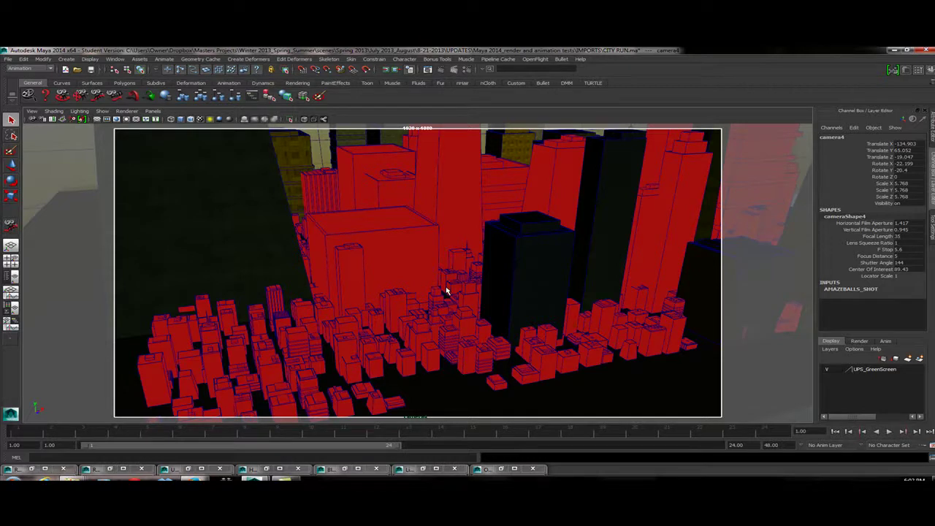
Step: Offset camera4's framing left and down with the 2D Pan/Zoom Tool
{"action": "left_click", "coordinate": [54, 111]}
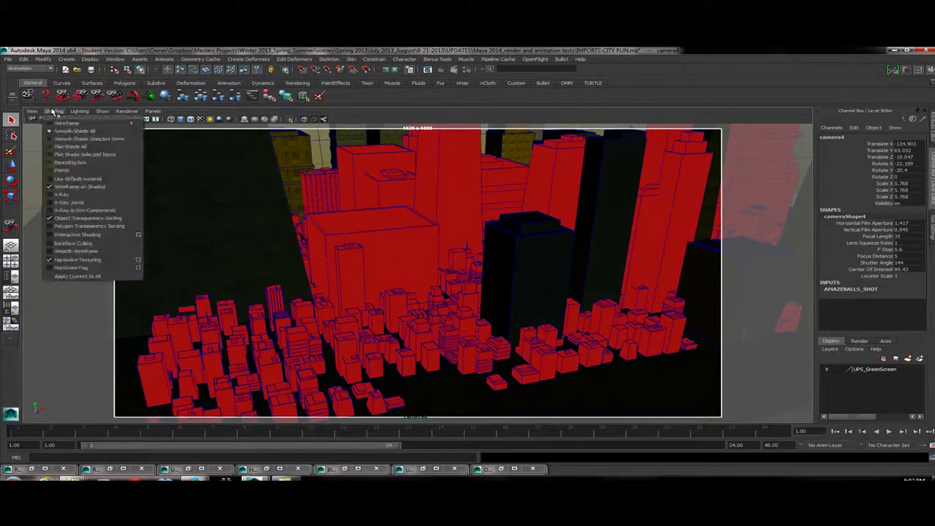
{"action": "mouse_move", "coordinate": [38, 112]}
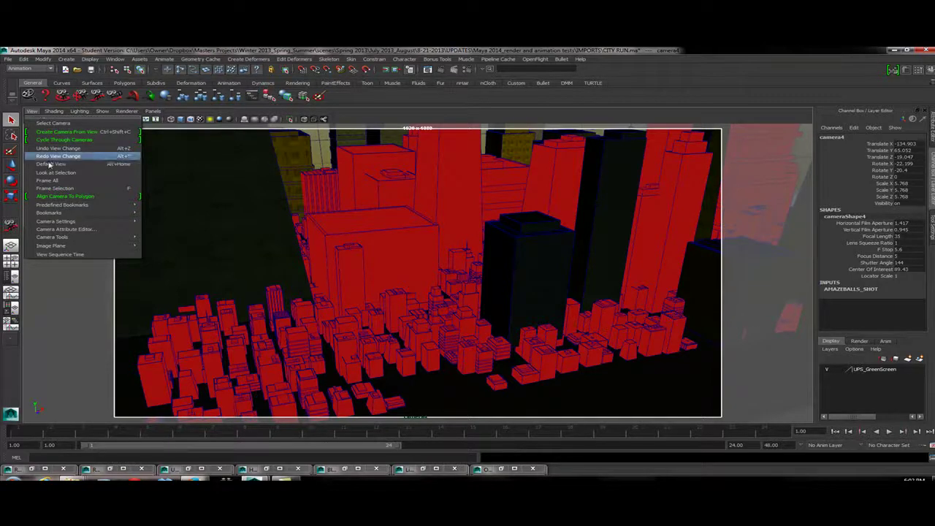
{"action": "mouse_move", "coordinate": [82, 239]}
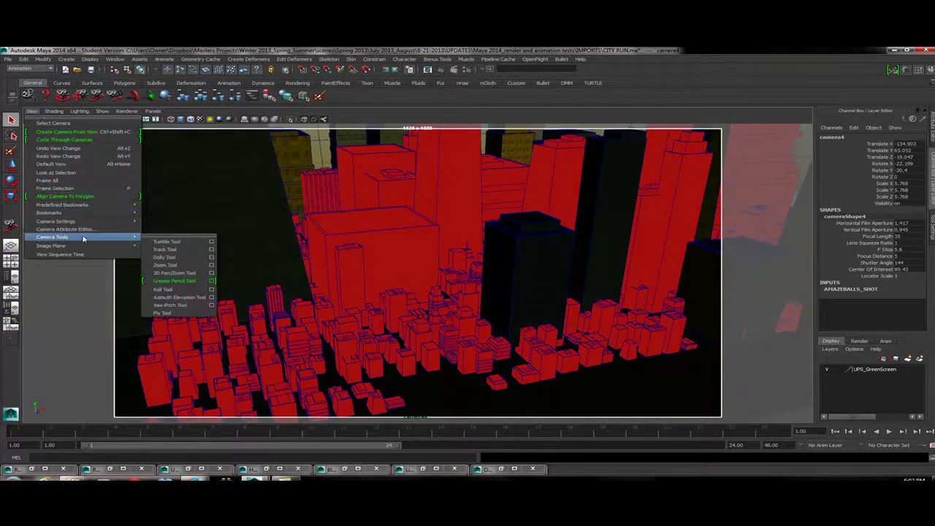
{"action": "left_click", "coordinate": [173, 272]}
{"action": "left_click_drag", "start_coordinate": [353, 281], "coordinate": [384, 255]}
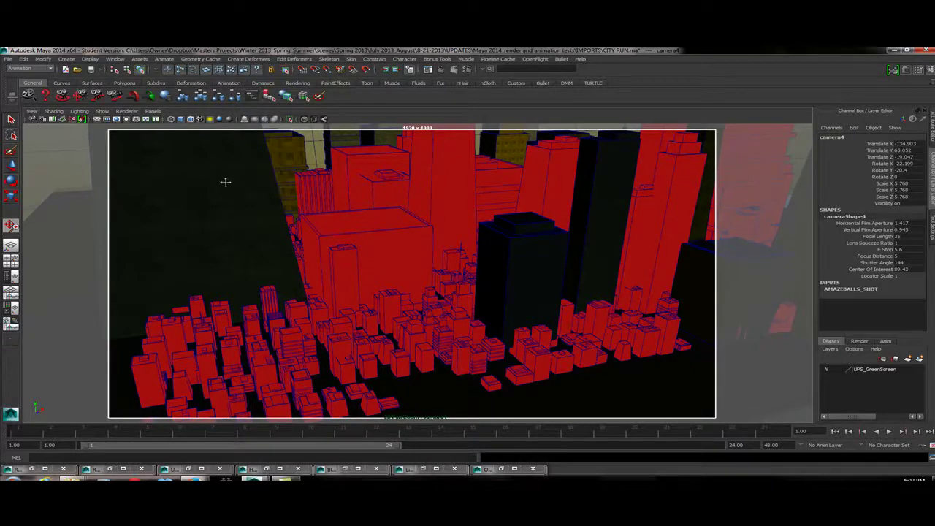
{"action": "left_click", "coordinate": [32, 112]}
{"action": "mouse_move", "coordinate": [63, 237]}
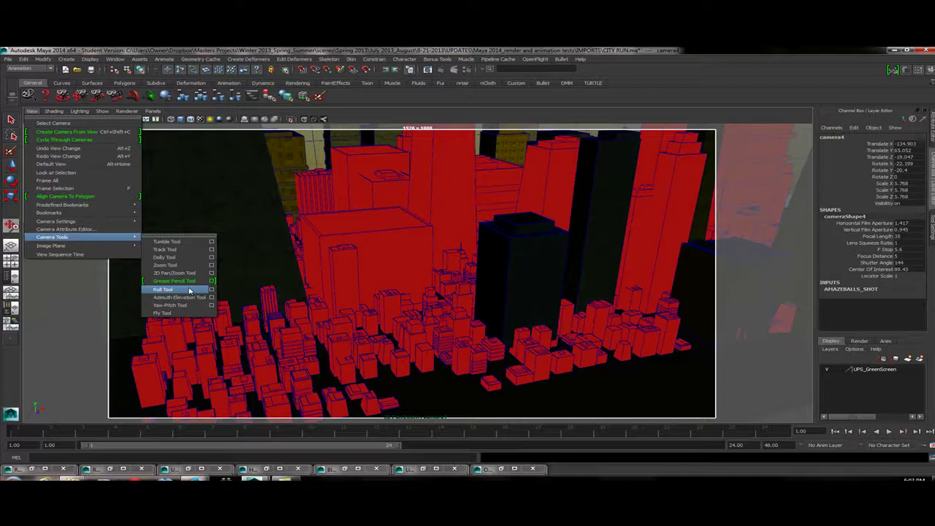
Step: Roll, orbit and pitch camera4 to re-aim its view over the city
{"action": "left_click", "coordinate": [189, 290]}
{"action": "left_click_drag", "start_coordinate": [349, 284], "coordinate": [335, 260]}
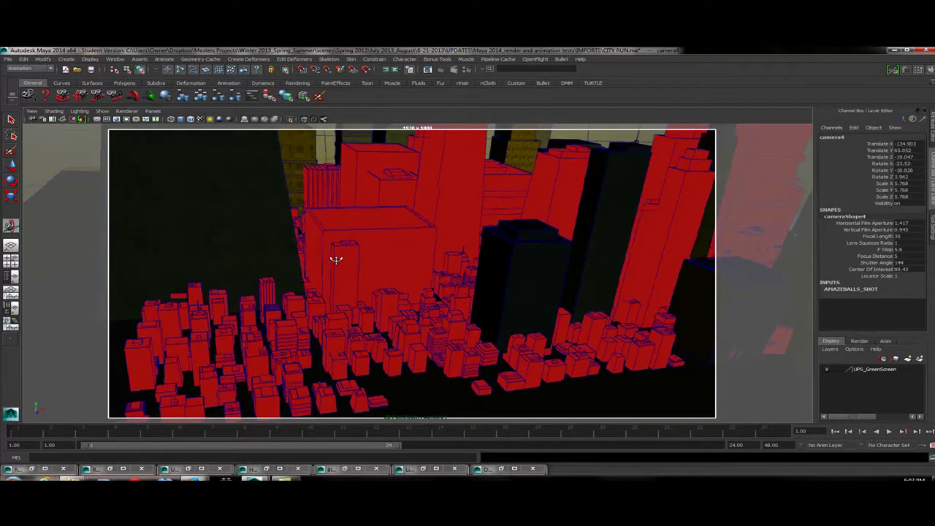
{"action": "left_click", "coordinate": [33, 111]}
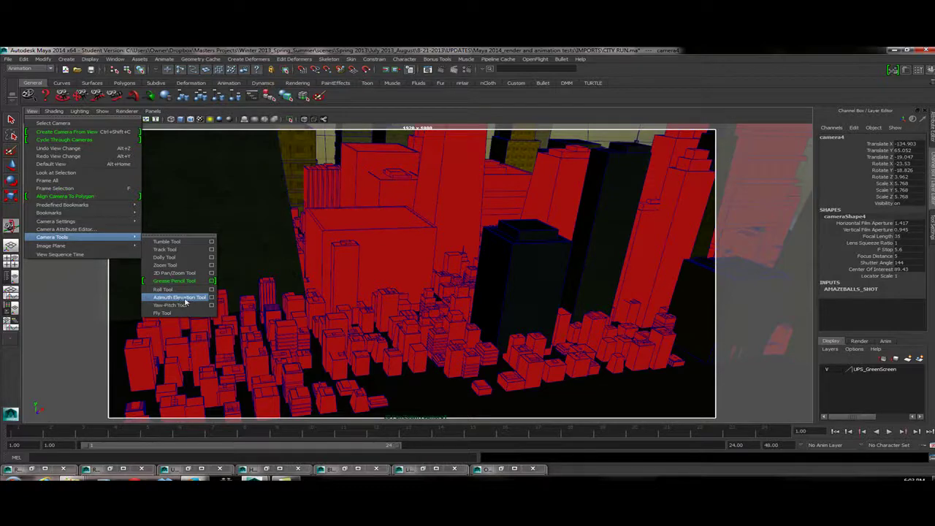
{"action": "left_click", "coordinate": [184, 298]}
{"action": "mouse_move", "coordinate": [331, 283]}
{"action": "left_mouse_down"}
{"action": "mouse_move", "coordinate": [328, 270]}
{"action": "mouse_move", "coordinate": [360, 292]}
{"action": "mouse_move", "coordinate": [371, 267]}
{"action": "mouse_move", "coordinate": [267, 255]}
{"action": "mouse_move", "coordinate": [331, 274]}
{"action": "mouse_move", "coordinate": [368, 309]}
{"action": "mouse_move", "coordinate": [333, 304]}
{"action": "mouse_move", "coordinate": [309, 270]}
{"action": "mouse_move", "coordinate": [411, 259]}
{"action": "mouse_move", "coordinate": [574, 207]}
{"action": "mouse_move", "coordinate": [407, 202]}
{"action": "mouse_move", "coordinate": [345, 187]}
{"action": "mouse_move", "coordinate": [344, 302]}
{"action": "mouse_move", "coordinate": [224, 330]}
{"action": "mouse_move", "coordinate": [263, 334]}
{"action": "mouse_move", "coordinate": [292, 328]}
{"action": "mouse_move", "coordinate": [311, 309]}
{"action": "mouse_move", "coordinate": [365, 307]}
{"action": "mouse_move", "coordinate": [330, 328]}
{"action": "mouse_move", "coordinate": [323, 285]}
{"action": "mouse_move", "coordinate": [299, 294]}
{"action": "mouse_move", "coordinate": [299, 268]}
{"action": "mouse_move", "coordinate": [340, 277]}
{"action": "left_mouse_up"}
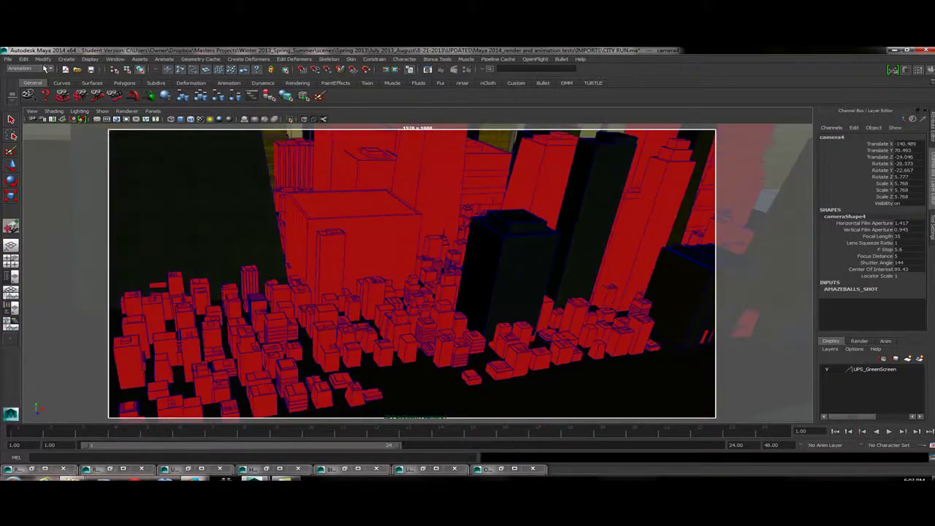
{"action": "left_click", "coordinate": [31, 112]}
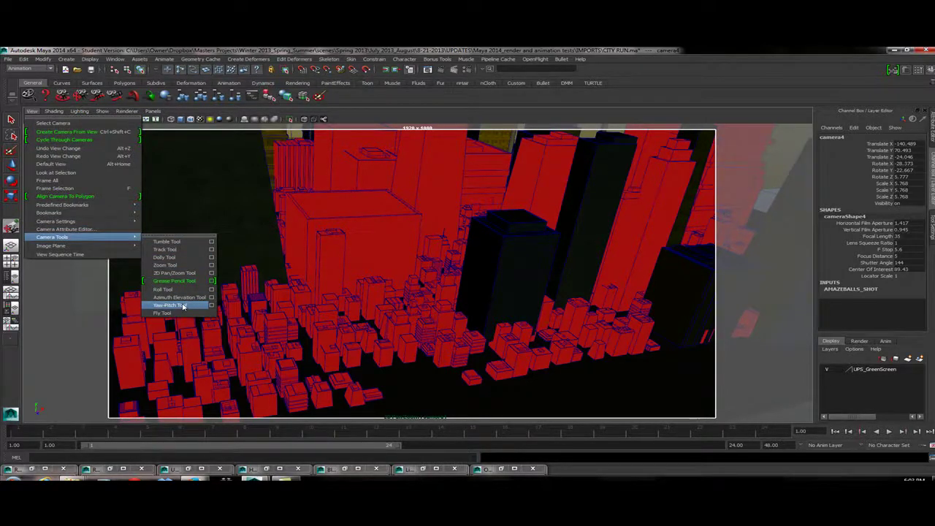
{"action": "left_click", "coordinate": [183, 306]}
{"action": "left_click_drag", "start_coordinate": [453, 309], "coordinate": [438, 322]}
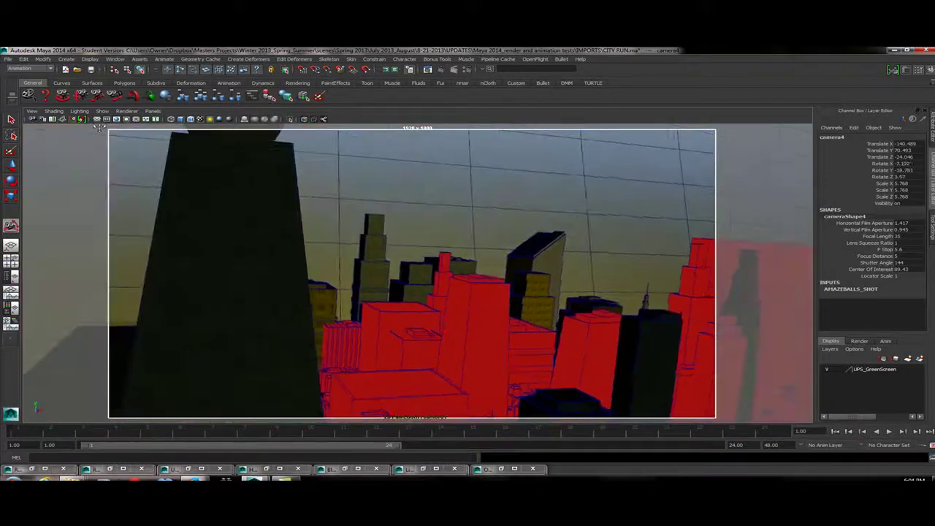
Step: Fly camera4 down among the red buildings, then dolly it back slightly
{"action": "left_click", "coordinate": [32, 110]}
{"action": "mouse_move", "coordinate": [74, 238]}
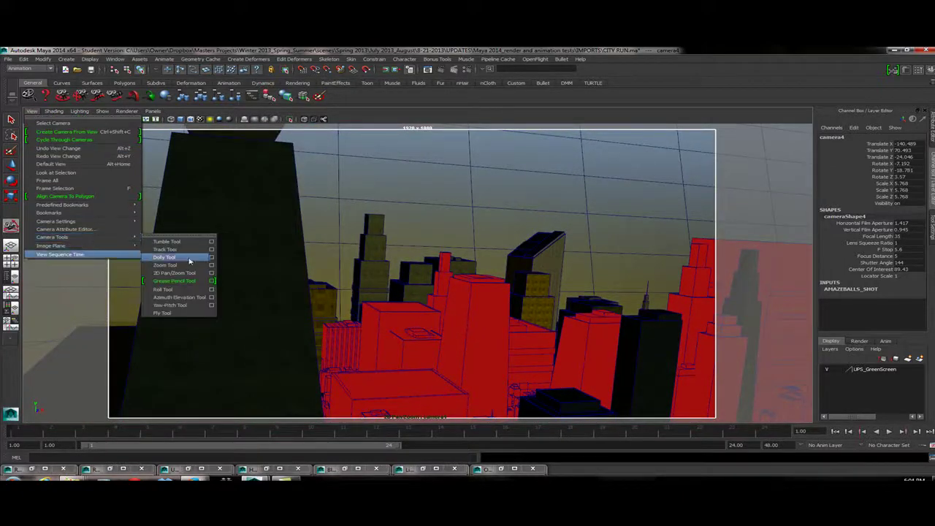
{"action": "mouse_move", "coordinate": [107, 245]}
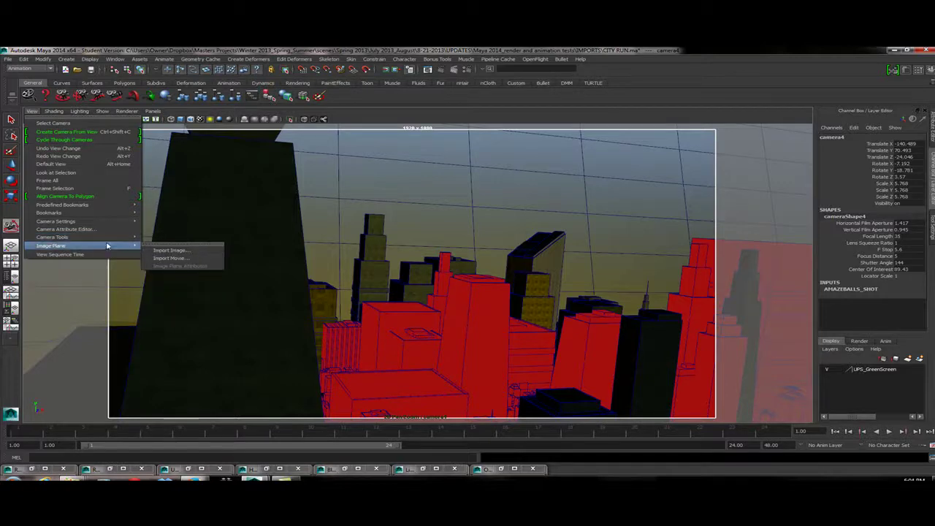
{"action": "left_click", "coordinate": [169, 312]}
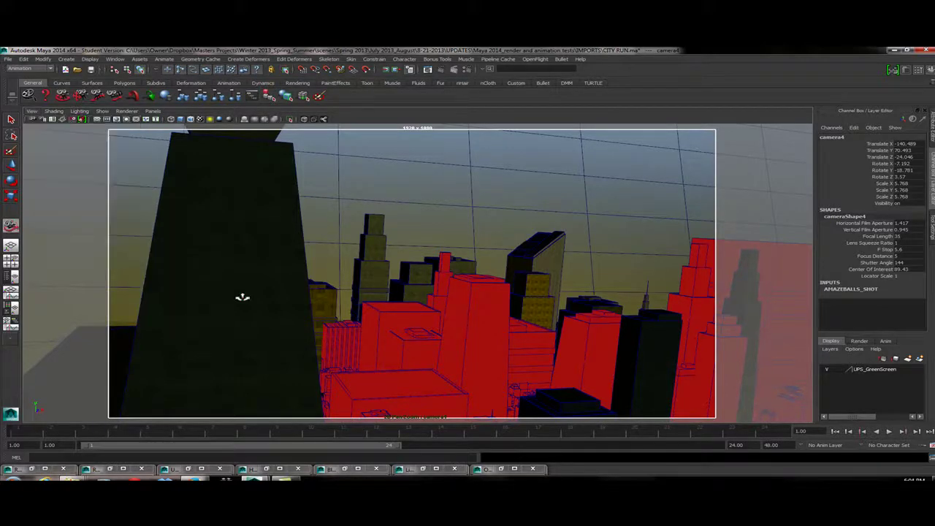
{"action": "mouse_move", "coordinate": [415, 294]}
{"action": "left_mouse_down"}
{"action": "mouse_move", "coordinate": [414, 282]}
{"action": "mouse_move", "coordinate": [434, 302]}
{"action": "mouse_move", "coordinate": [453, 292]}
{"action": "mouse_move", "coordinate": [414, 303]}
{"action": "mouse_move", "coordinate": [433, 290]}
{"action": "mouse_move", "coordinate": [421, 300]}
{"action": "left_mouse_up"}
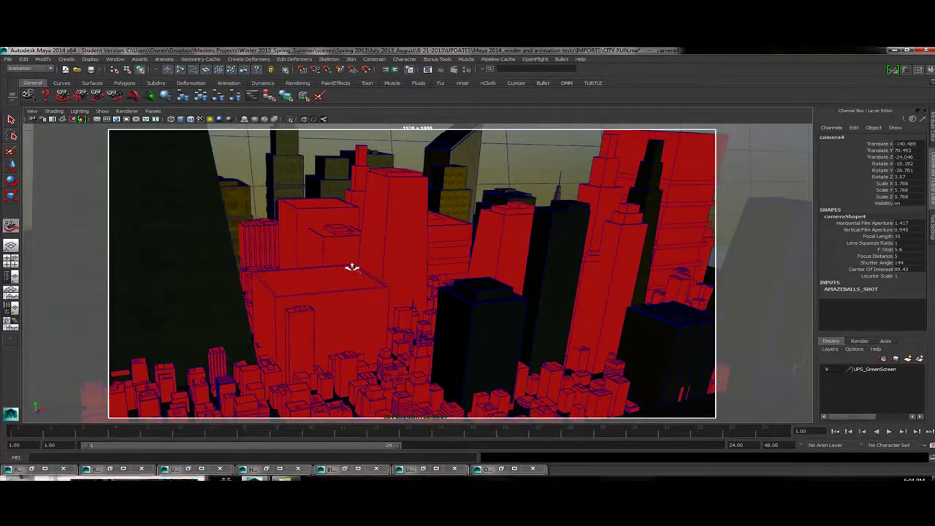
{"action": "right_click_drag", "start_coordinate": [362, 275], "coordinate": [345, 266]}
{"action": "left_click_drag", "start_coordinate": [357, 273], "coordinate": [425, 301]}
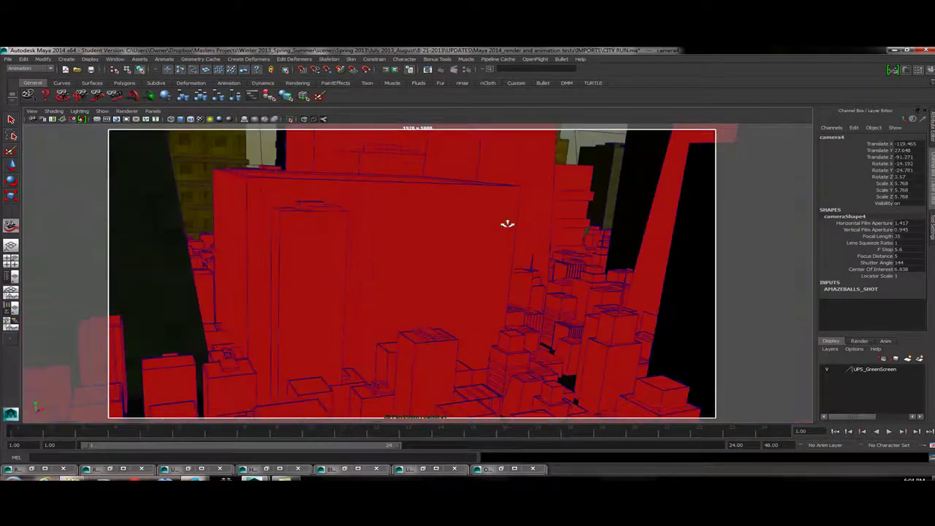
{"action": "left_click", "coordinate": [32, 111]}
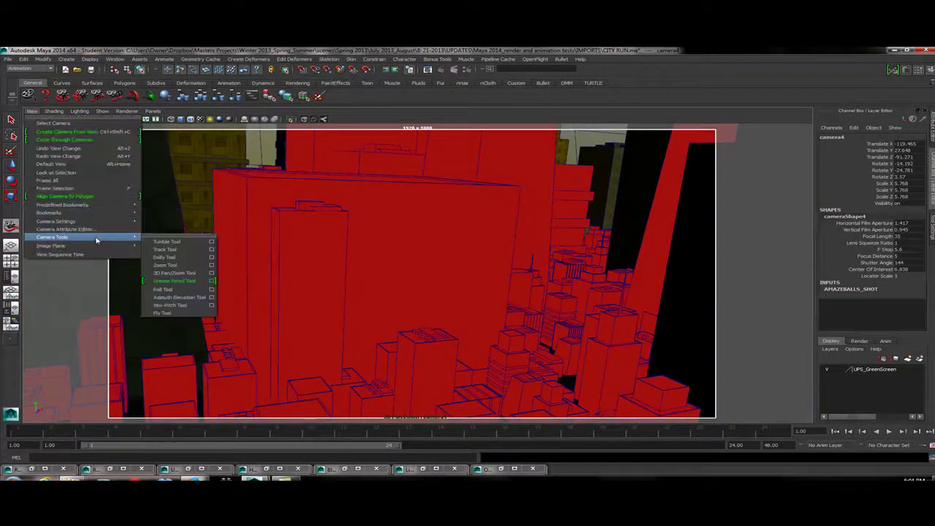
{"action": "mouse_move", "coordinate": [101, 246]}
{"action": "left_click", "coordinate": [10, 120]}
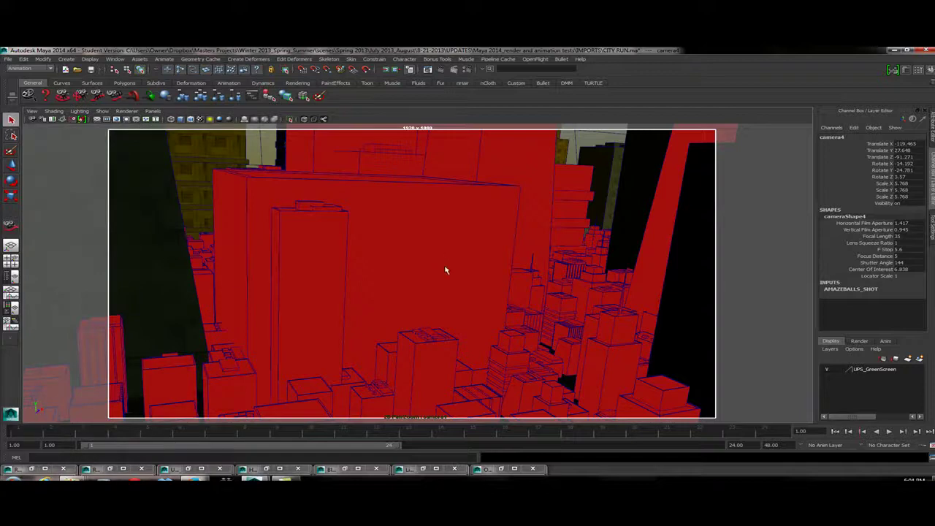
{"action": "right_click_drag", "start_coordinate": [445, 270], "coordinate": [466, 244], "text": "alt"}
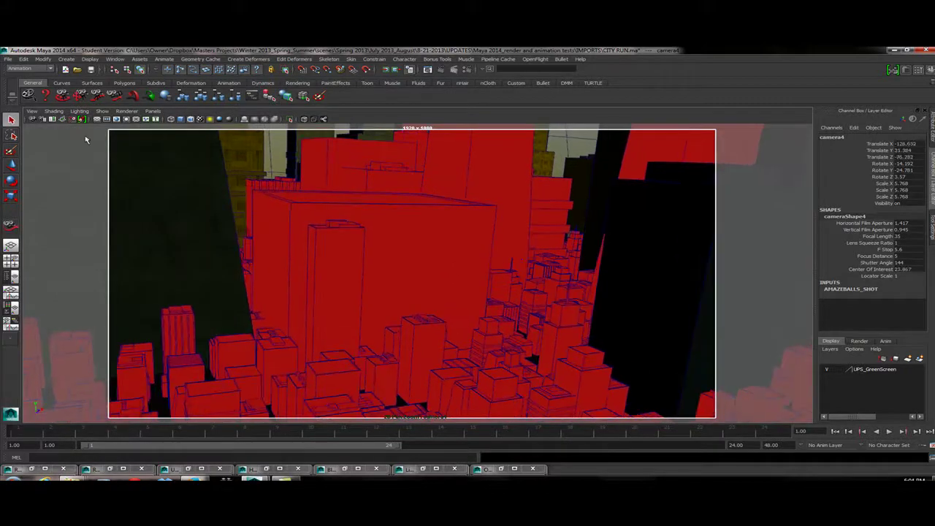
{"action": "left_click", "coordinate": [32, 111]}
Step: Return camera4 to the AMAZEBALLS_SHOT bookmark and tumble around the city
{"action": "mouse_move", "coordinate": [97, 217]}
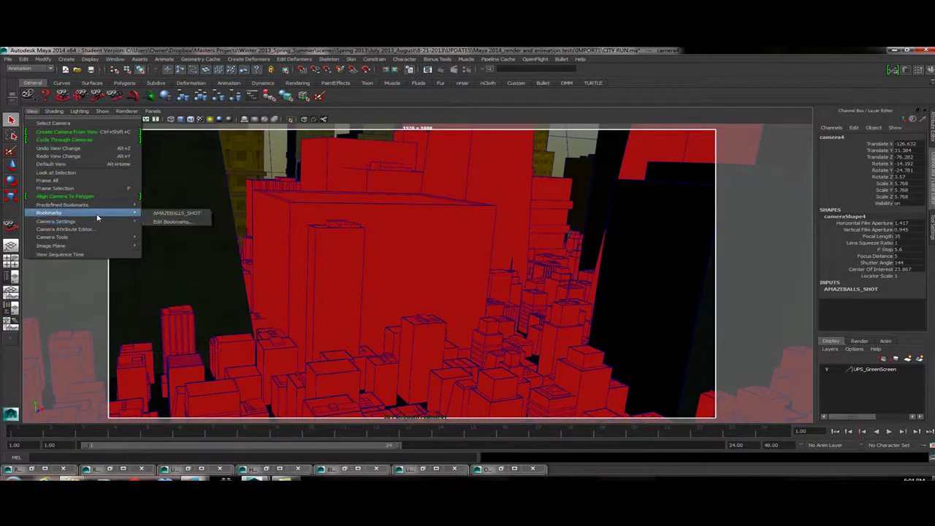
{"action": "left_click", "coordinate": [159, 213]}
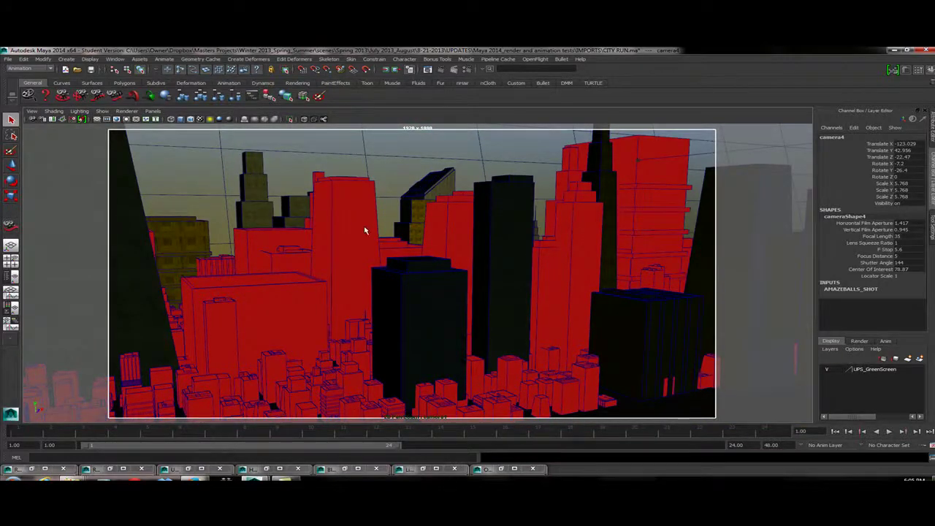
{"action": "left_click_drag", "start_coordinate": [365, 230], "coordinate": [645, 255], "text": "alt"}
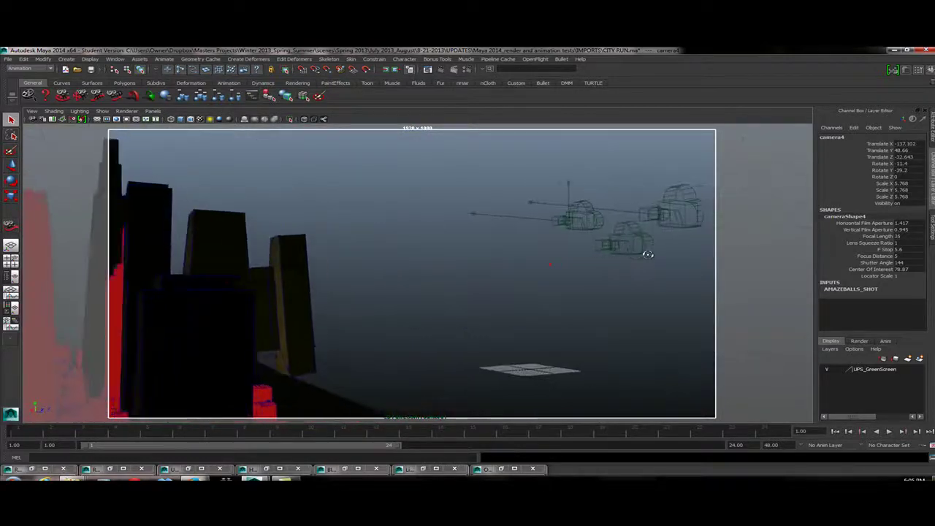
{"action": "scroll", "coordinate": [645, 255], "scroll_direction": "up", "scroll_amount": 2}
Step: Look through the persp camera and tumble in closer around the city
{"action": "left_click", "coordinate": [152, 111]}
{"action": "mouse_move", "coordinate": [179, 119]}
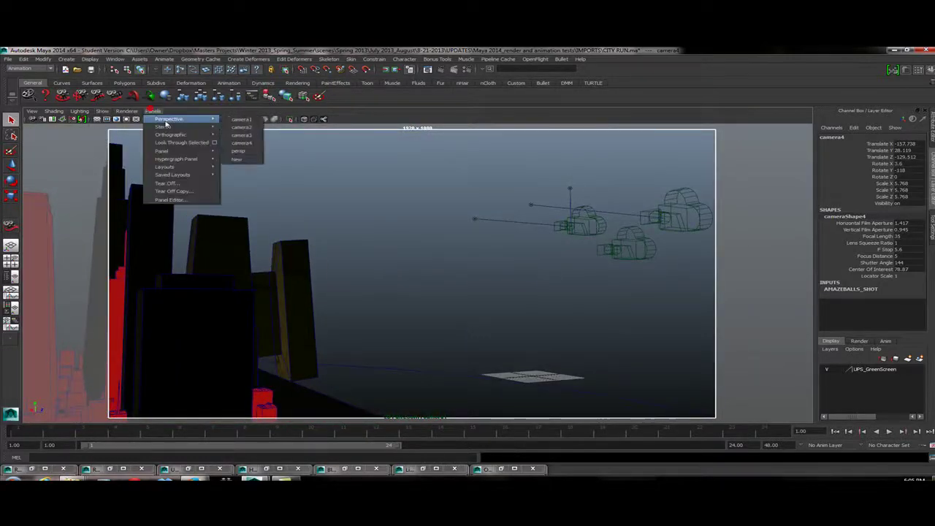
{"action": "left_click", "coordinate": [238, 150]}
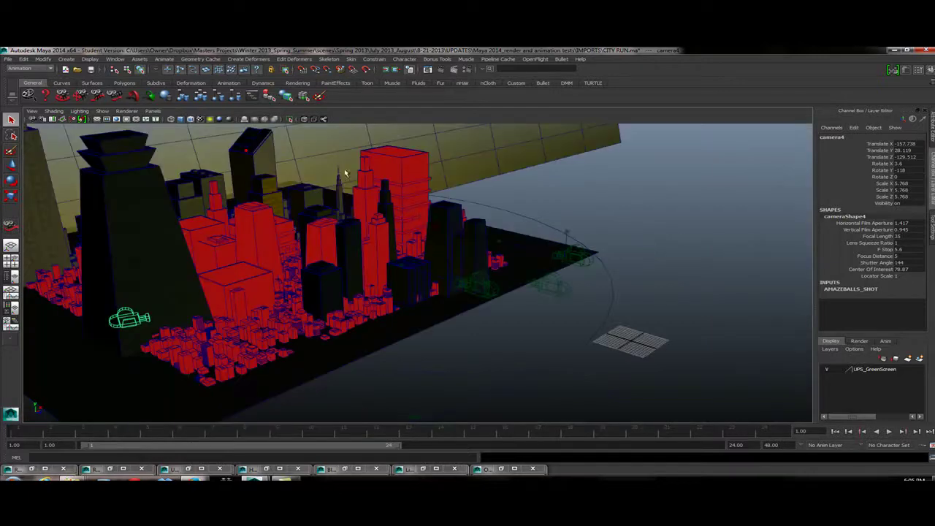
{"action": "left_click_drag", "start_coordinate": [546, 262], "coordinate": [387, 247], "text": "alt"}
Step: Create a polygon sphere and move it far to the left of the city
{"action": "left_click", "coordinate": [123, 83]}
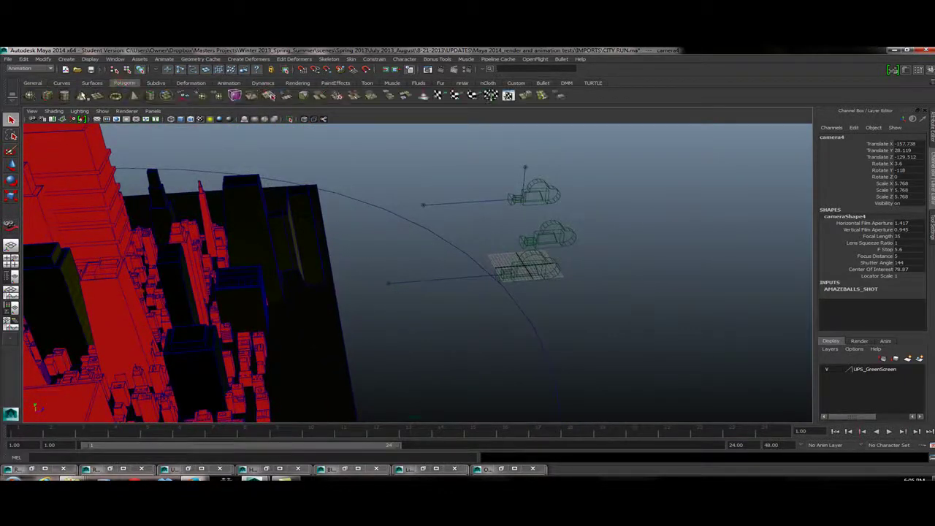
{"action": "left_click", "coordinate": [31, 96]}
{"action": "left_click_drag", "start_coordinate": [413, 257], "coordinate": [442, 255]}
{"action": "left_click_drag", "start_coordinate": [517, 223], "coordinate": [482, 253], "text": "alt"}
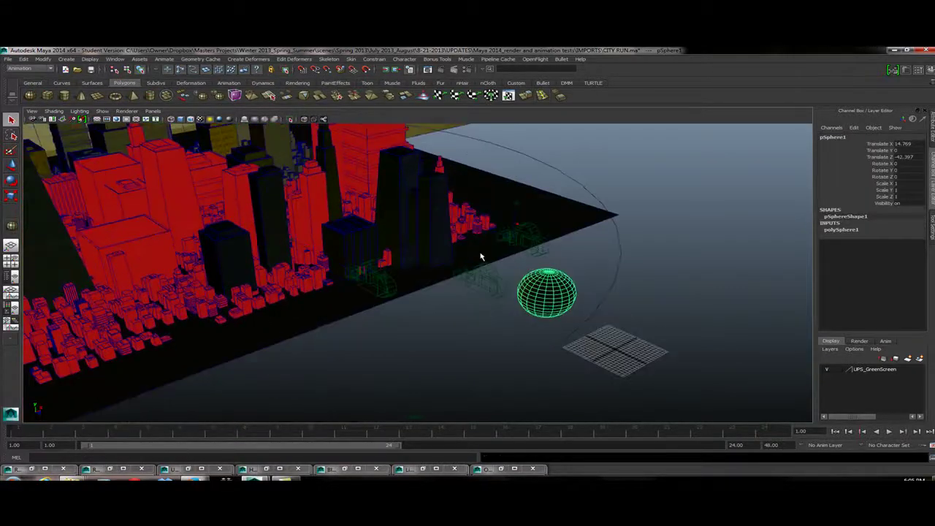
{"action": "key", "text": "w"}
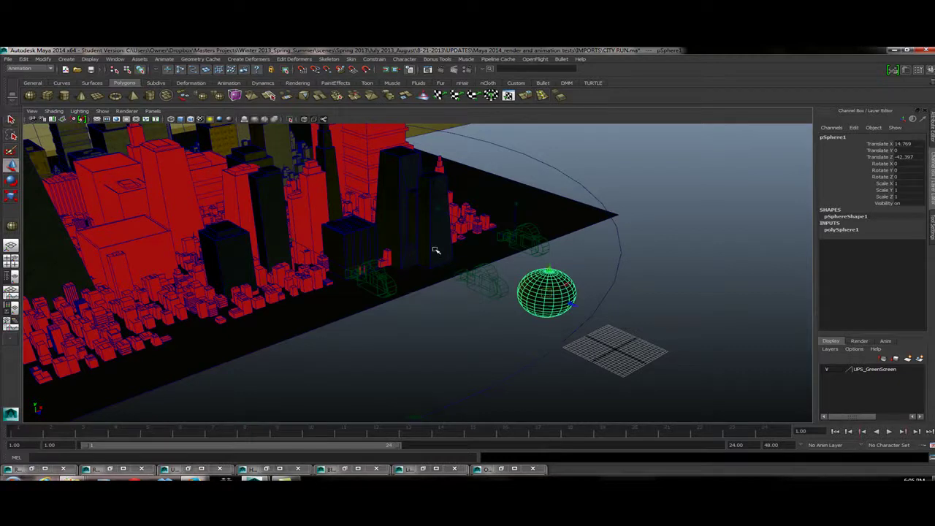
{"action": "left_click_drag", "start_coordinate": [531, 292], "coordinate": [465, 304]}
{"action": "left_click_drag", "start_coordinate": [508, 277], "coordinate": [92, 231]}
{"action": "left_click_drag", "start_coordinate": [240, 276], "coordinate": [272, 280], "text": "alt"}
Step: Select camera1, inspect it, and switch to the top orthographic view
{"action": "left_click", "coordinate": [428, 340]}
{"action": "left_click_drag", "start_coordinate": [428, 340], "coordinate": [337, 272], "text": "alt"}
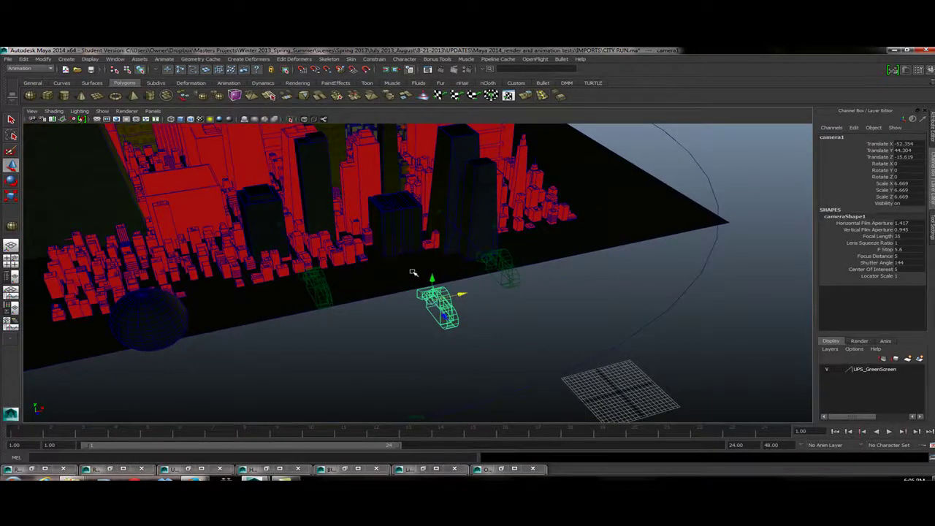
{"action": "left_click_drag", "start_coordinate": [413, 272], "coordinate": [369, 284], "text": "alt"}
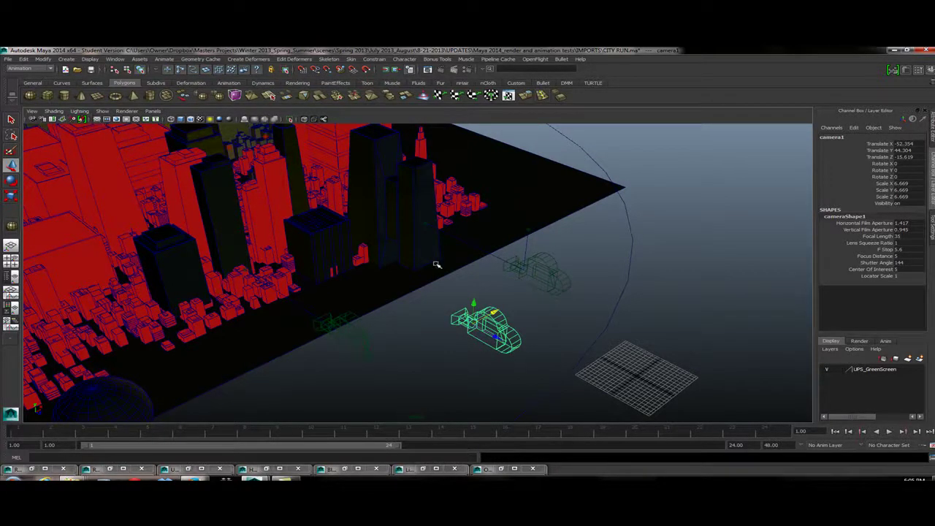
{"action": "key", "text": "space"}
{"action": "key", "text": "space"}
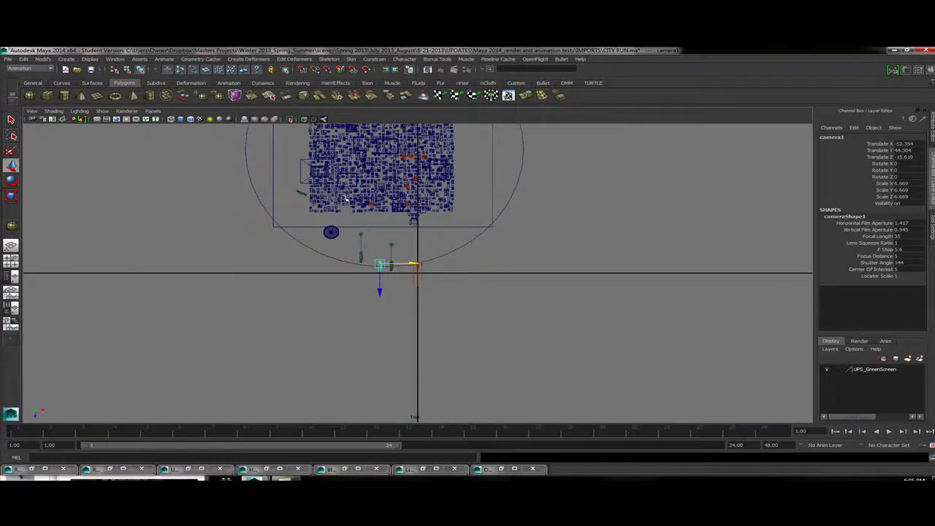
Step: Draw EP curve curve1 winding through the city streets in the top view
{"action": "scroll", "coordinate": [347, 200], "scroll_direction": "up", "scroll_amount": 6}
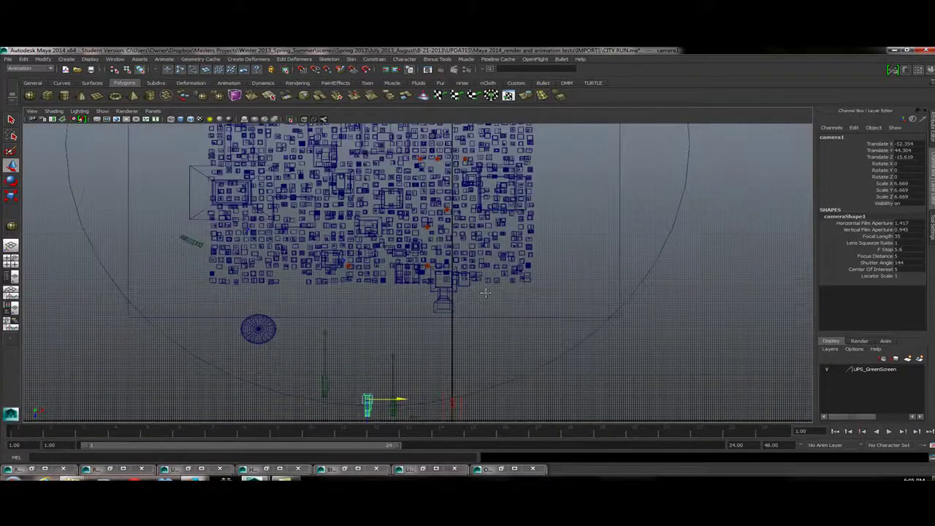
{"action": "scroll", "coordinate": [356, 274], "scroll_direction": "down", "scroll_amount": 2}
{"action": "left_click_drag", "start_coordinate": [330, 277], "coordinate": [330, 248], "text": "alt"}
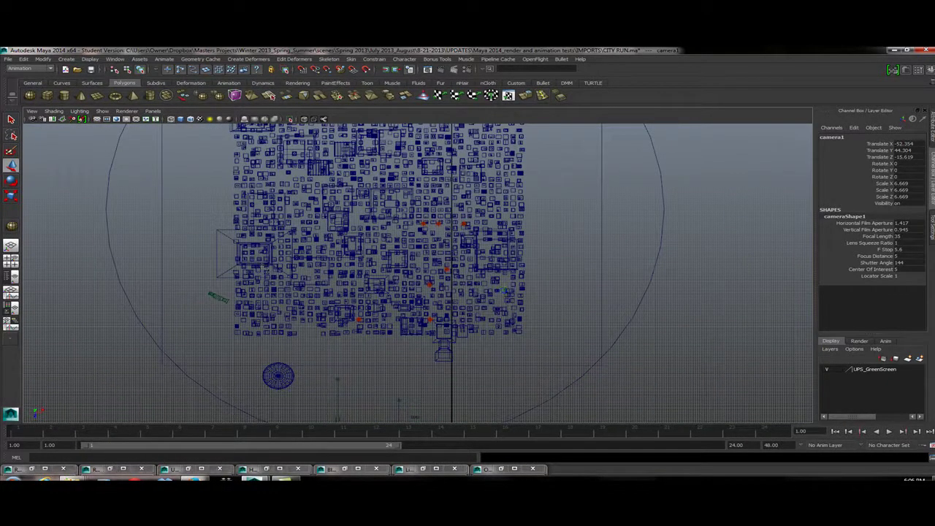
{"action": "left_click", "coordinate": [64, 83]}
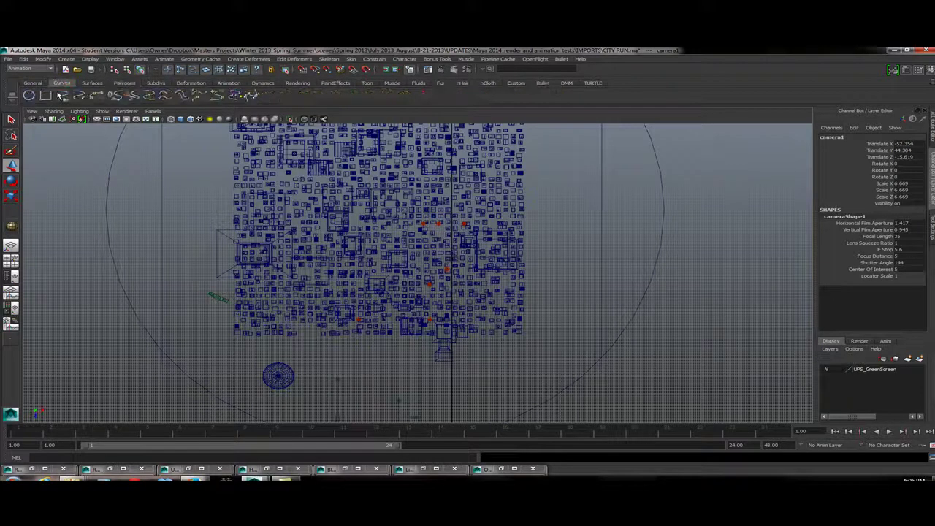
{"action": "left_click", "coordinate": [354, 360]}
{"action": "middle_click_drag", "start_coordinate": [359, 302], "coordinate": [361, 282], "text": "alt"}
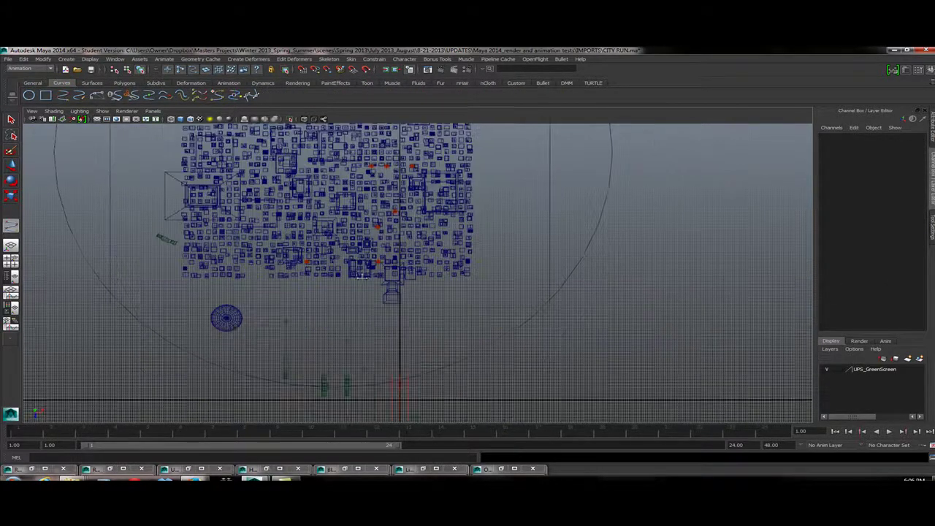
{"action": "left_click", "coordinate": [318, 283]}
{"action": "scroll", "coordinate": [444, 327], "scroll_direction": "up", "scroll_amount": 5}
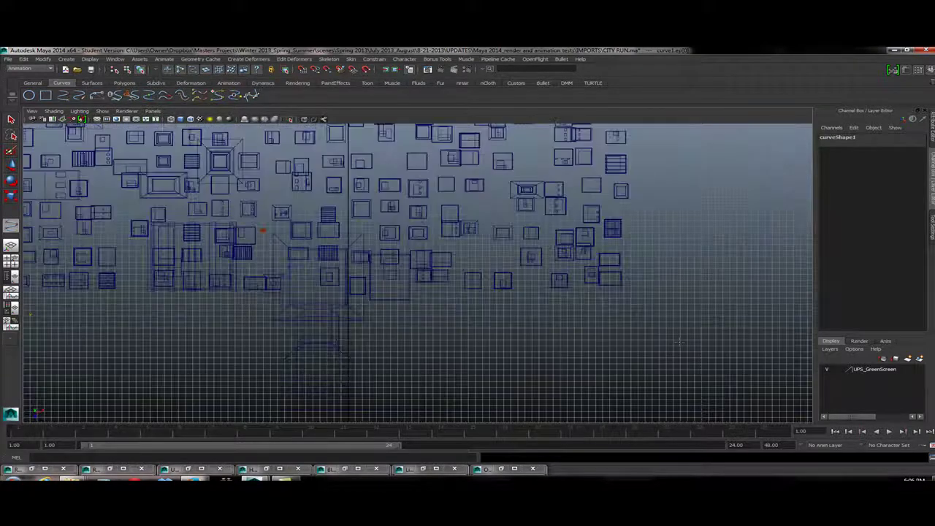
{"action": "scroll", "coordinate": [474, 321], "scroll_direction": "up", "scroll_amount": 2}
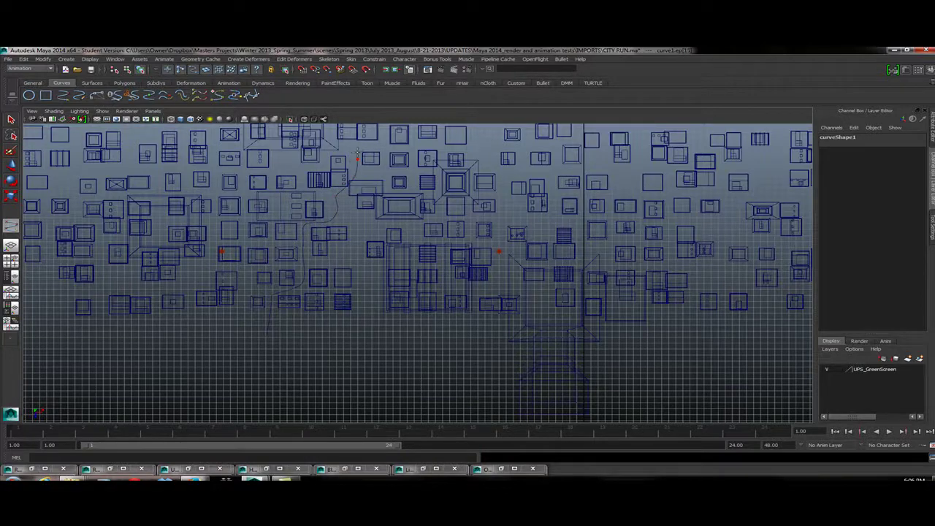
{"action": "middle_click_drag", "start_coordinate": [360, 158], "coordinate": [354, 233], "text": "alt"}
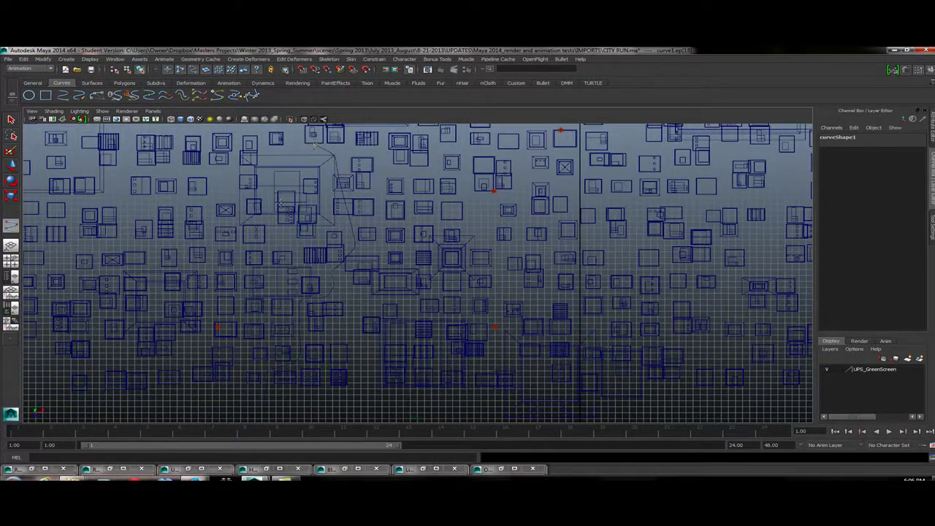
{"action": "middle_click_drag", "start_coordinate": [288, 122], "coordinate": [305, 176], "text": "alt"}
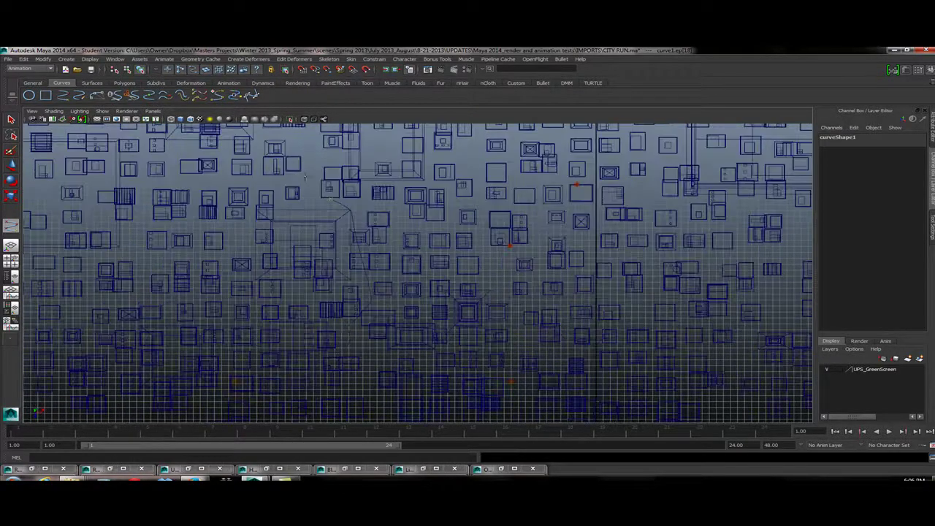
{"action": "middle_click_drag", "start_coordinate": [334, 222], "coordinate": [357, 172], "text": "alt"}
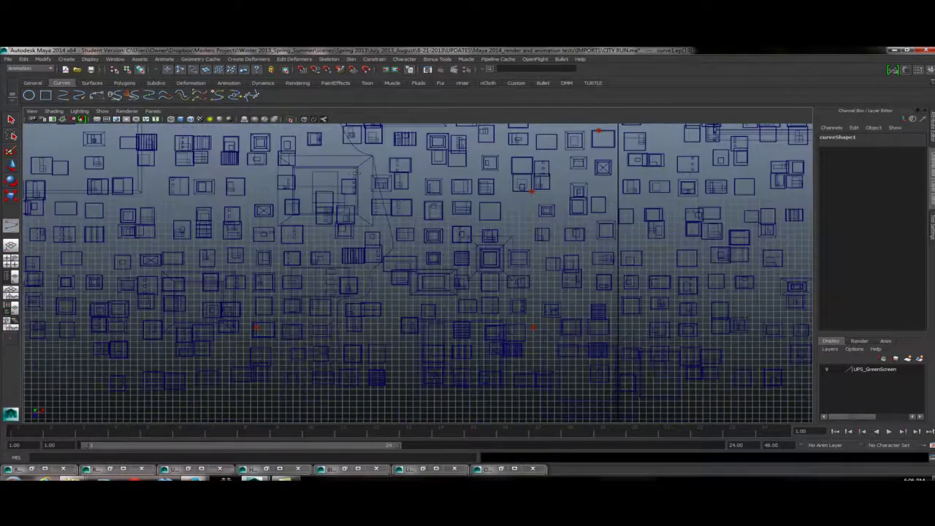
{"action": "key", "text": "Return"}
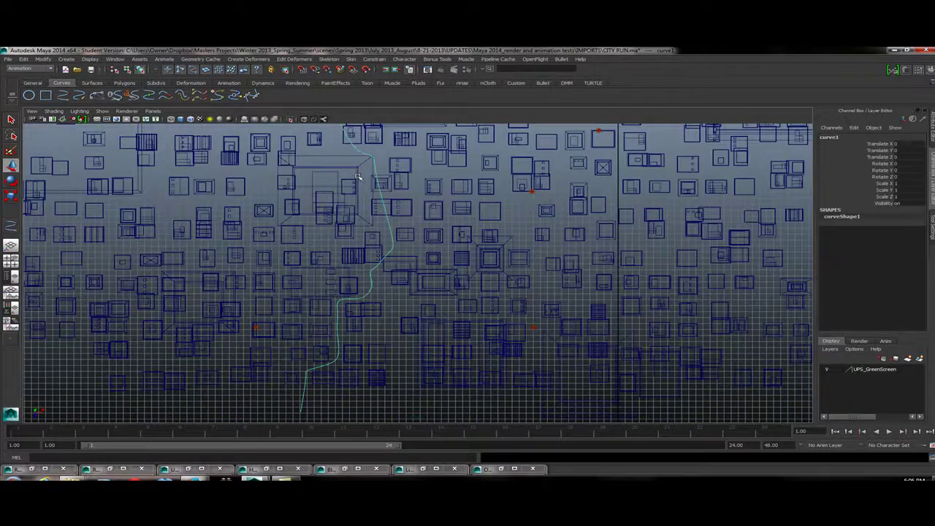
{"action": "middle_click_drag", "start_coordinate": [305, 253], "coordinate": [363, 255], "text": "alt"}
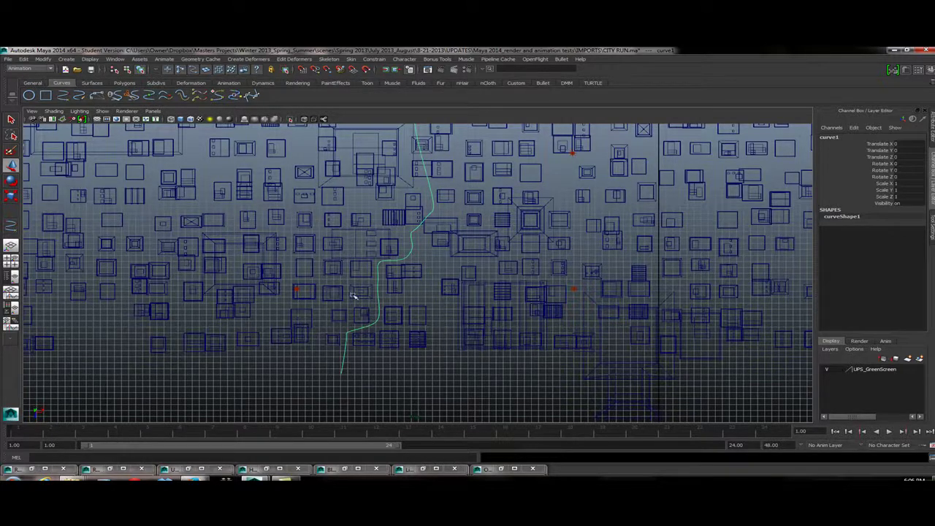
Step: Centre curve1's pivot, raise it to Translate Y 12.219 and nudge it to X -1.178
{"action": "left_click", "coordinate": [41, 59]}
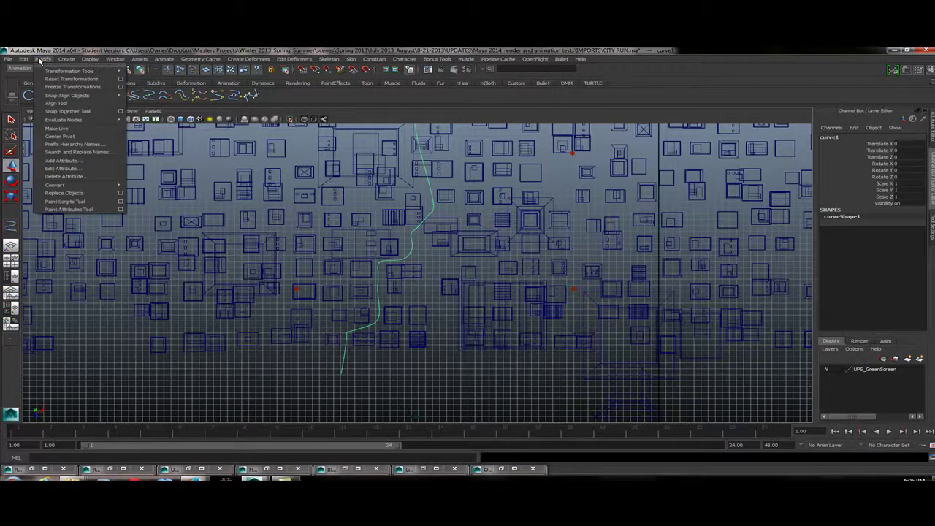
{"action": "left_click", "coordinate": [60, 136]}
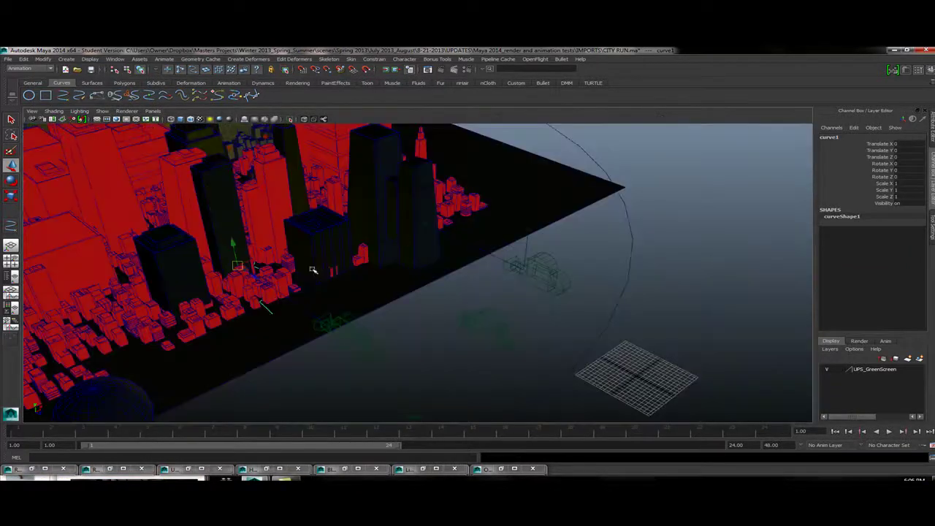
{"action": "right_click_drag", "start_coordinate": [442, 257], "coordinate": [672, 319], "text": "alt"}
{"action": "left_click_drag", "start_coordinate": [672, 320], "coordinate": [257, 308], "text": "alt"}
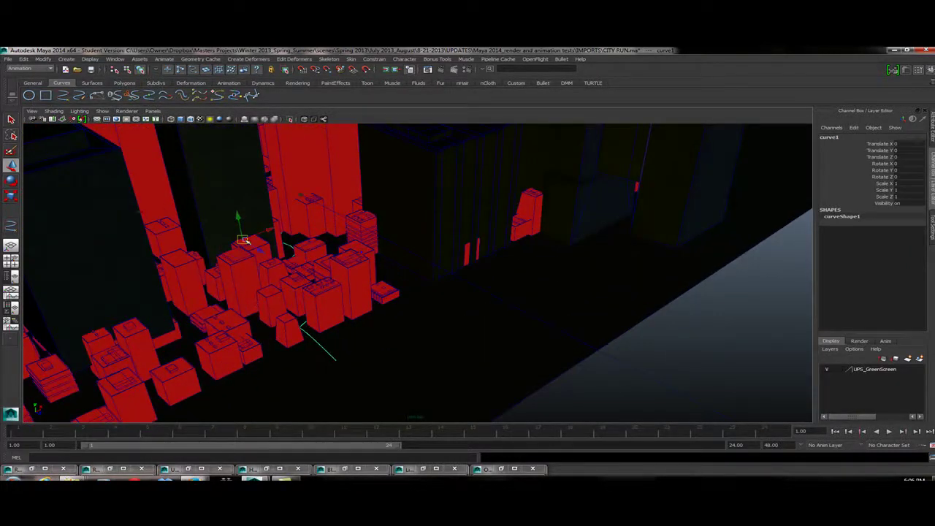
{"action": "left_click_drag", "start_coordinate": [238, 219], "coordinate": [254, 152]}
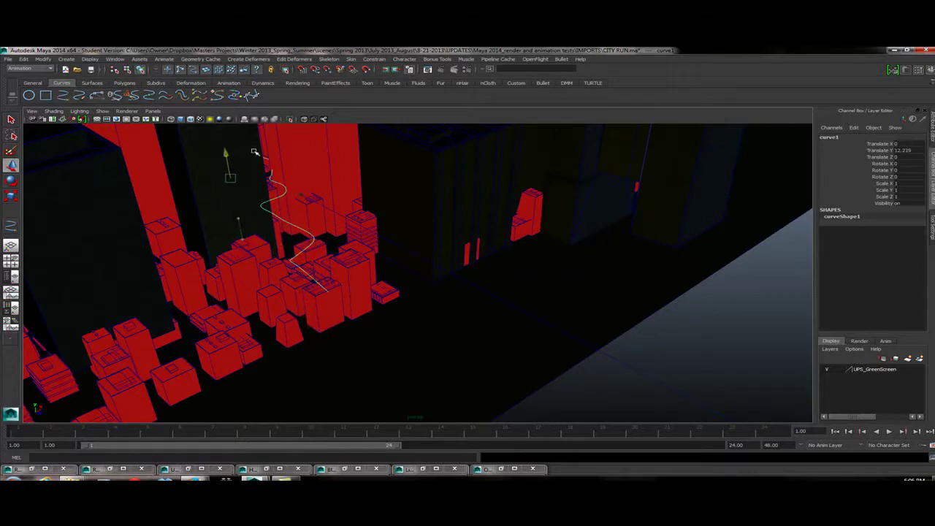
{"action": "left_click_drag", "start_coordinate": [297, 179], "coordinate": [425, 195], "text": "alt"}
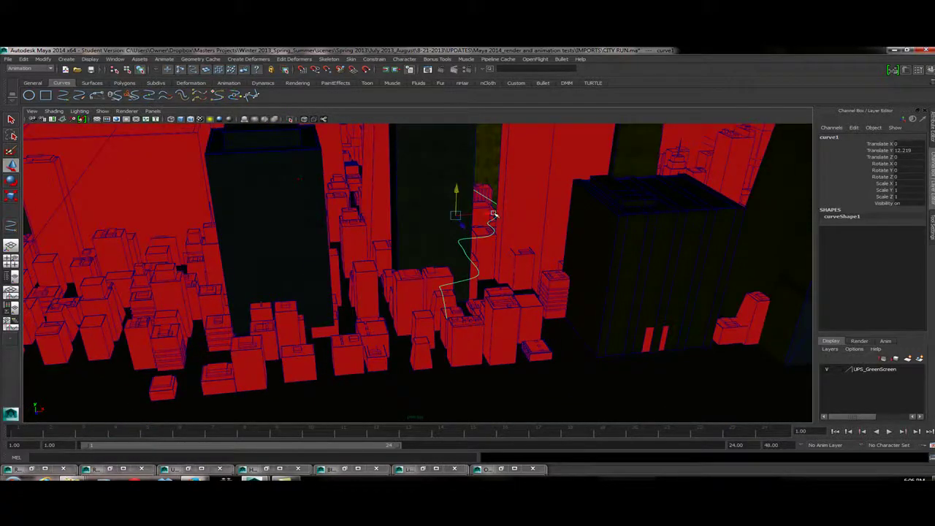
{"action": "left_click_drag", "start_coordinate": [493, 215], "coordinate": [325, 329]}
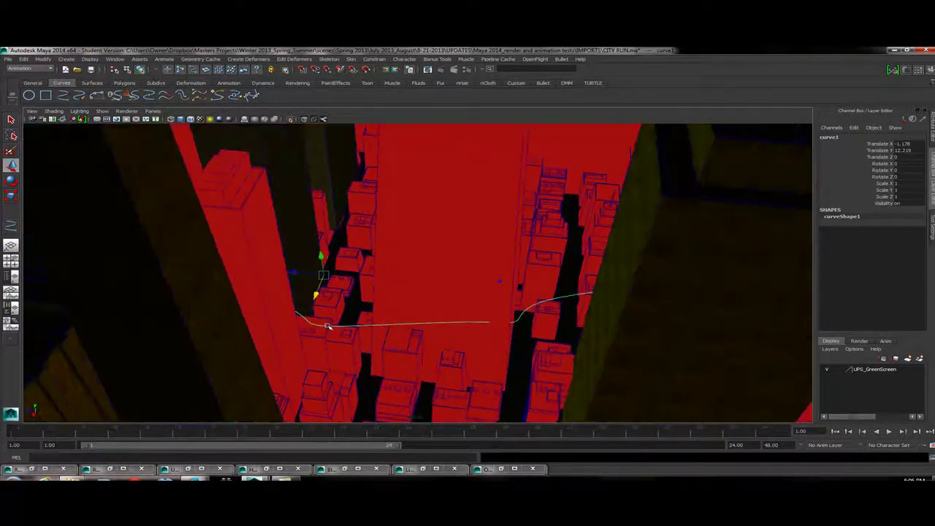
Step: Switch curve1 to Control Vertex mode and reshape its end and lower CVs
{"action": "right_click", "coordinate": [329, 326]}
{"action": "left_click", "coordinate": [543, 310]}
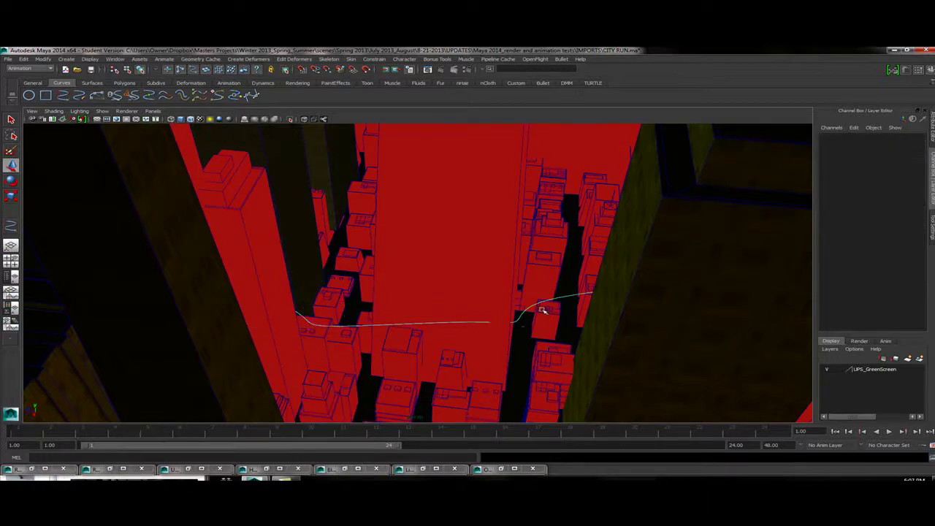
{"action": "left_click", "coordinate": [518, 313]}
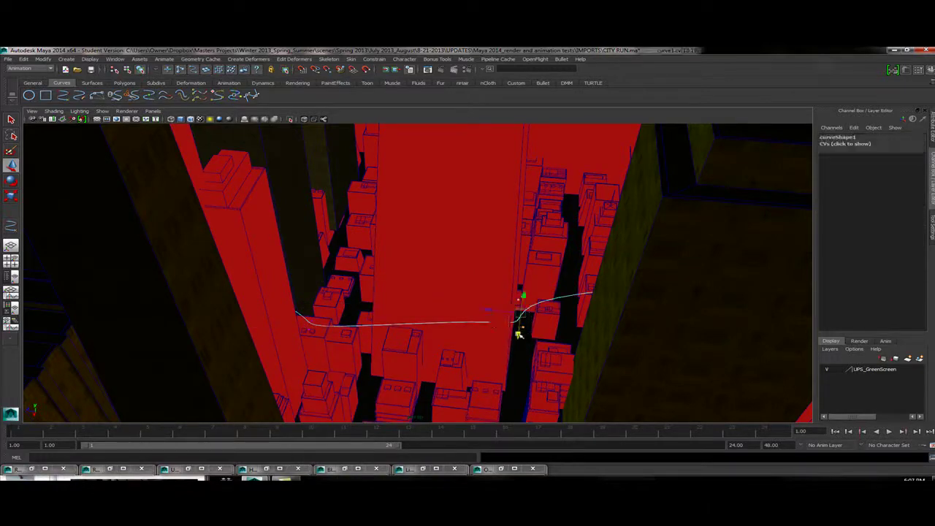
{"action": "left_click_drag", "start_coordinate": [518, 335], "coordinate": [299, 320]}
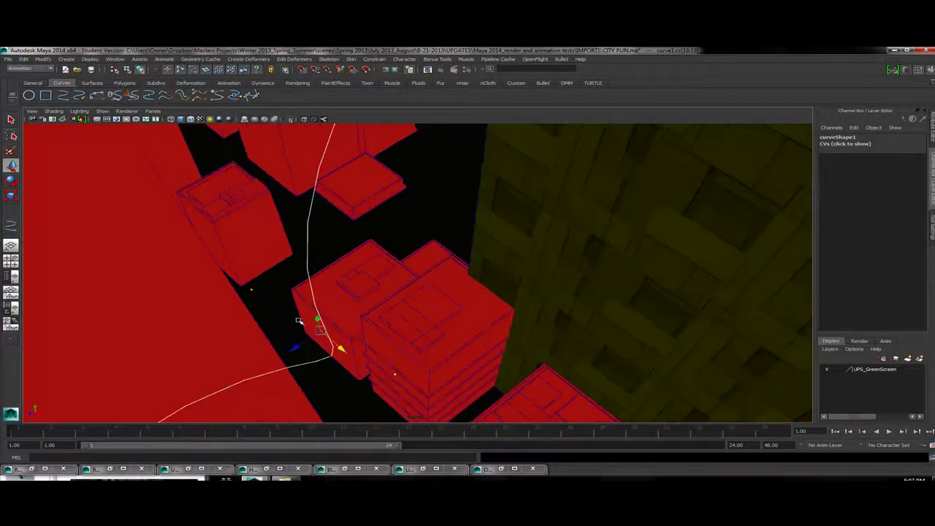
{"action": "left_click", "coordinate": [252, 291]}
{"action": "left_click_drag", "start_coordinate": [223, 307], "coordinate": [309, 250]}
{"action": "left_click_drag", "start_coordinate": [392, 224], "coordinate": [448, 293], "text": "alt"}
Step: Lift the end CV past the tower top and shift another CV left
{"action": "left_click_drag", "start_coordinate": [345, 273], "coordinate": [344, 294]}
{"action": "key", "text": "f"}
{"action": "left_click_drag", "start_coordinate": [398, 251], "coordinate": [413, 391], "text": "alt"}
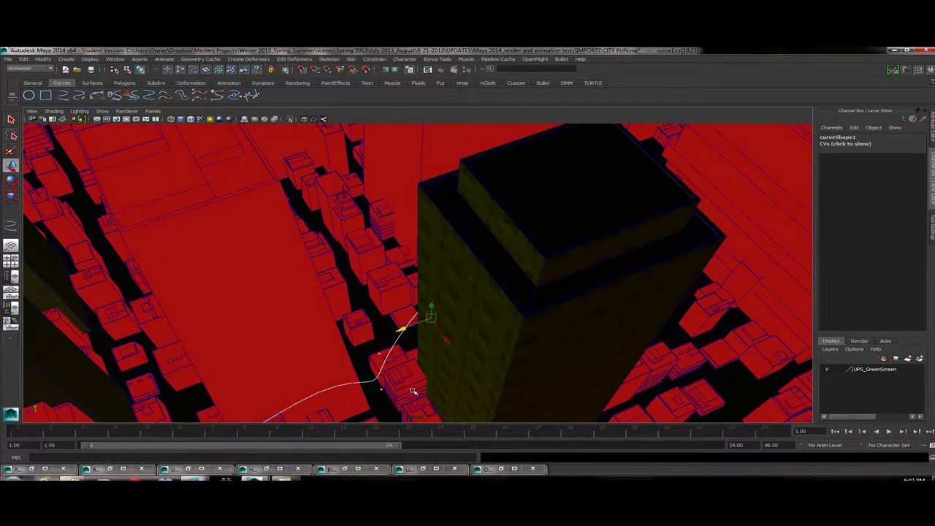
{"action": "left_click_drag", "start_coordinate": [430, 311], "coordinate": [348, 333]}
{"action": "left_click", "coordinate": [350, 371]}
{"action": "left_click_drag", "start_coordinate": [291, 355], "coordinate": [331, 316], "text": "alt"}
{"action": "left_click_drag", "start_coordinate": [341, 319], "coordinate": [361, 330], "text": "alt"}
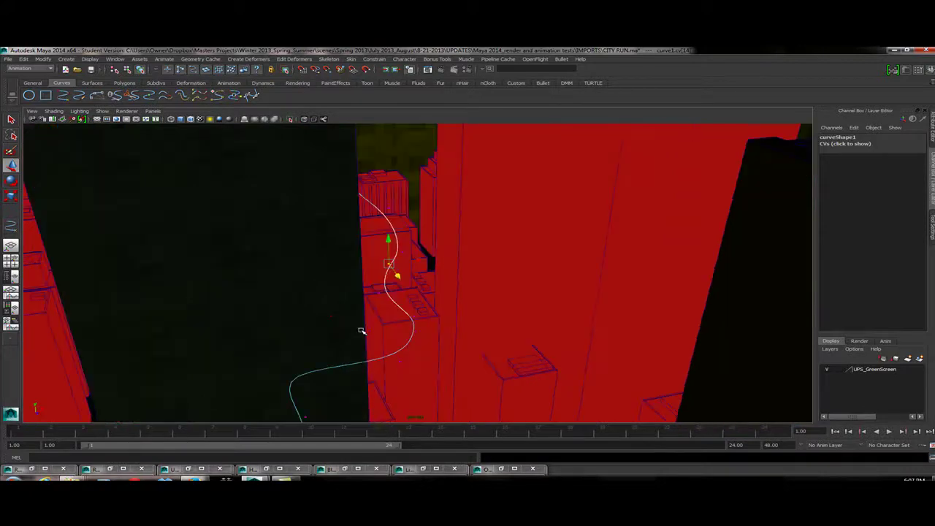
{"action": "left_click", "coordinate": [414, 316]}
{"action": "left_click_drag", "start_coordinate": [443, 313], "coordinate": [432, 313]}
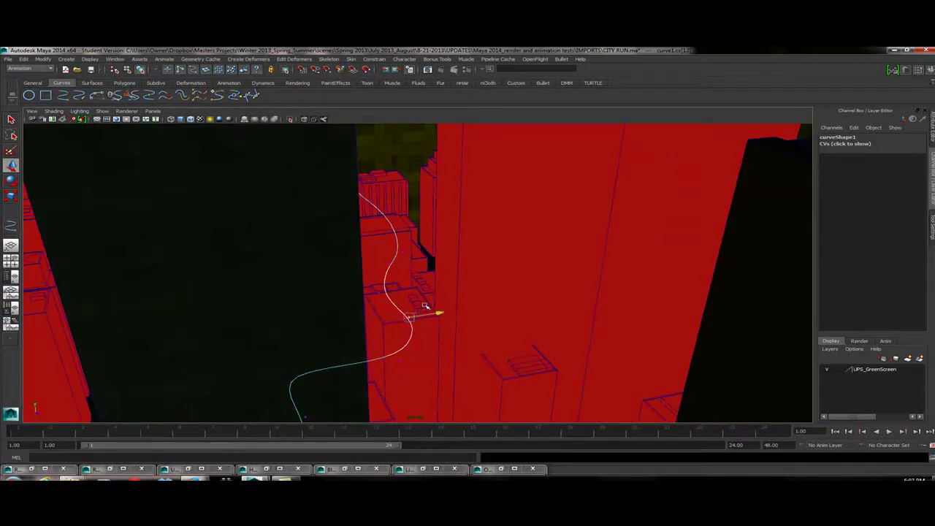
{"action": "left_click_drag", "start_coordinate": [422, 305], "coordinate": [367, 305]}
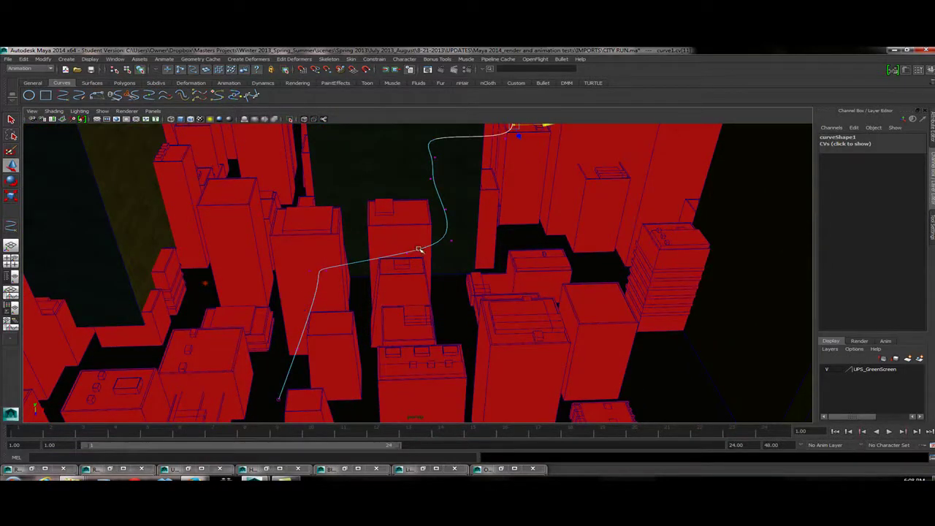
Step: Return curve1 to Object Mode and select the camera
{"action": "right_click_drag", "start_coordinate": [419, 250], "coordinate": [444, 241]}
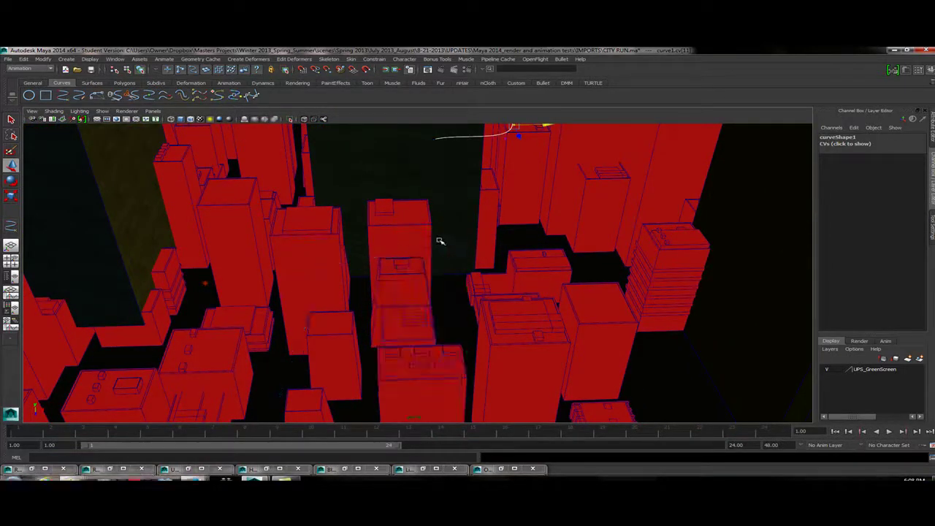
{"action": "left_click", "coordinate": [440, 243]}
{"action": "left_click_drag", "start_coordinate": [440, 243], "coordinate": [317, 285], "text": "alt"}
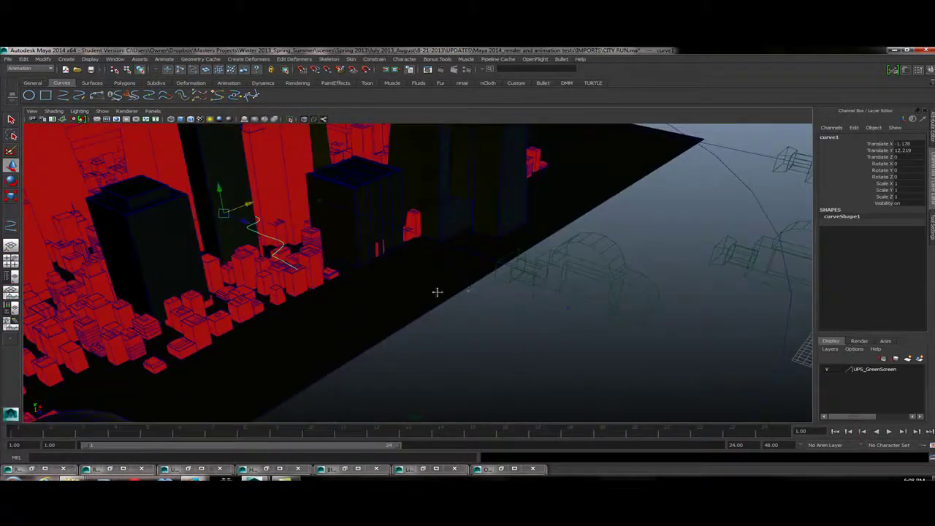
{"action": "left_click_drag", "start_coordinate": [436, 292], "coordinate": [625, 295], "text": "alt"}
{"action": "left_click", "coordinate": [619, 259]}
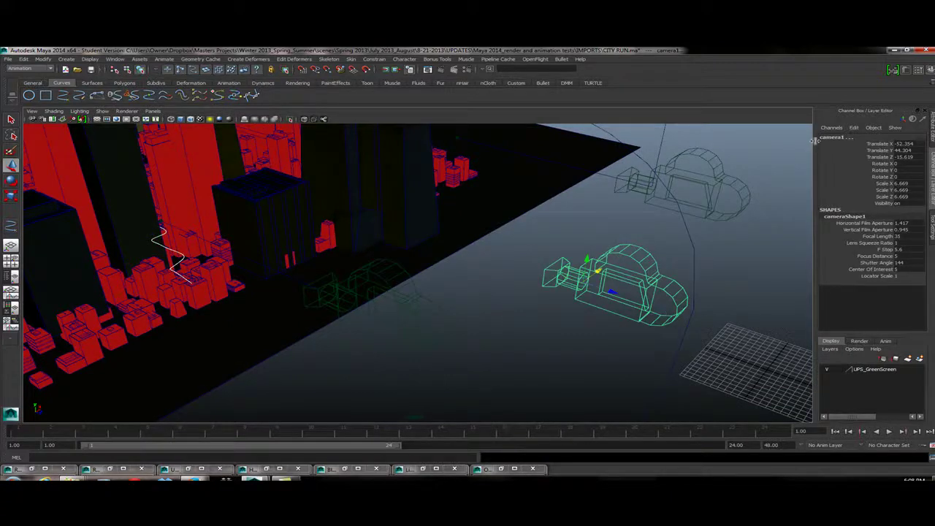
{"action": "double_click", "coordinate": [845, 137]}
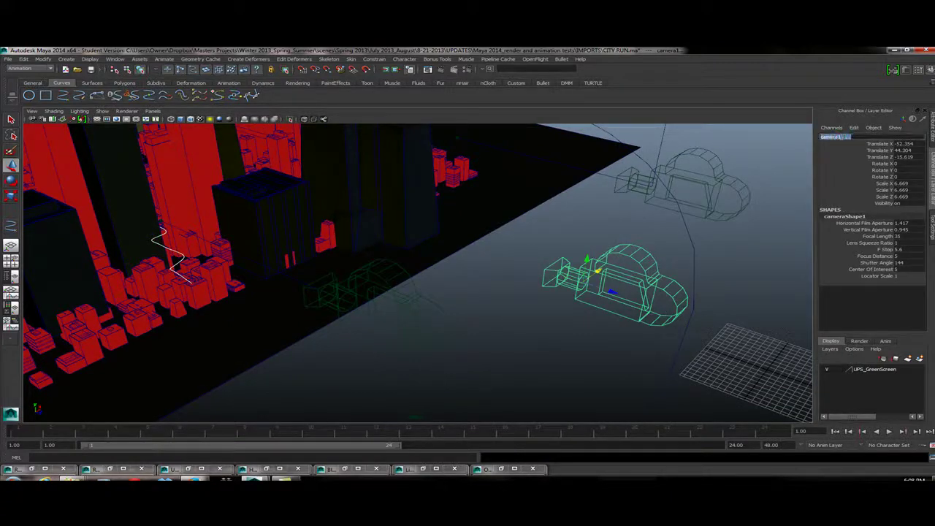
Step: Rename camera1 to Cam_MotionTRK and add curve1 to the selection
{"action": "left_click", "coordinate": [769, 253]}
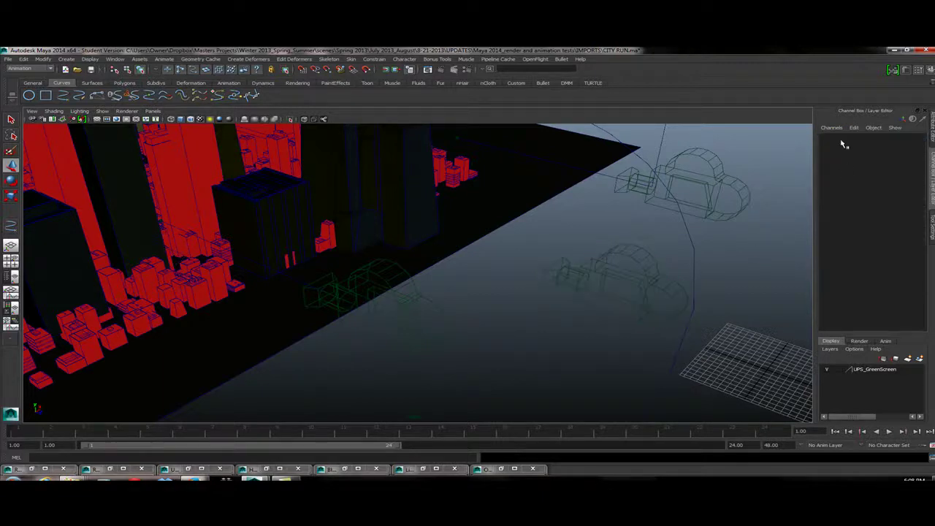
{"action": "left_click", "coordinate": [640, 274]}
{"action": "double_click", "coordinate": [840, 137]}
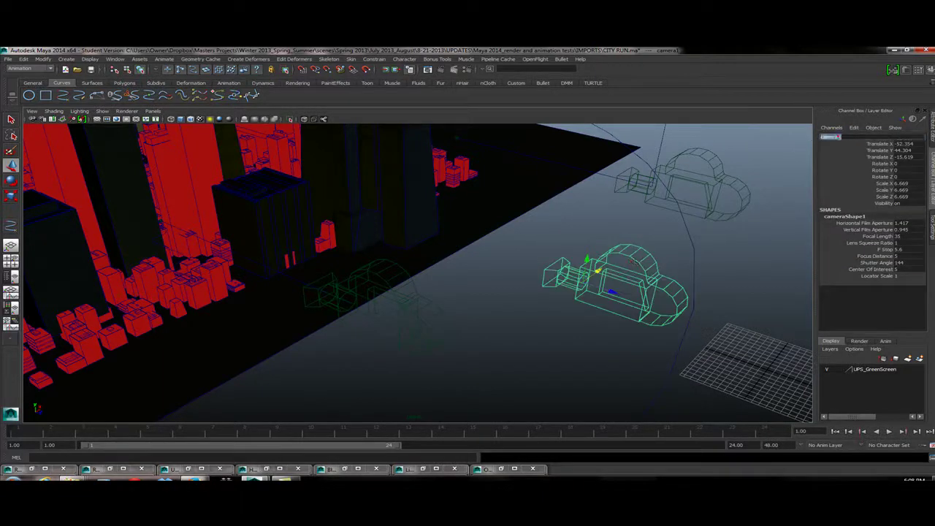
{"action": "type", "text": "c"}
{"action": "type", "text": "am_MotionTRK"}
{"action": "key", "text": "Return"}
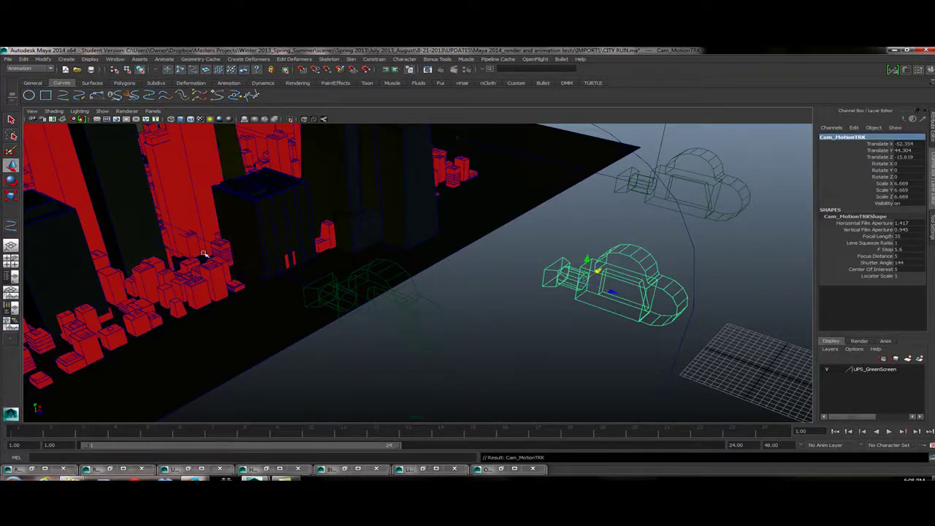
{"action": "key", "text": "ctrl+v"}
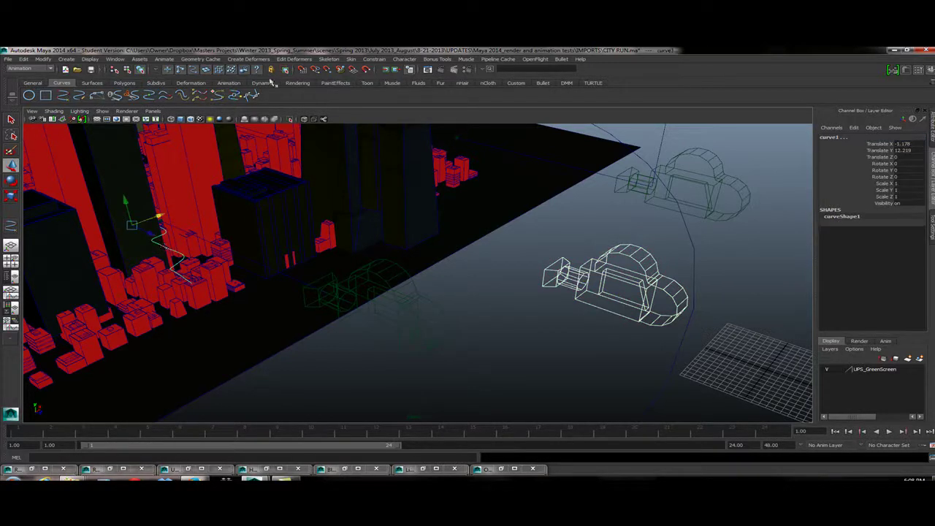
Step: Attach Cam_MotionTRK to curve1 as a motion path, test playback, and scale it to 1.646
{"action": "left_click", "coordinate": [167, 59]}
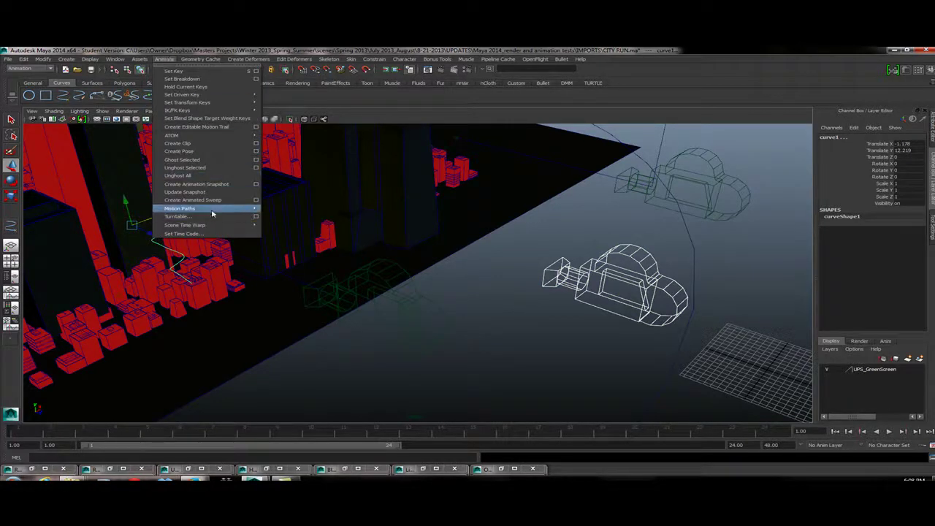
{"action": "mouse_move", "coordinate": [215, 210]}
{"action": "left_click", "coordinate": [296, 220]}
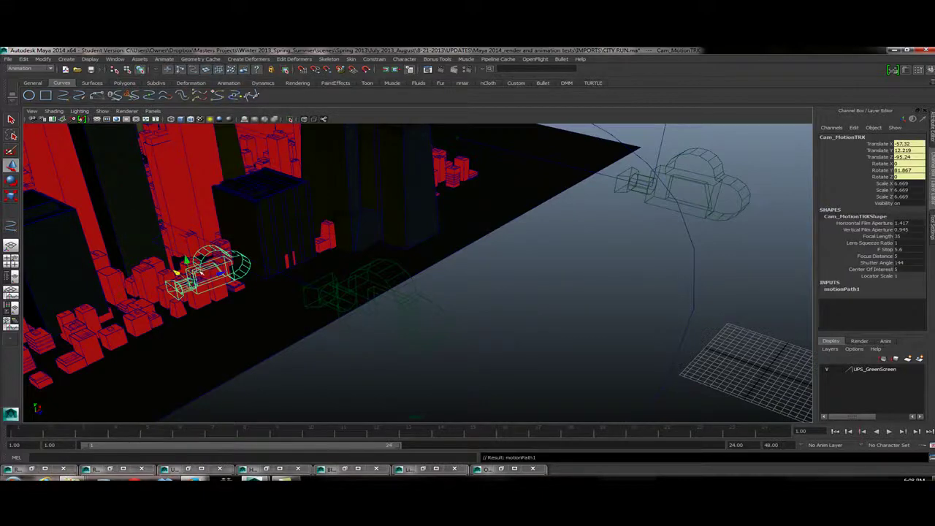
{"action": "left_click_drag", "start_coordinate": [296, 220], "coordinate": [428, 425], "text": "alt"}
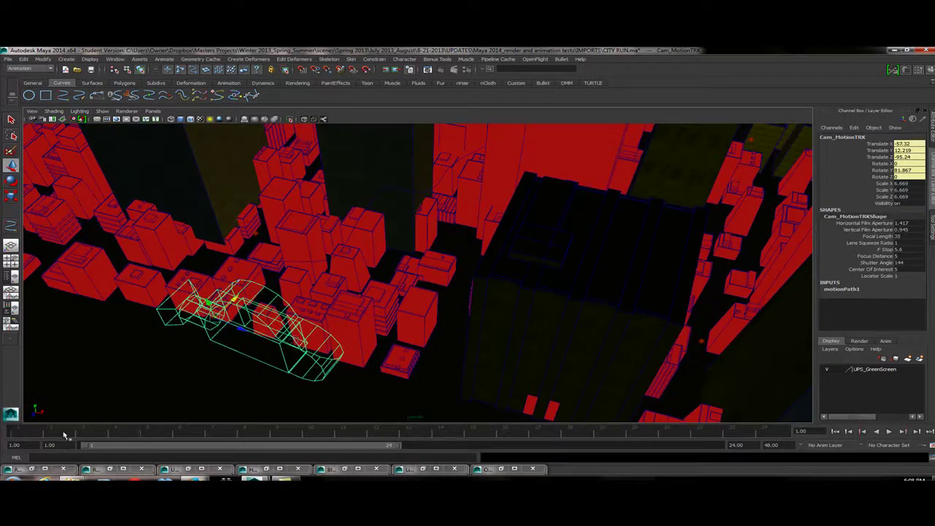
{"action": "key", "text": "alt+v"}
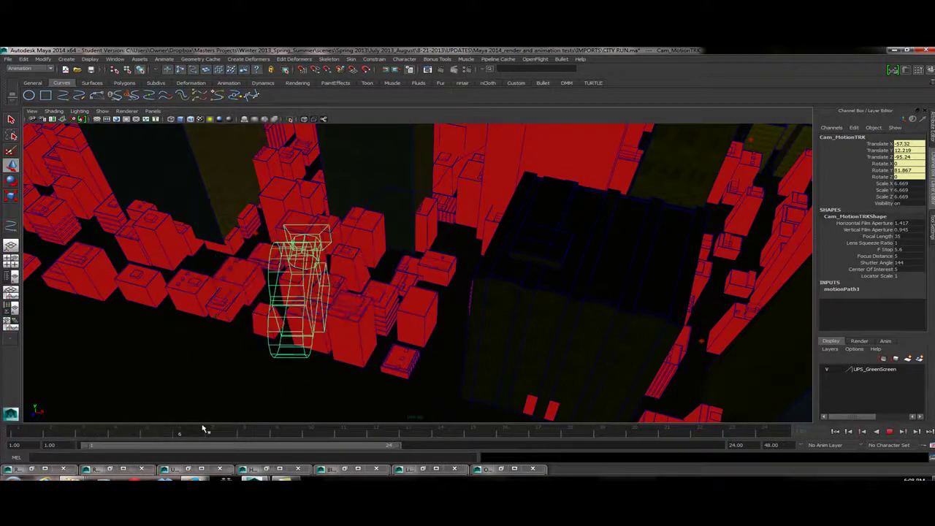
{"action": "key", "text": "alt+v"}
{"action": "left_click", "coordinate": [11, 196]}
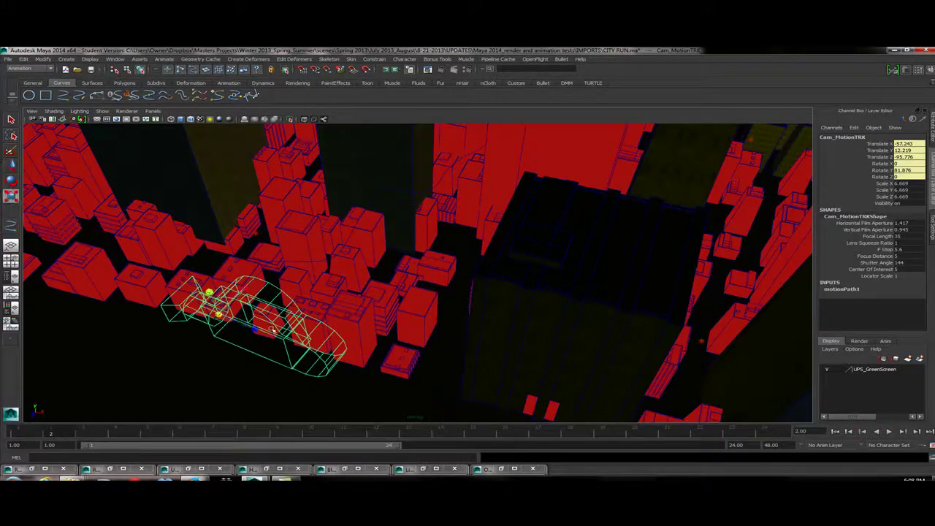
{"action": "left_click_drag", "start_coordinate": [219, 316], "coordinate": [71, 324]}
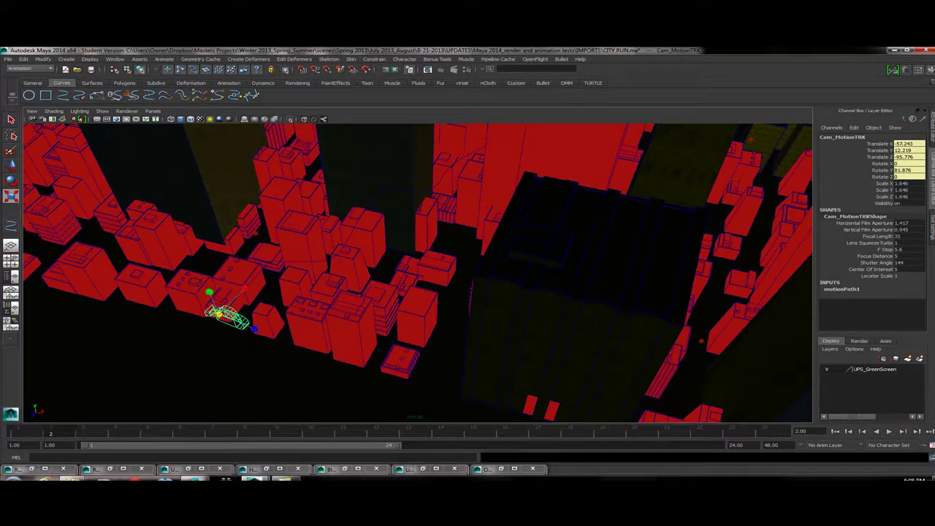
Step: Set the playback and animation end frame to 300 in the Range Slider
{"action": "left_click", "coordinate": [929, 445]}
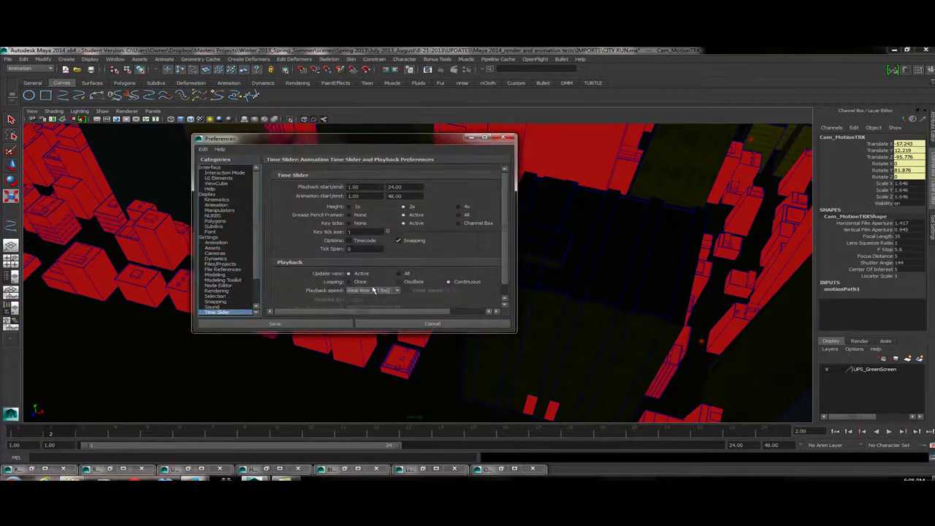
{"action": "left_click", "coordinate": [424, 324]}
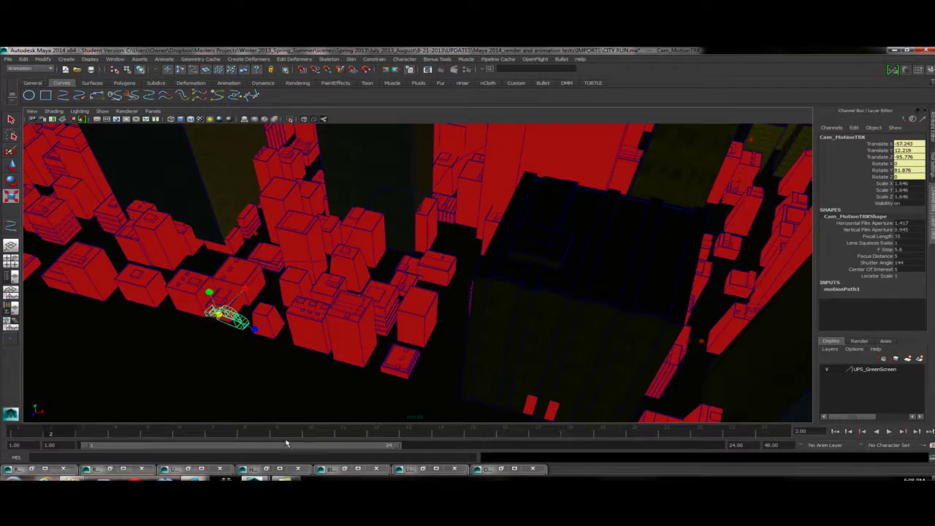
{"action": "left_click_drag", "start_coordinate": [395, 449], "coordinate": [682, 446]}
{"action": "type", "text": "3"}
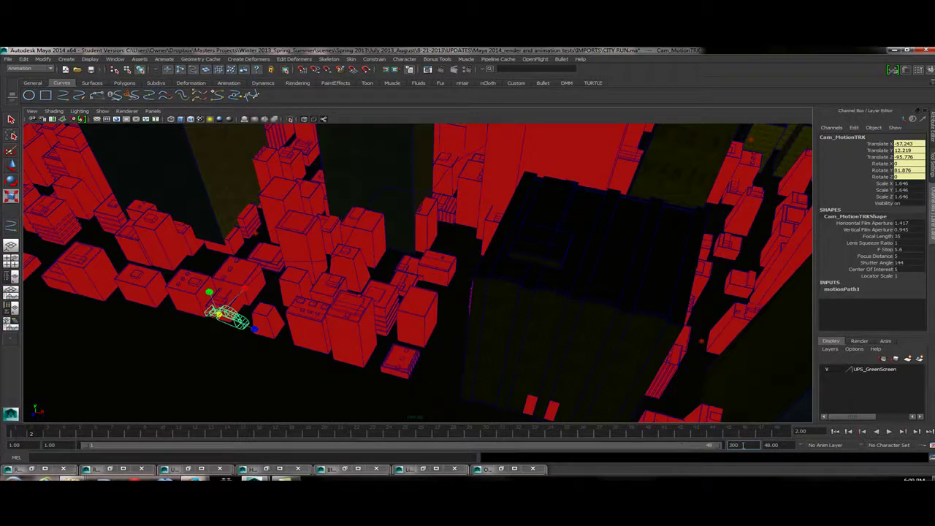
{"action": "key", "text": "Return"}
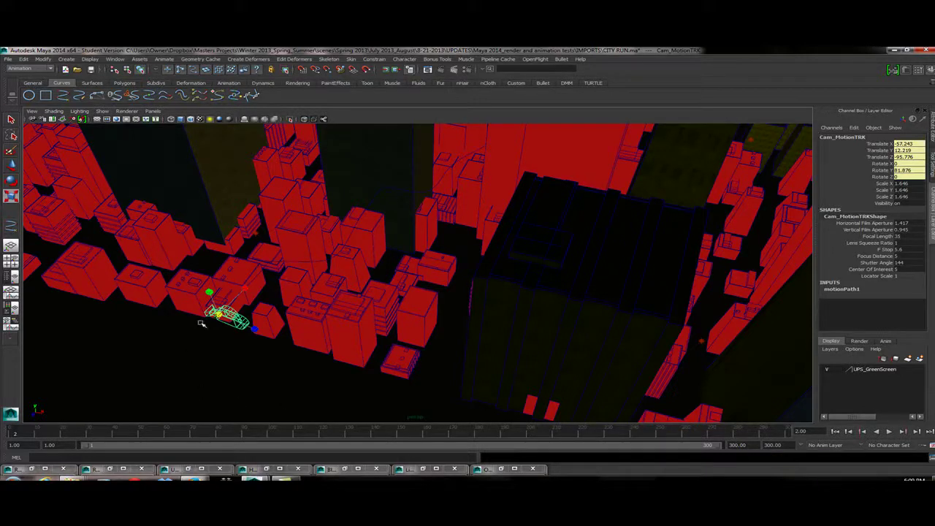
Step: Select Cam_MotionTRK, expand its motionPath1 attributes such as U Value, and play the flight
{"action": "left_click", "coordinate": [299, 261]}
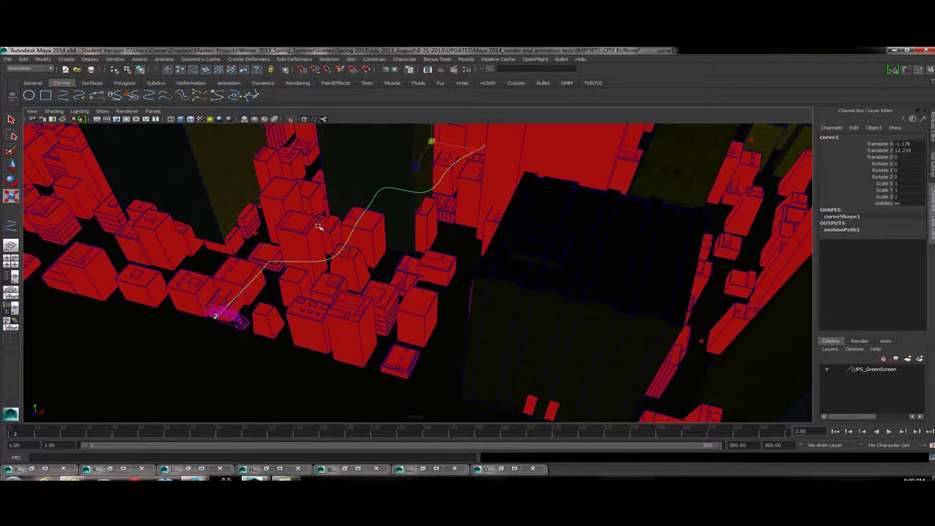
{"action": "left_click", "coordinate": [231, 319]}
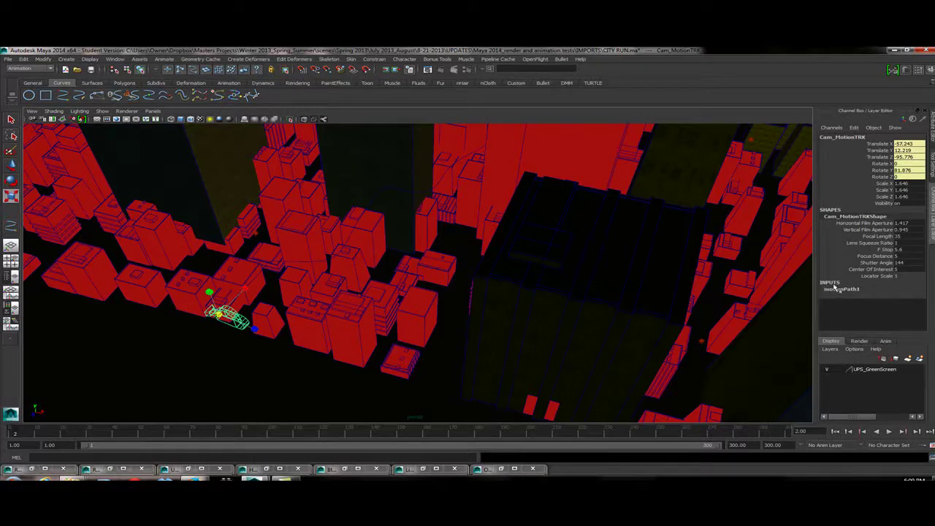
{"action": "left_click", "coordinate": [315, 261]}
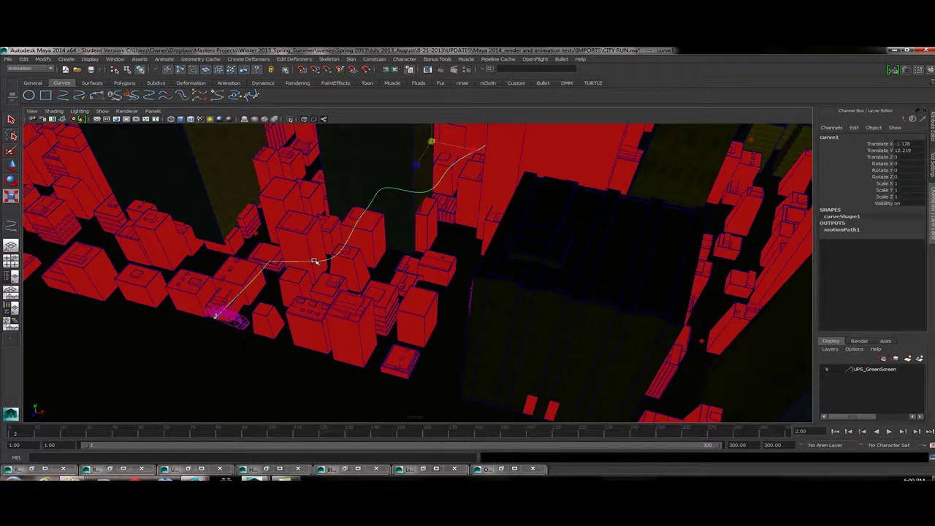
{"action": "left_click", "coordinate": [840, 231]}
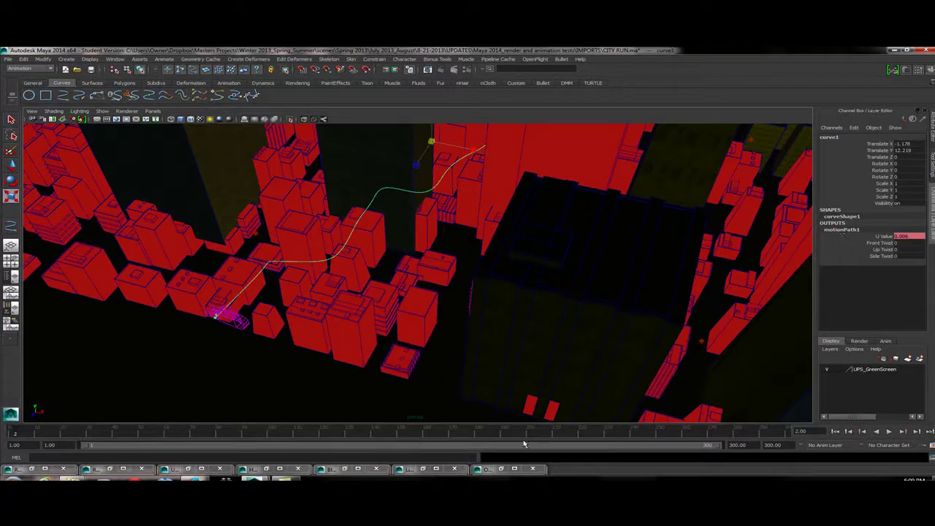
{"action": "left_click", "coordinate": [228, 312]}
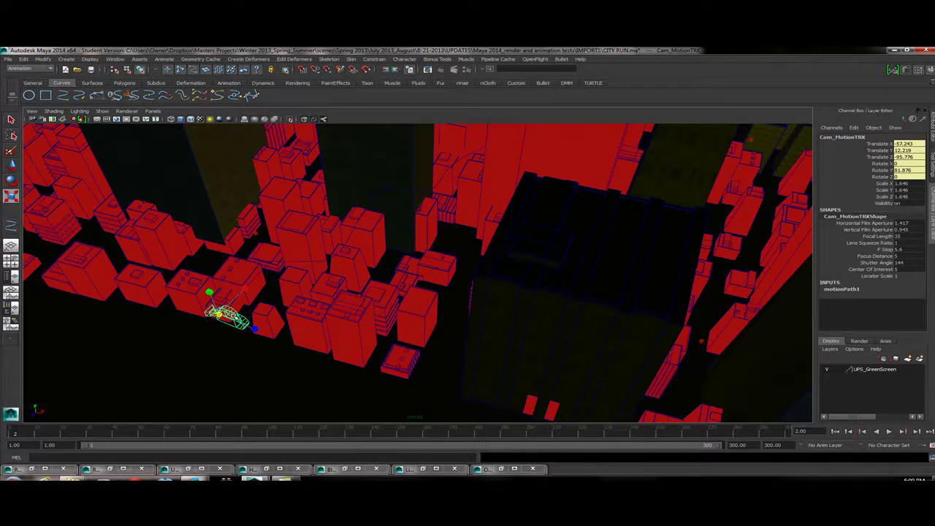
{"action": "left_click", "coordinate": [837, 291]}
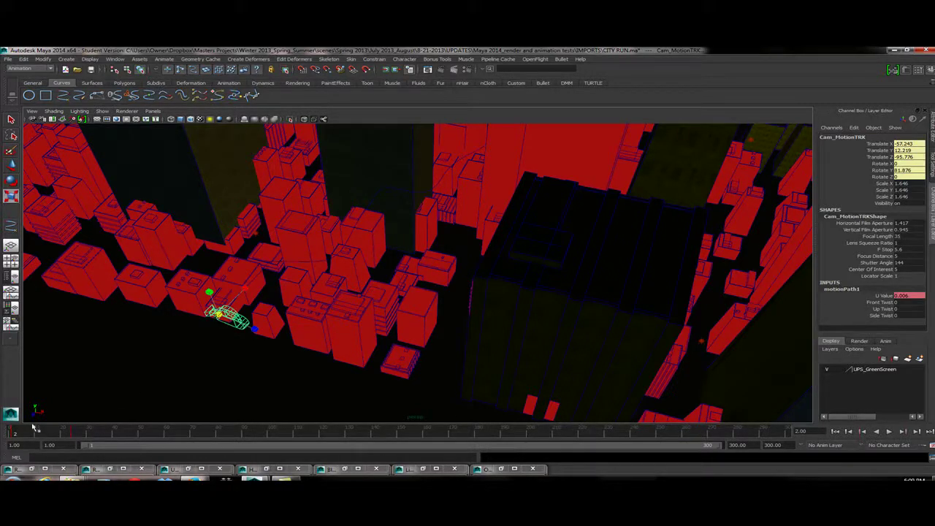
{"action": "key", "text": "alt+v"}
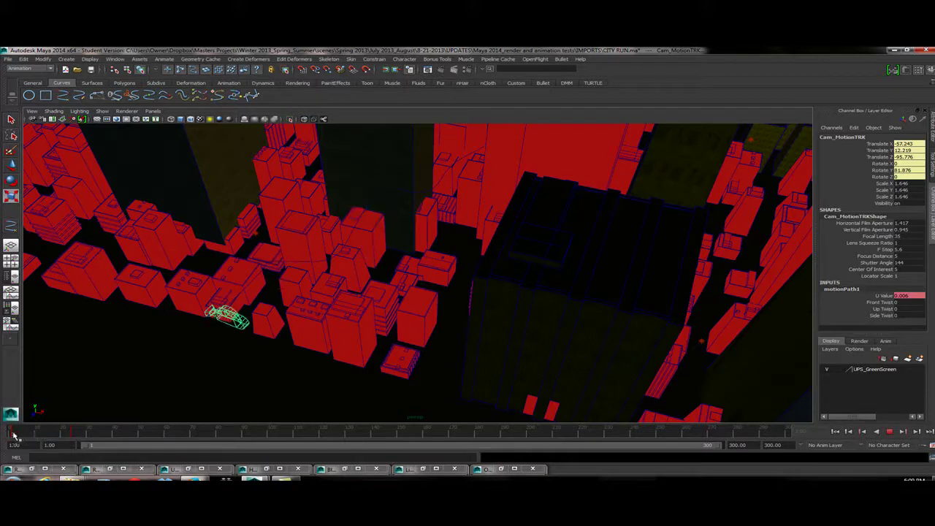
Step: Stop playback and scrub the timeline between frames 1 and 244 to check the path motion
{"action": "left_click", "coordinate": [72, 434]}
{"action": "key", "text": "alt+v"}
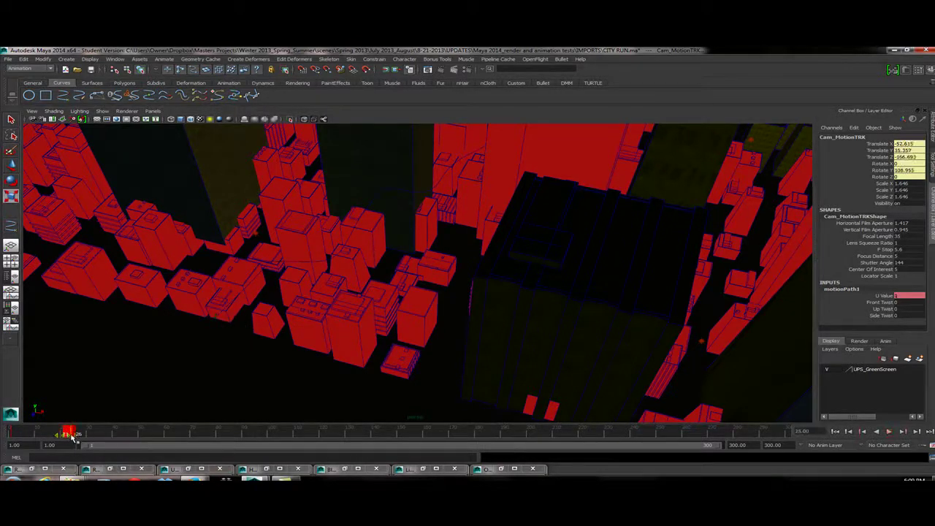
{"action": "mouse_move", "coordinate": [70, 436]}
{"action": "left_mouse_down"}
{"action": "mouse_move", "coordinate": [420, 436]}
{"action": "mouse_move", "coordinate": [81, 441]}
{"action": "left_mouse_up"}
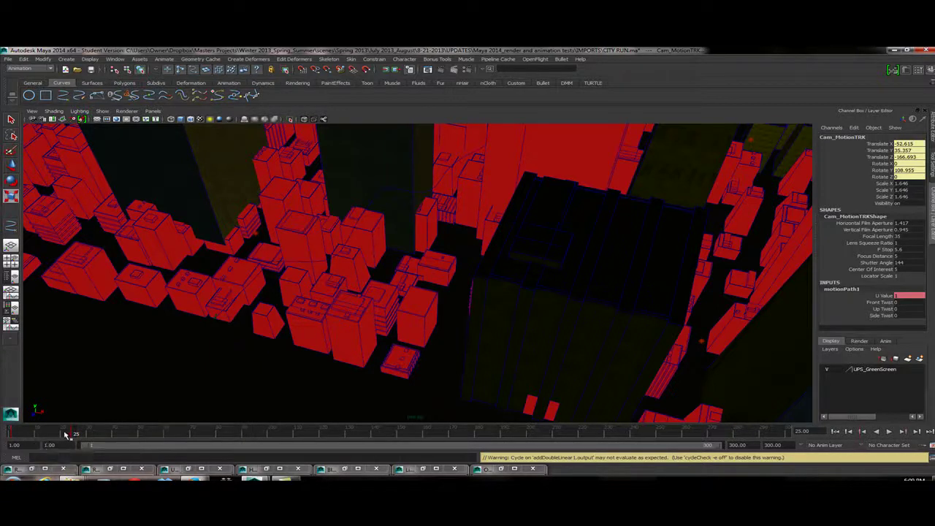
{"action": "left_click_drag", "start_coordinate": [66, 435], "coordinate": [785, 448]}
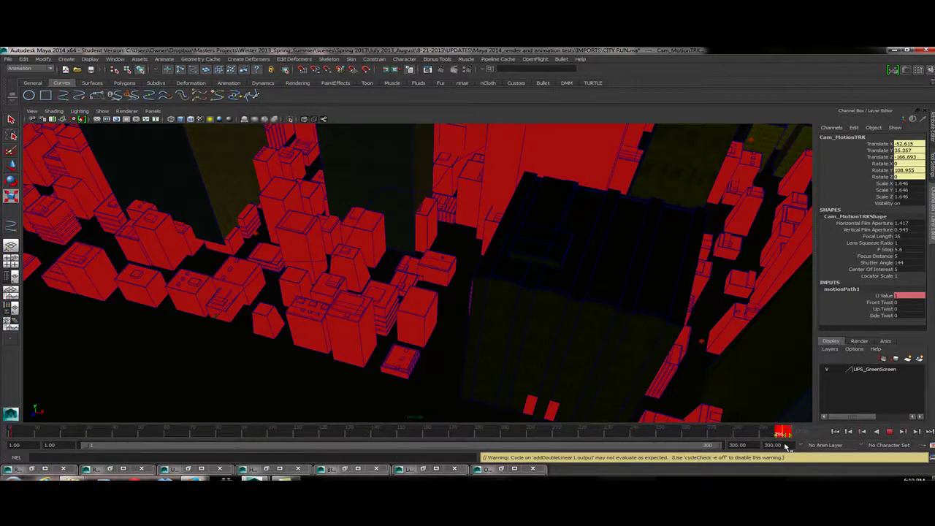
{"action": "left_click", "coordinate": [644, 431]}
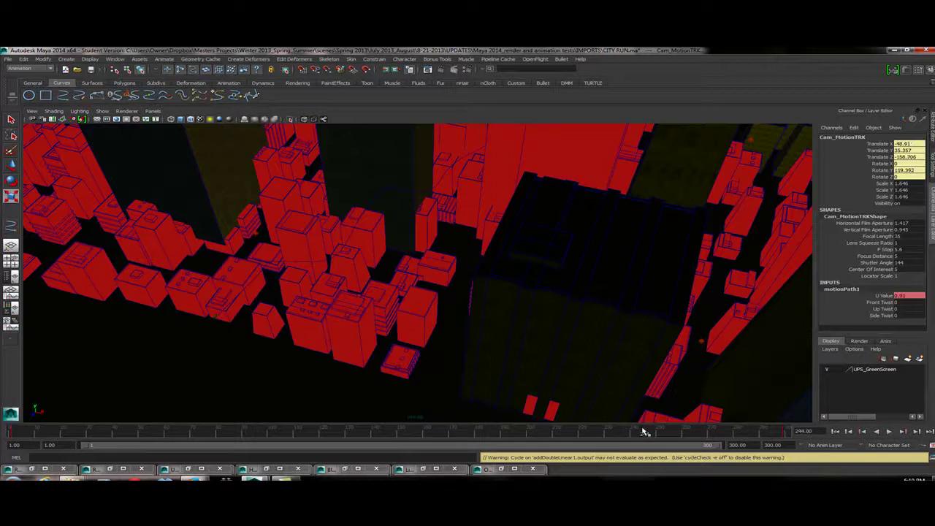
{"action": "left_click", "coordinate": [27, 433]}
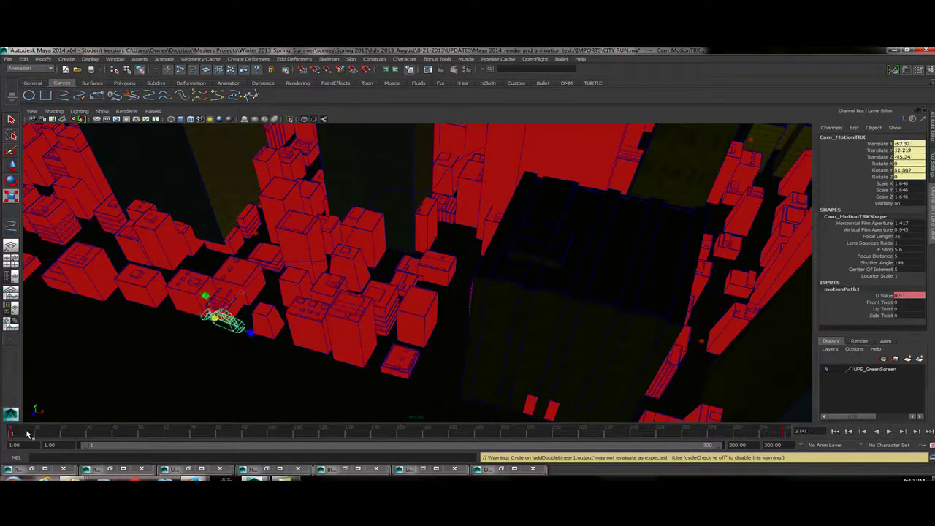
Step: Scale Cam_MotionTRK down to about 0.728 and scrub again to check it
{"action": "left_click_drag", "start_coordinate": [18, 437], "coordinate": [347, 443]}
{"action": "mouse_move", "coordinate": [348, 436]}
{"action": "left_mouse_down"}
{"action": "mouse_move", "coordinate": [37, 436]}
{"action": "mouse_move", "coordinate": [344, 432]}
{"action": "mouse_move", "coordinate": [44, 438]}
{"action": "mouse_move", "coordinate": [251, 450]}
{"action": "mouse_move", "coordinate": [314, 437]}
{"action": "mouse_move", "coordinate": [223, 436]}
{"action": "left_mouse_up"}
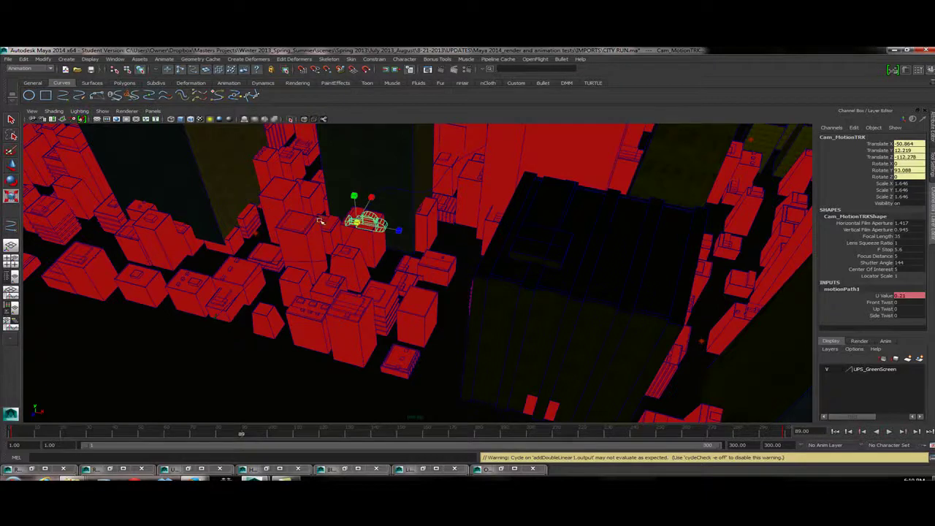
{"action": "left_click_drag", "start_coordinate": [360, 223], "coordinate": [312, 235]}
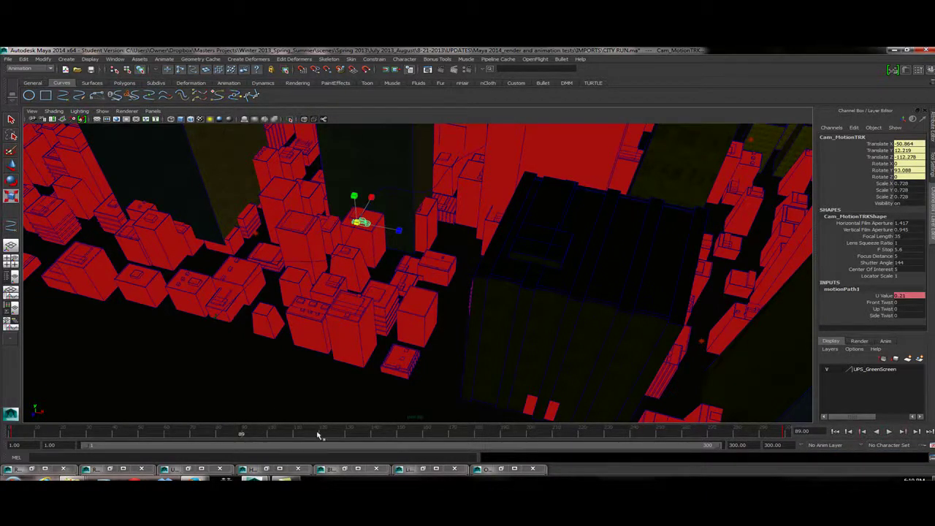
{"action": "left_click_drag", "start_coordinate": [262, 435], "coordinate": [51, 458]}
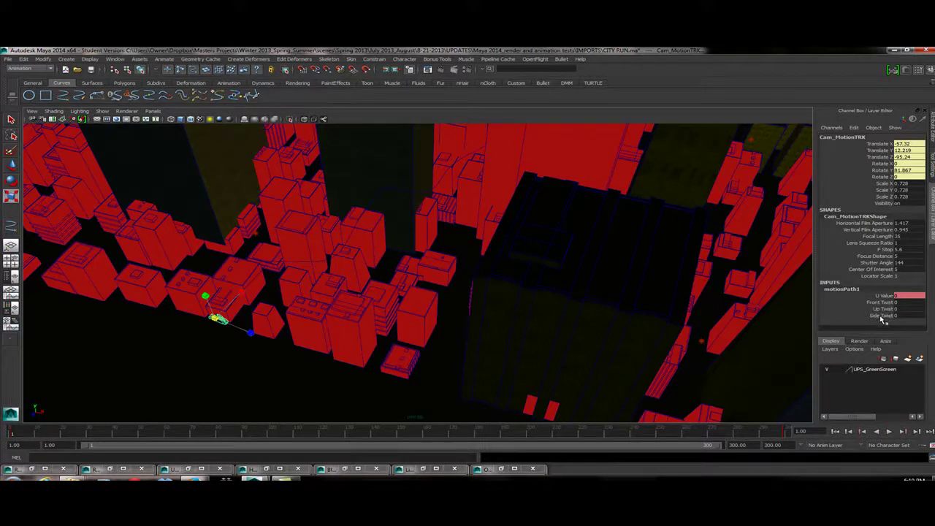
Step: Drag motionPath1 Side Twist to -1.146 and Up Twist near -88 so the camera faces along the path
{"action": "left_click", "coordinate": [879, 315]}
{"action": "middle_click_drag", "start_coordinate": [273, 302], "coordinate": [232, 310]}
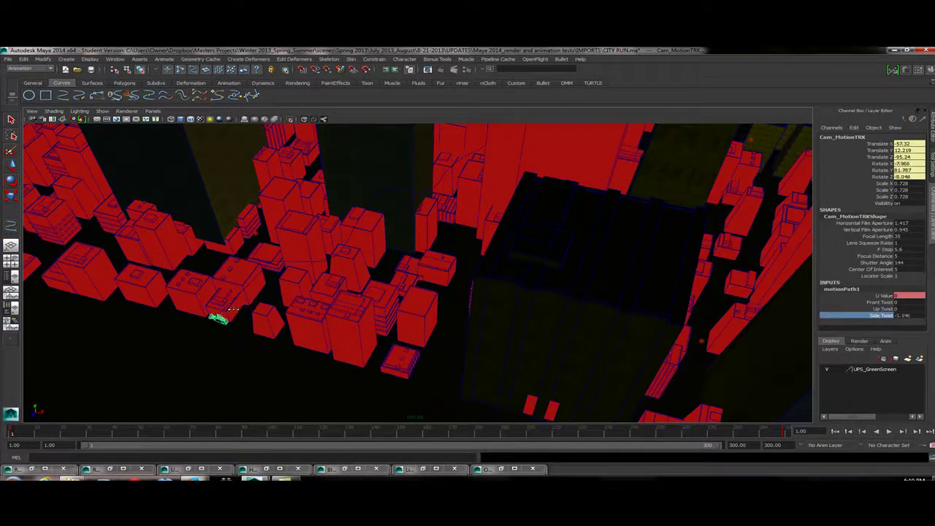
{"action": "left_click", "coordinate": [881, 309]}
{"action": "middle_click_drag", "start_coordinate": [339, 311], "coordinate": [291, 323]}
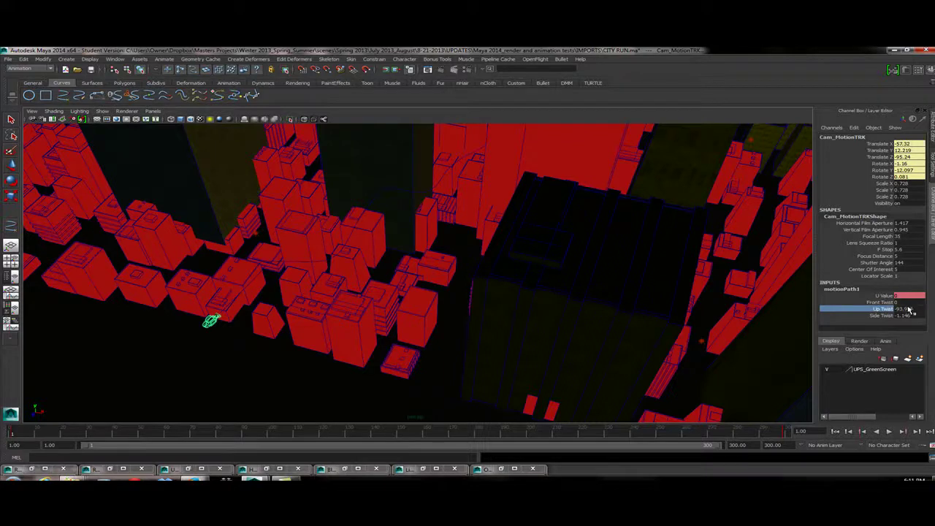
Step: Play back to check the orientation and fine-tune Up Twist to -98.236
{"action": "key", "text": "alt+v"}
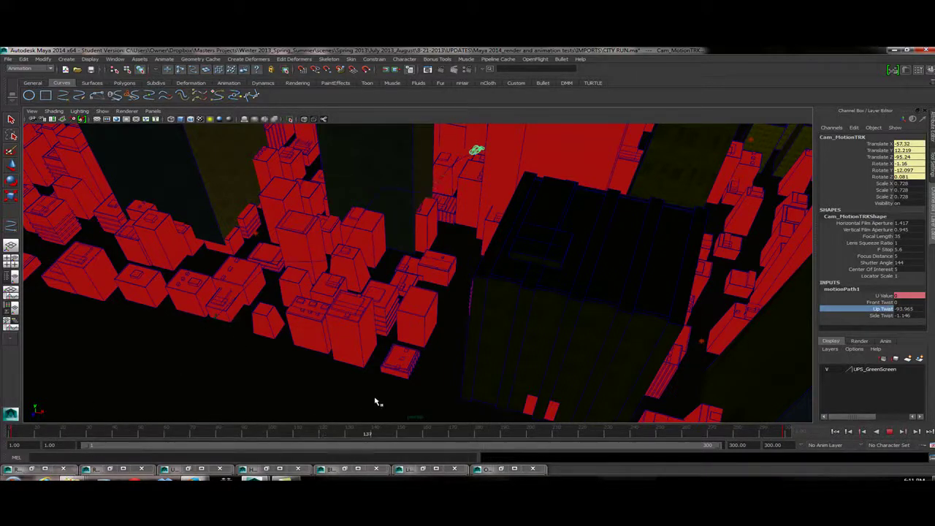
{"action": "left_click_drag", "start_coordinate": [344, 433], "coordinate": [11, 433]}
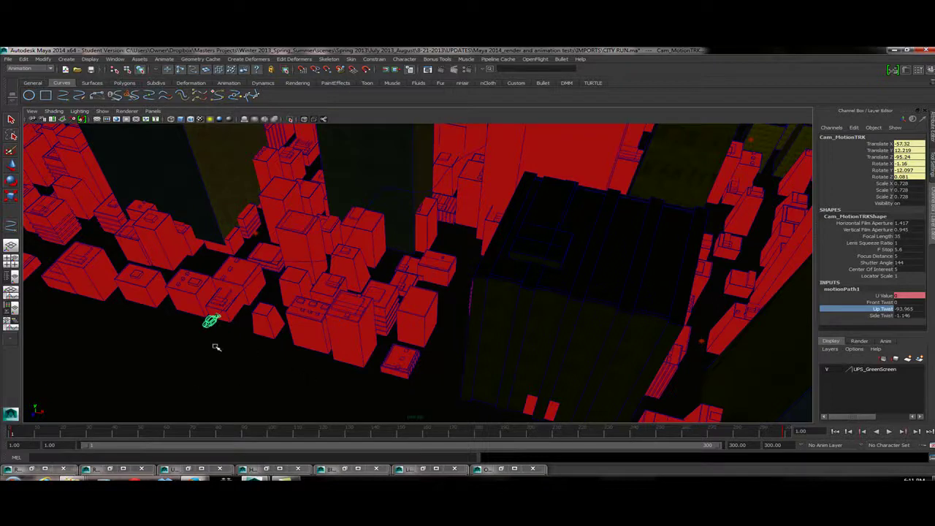
{"action": "middle_click_drag", "start_coordinate": [216, 347], "coordinate": [219, 347]}
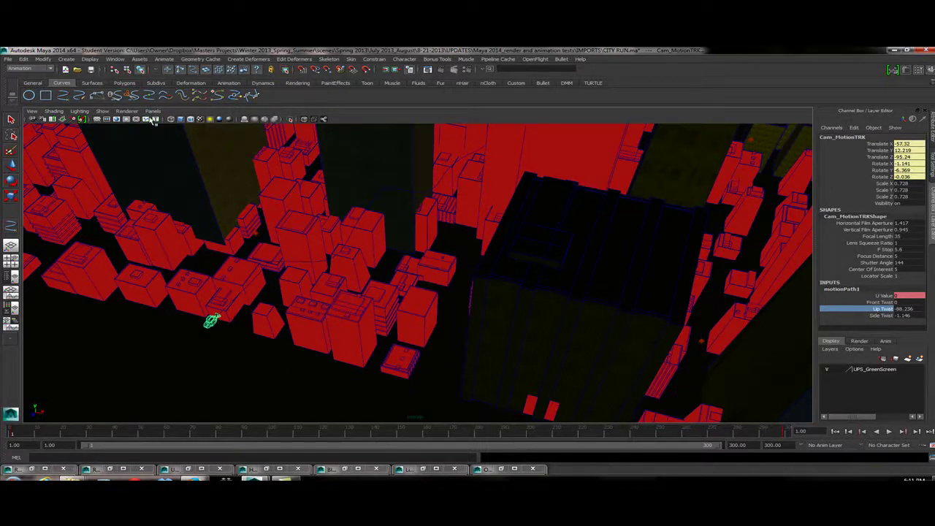
Step: Key the motionPath1 twist channel with Key Selected and show the Panels > Perspective camera list
{"action": "left_click", "coordinate": [102, 111]}
{"action": "mouse_move", "coordinate": [152, 111]}
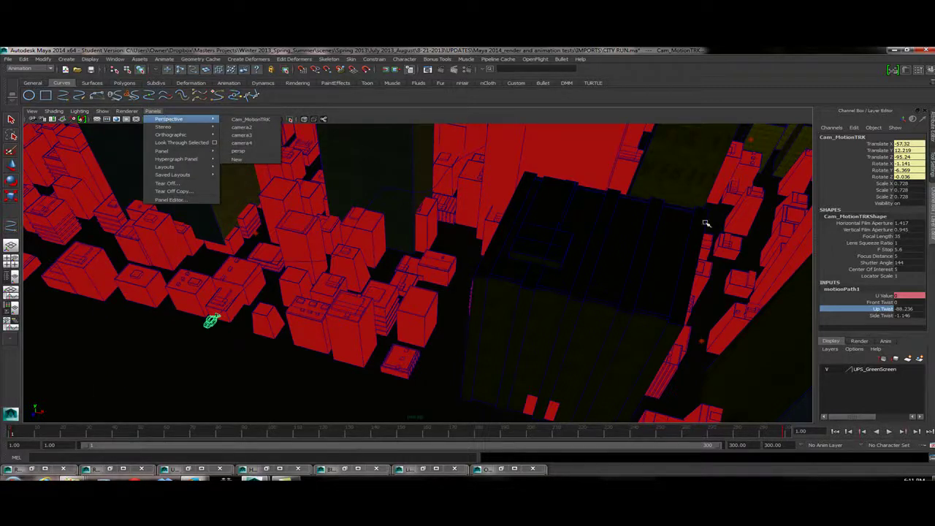
{"action": "left_click", "coordinate": [871, 307]}
{"action": "right_click", "coordinate": [872, 306]}
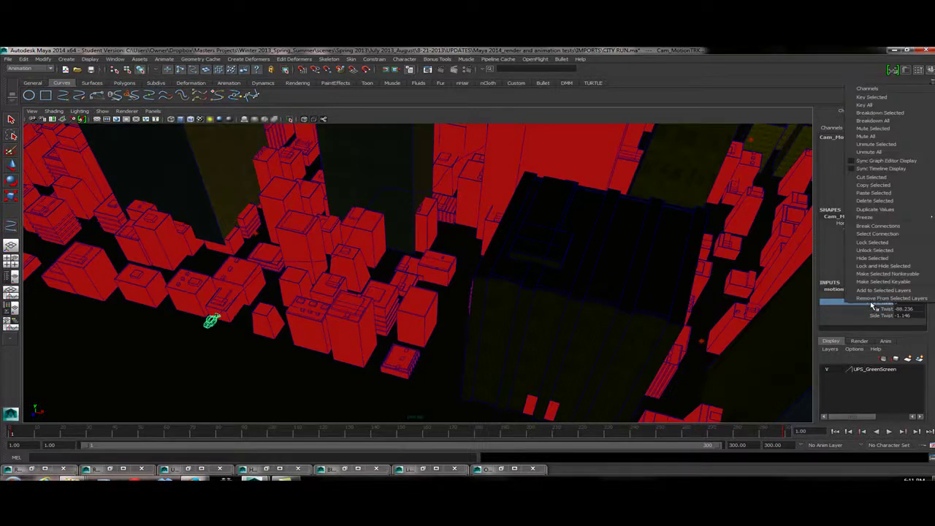
{"action": "left_click", "coordinate": [867, 104]}
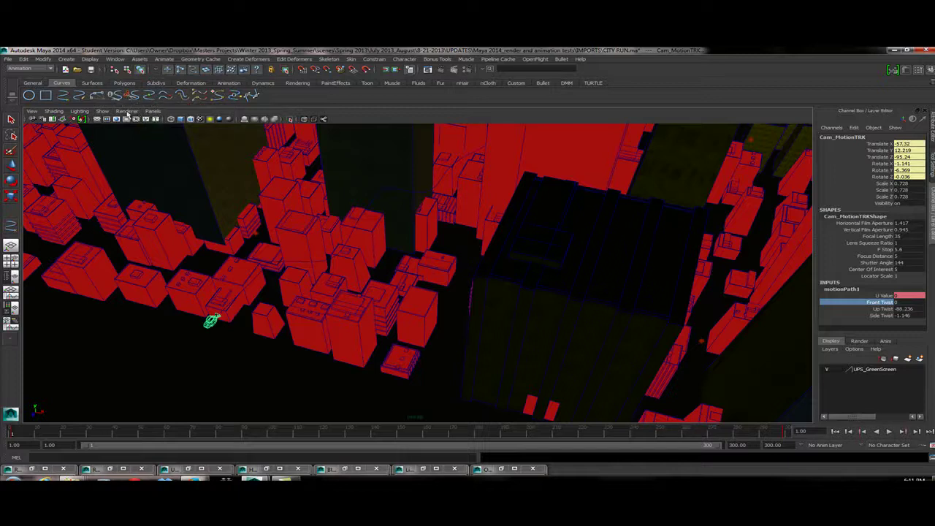
{"action": "left_click", "coordinate": [126, 112]}
{"action": "mouse_move", "coordinate": [153, 112]}
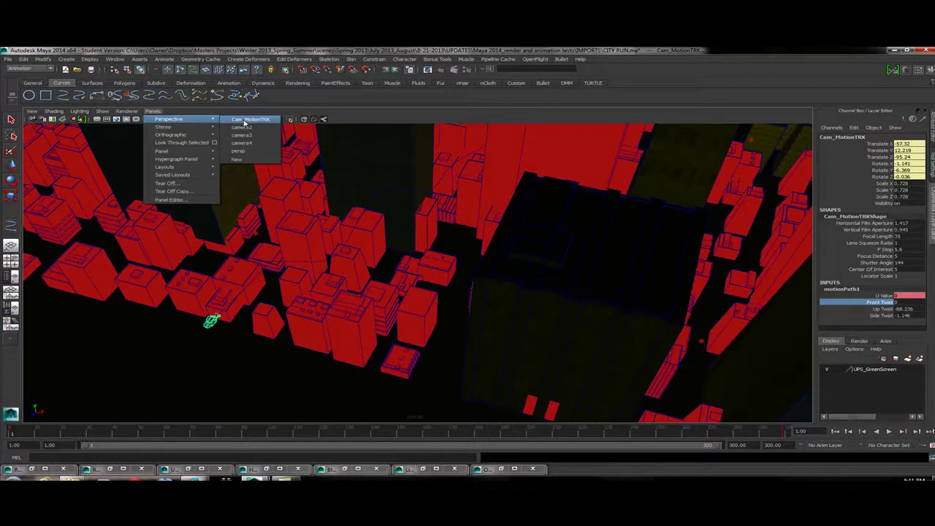
Step: Look through Cam_MotionTRK and play its flight between the red towers
{"action": "left_click", "coordinate": [246, 122]}
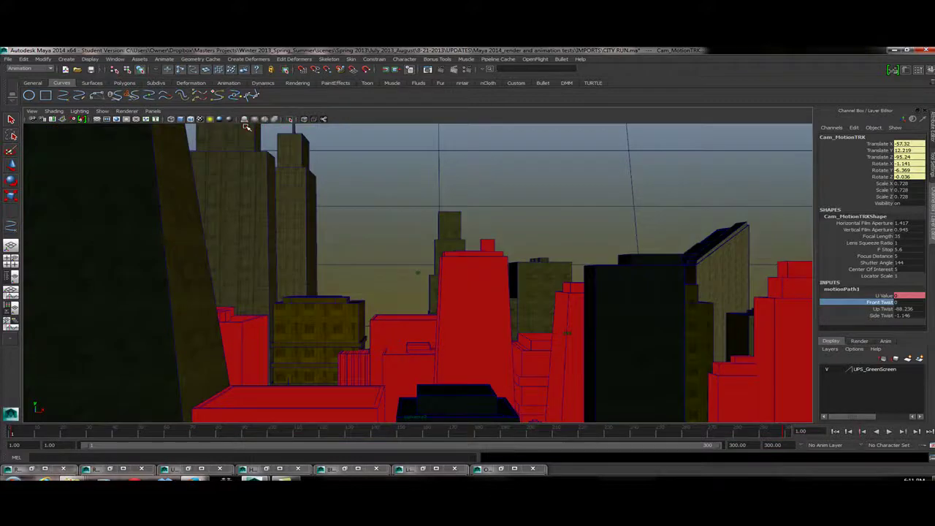
{"action": "key", "text": "alt+v"}
{"action": "key", "text": "alt+v"}
{"action": "left_click", "coordinate": [152, 112]}
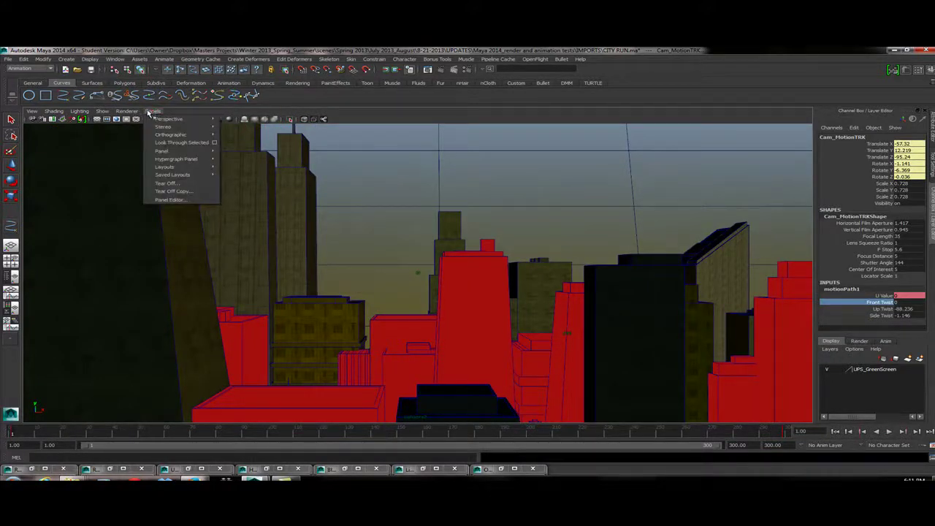
{"action": "mouse_move", "coordinate": [165, 119]}
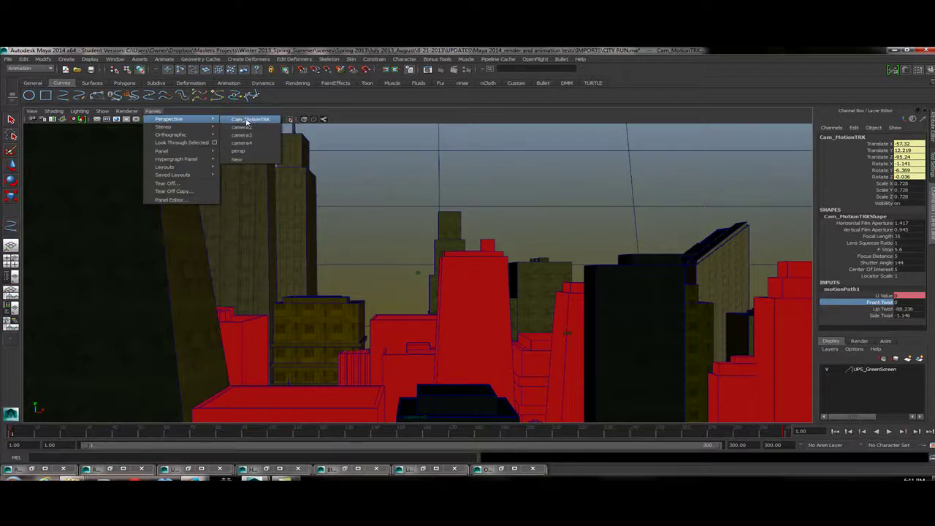
{"action": "left_click", "coordinate": [247, 120]}
{"action": "mouse_move", "coordinate": [7, 433]}
{"action": "left_mouse_down"}
{"action": "mouse_move", "coordinate": [351, 424]}
{"action": "mouse_move", "coordinate": [12, 433]}
{"action": "left_mouse_up"}
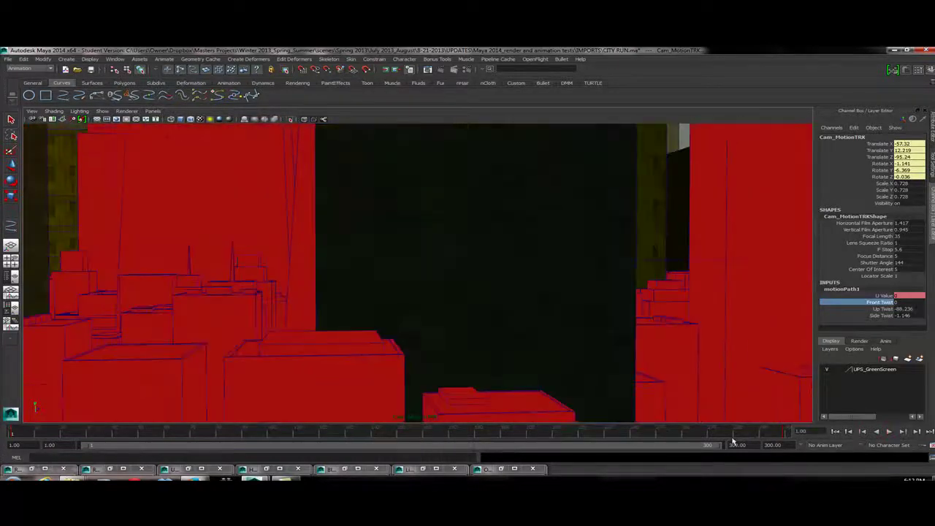
{"action": "left_click", "coordinate": [887, 432]}
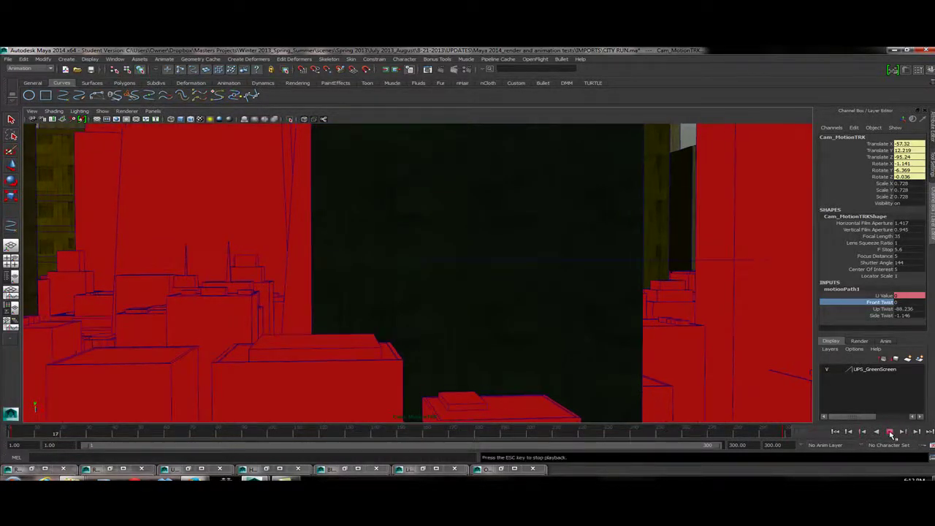
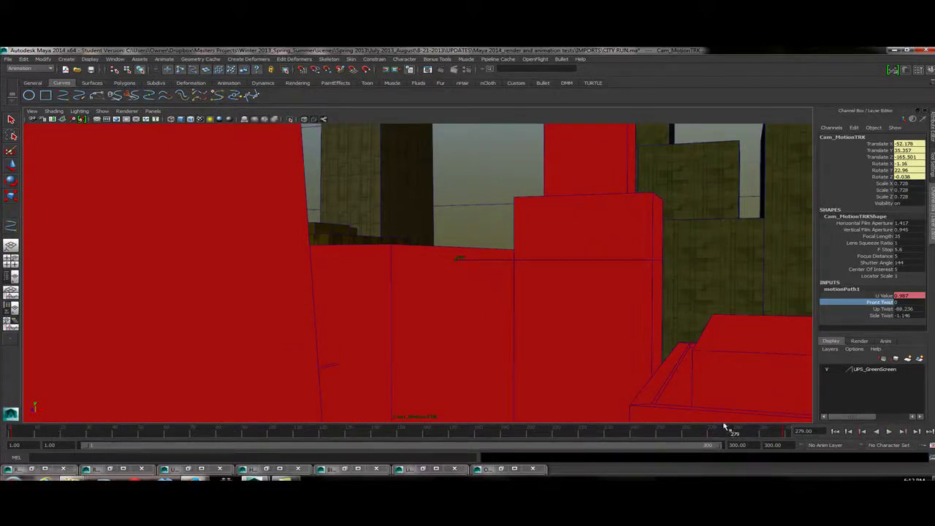
Step: Look through the persp camera in a maximized view and orbit over the city and curve3
{"action": "key", "text": "space"}
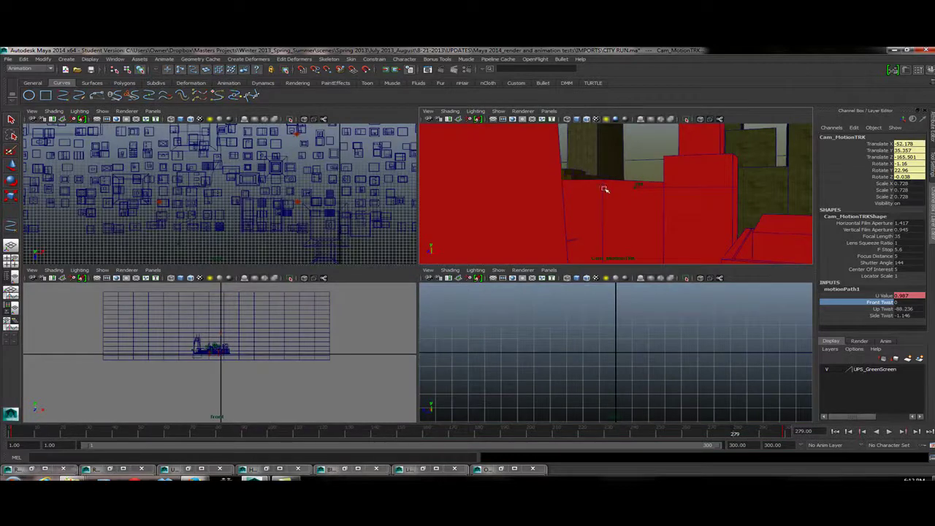
{"action": "left_click", "coordinate": [549, 111]}
{"action": "mouse_move", "coordinate": [562, 119]}
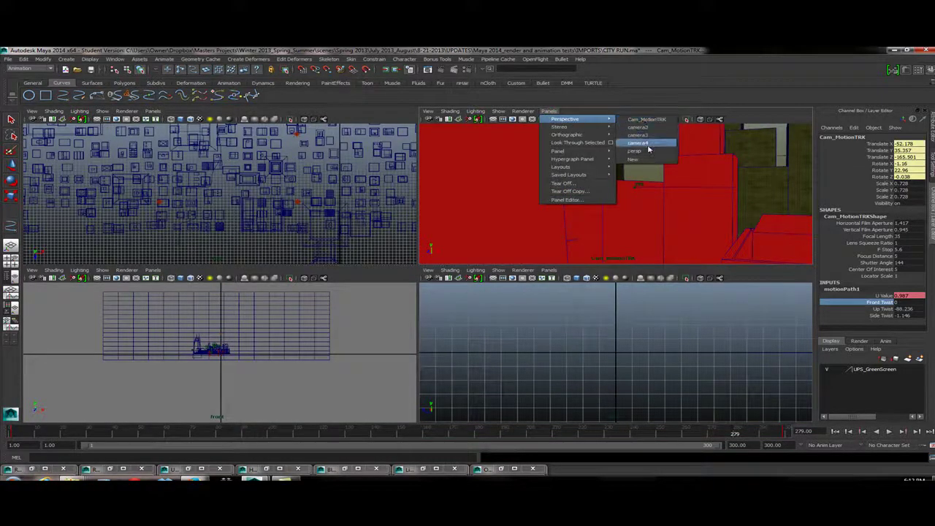
{"action": "left_click", "coordinate": [650, 151]}
{"action": "key", "text": "space"}
{"action": "left_click_drag", "start_coordinate": [507, 351], "coordinate": [410, 299], "text": "alt"}
Step: Stretch the motion-path curve along Z to 2.382, then look through Cam_MotionTRK
{"action": "left_click", "coordinate": [341, 280]}
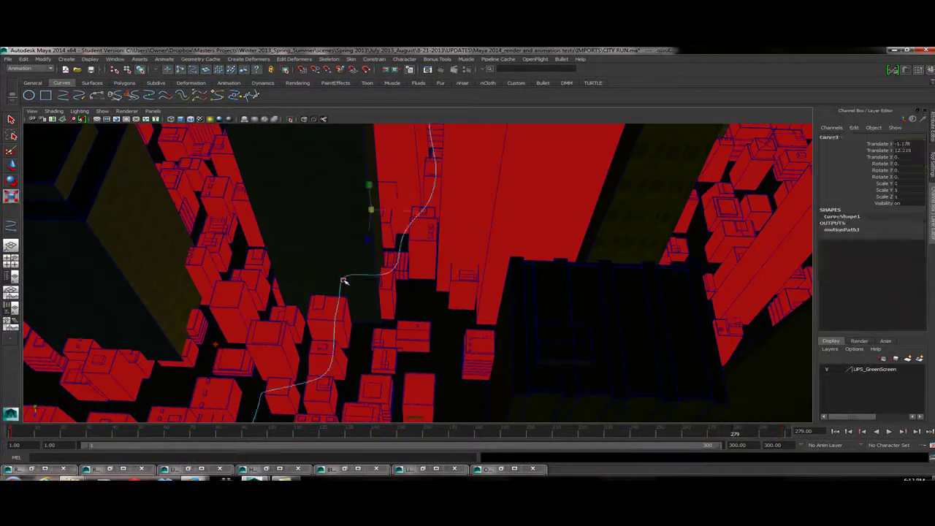
{"action": "left_click_drag", "start_coordinate": [371, 248], "coordinate": [352, 220]}
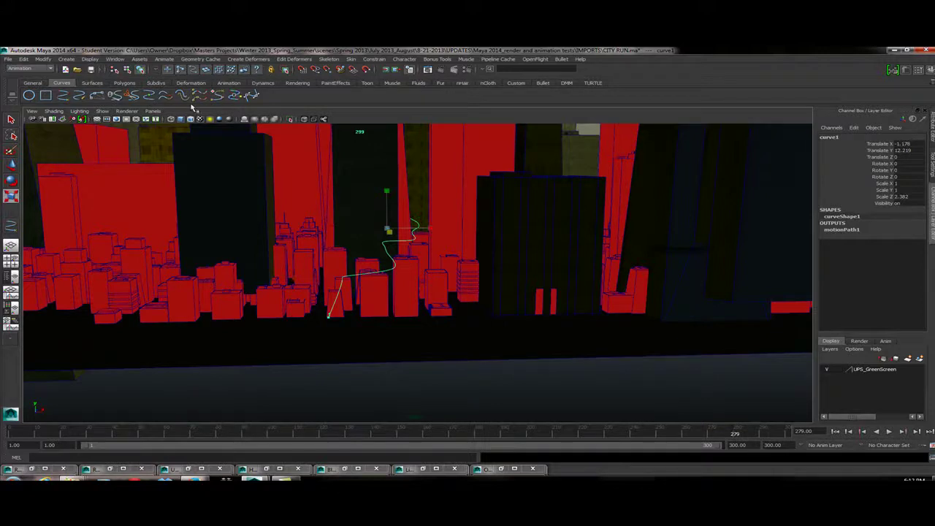
{"action": "left_click", "coordinate": [153, 111]}
{"action": "mouse_move", "coordinate": [182, 119]}
{"action": "left_click", "coordinate": [249, 122]}
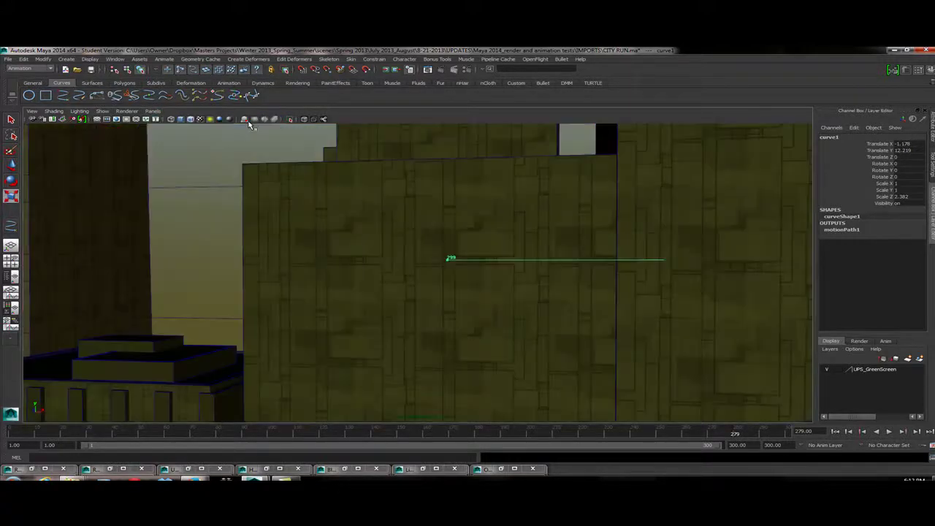
Step: Play the camera's flight through the city from the first frame and stop it
{"action": "left_click_drag", "start_coordinate": [34, 437], "coordinate": [4, 436]}
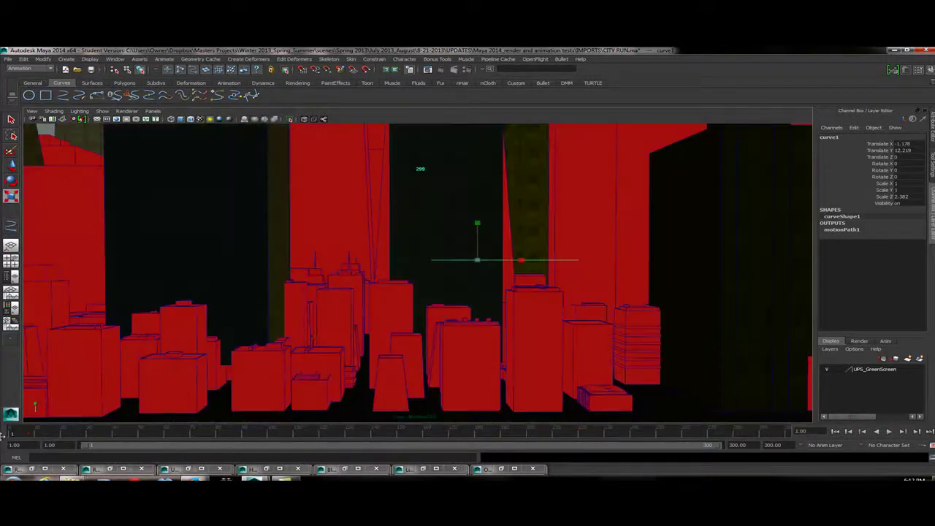
{"action": "left_click", "coordinate": [888, 432]}
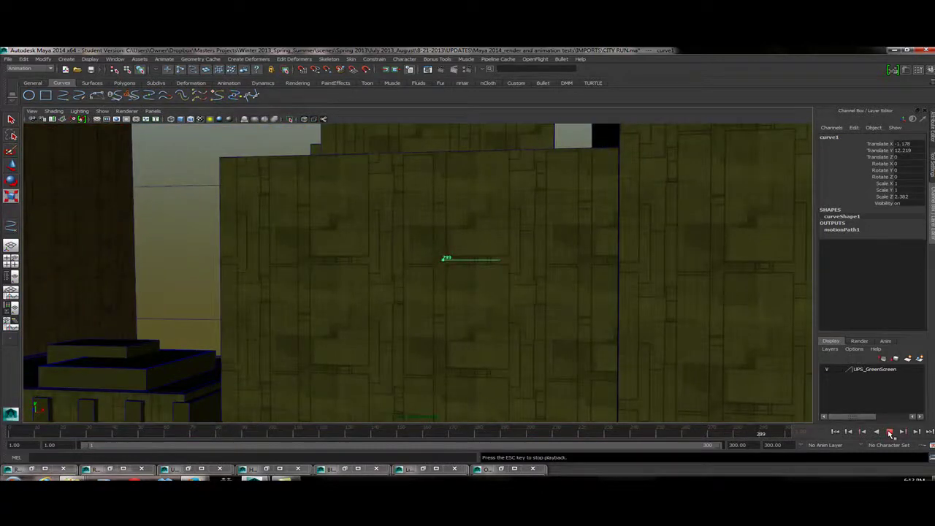
{"action": "key", "text": "Escape"}
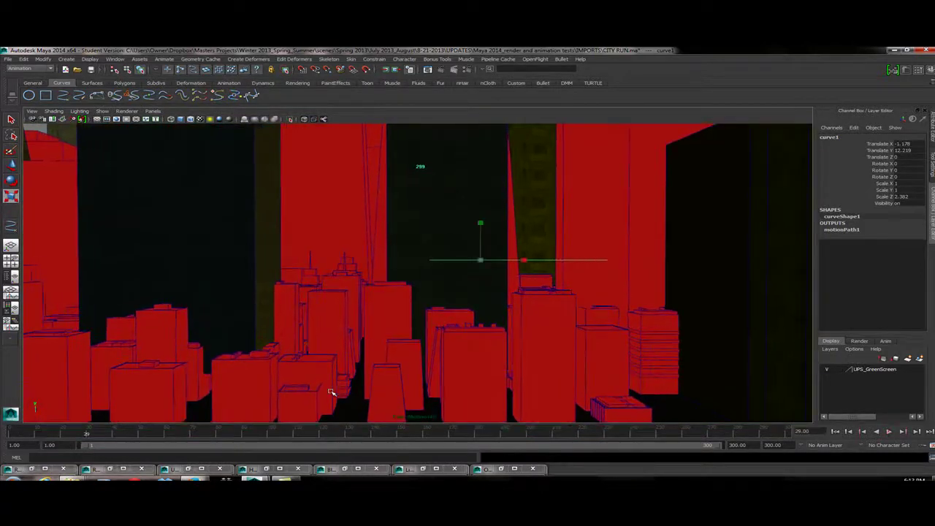
{"action": "key", "text": "alt+v"}
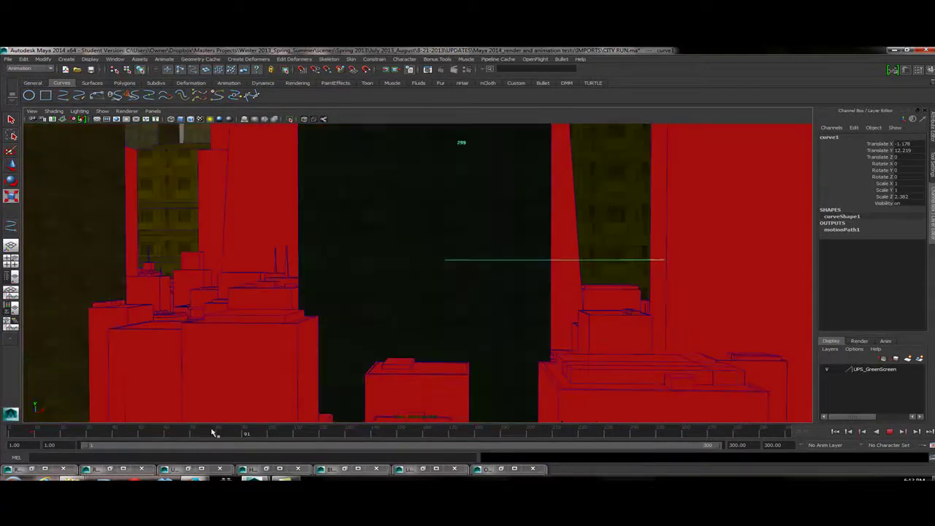
{"action": "key", "text": "space"}
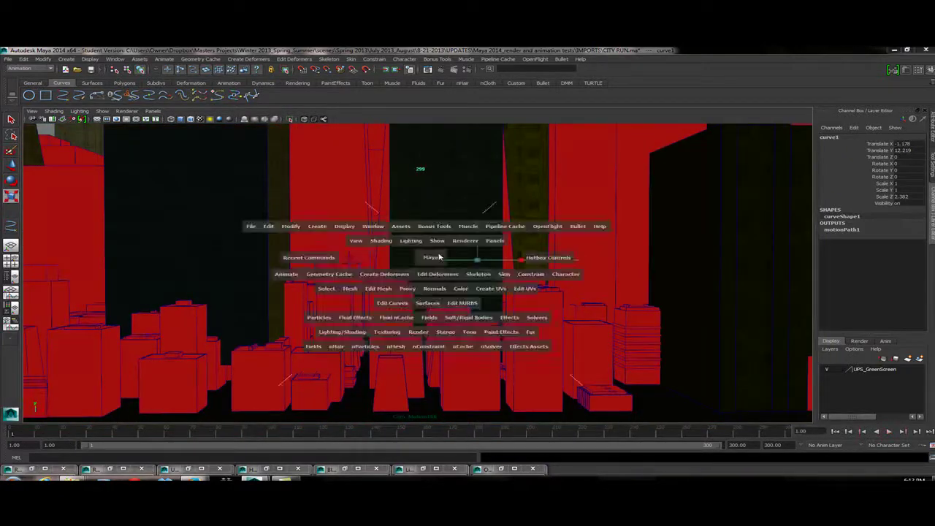
{"action": "key", "text": "space"}
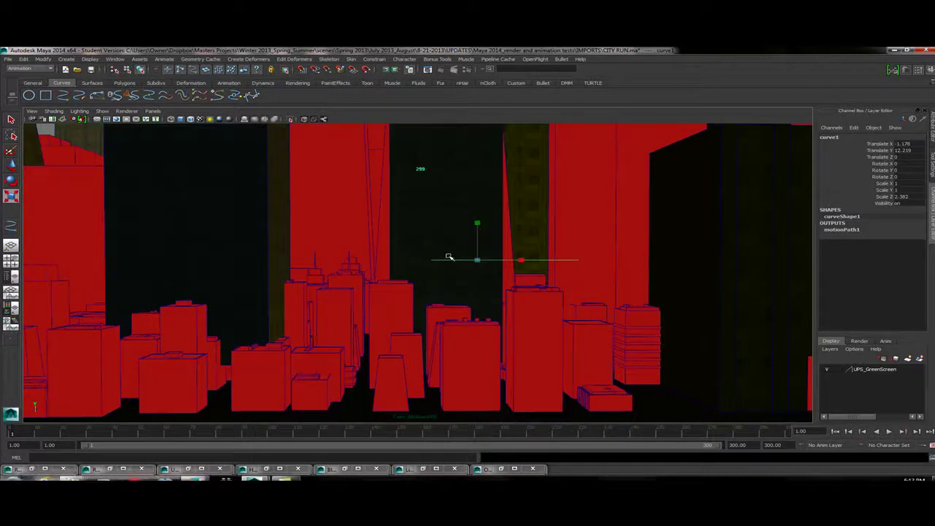
Step: Return to the persp view and orbit to see the path from higher up
{"action": "left_click", "coordinate": [152, 111]}
{"action": "mouse_move", "coordinate": [188, 128]}
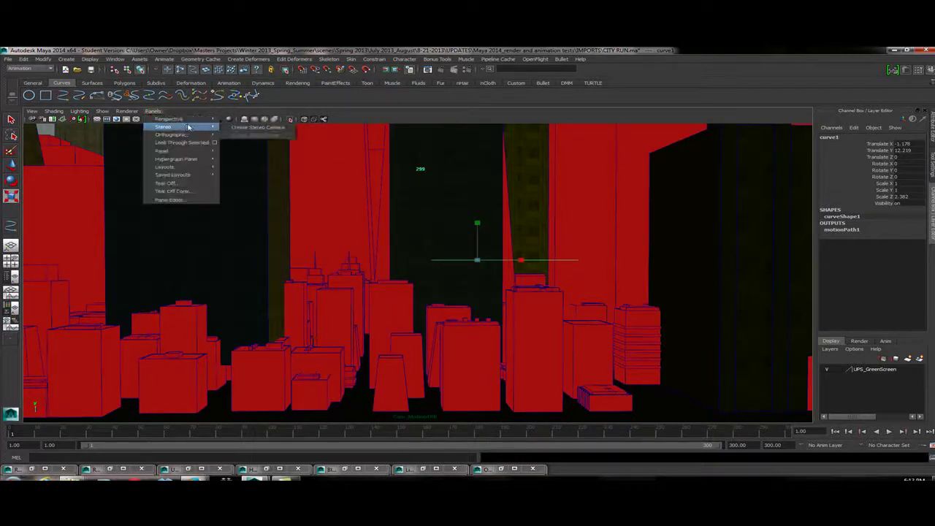
{"action": "left_click", "coordinate": [267, 150]}
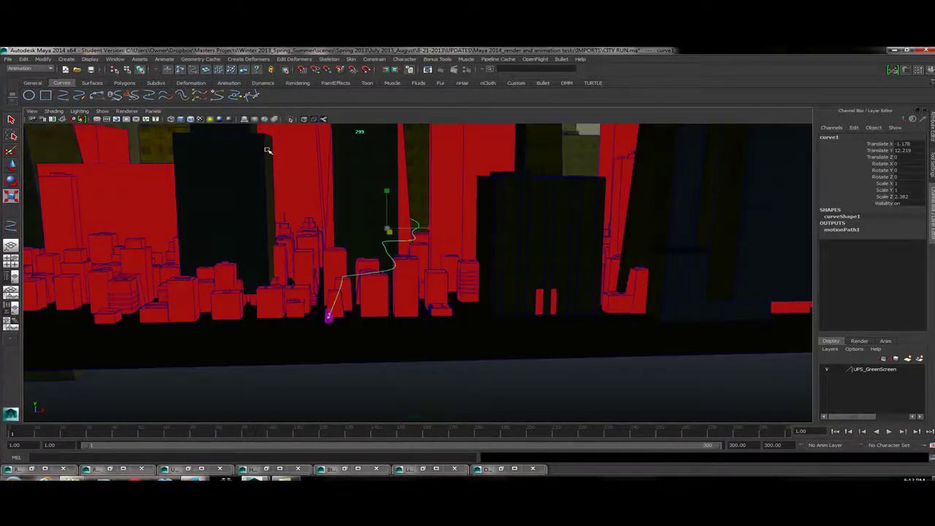
{"action": "left_click_drag", "start_coordinate": [287, 204], "coordinate": [225, 359], "text": "alt"}
Step: Move pSphere1 above the buildings to X -78.462, Y 48.613, Z -86.085
{"action": "left_click", "coordinate": [566, 282]}
{"action": "left_click", "coordinate": [240, 382]}
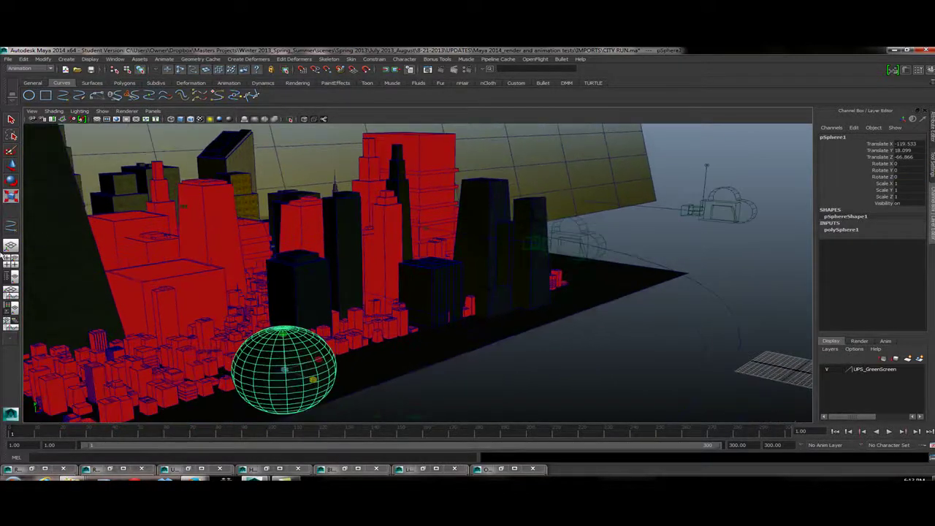
{"action": "left_click", "coordinate": [12, 165]}
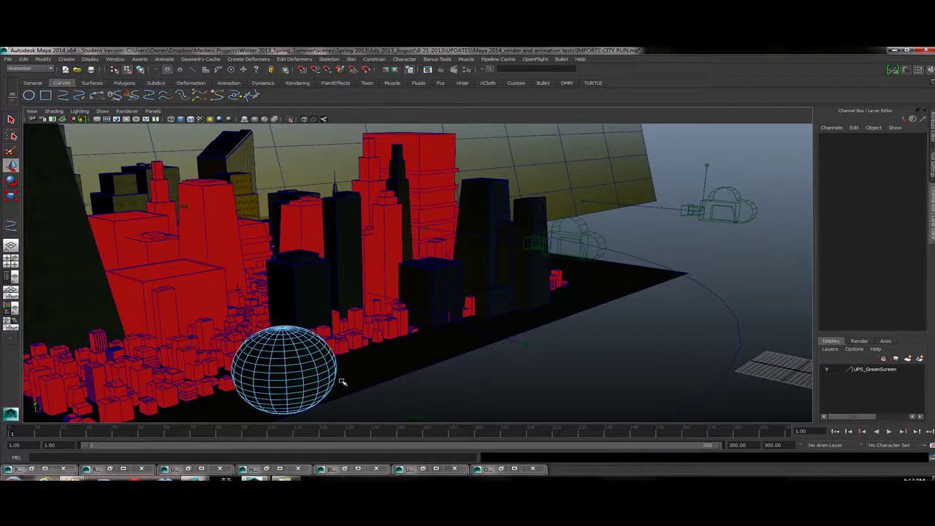
{"action": "right_click_drag", "start_coordinate": [297, 370], "coordinate": [343, 299]}
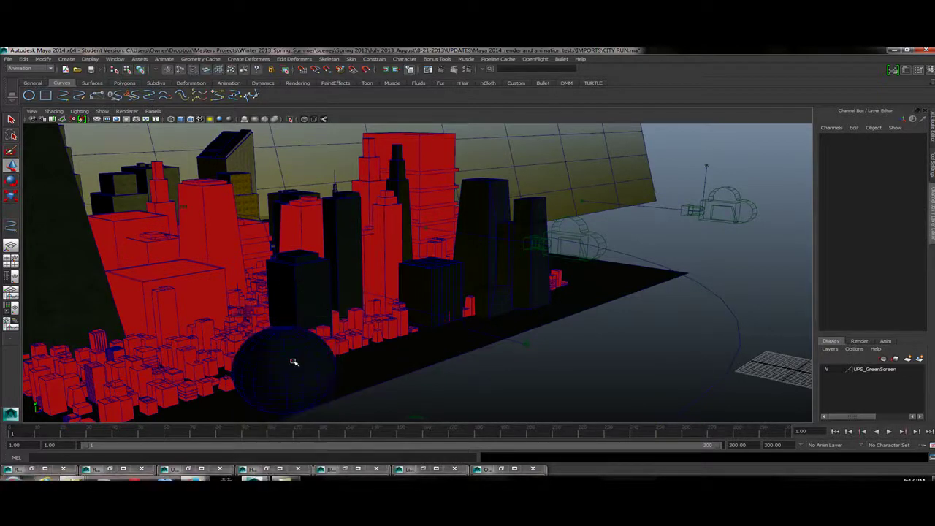
{"action": "left_click", "coordinate": [295, 359]}
{"action": "left_click_drag", "start_coordinate": [306, 352], "coordinate": [513, 260]}
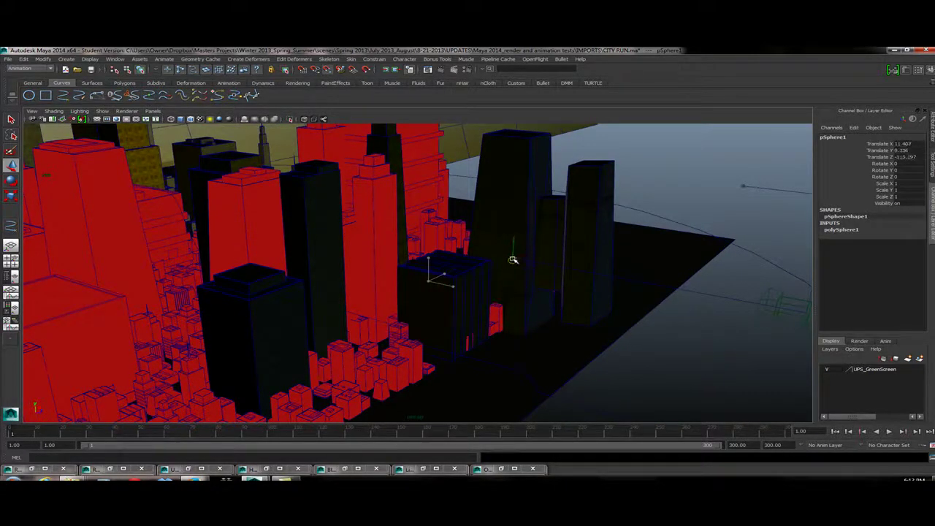
{"action": "key", "text": "ctrl+z"}
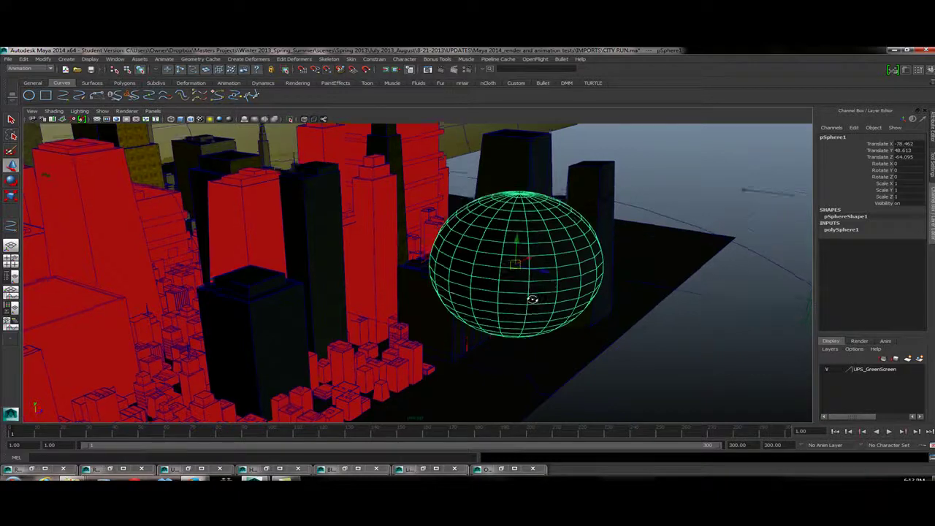
{"action": "left_click_drag", "start_coordinate": [532, 299], "coordinate": [475, 318], "text": "alt"}
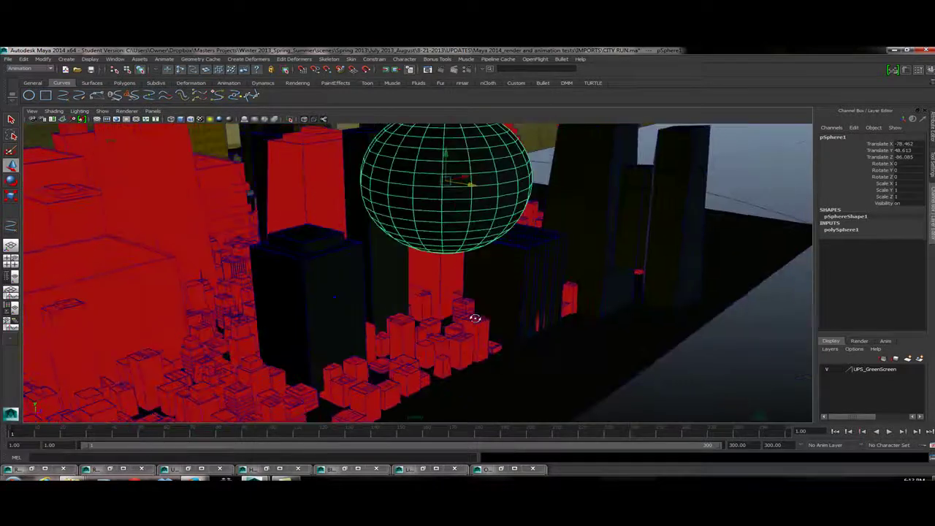
Step: Move camera2's aim locator along Z onto the sphere
{"action": "left_click", "coordinate": [603, 206]}
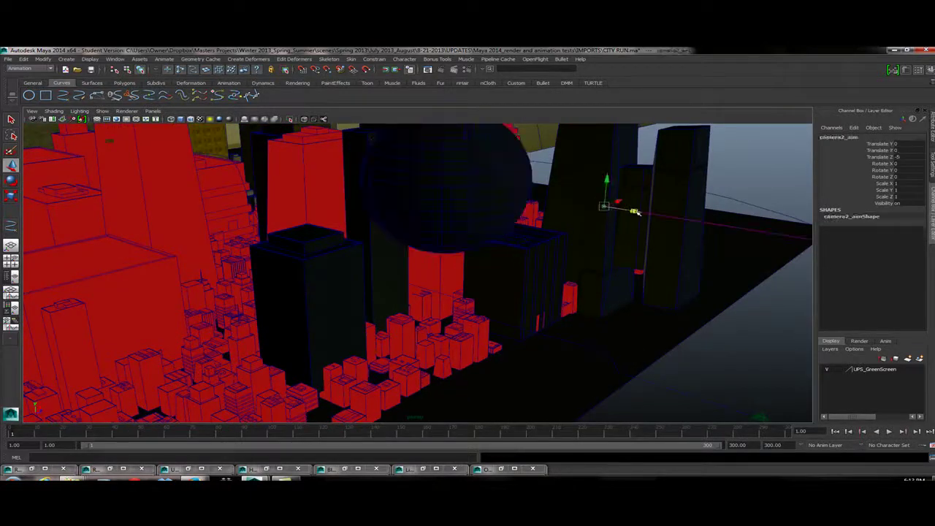
{"action": "left_click_drag", "start_coordinate": [634, 211], "coordinate": [463, 246], "text": "alt"}
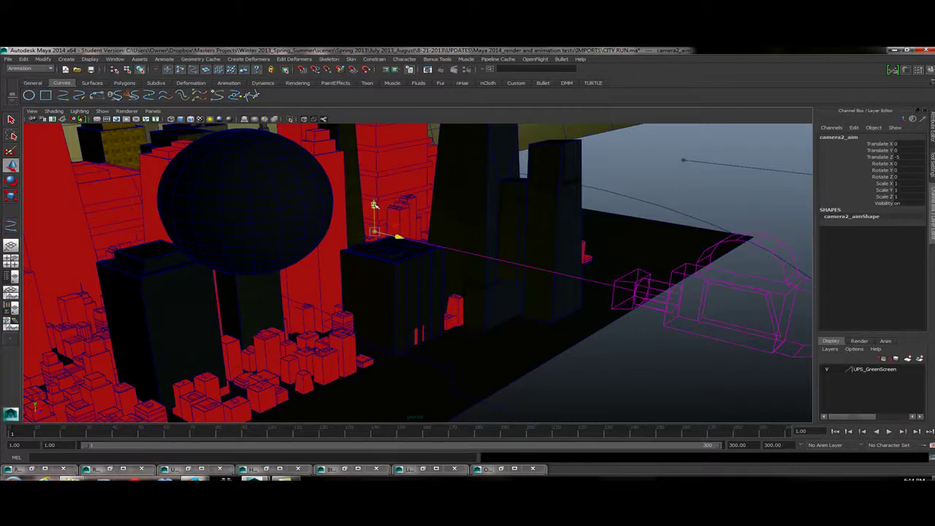
{"action": "left_click_drag", "start_coordinate": [374, 206], "coordinate": [461, 317]}
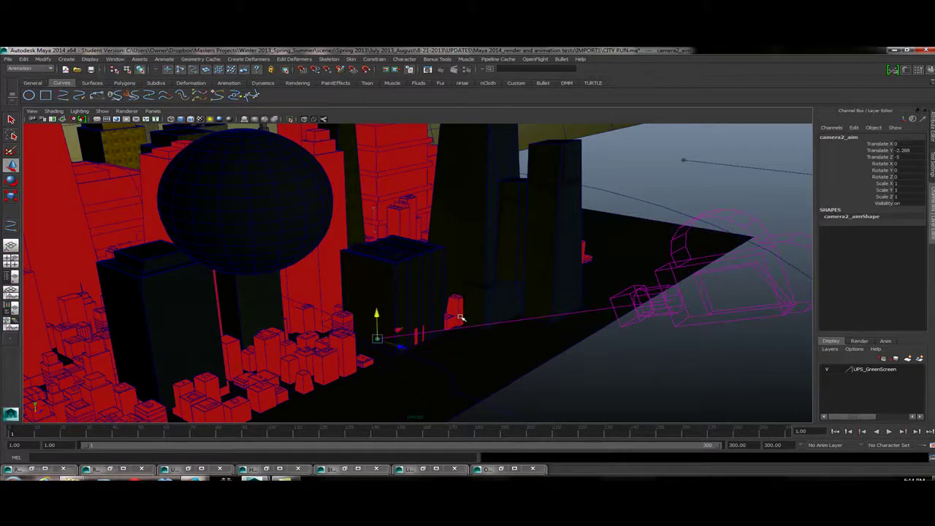
{"action": "key", "text": "ctrl+z"}
{"action": "left_click_drag", "start_coordinate": [402, 241], "coordinate": [317, 218]}
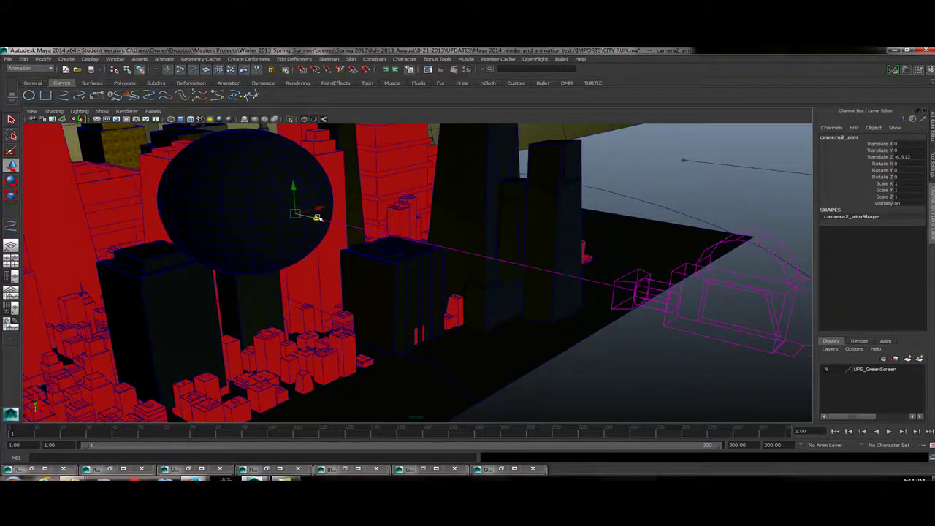
Step: Select the sphere and orbit to look down over the red buildings and cameras
{"action": "left_click", "coordinate": [250, 223]}
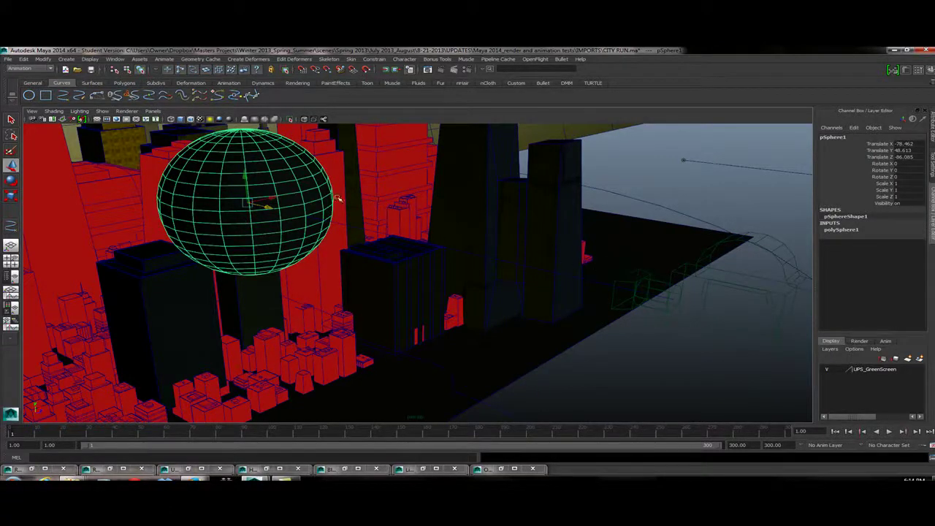
{"action": "left_click", "coordinate": [765, 236]}
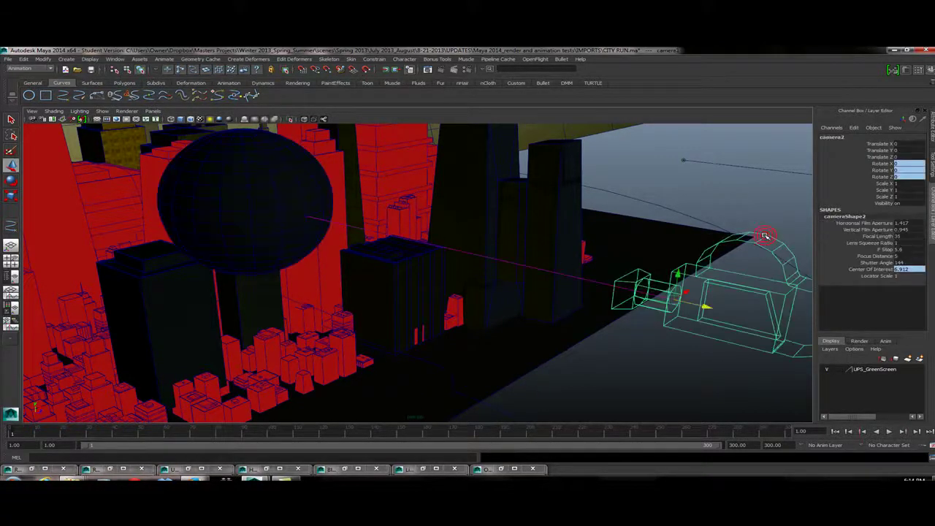
{"action": "left_click", "coordinate": [243, 172]}
{"action": "left_click_drag", "start_coordinate": [277, 190], "coordinate": [225, 343], "text": "alt"}
{"action": "left_click_drag", "start_coordinate": [526, 297], "coordinate": [512, 261], "text": "alt"}
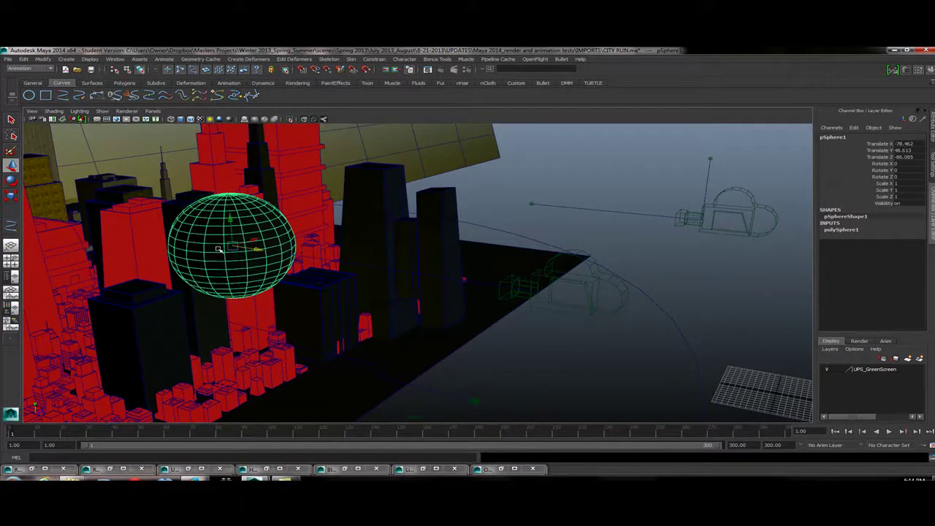
{"action": "left_click_drag", "start_coordinate": [217, 249], "coordinate": [485, 292], "text": "alt"}
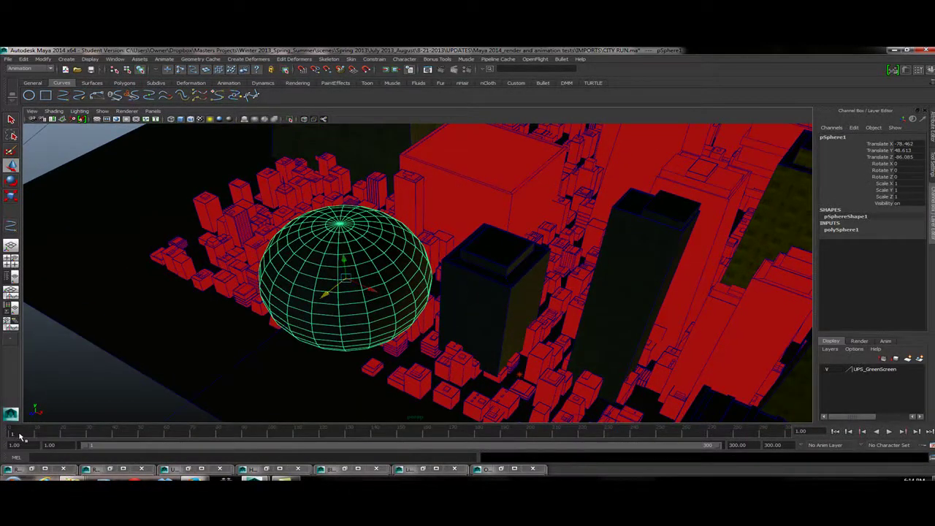
Step: Key the sphere, then move it up-left through the city at frame 151
{"action": "key", "text": "s"}
{"action": "key", "text": "alt+v"}
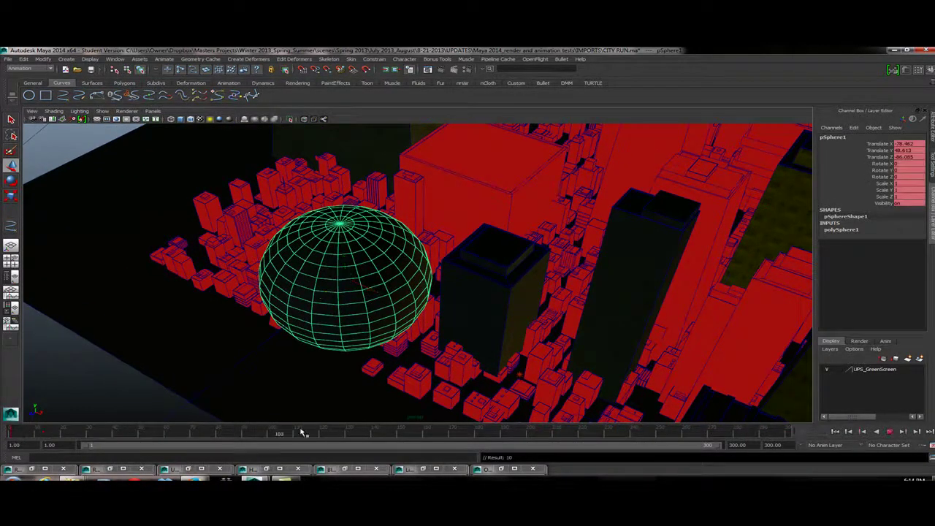
{"action": "left_click", "coordinate": [409, 436]}
{"action": "key", "text": "alt+v"}
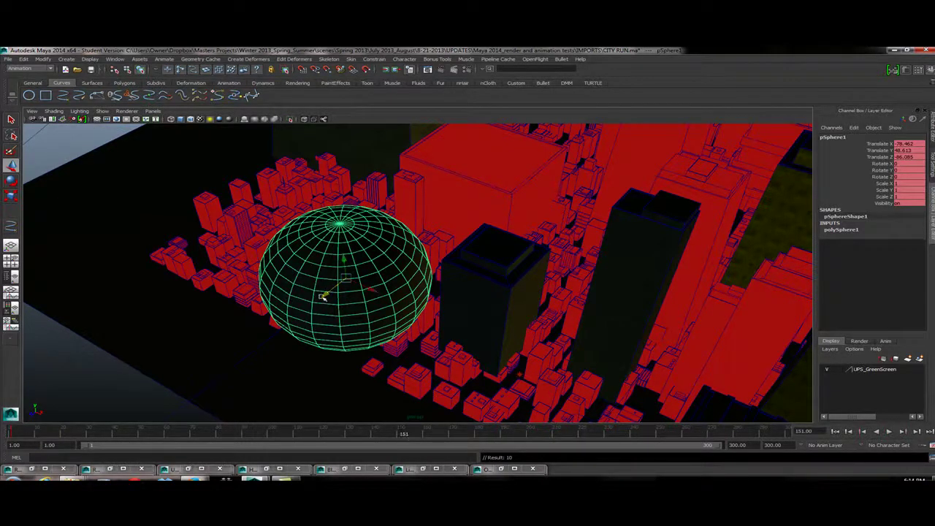
{"action": "left_click_drag", "start_coordinate": [322, 295], "coordinate": [411, 319]}
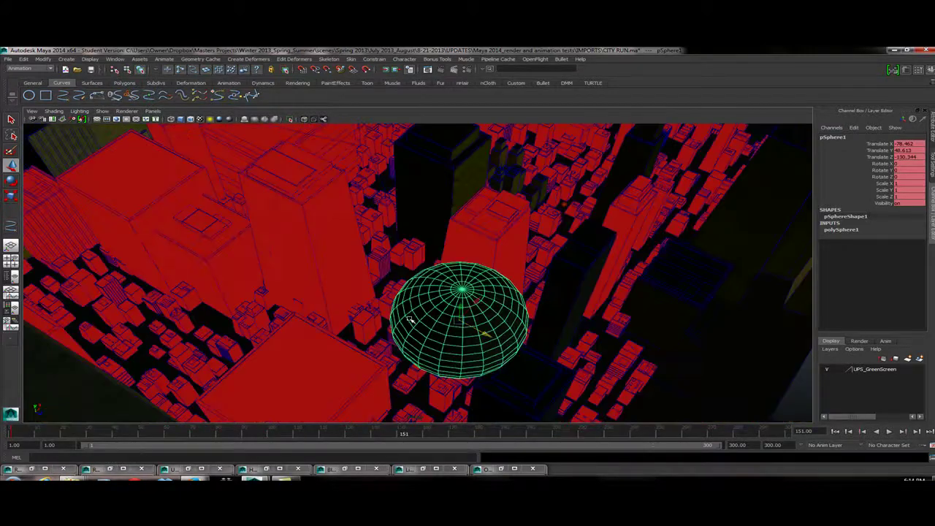
{"action": "left_click_drag", "start_coordinate": [489, 335], "coordinate": [345, 253]}
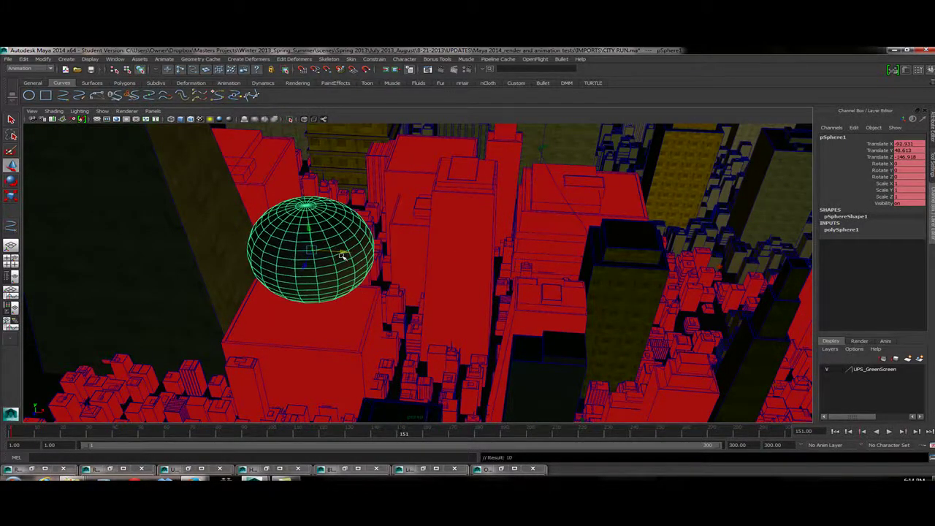
Step: At frame 221, shift the sphere right along X across the city and play back
{"action": "left_click_drag", "start_coordinate": [230, 437], "coordinate": [546, 436]}
{"action": "key", "text": "Escape"}
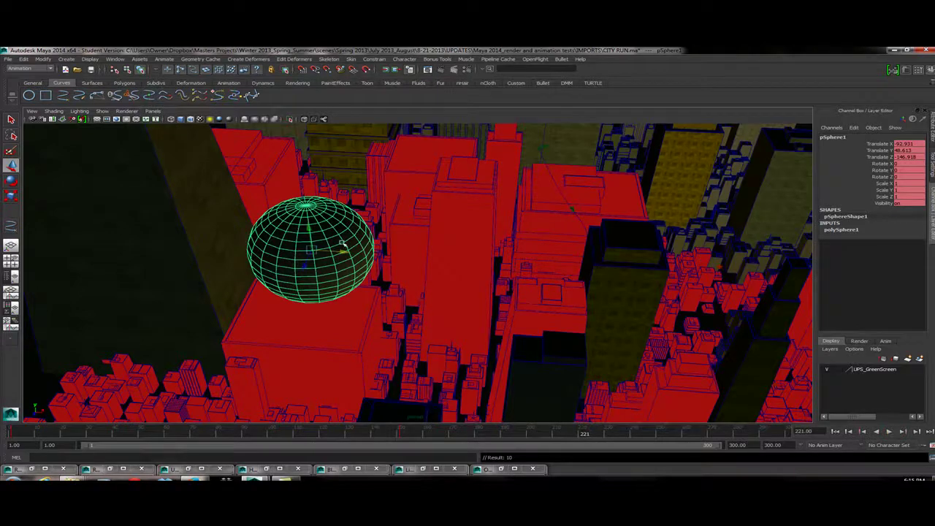
{"action": "left_click_drag", "start_coordinate": [340, 254], "coordinate": [489, 141]}
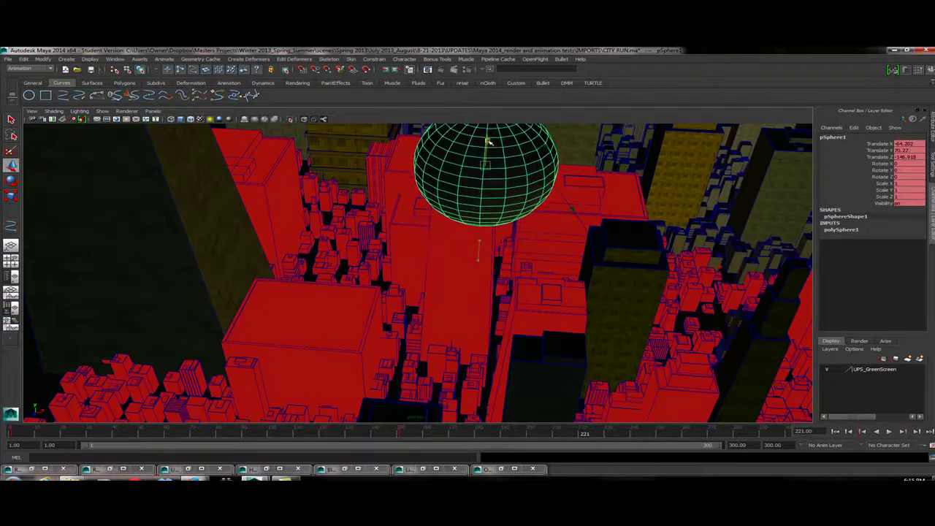
{"action": "left_click_drag", "start_coordinate": [519, 168], "coordinate": [578, 167]}
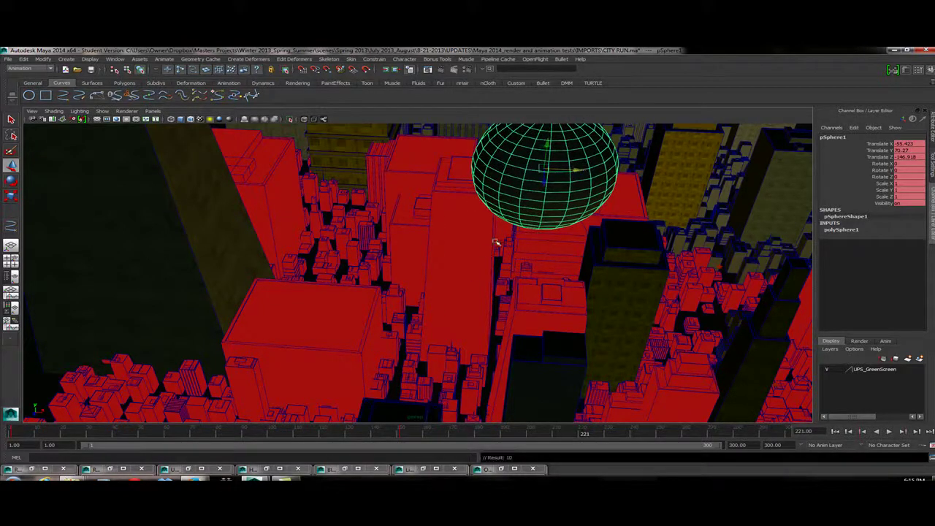
{"action": "key", "text": "alt+v"}
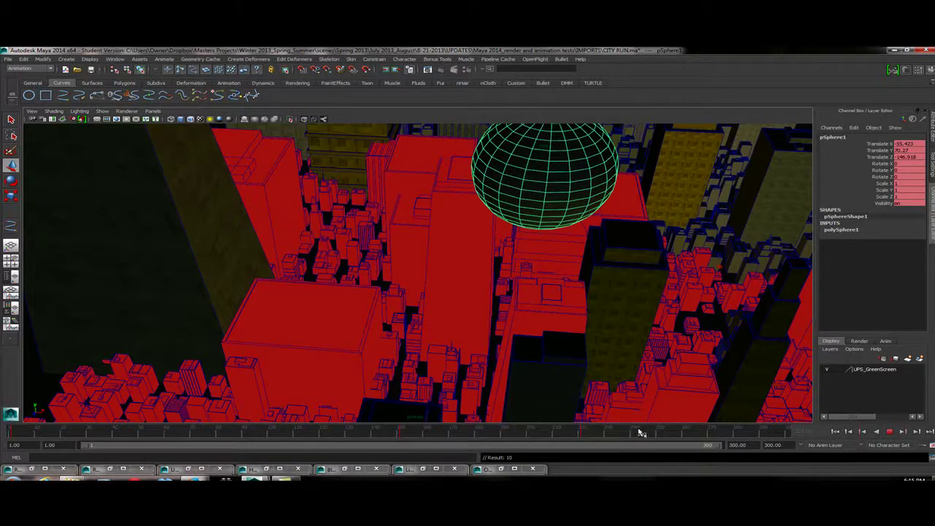
{"action": "key", "text": "alt+v"}
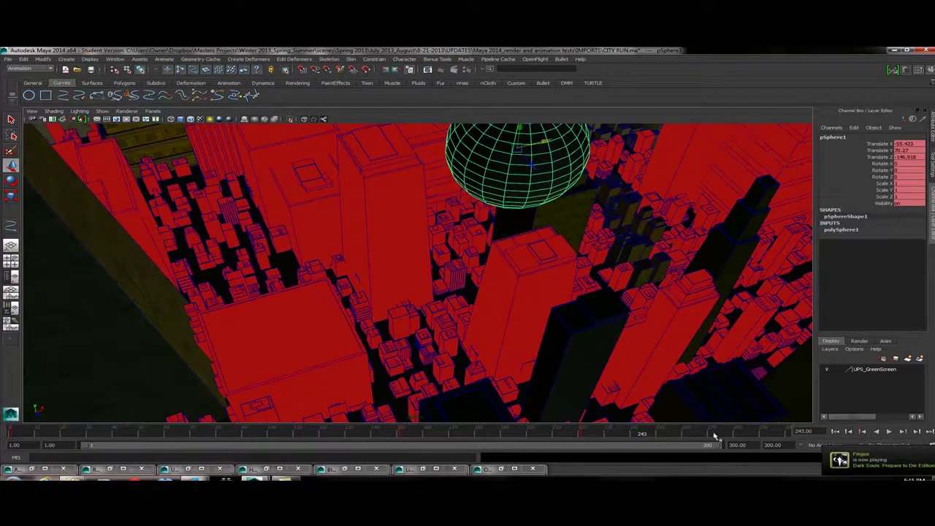
Step: At frame 300, move the green sphere back along Z and replay from frame 1
{"action": "left_click_drag", "start_coordinate": [715, 436], "coordinate": [792, 434]}
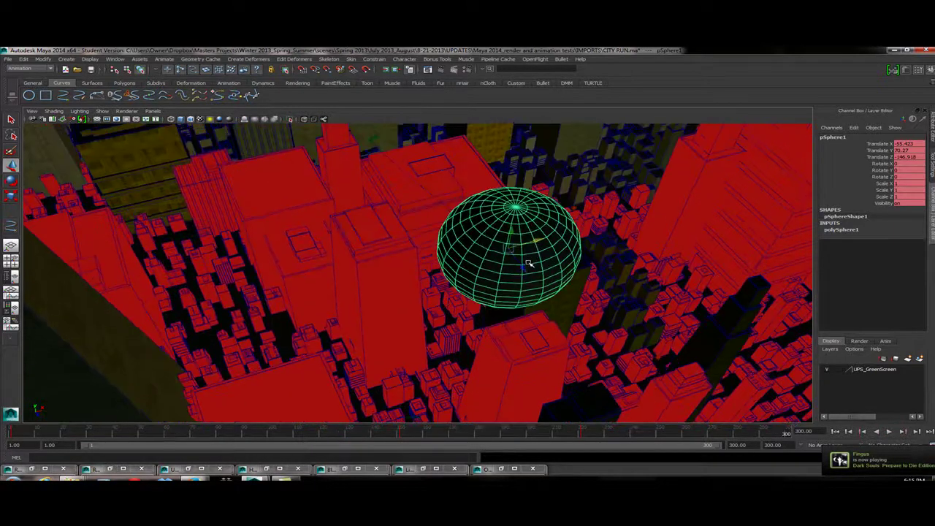
{"action": "left_click_drag", "start_coordinate": [523, 269], "coordinate": [421, 162]}
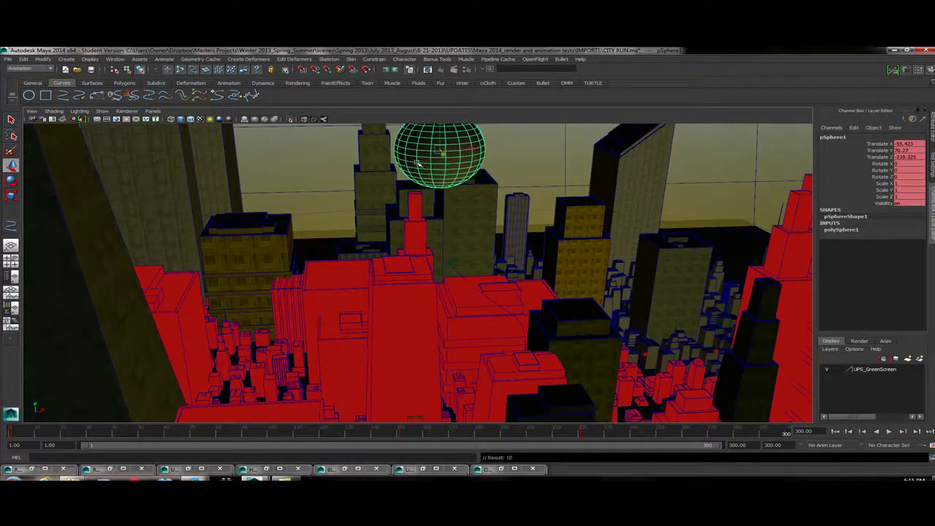
{"action": "key", "text": "alt+v"}
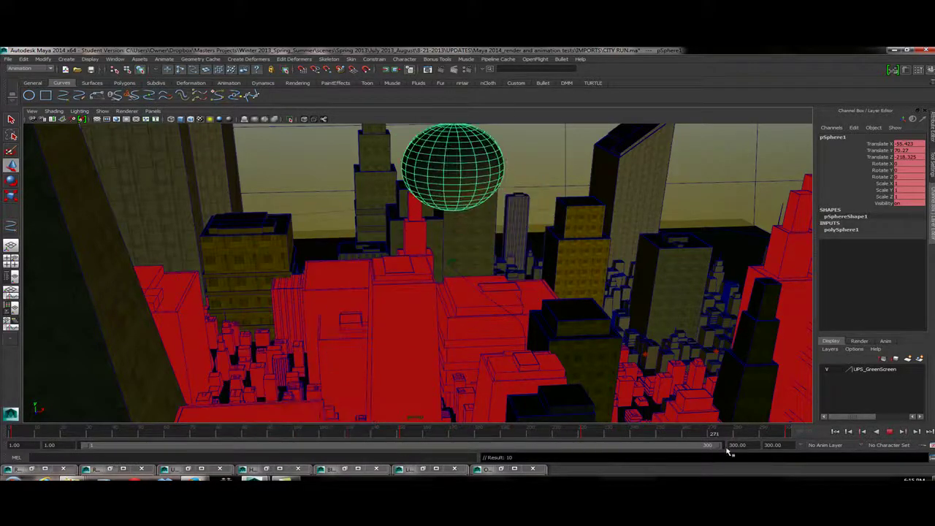
{"action": "key", "text": "alt+v"}
{"action": "key", "text": "alt+shift+v"}
{"action": "mouse_move", "coordinate": [241, 293]}
{"action": "left_mouse_down", "text": "alt"}
{"action": "mouse_move", "coordinate": [298, 259]}
{"action": "mouse_move", "coordinate": [432, 278]}
{"action": "mouse_move", "coordinate": [361, 236]}
{"action": "mouse_move", "coordinate": [401, 259]}
{"action": "left_mouse_up", "text": "alt"}
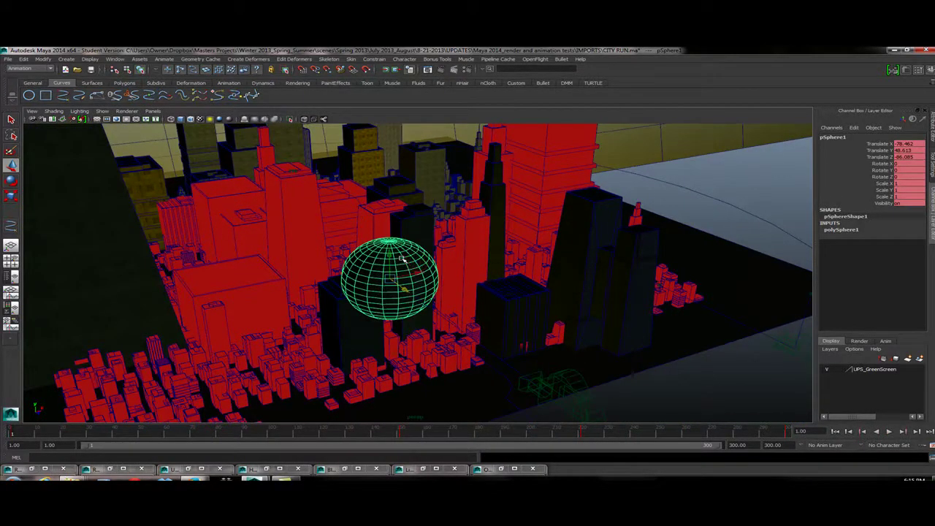
Step: Select camera2 and camera2_group, then play back to confirm the camera aims at the sphere
{"action": "left_click", "coordinate": [551, 388]}
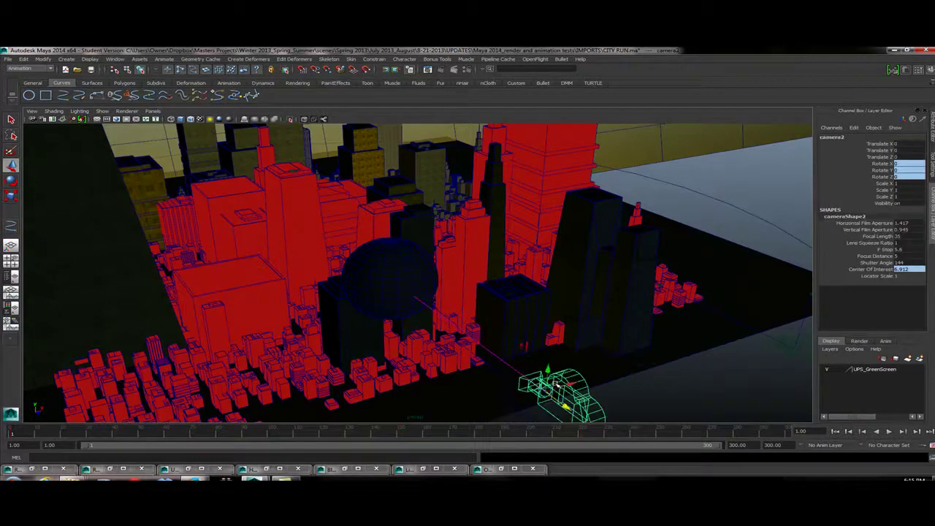
{"action": "left_click_drag", "start_coordinate": [482, 364], "coordinate": [493, 312], "text": "alt"}
{"action": "key", "text": "Up"}
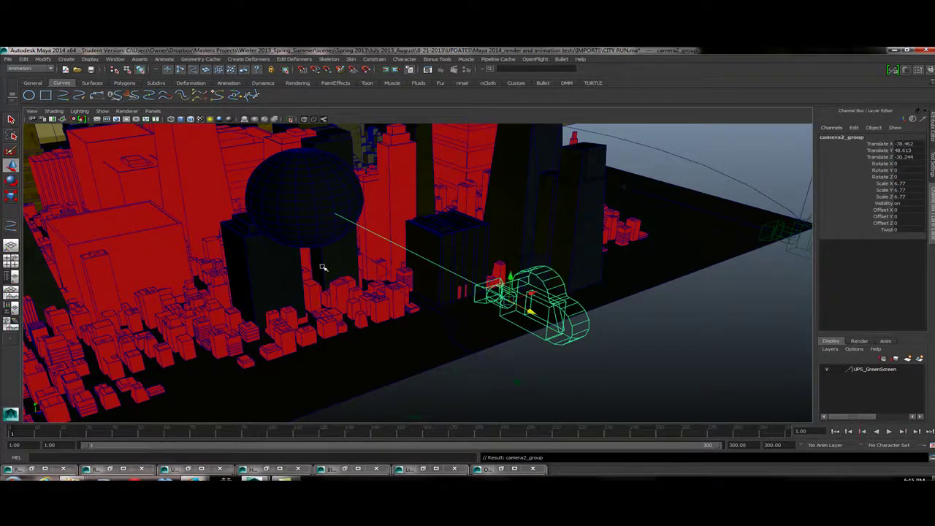
{"action": "left_click", "coordinate": [288, 165]}
{"action": "key", "text": "alt+v"}
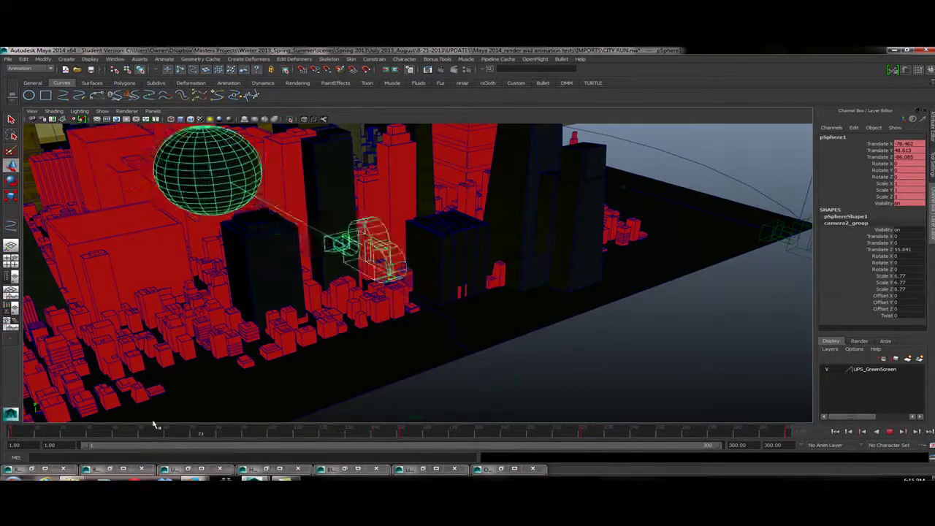
{"action": "key", "text": "alt+v"}
{"action": "key", "text": "alt+shift+v"}
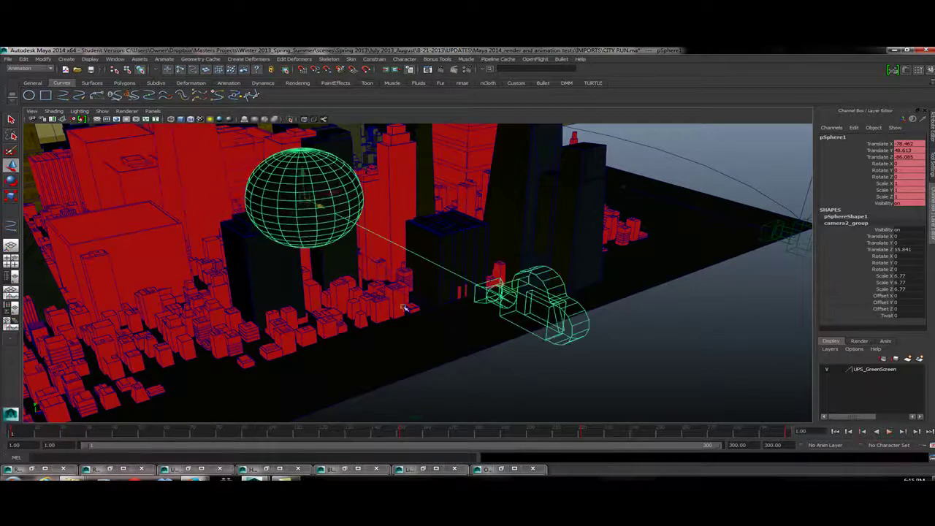
{"action": "left_click", "coordinate": [584, 305]}
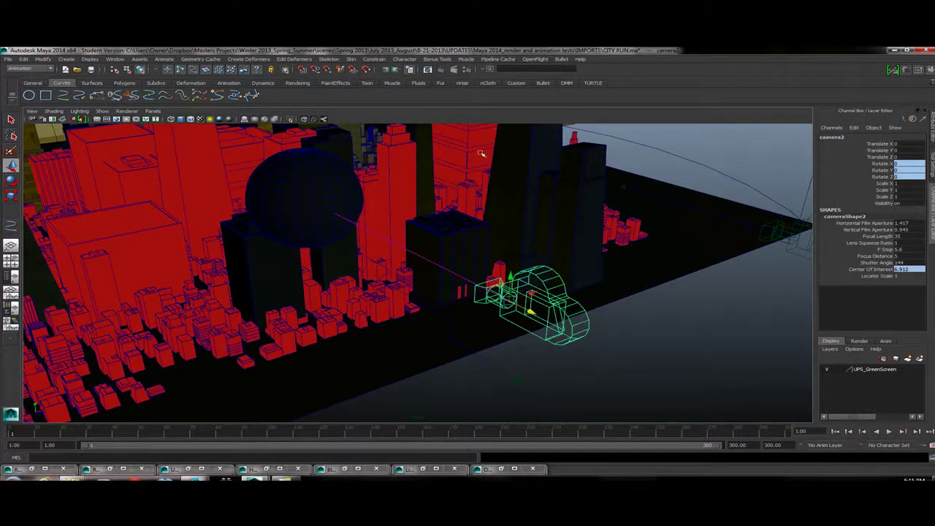
{"action": "left_click_drag", "start_coordinate": [471, 258], "coordinate": [489, 282], "text": "alt"}
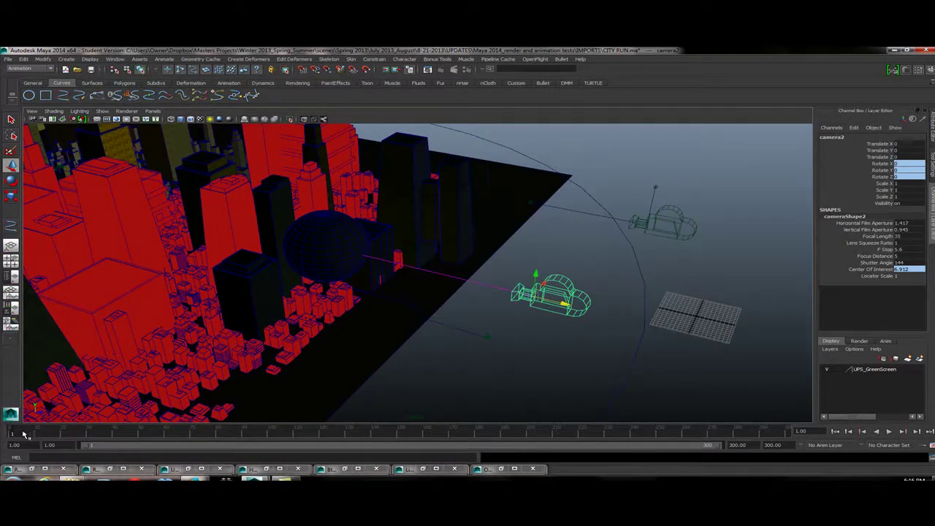
Step: Key camera2, then raise it toward the top of the city at frame 90
{"action": "key", "text": "s"}
{"action": "key", "text": "alt+v"}
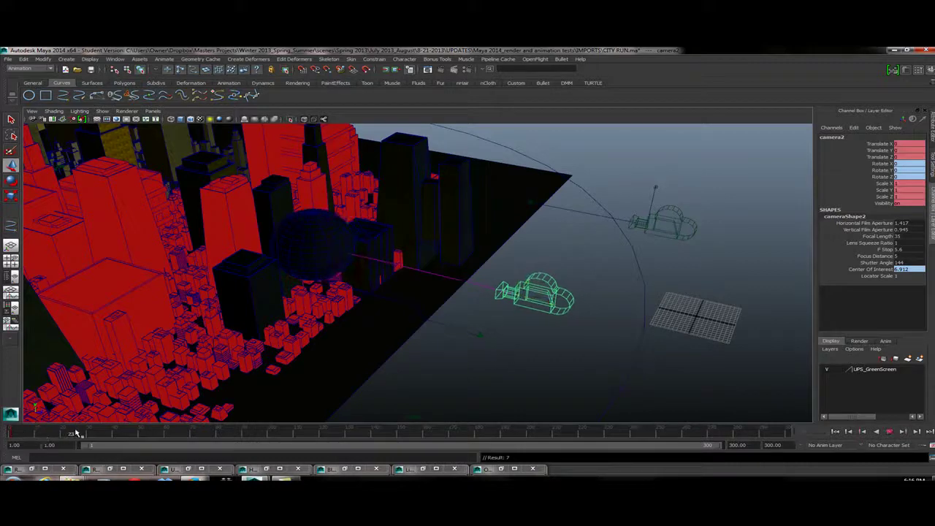
{"action": "left_click_drag", "start_coordinate": [173, 432], "coordinate": [243, 436]}
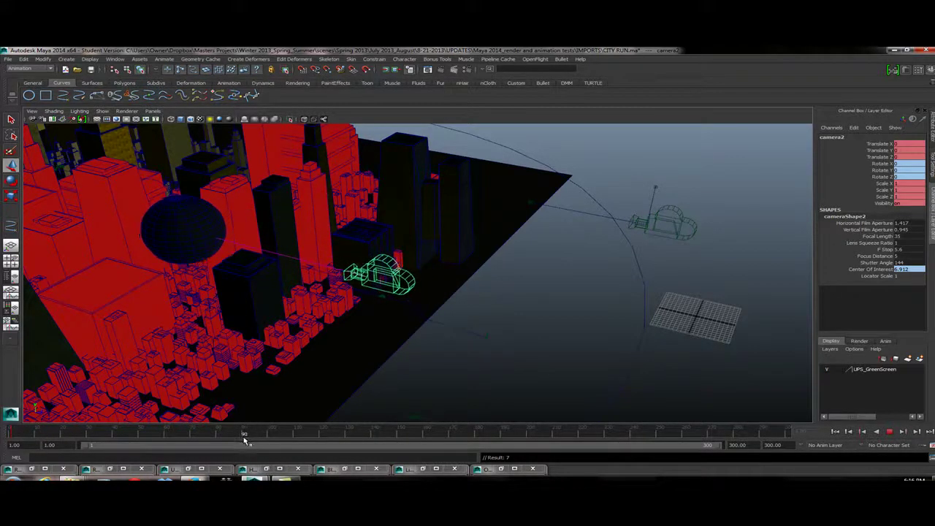
{"action": "key", "text": "alt+v"}
{"action": "left_click_drag", "start_coordinate": [361, 251], "coordinate": [340, 144]}
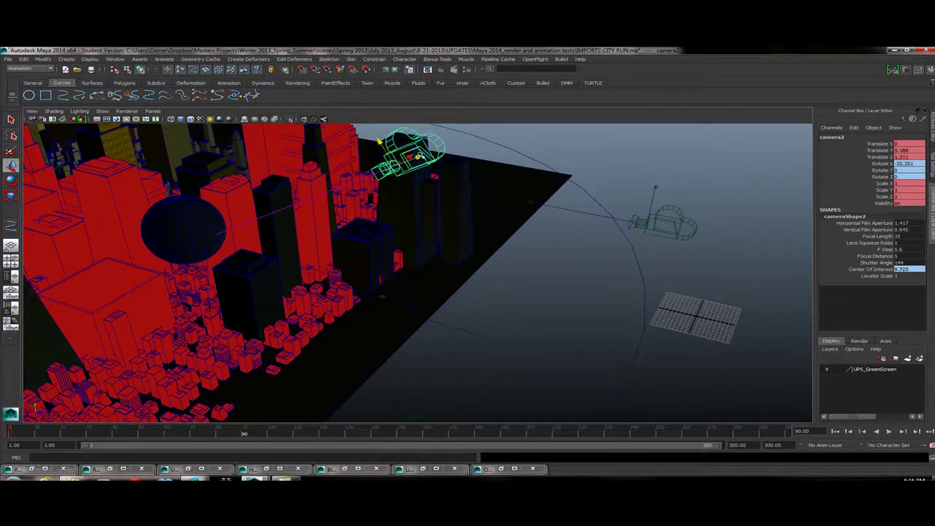
{"action": "left_click_drag", "start_coordinate": [420, 156], "coordinate": [337, 144]}
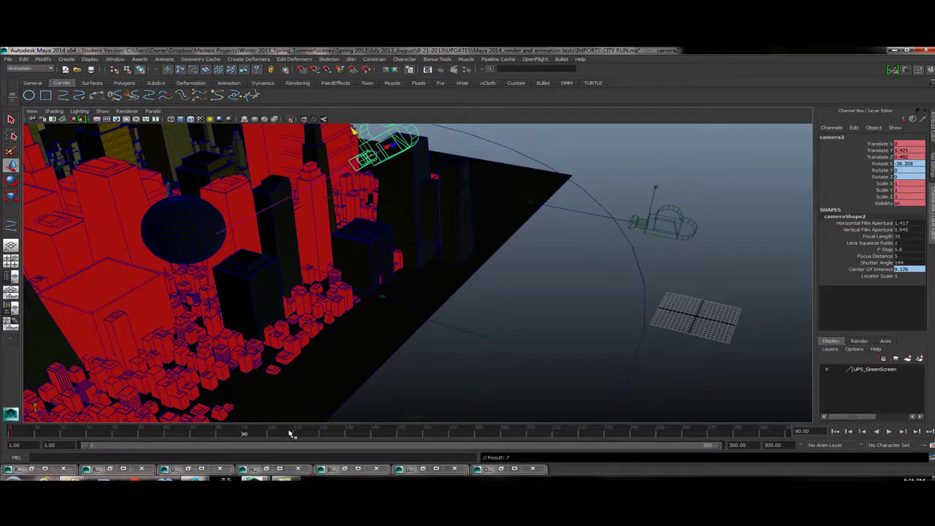
Step: Move camera2 up and left over the buildings at a later frame
{"action": "left_click_drag", "start_coordinate": [290, 434], "coordinate": [452, 436]}
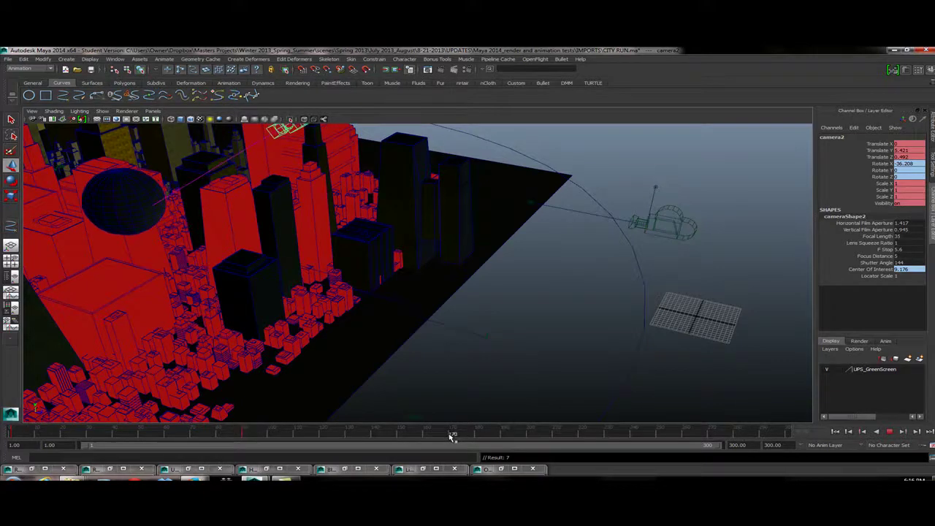
{"action": "left_click_drag", "start_coordinate": [345, 286], "coordinate": [238, 269], "text": "alt"}
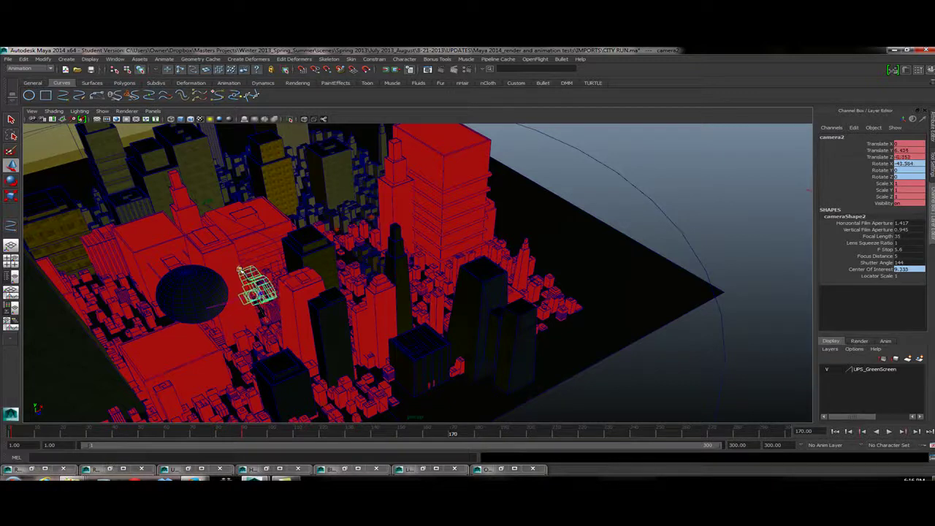
{"action": "left_click_drag", "start_coordinate": [372, 436], "coordinate": [192, 438]}
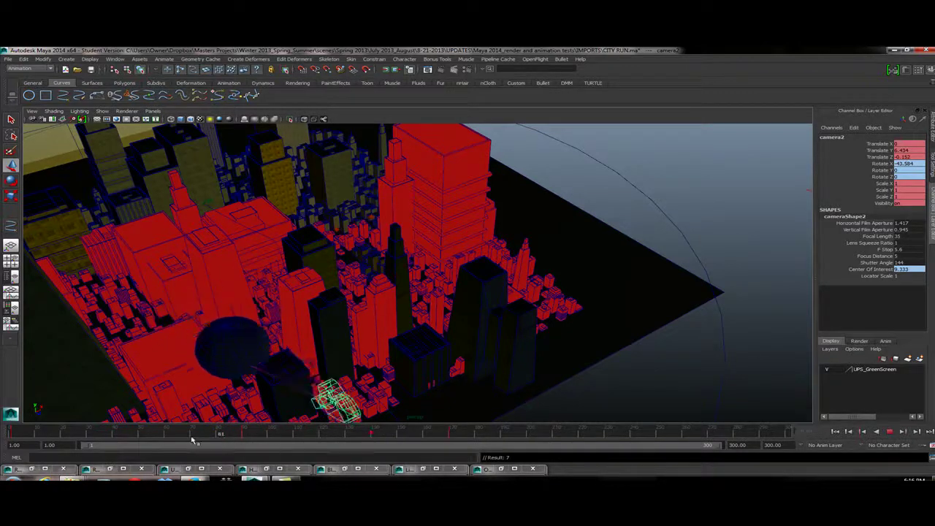
{"action": "key", "text": "alt+v"}
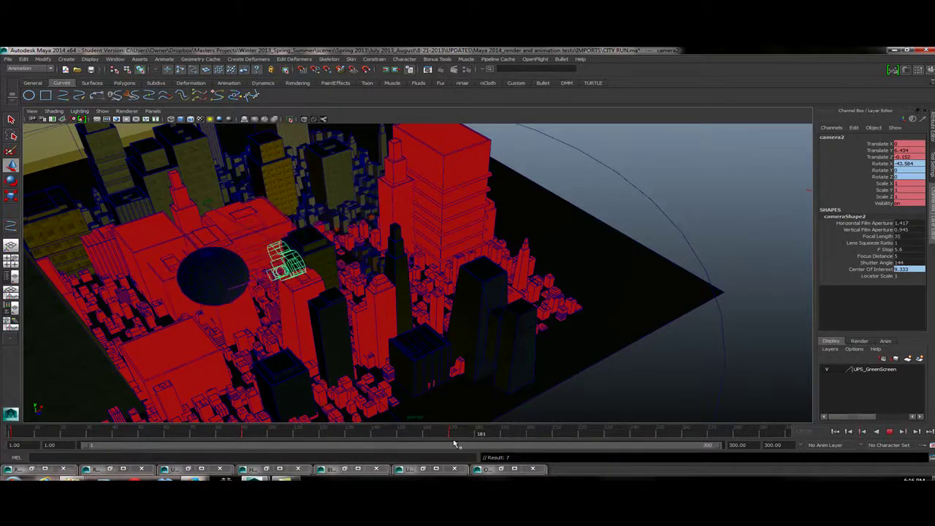
{"action": "left_click_drag", "start_coordinate": [455, 438], "coordinate": [517, 437]}
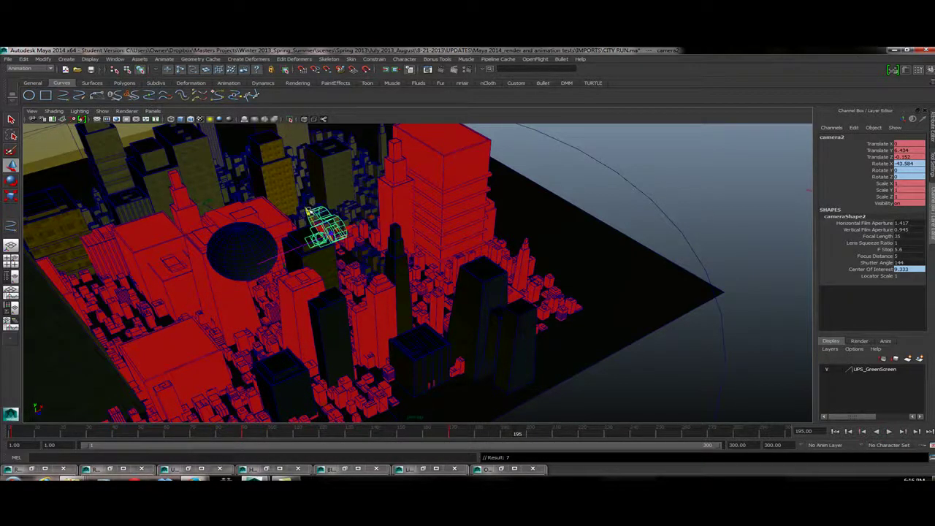
{"action": "left_click_drag", "start_coordinate": [307, 210], "coordinate": [287, 191]}
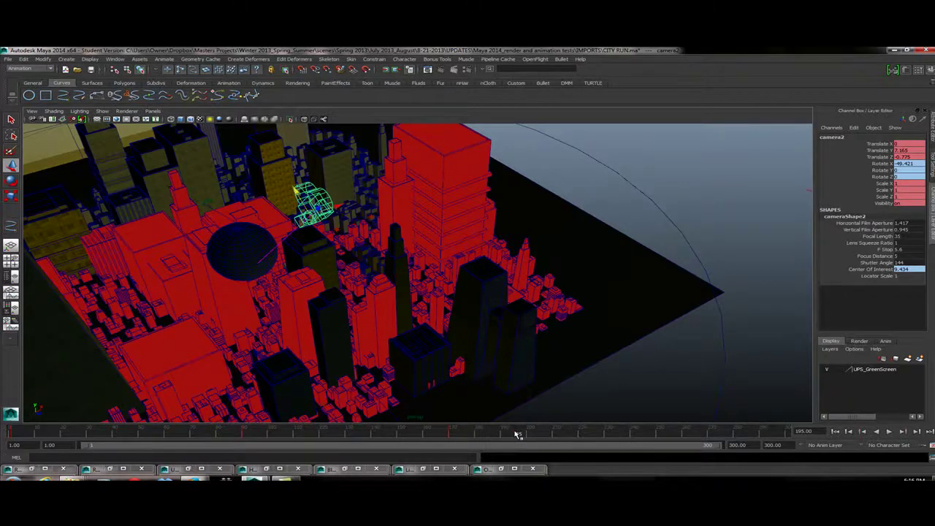
Step: At frame 300, move camera2 up and left, then review its path across the timeline
{"action": "mouse_move", "coordinate": [516, 433]}
{"action": "left_mouse_down"}
{"action": "mouse_move", "coordinate": [617, 443]}
{"action": "mouse_move", "coordinate": [606, 443]}
{"action": "left_mouse_up"}
{"action": "key", "text": "alt+v"}
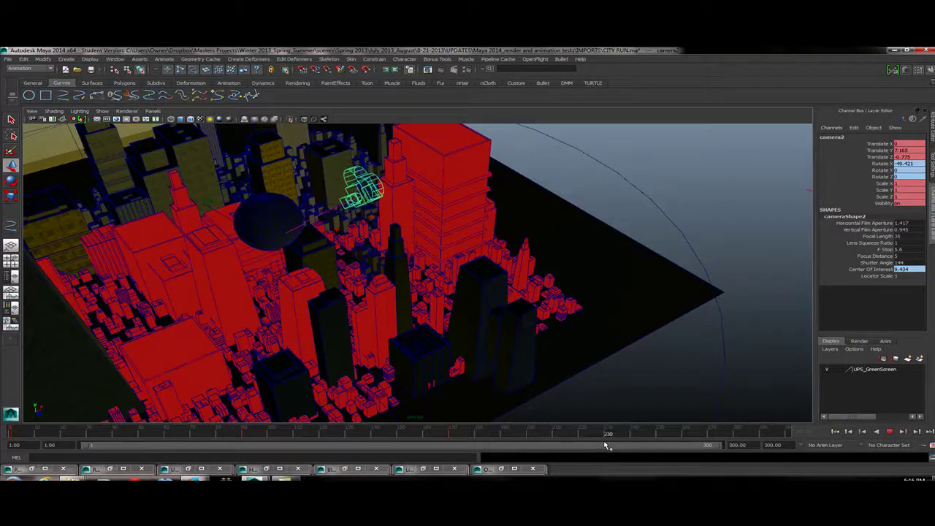
{"action": "key", "text": "alt+v"}
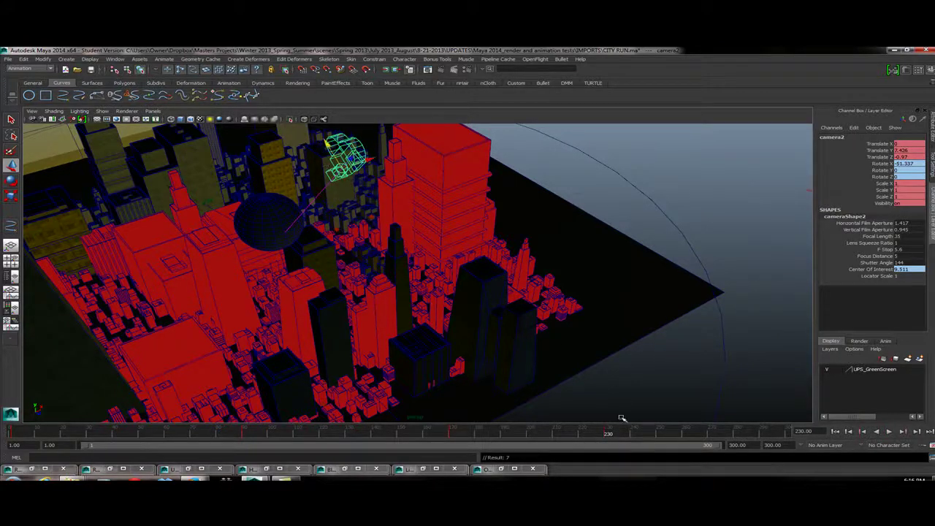
{"action": "left_click_drag", "start_coordinate": [624, 434], "coordinate": [796, 434]}
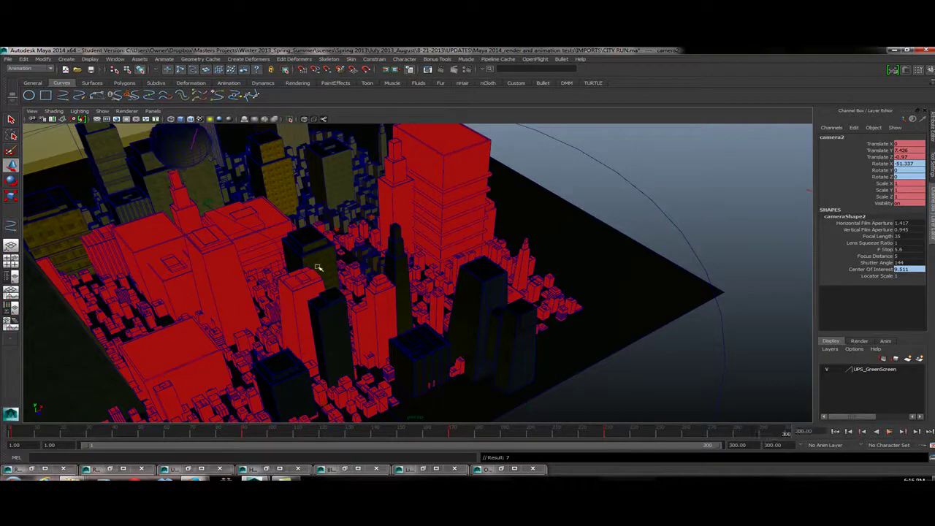
{"action": "left_click_drag", "start_coordinate": [237, 240], "coordinate": [256, 357], "text": "alt"}
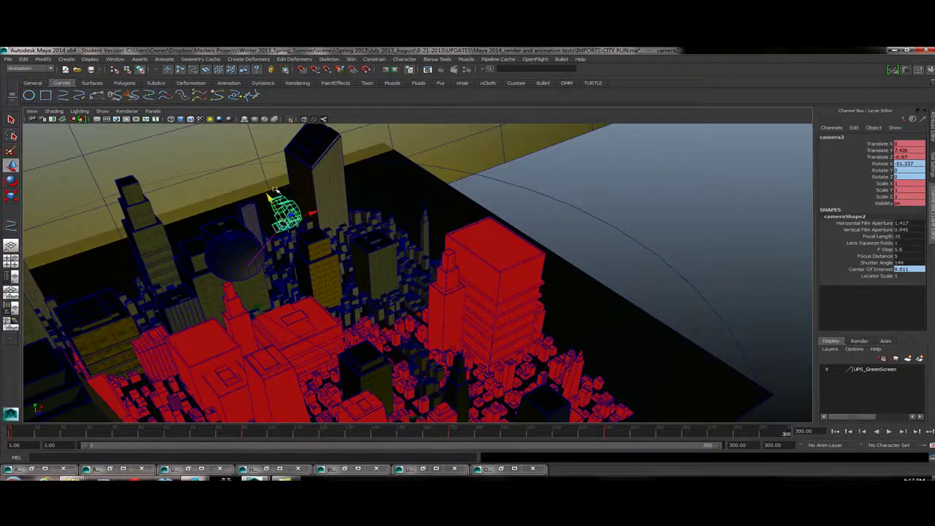
{"action": "left_click_drag", "start_coordinate": [269, 197], "coordinate": [252, 176]}
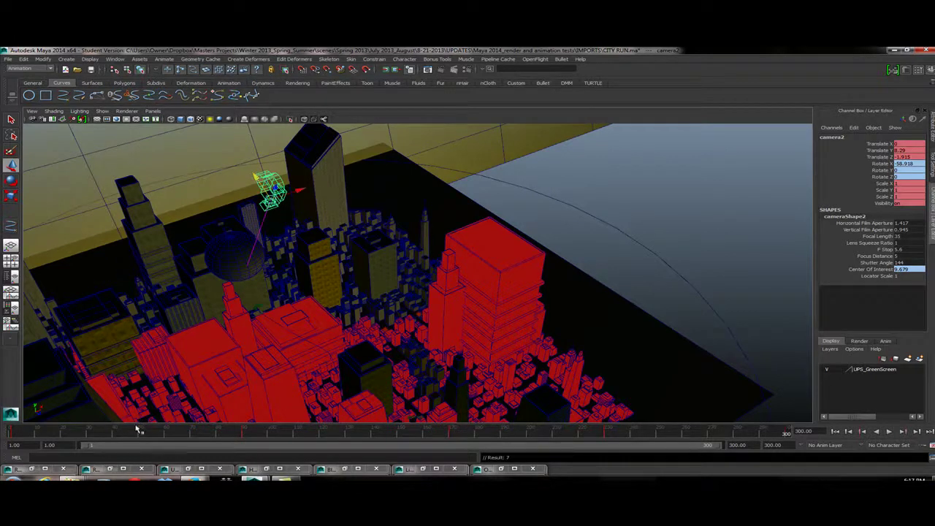
{"action": "left_click_drag", "start_coordinate": [137, 429], "coordinate": [93, 433]}
{"action": "left_click_drag", "start_coordinate": [264, 434], "coordinate": [668, 434]}
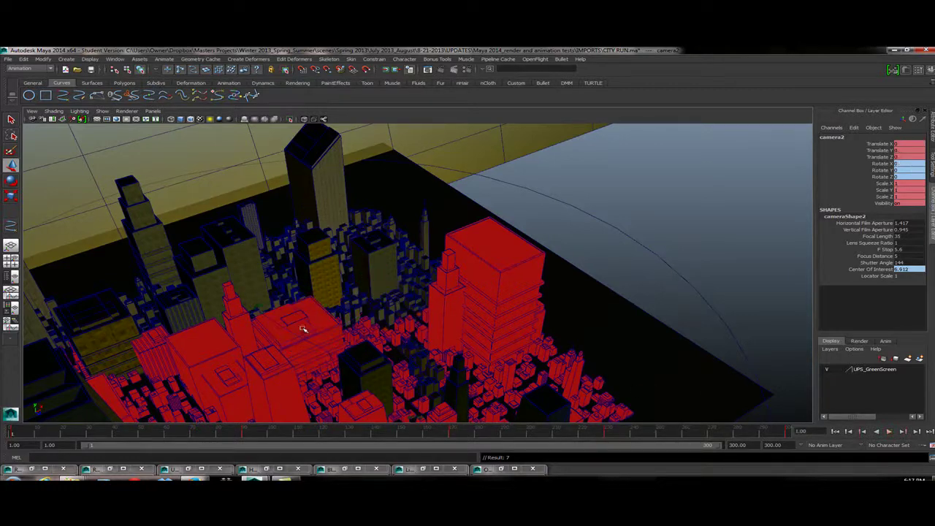
Step: Stop playback, turn on X-Ray and close in on the sphere
{"action": "key", "text": "Escape"}
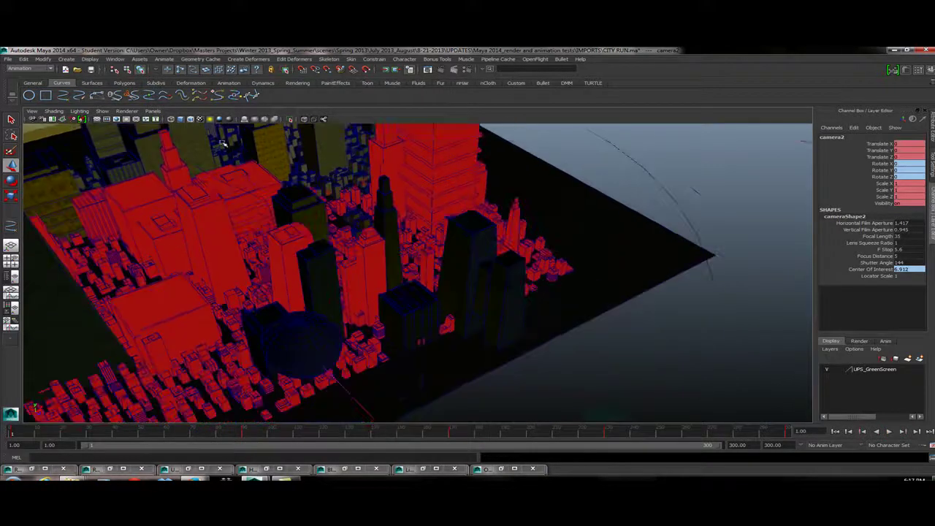
{"action": "left_click", "coordinate": [305, 120]}
{"action": "left_click_drag", "start_coordinate": [305, 124], "coordinate": [478, 279], "text": "alt"}
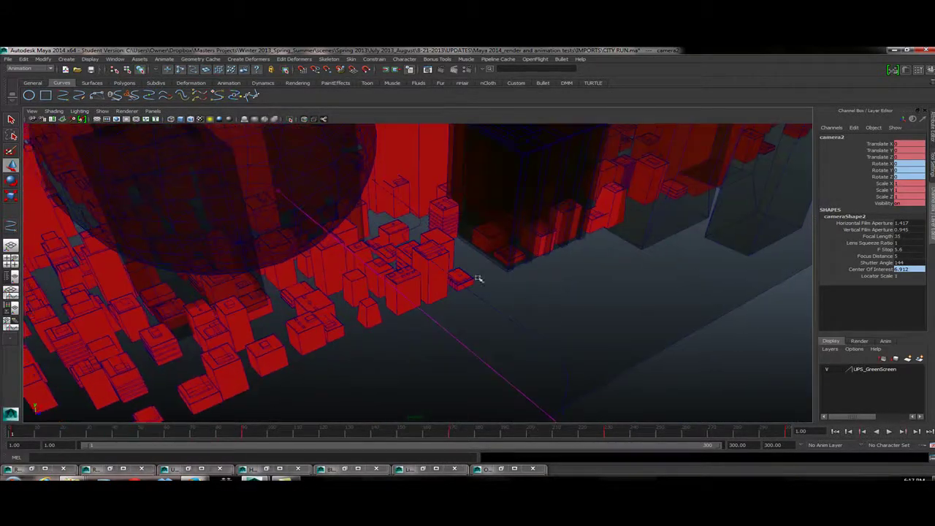
{"action": "left_click", "coordinate": [276, 190]}
{"action": "right_click_drag", "start_coordinate": [223, 201], "coordinate": [421, 272], "text": "alt"}
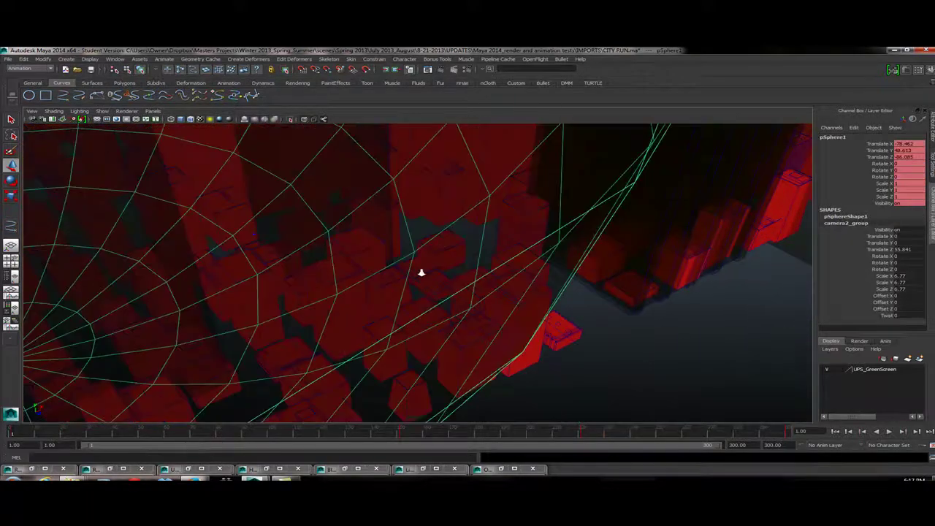
{"action": "left_click_drag", "start_coordinate": [421, 272], "coordinate": [255, 271], "text": "alt"}
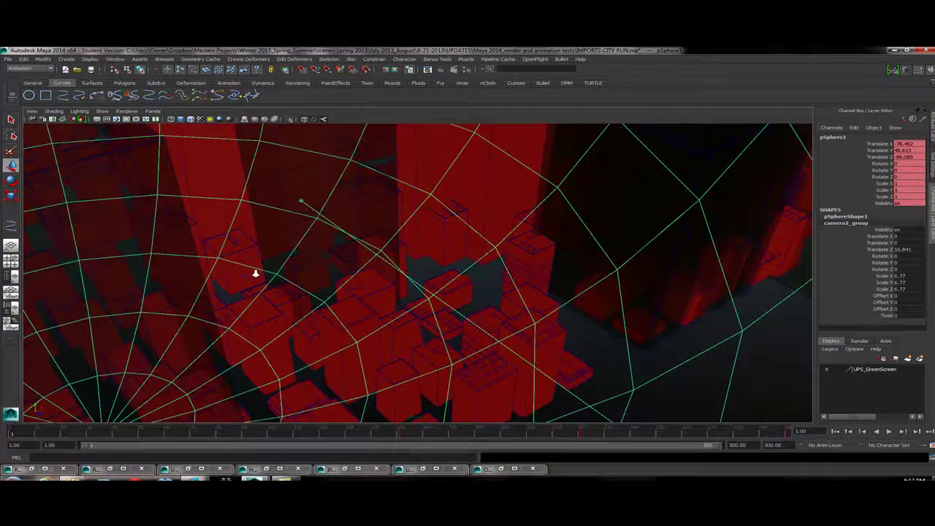
Step: Frame camera2_aim and move it into the sphere's centre, to Translate Z -8.147
{"action": "left_click", "coordinate": [299, 199]}
{"action": "key", "text": "f"}
{"action": "left_click_drag", "start_coordinate": [417, 219], "coordinate": [388, 211], "text": "alt"}
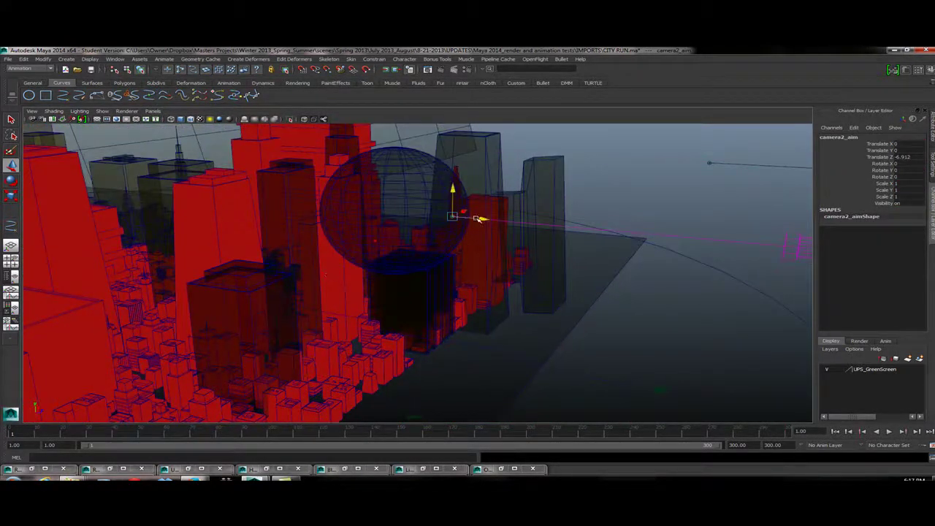
{"action": "left_click_drag", "start_coordinate": [478, 219], "coordinate": [454, 216]}
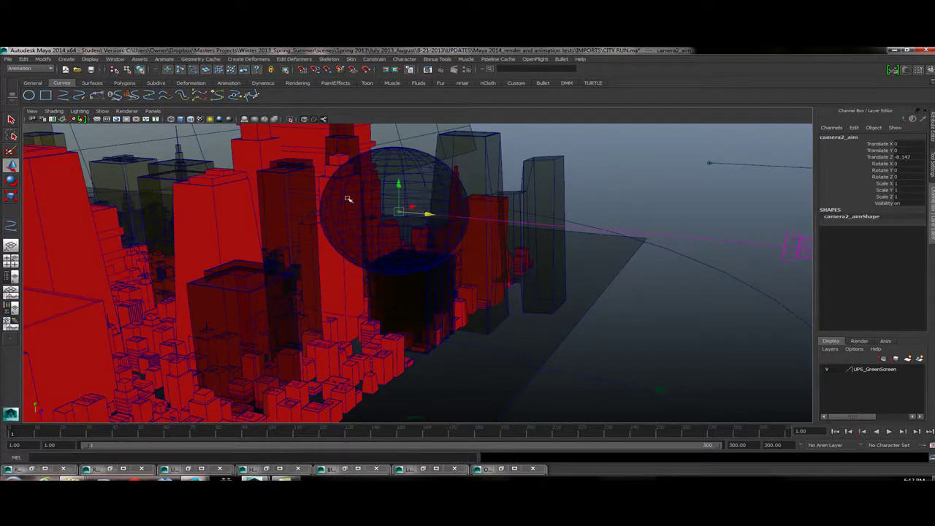
{"action": "left_click_drag", "start_coordinate": [348, 198], "coordinate": [235, 253], "text": "alt"}
Step: Rename camera2 to DRAMACAM in the Channel Box
{"action": "left_click", "coordinate": [501, 329]}
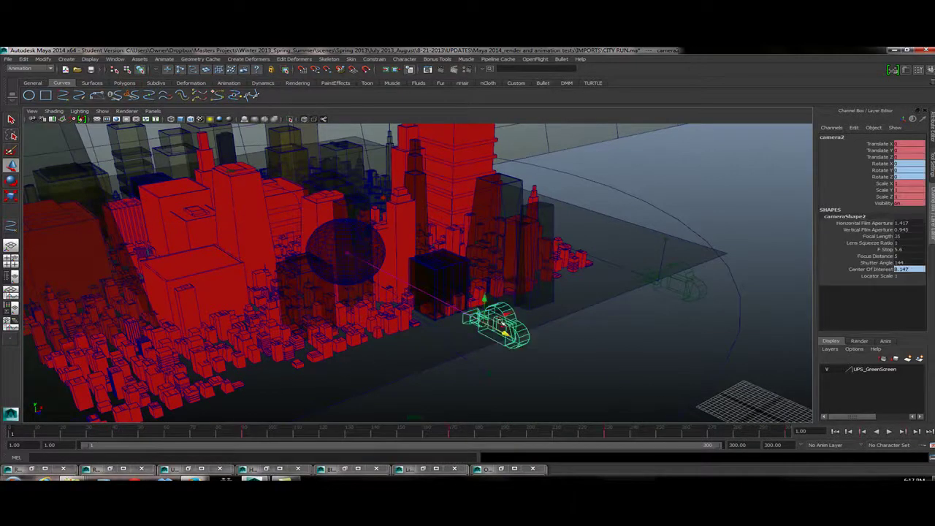
{"action": "double_click", "coordinate": [832, 137]}
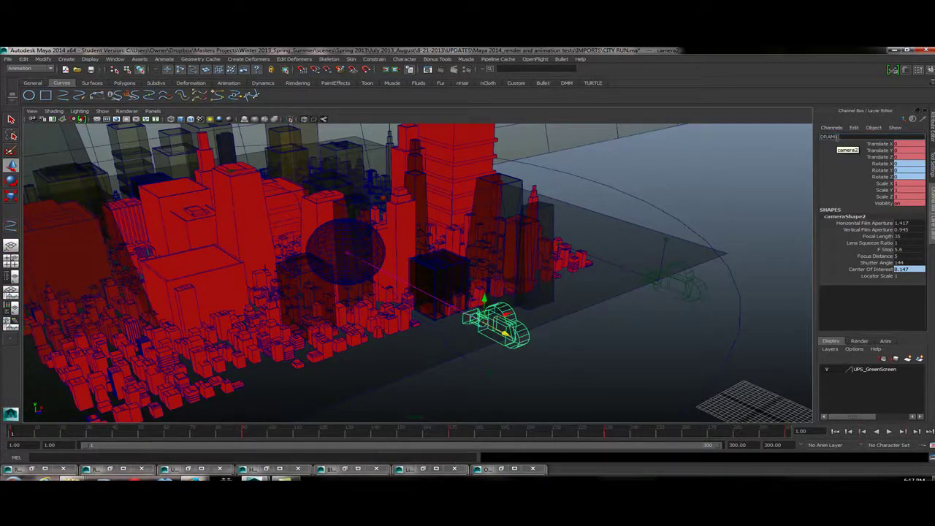
{"action": "type", "text": "DRAMACAM"}
{"action": "key", "text": "Return"}
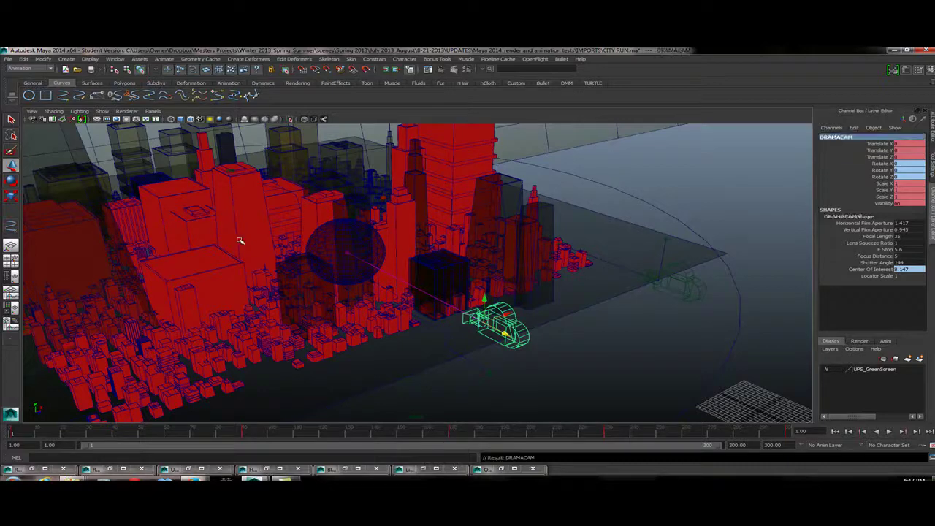
Step: Look through DRAMACAM with X-Ray turned off and select the sphere
{"action": "mouse_move", "coordinate": [168, 119]}
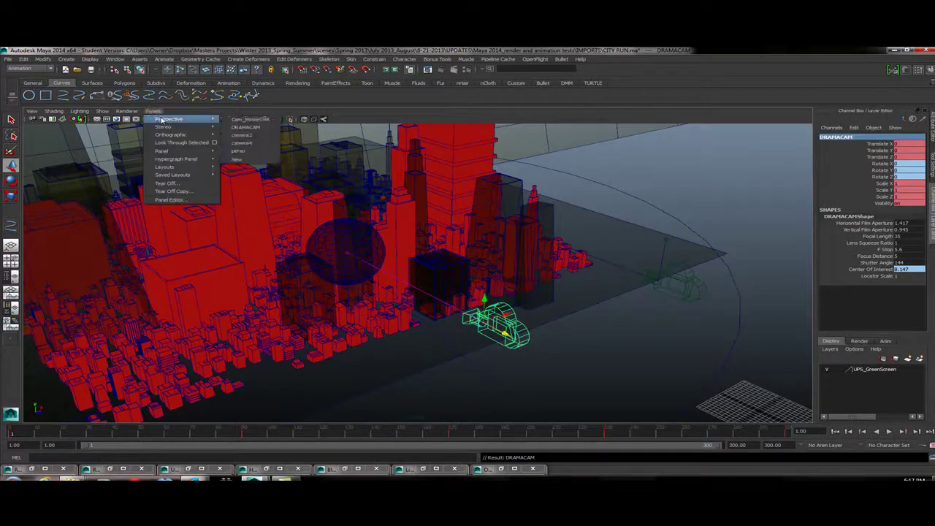
{"action": "left_click", "coordinate": [239, 129]}
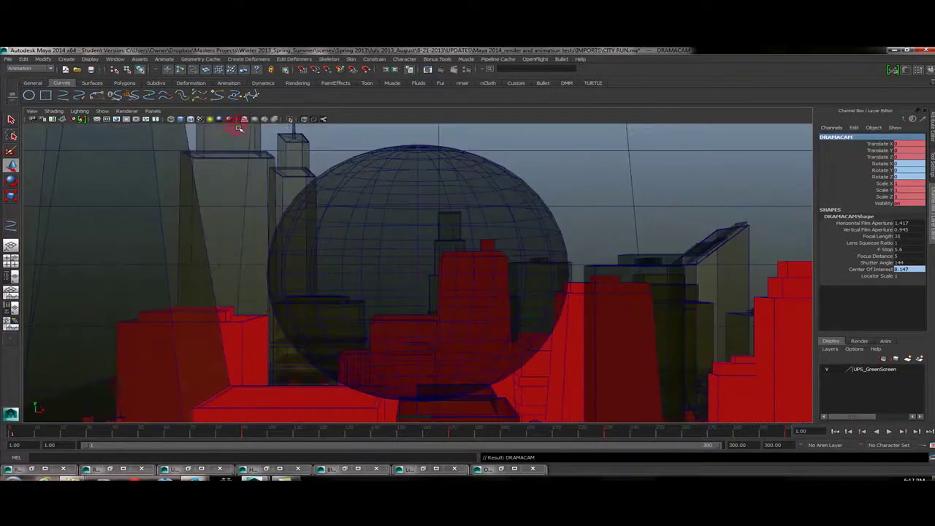
{"action": "left_click", "coordinate": [302, 119]}
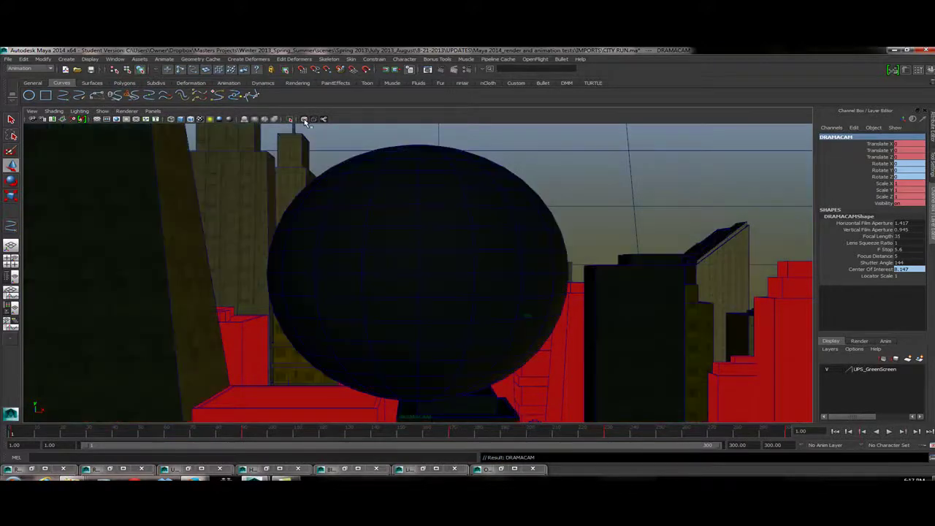
{"action": "left_click", "coordinate": [501, 216]}
Step: Assign a new blinn1 material to pSphere1 and set its Color to bright green
{"action": "right_click", "coordinate": [500, 217]}
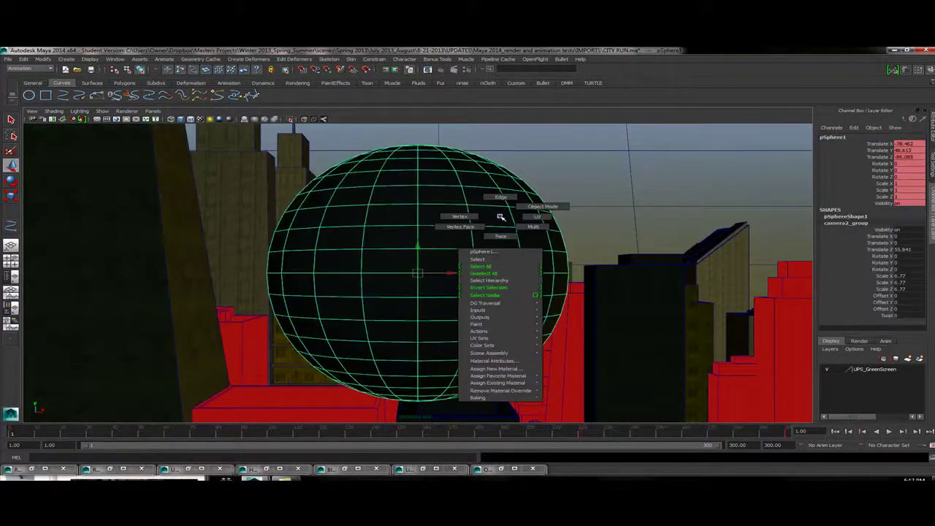
{"action": "left_click", "coordinate": [509, 368]}
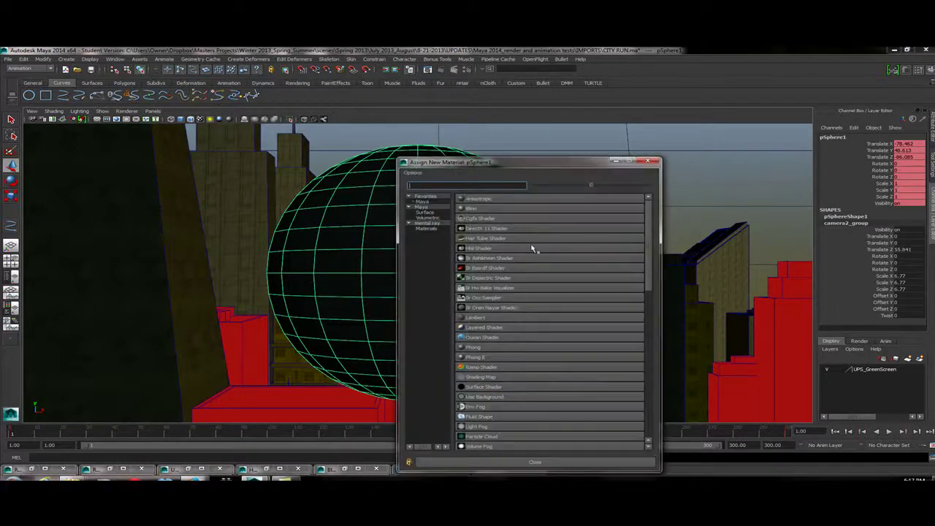
{"action": "left_click", "coordinate": [482, 210]}
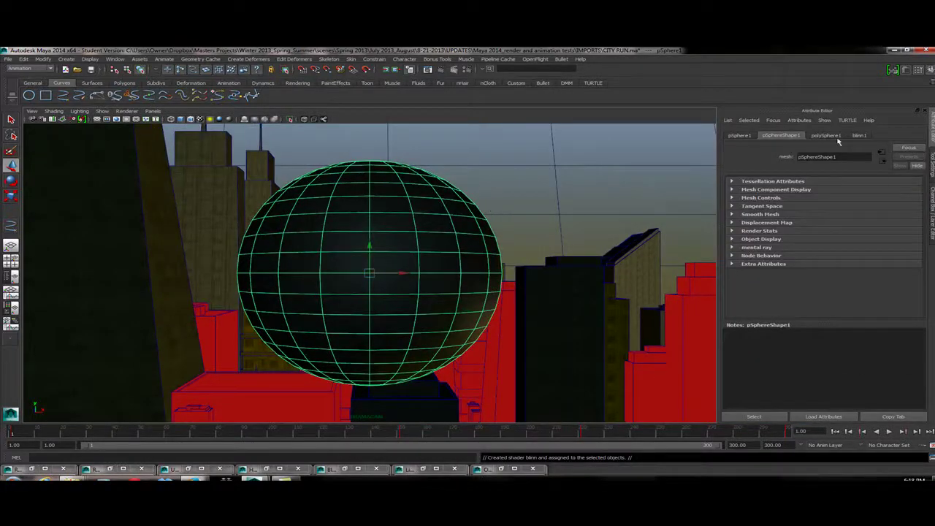
{"action": "left_click", "coordinate": [858, 135]}
{"action": "left_click", "coordinate": [828, 234]}
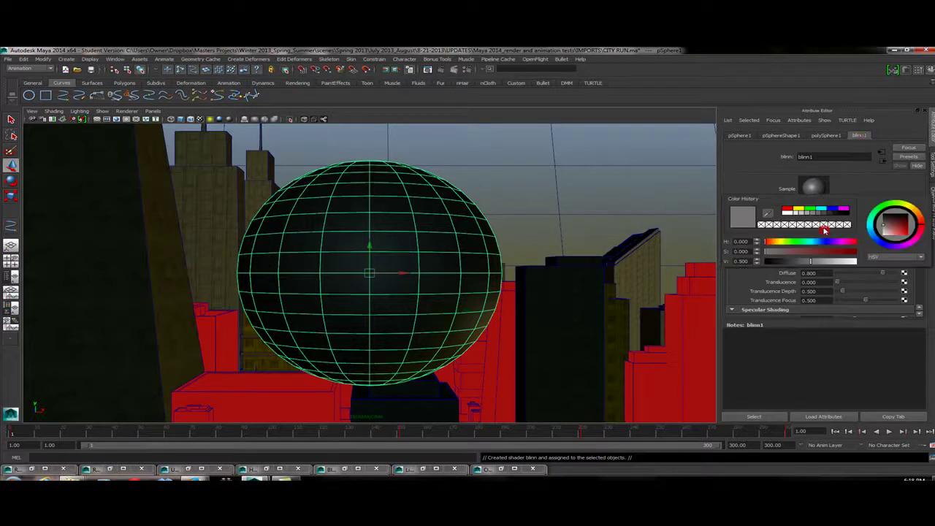
{"action": "left_click", "coordinate": [810, 210]}
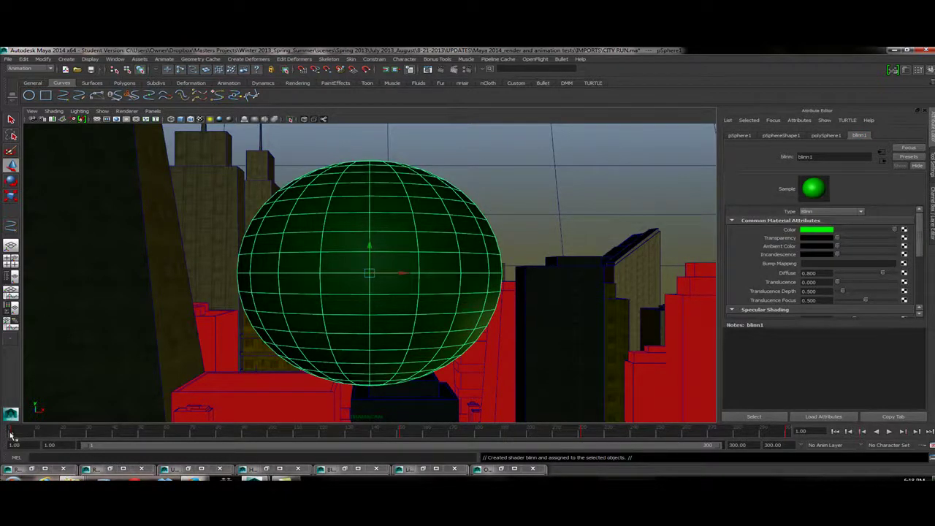
{"action": "left_click", "coordinate": [239, 190]}
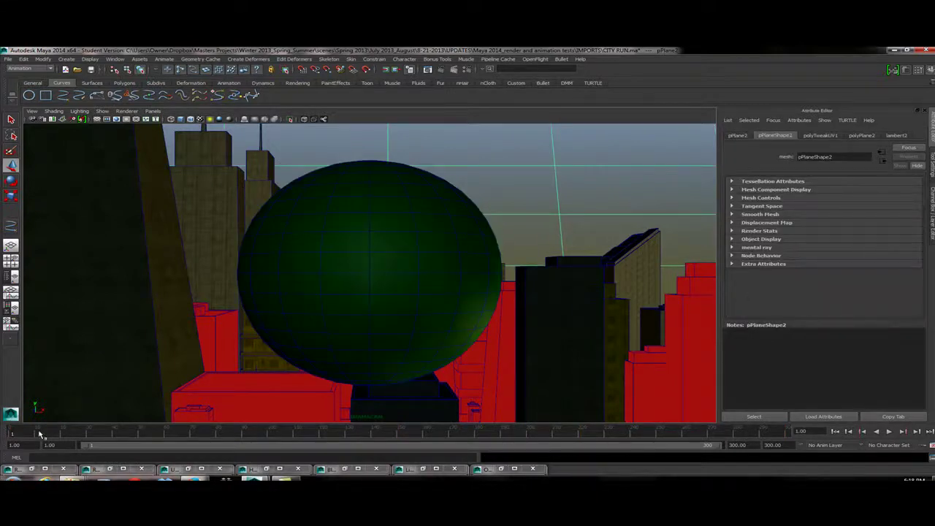
{"action": "left_click", "coordinate": [889, 431]}
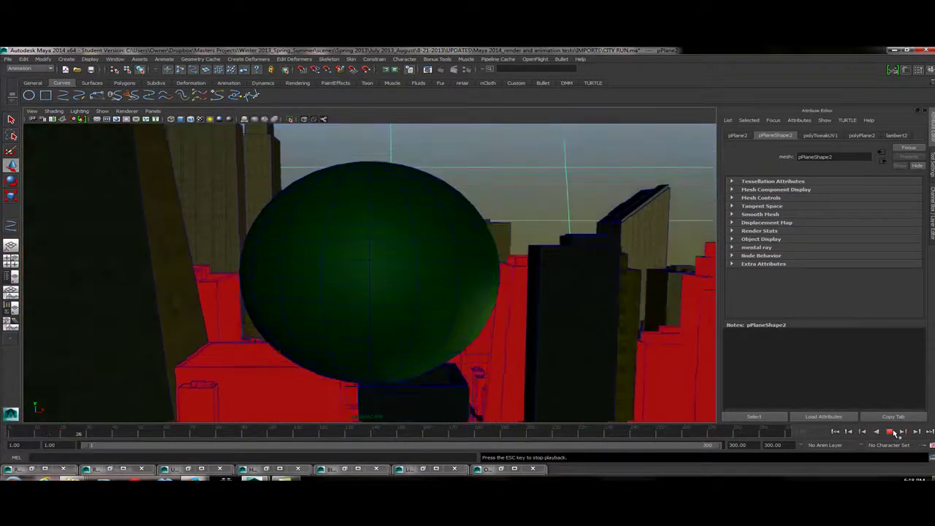
{"action": "left_click", "coordinate": [890, 432]}
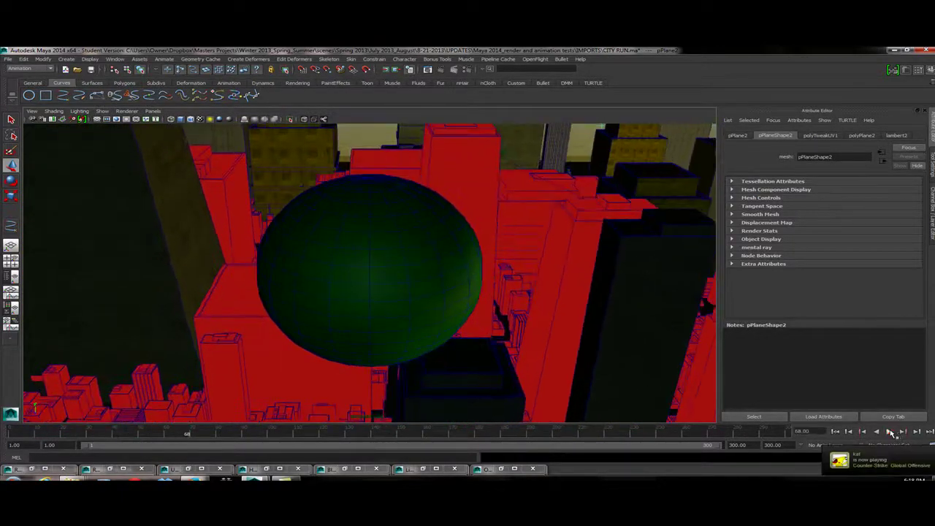
{"action": "key", "text": "alt+v"}
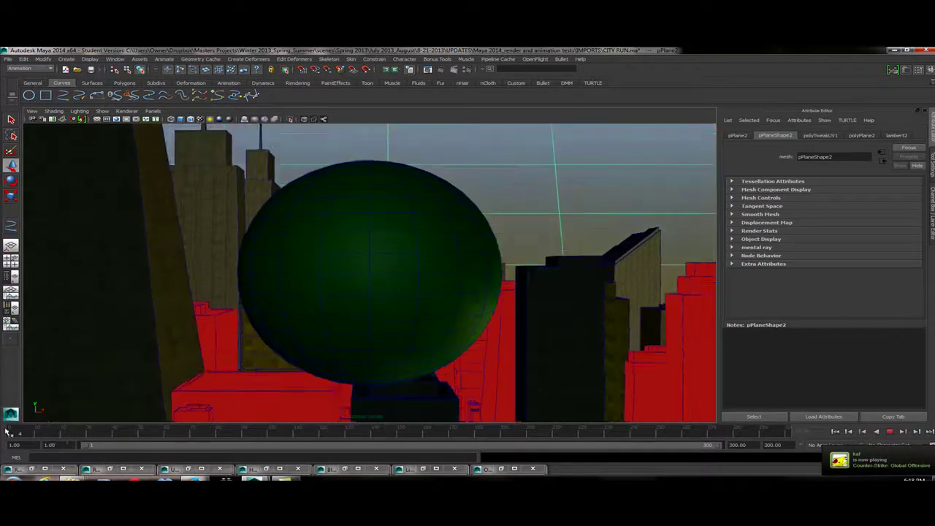
{"action": "left_click", "coordinate": [117, 428]}
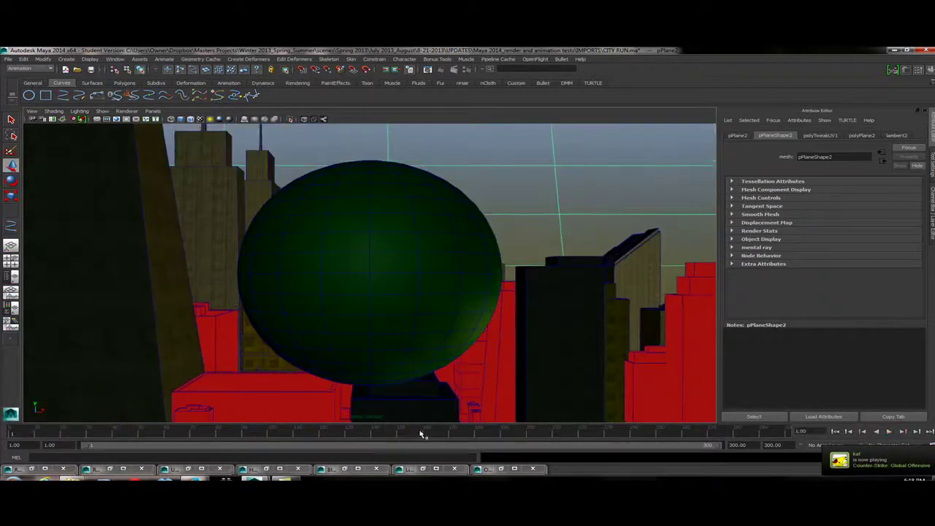
{"action": "left_click", "coordinate": [38, 435]}
{"action": "key", "text": "alt+v"}
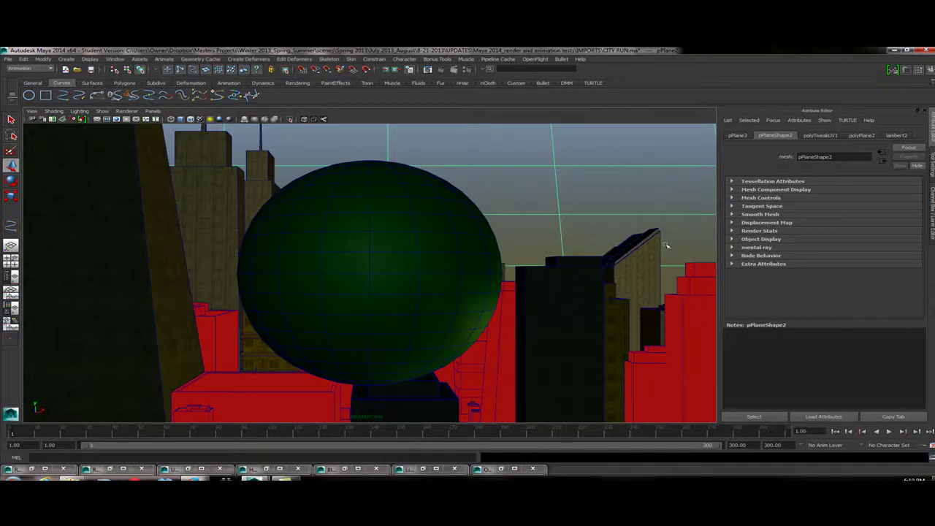
Step: Return to the persp view, move closer to the city and select camera3
{"action": "left_click", "coordinate": [154, 112]}
{"action": "mouse_move", "coordinate": [176, 119]}
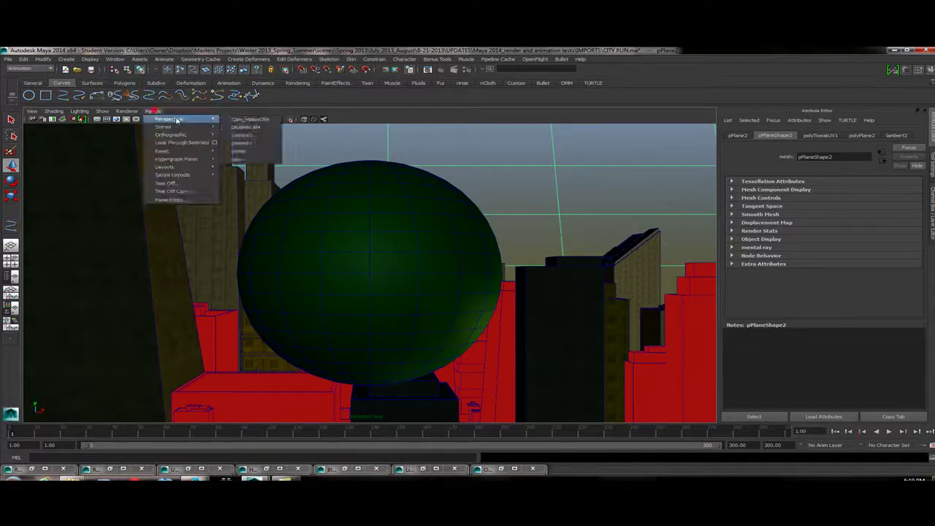
{"action": "left_click", "coordinate": [268, 152]}
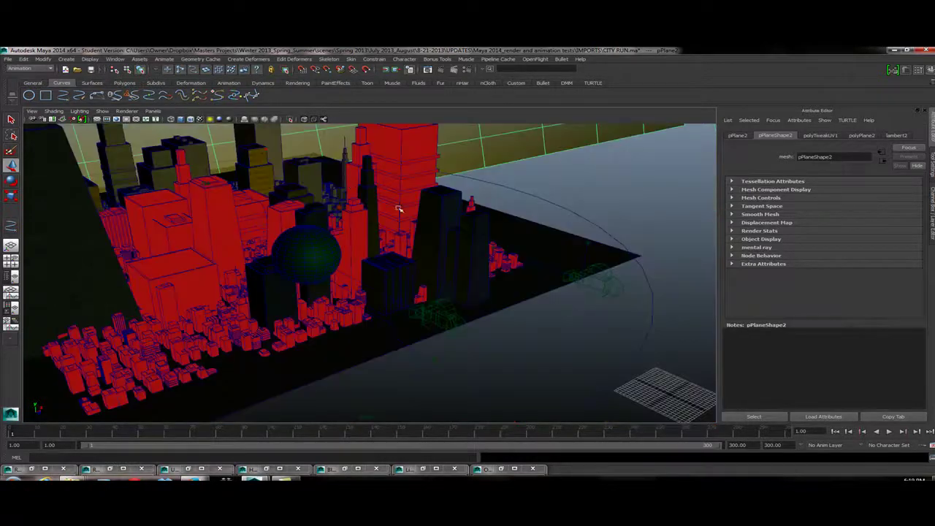
{"action": "left_click_drag", "start_coordinate": [542, 319], "coordinate": [309, 375], "text": "alt"}
{"action": "left_click", "coordinate": [128, 341]}
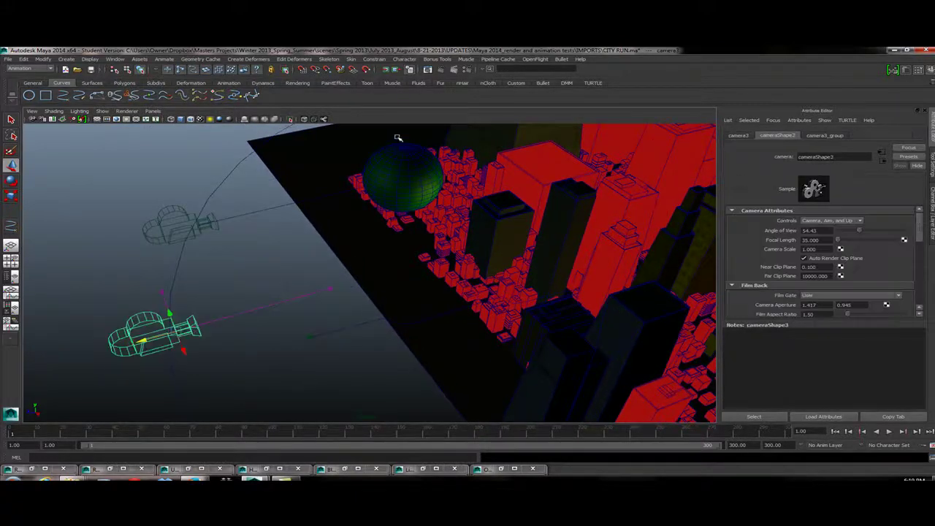
{"action": "left_click", "coordinate": [408, 175]}
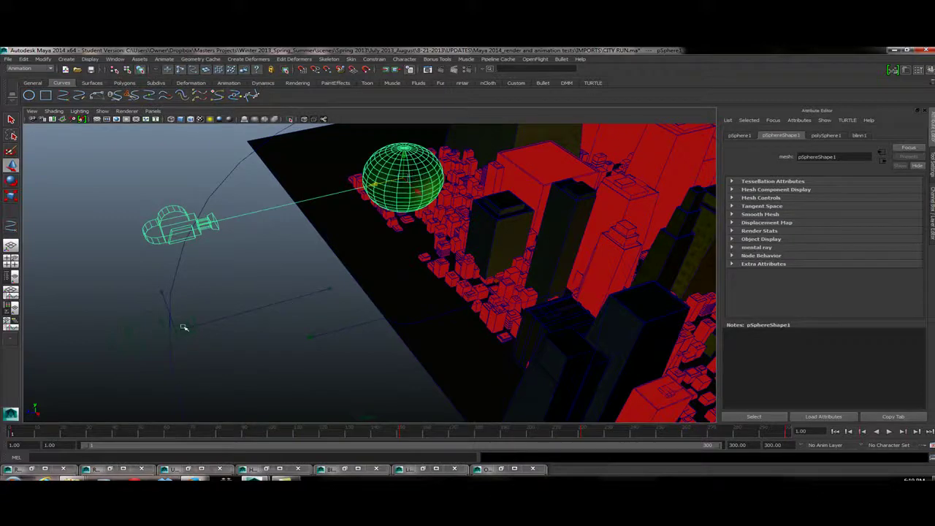
{"action": "left_click", "coordinate": [111, 332]}
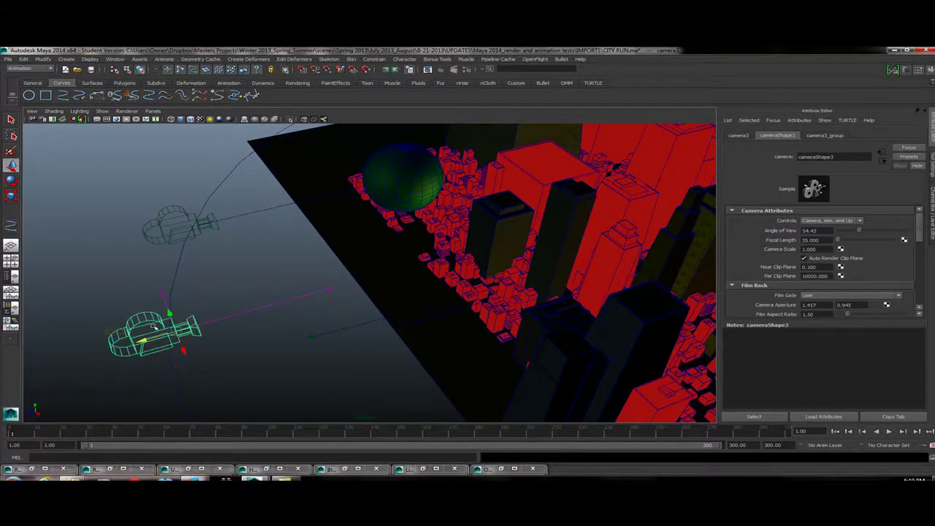
Step: Lower camera3's up locator to roll the camera, then select camera3 and its group
{"action": "left_click", "coordinate": [162, 291]}
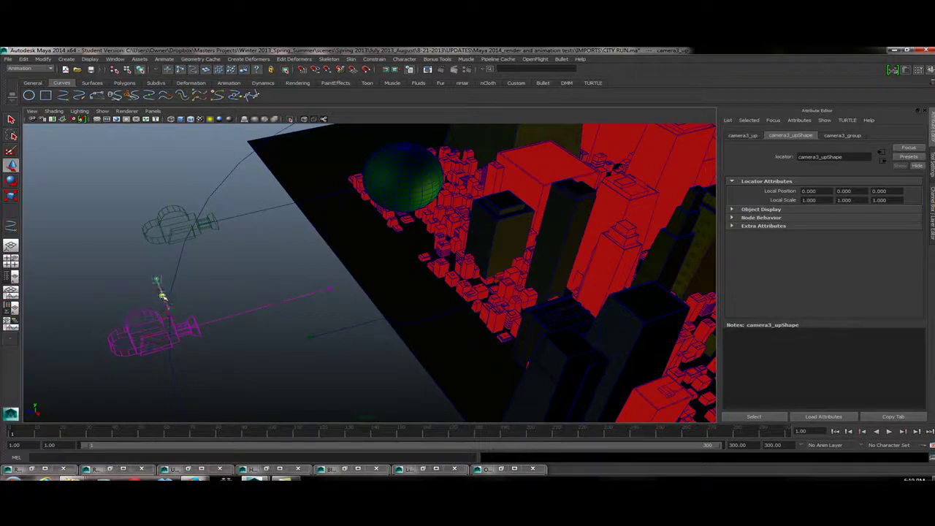
{"action": "mouse_move", "coordinate": [159, 292]}
{"action": "left_mouse_down"}
{"action": "mouse_move", "coordinate": [171, 317]}
{"action": "mouse_move", "coordinate": [194, 326]}
{"action": "mouse_move", "coordinate": [157, 279]}
{"action": "mouse_move", "coordinate": [182, 326]}
{"action": "mouse_move", "coordinate": [171, 319]}
{"action": "mouse_move", "coordinate": [161, 293]}
{"action": "mouse_move", "coordinate": [182, 330]}
{"action": "mouse_move", "coordinate": [161, 271]}
{"action": "mouse_move", "coordinate": [163, 296]}
{"action": "left_mouse_up"}
{"action": "left_click", "coordinate": [150, 231]}
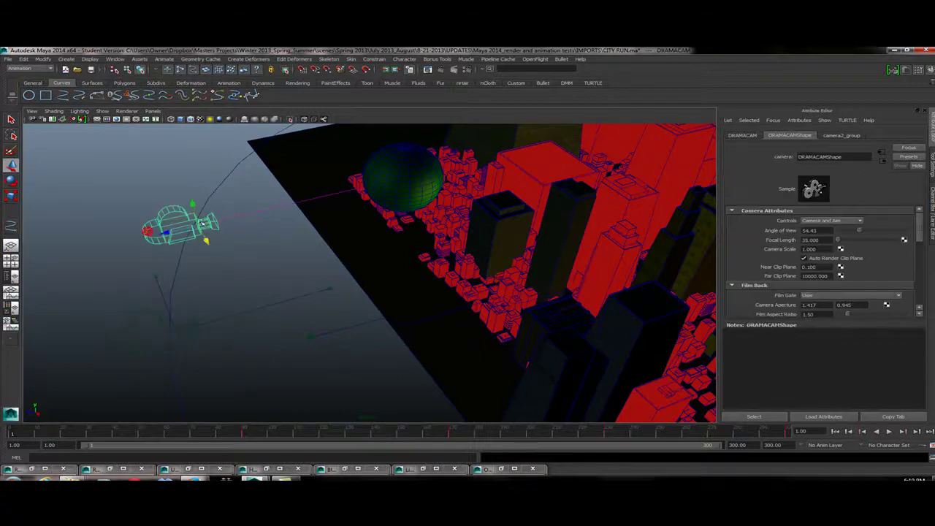
{"action": "left_click", "coordinate": [153, 274]}
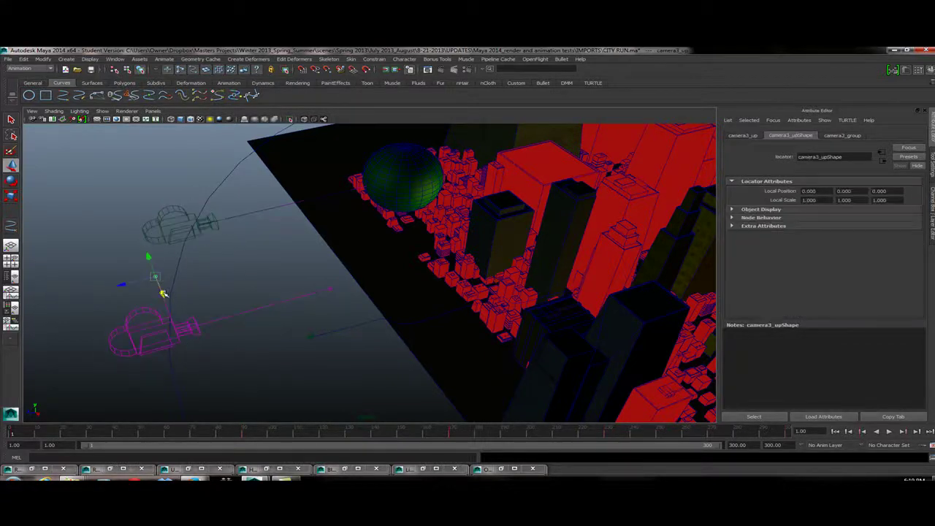
{"action": "left_click_drag", "start_coordinate": [164, 293], "coordinate": [169, 315]}
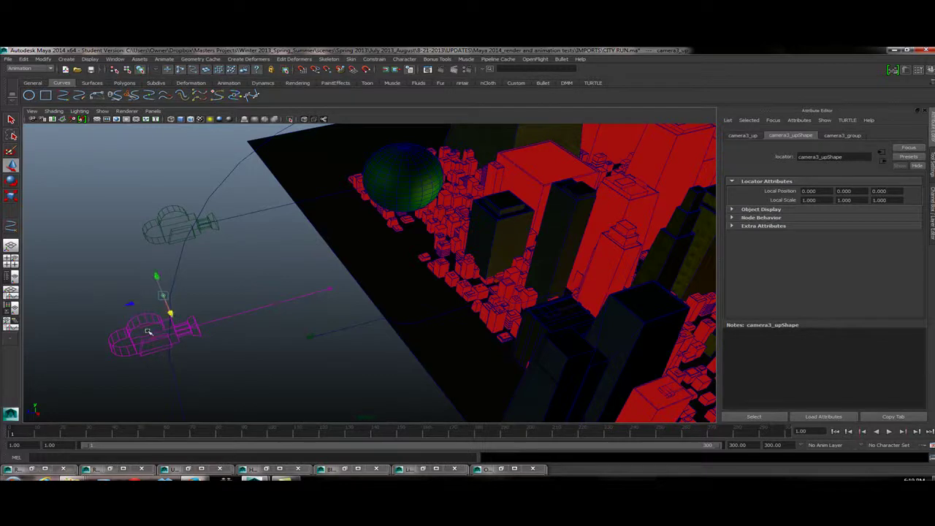
{"action": "left_click", "coordinate": [146, 331]}
{"action": "key", "text": "Up"}
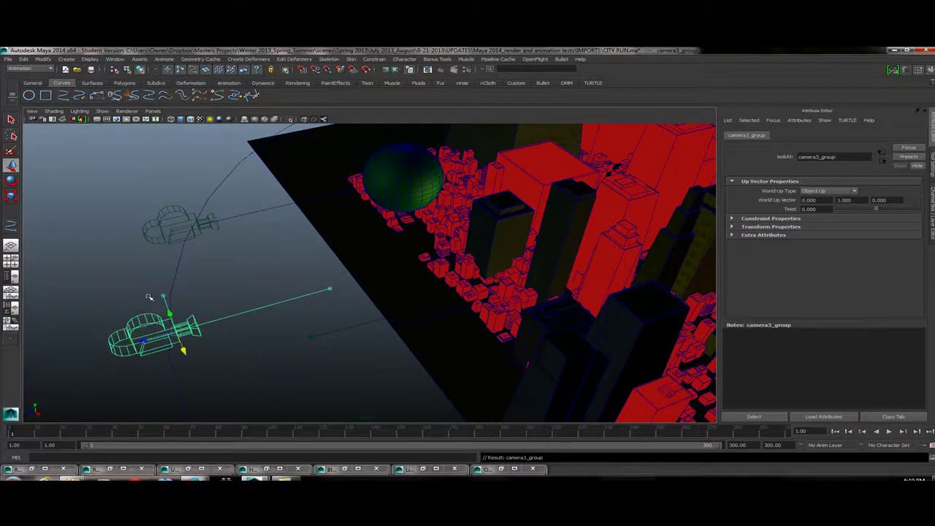
{"action": "left_click", "coordinate": [142, 314]}
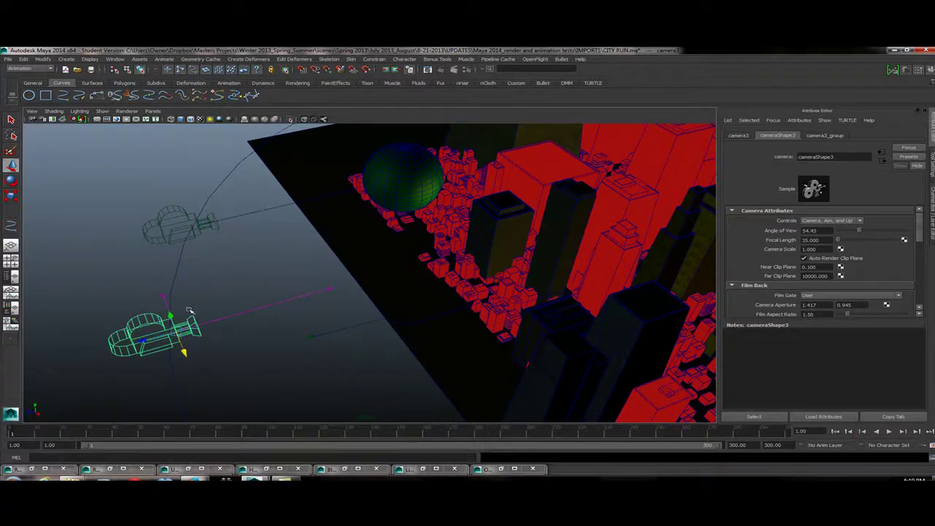
Step: Select the sphere and camera3, then orbit around the city to view the rig
{"action": "left_click", "coordinate": [437, 167]}
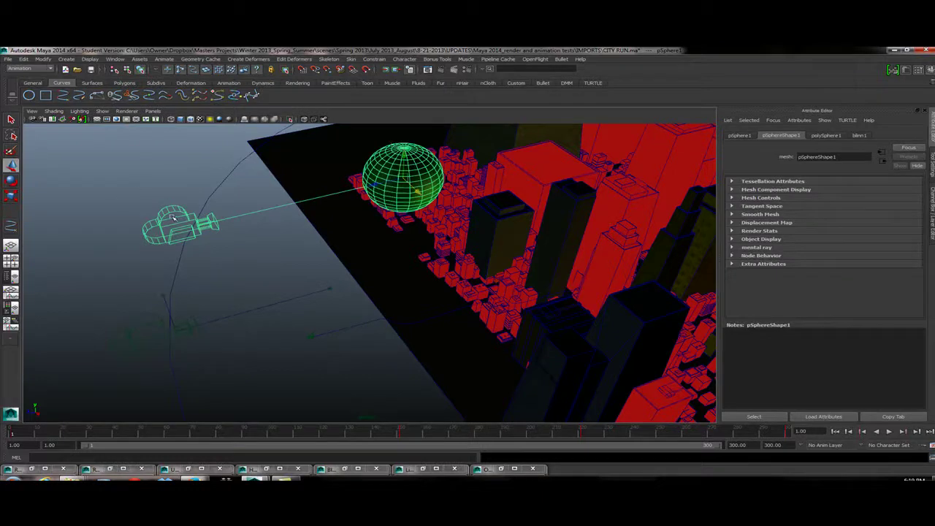
{"action": "left_click", "coordinate": [121, 348]}
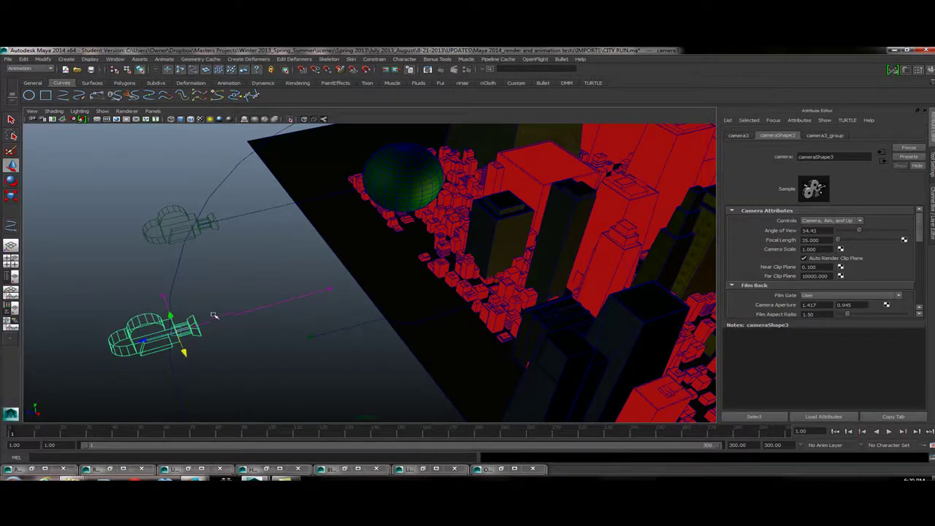
{"action": "left_click_drag", "start_coordinate": [214, 315], "coordinate": [374, 310], "text": "alt"}
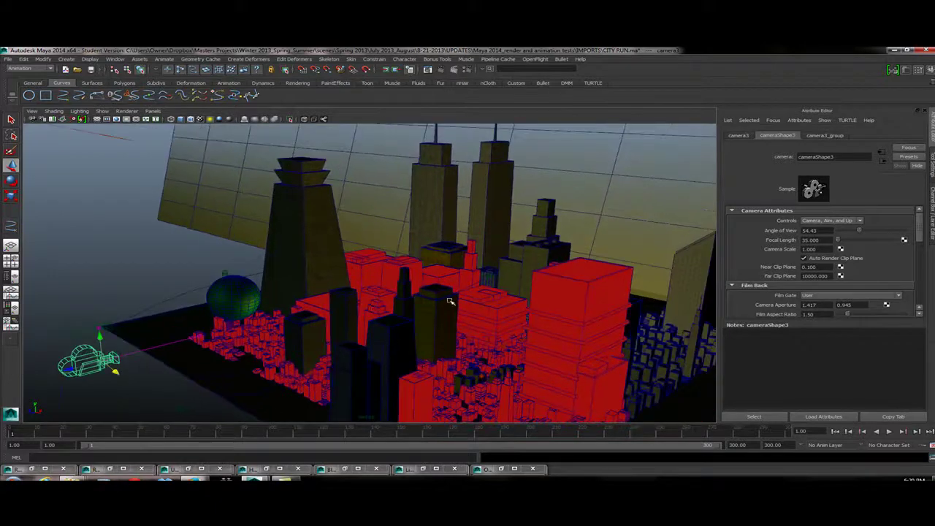
{"action": "left_click_drag", "start_coordinate": [449, 301], "coordinate": [451, 302], "text": "alt"}
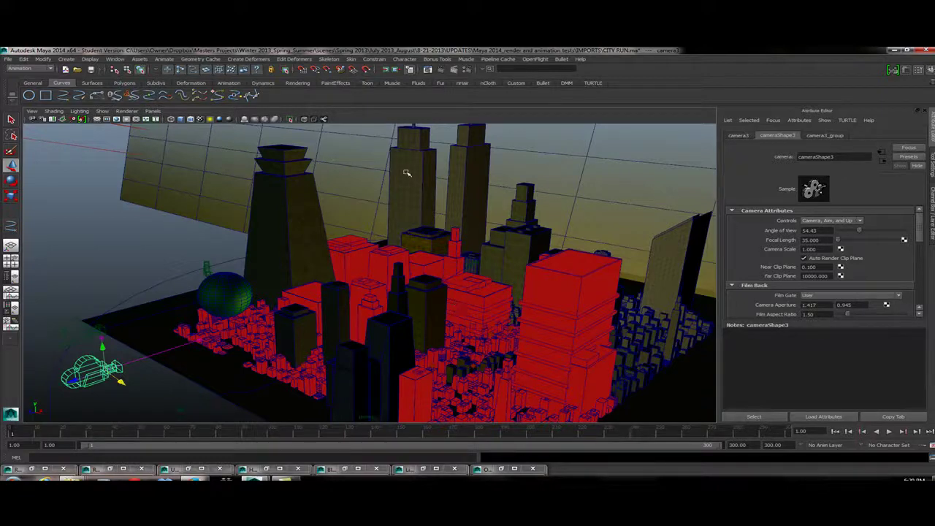
Step: Select the tall tapered tower and frame it in the viewport
{"action": "left_click", "coordinate": [305, 200]}
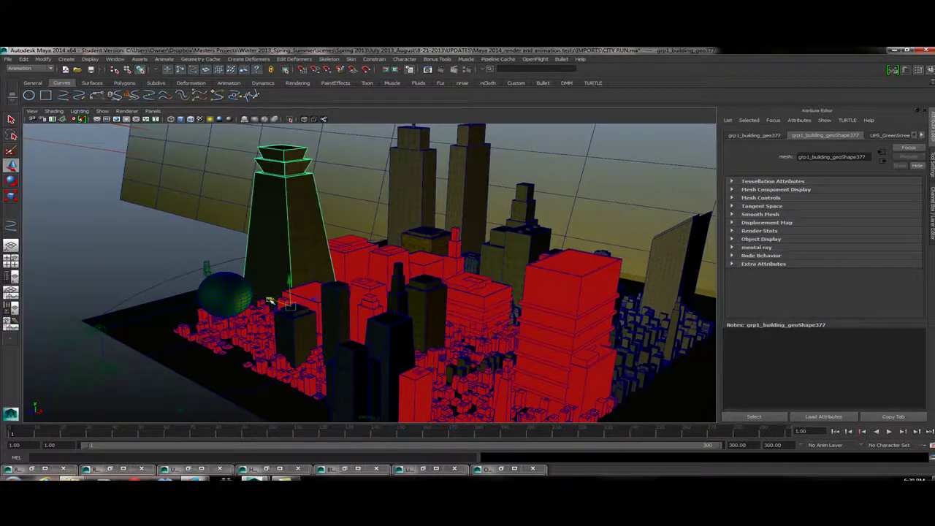
{"action": "key", "text": "Delete"}
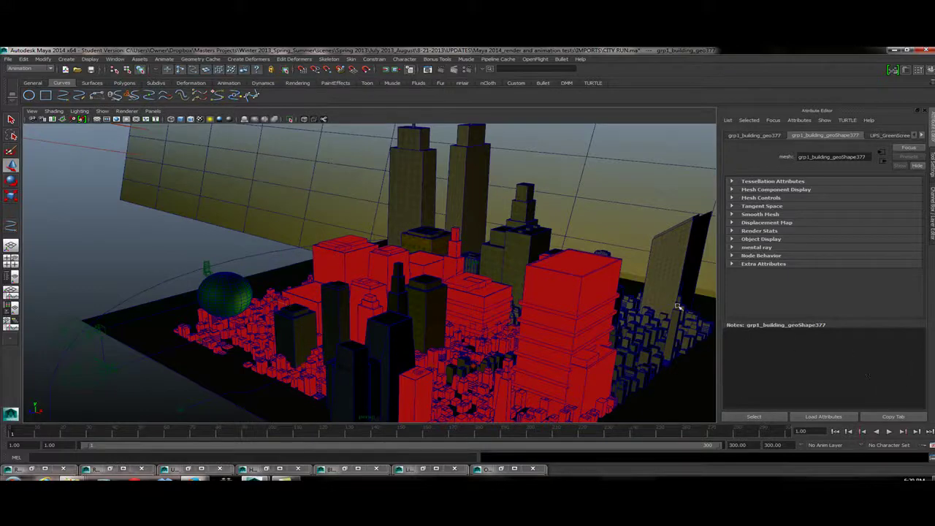
{"action": "key", "text": "f"}
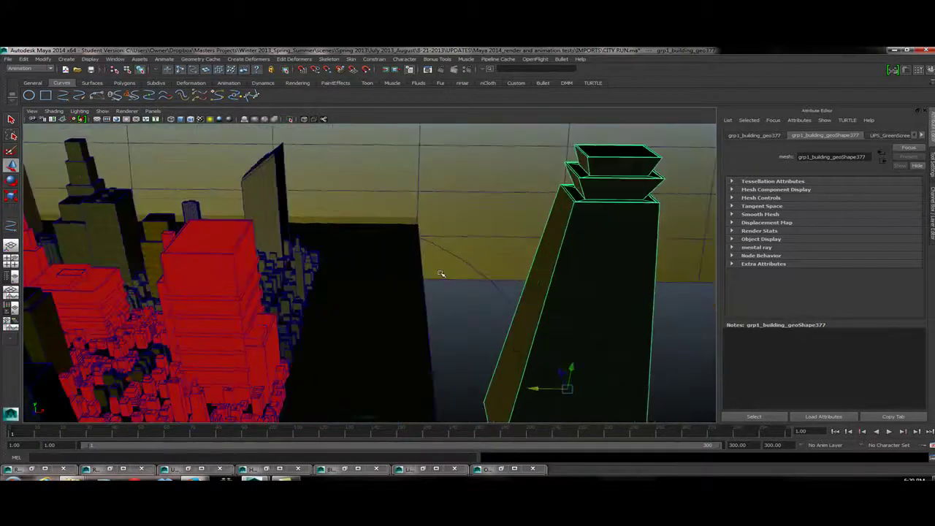
{"action": "left_click_drag", "start_coordinate": [253, 288], "coordinate": [438, 345], "text": "alt"}
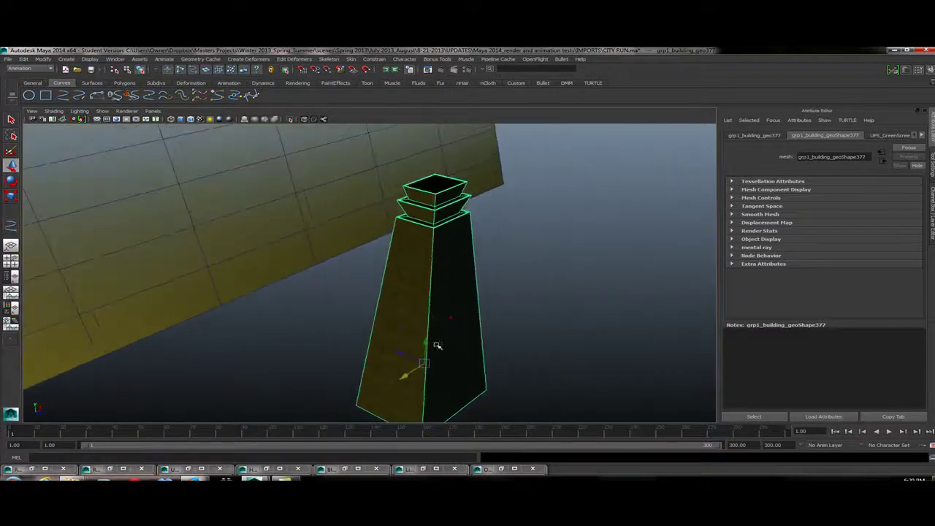
Step: Assign a new blinn material (blinn2) to the tower, shading it golden olive
{"action": "right_click_drag", "start_coordinate": [435, 297], "coordinate": [445, 449]}
{"action": "left_click", "coordinate": [516, 210]}
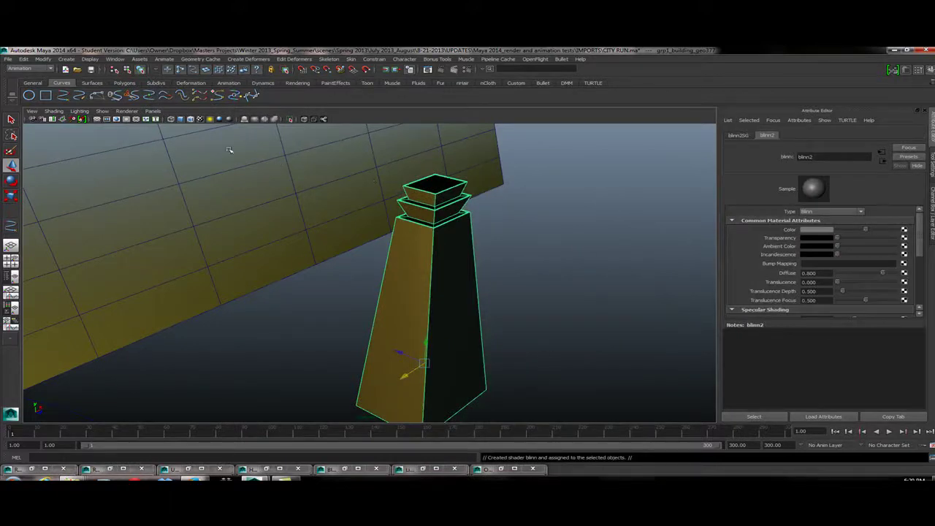
{"action": "left_click_drag", "start_coordinate": [347, 194], "coordinate": [387, 244], "text": "alt"}
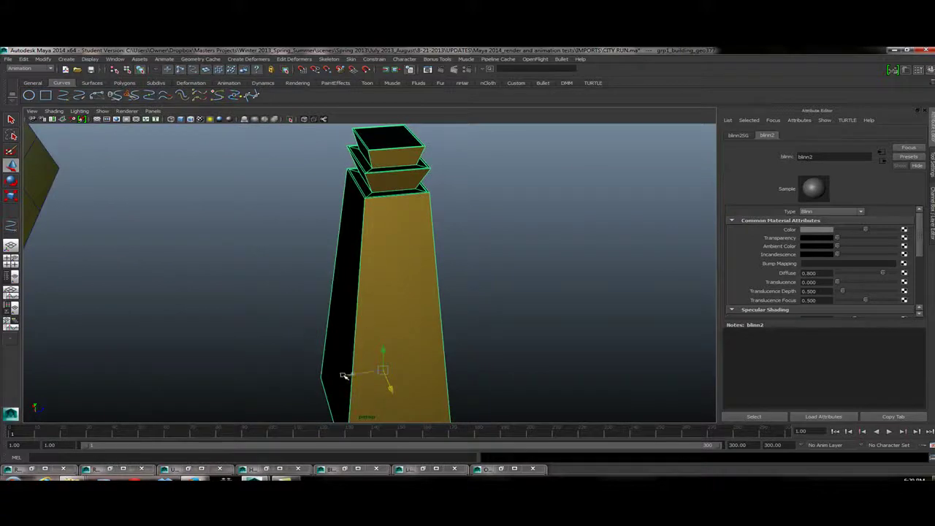
{"action": "left_click_drag", "start_coordinate": [344, 375], "coordinate": [287, 279], "text": "alt"}
{"action": "left_click_drag", "start_coordinate": [422, 312], "coordinate": [439, 309]}
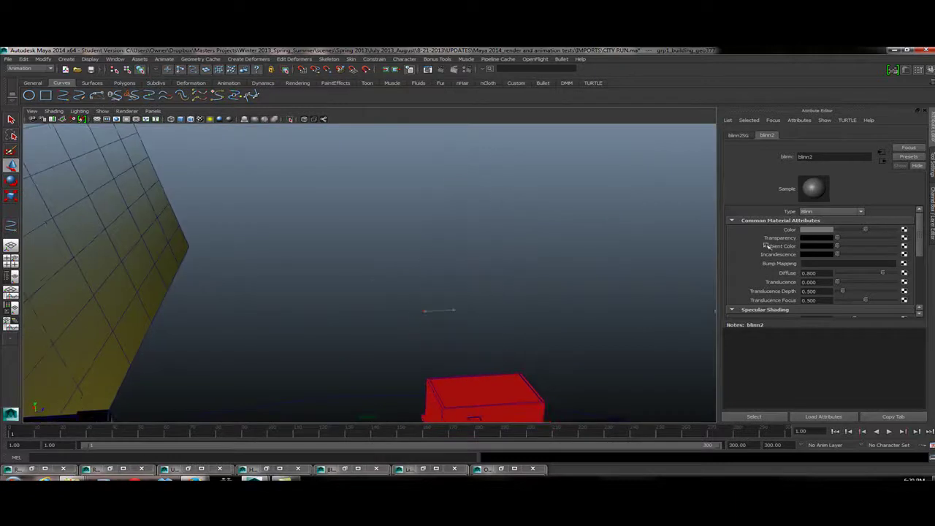
{"action": "left_click_drag", "start_coordinate": [612, 253], "coordinate": [251, 259], "text": "alt"}
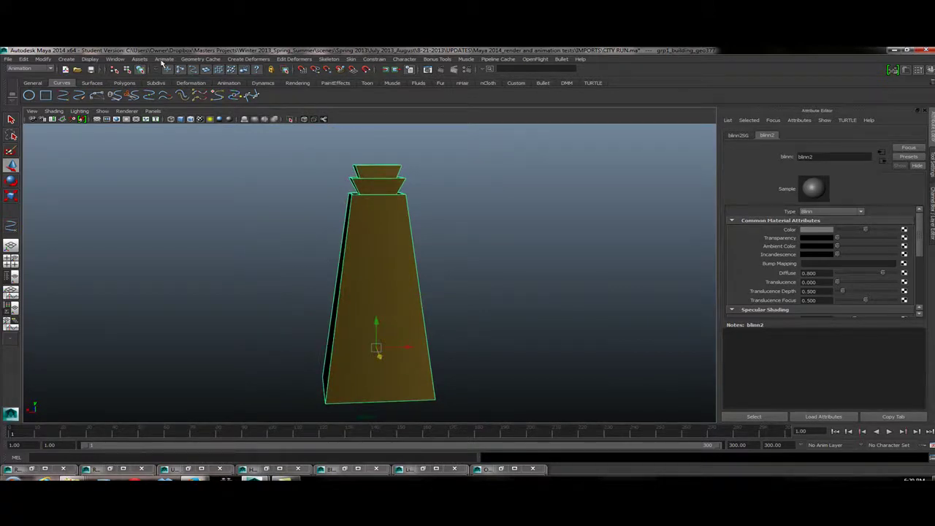
Step: Create a clockwise 300-frame turntable animation around the tower
{"action": "left_click", "coordinate": [163, 59]}
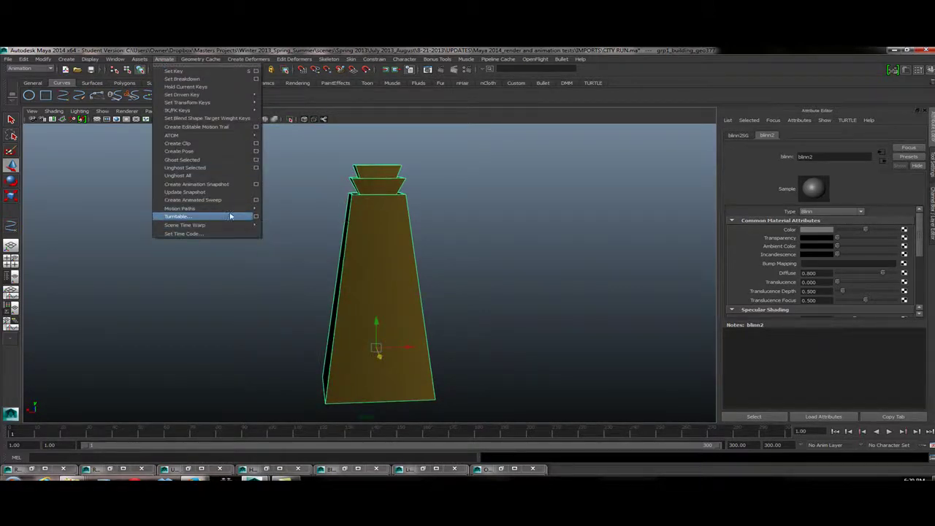
{"action": "left_click", "coordinate": [255, 217]}
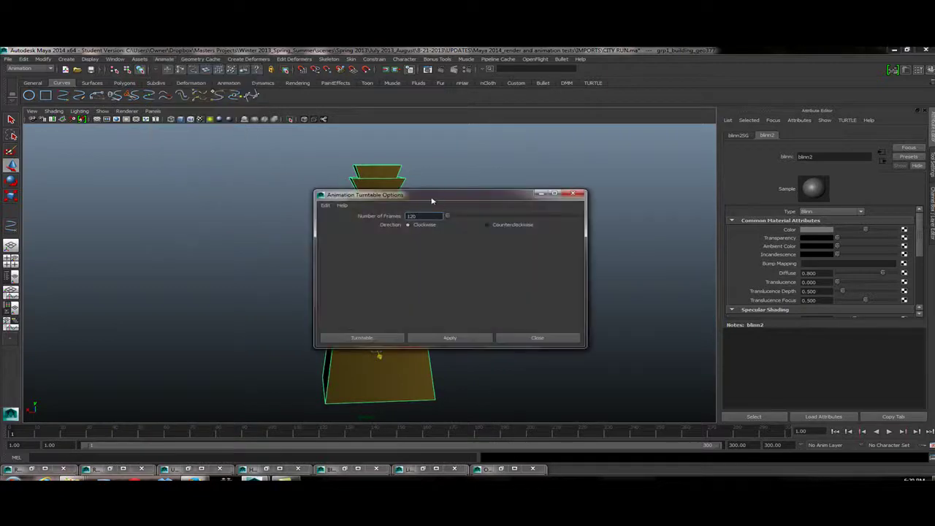
{"action": "left_click_drag", "start_coordinate": [431, 197], "coordinate": [615, 134]}
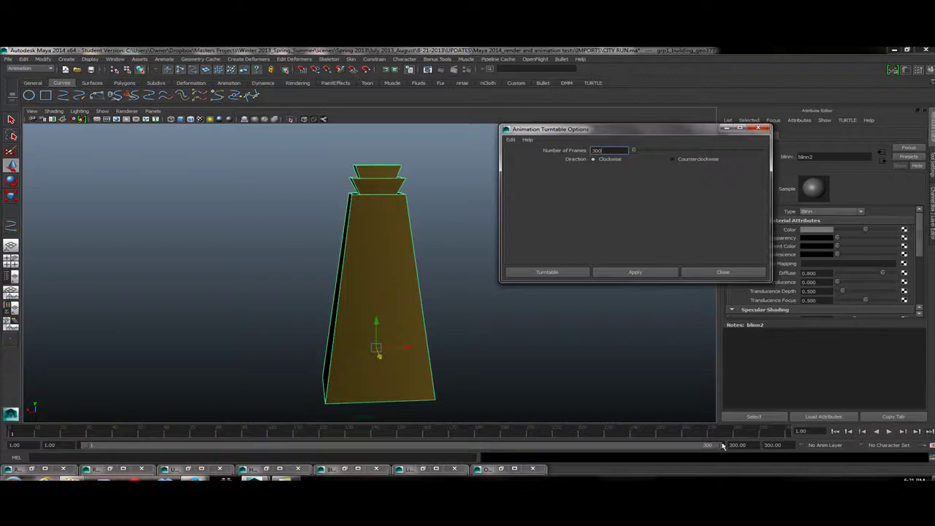
{"action": "mouse_move", "coordinate": [720, 447]}
{"action": "left_mouse_down"}
{"action": "mouse_move", "coordinate": [690, 447]}
{"action": "mouse_move", "coordinate": [734, 447]}
{"action": "left_mouse_up"}
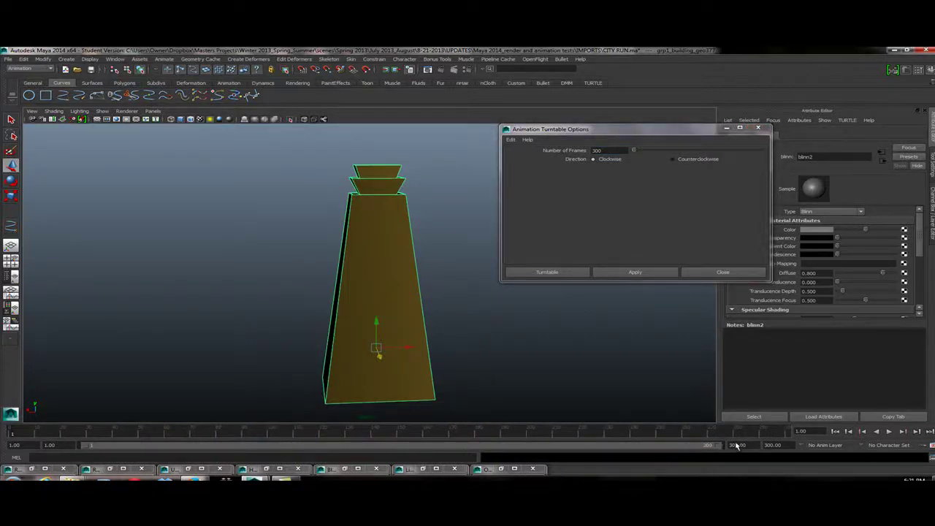
{"action": "left_click", "coordinate": [544, 273]}
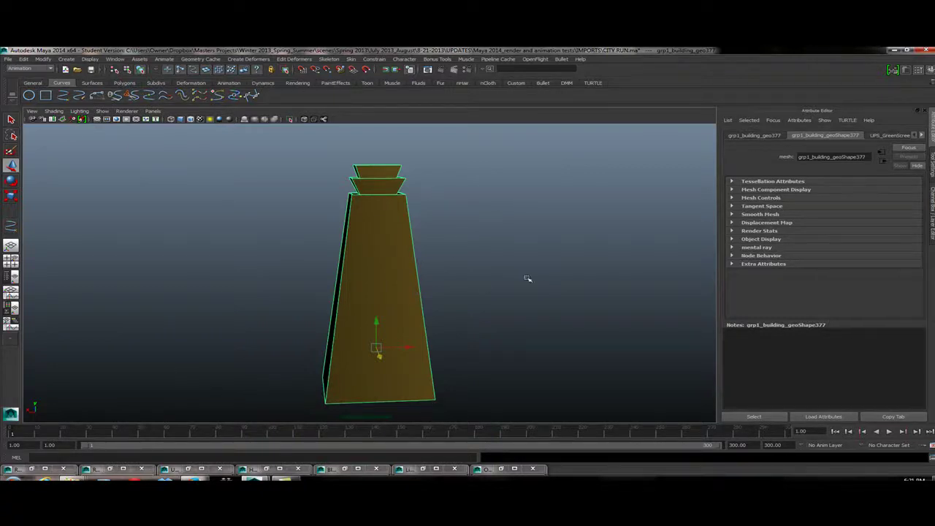
Step: Preview the turntable spin, then end the playback range at frame 268
{"action": "left_click", "coordinate": [890, 431]}
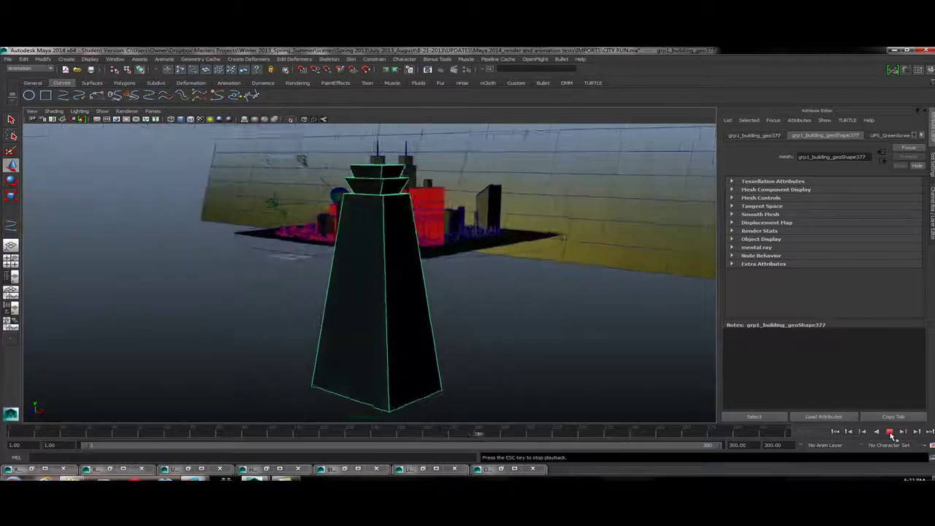
{"action": "left_click", "coordinate": [890, 433]}
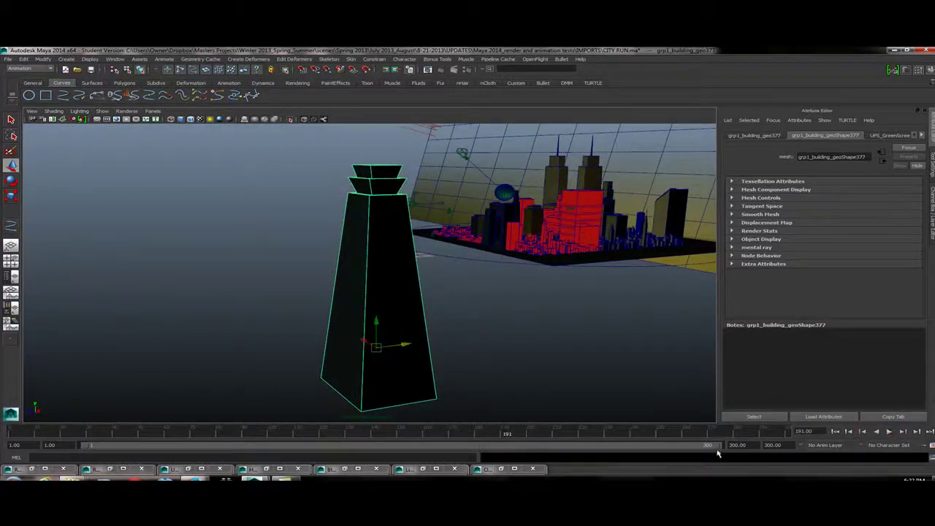
{"action": "left_click_drag", "start_coordinate": [717, 447], "coordinate": [647, 447]}
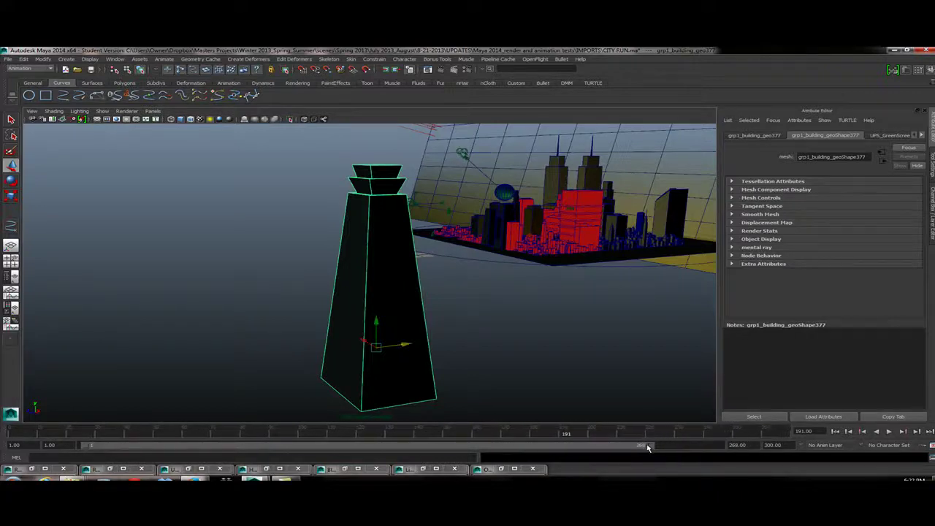
Step: Replay the 268-frame turntable spin and stop back at frame 1
{"action": "left_click", "coordinate": [890, 431]}
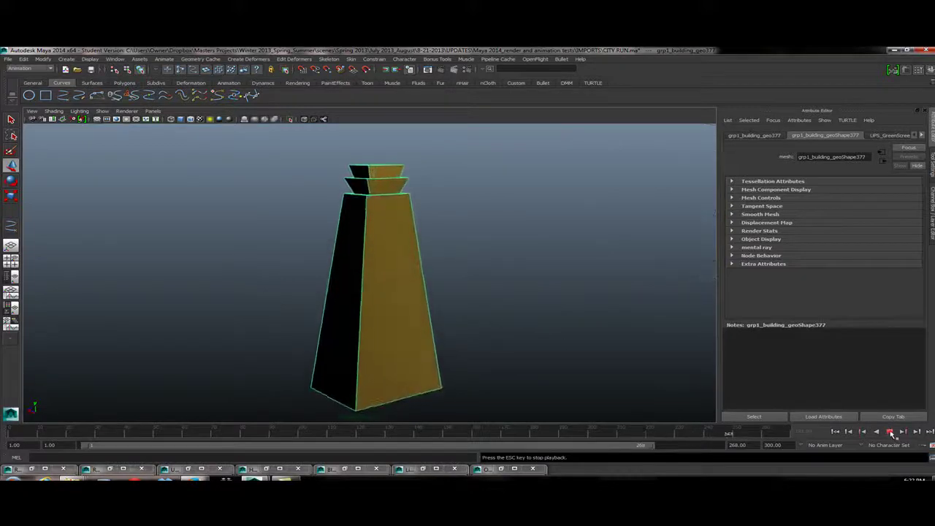
{"action": "key", "text": "Escape"}
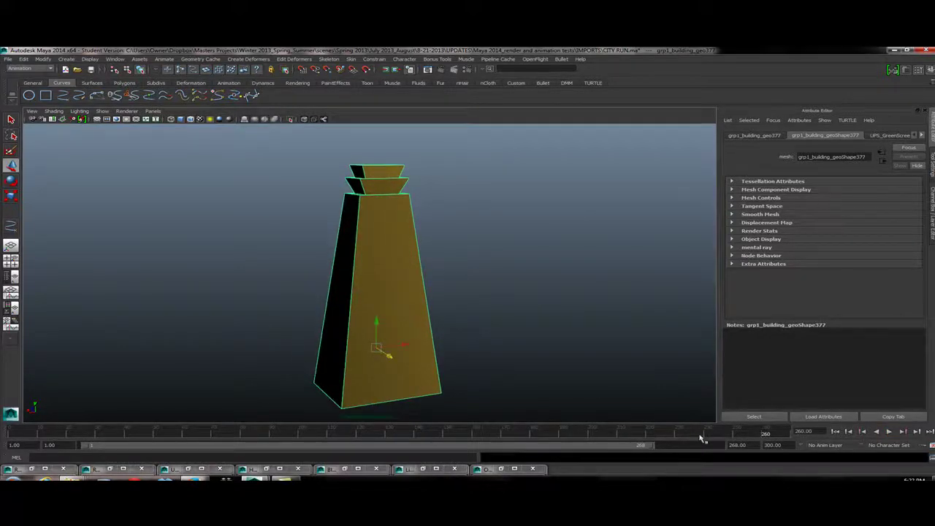
{"action": "key", "text": "alt+v"}
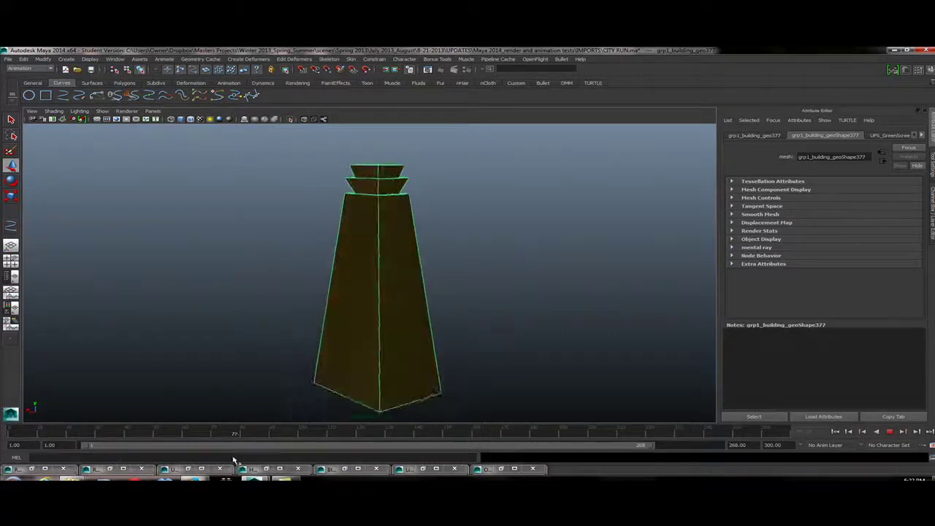
{"action": "key", "text": "Escape"}
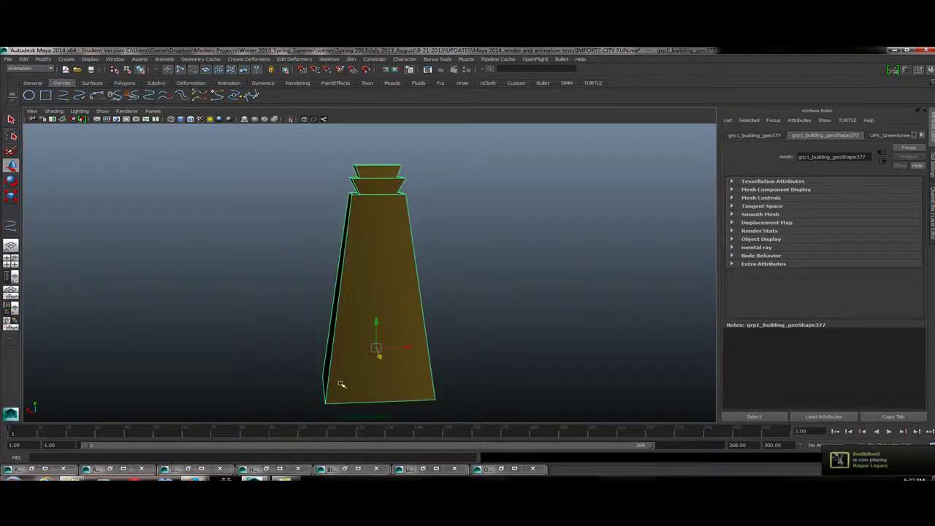